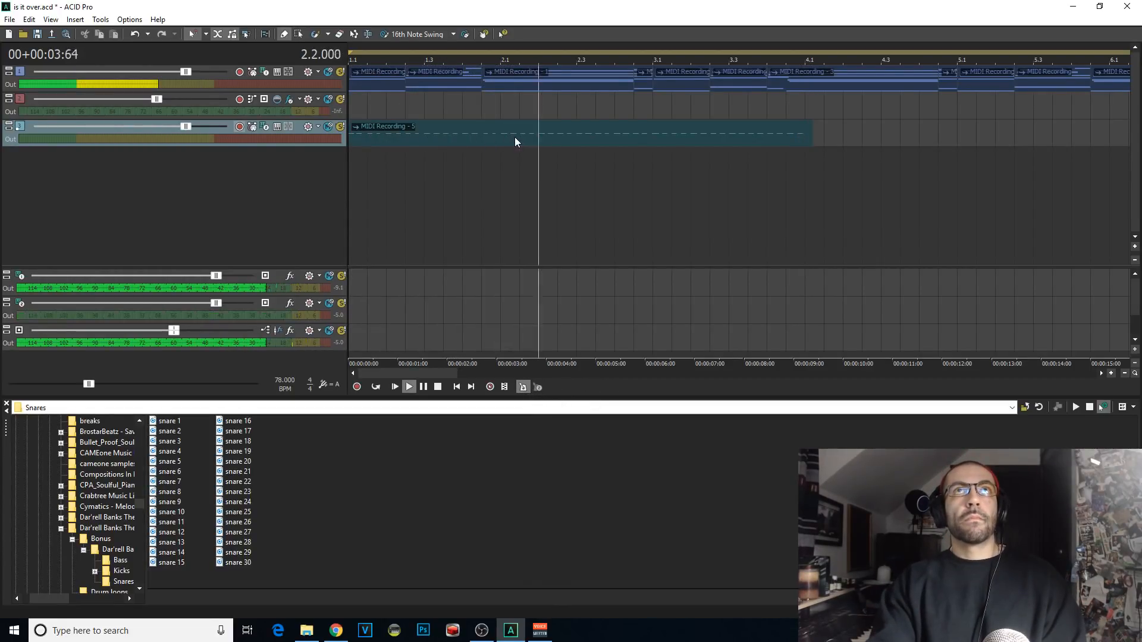
Step: Split the third track's MIDI clip at 3.1.000 and delete the part before the split
left_click(659, 138)
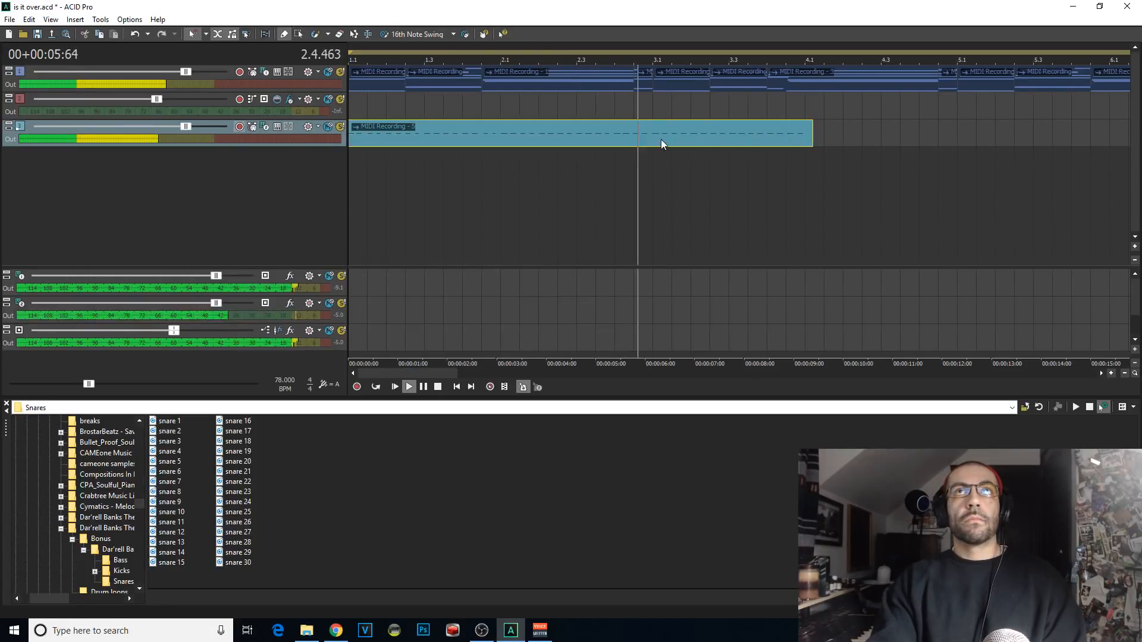
scroll(778, 182, "up", 3)
key("space")
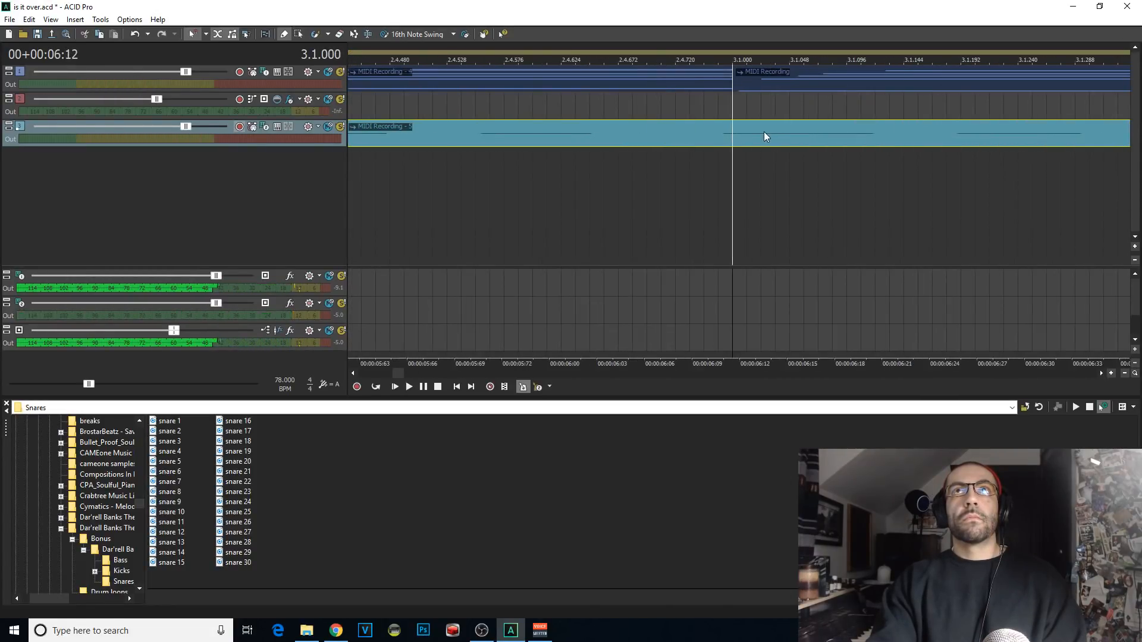
key("space")
key("s")
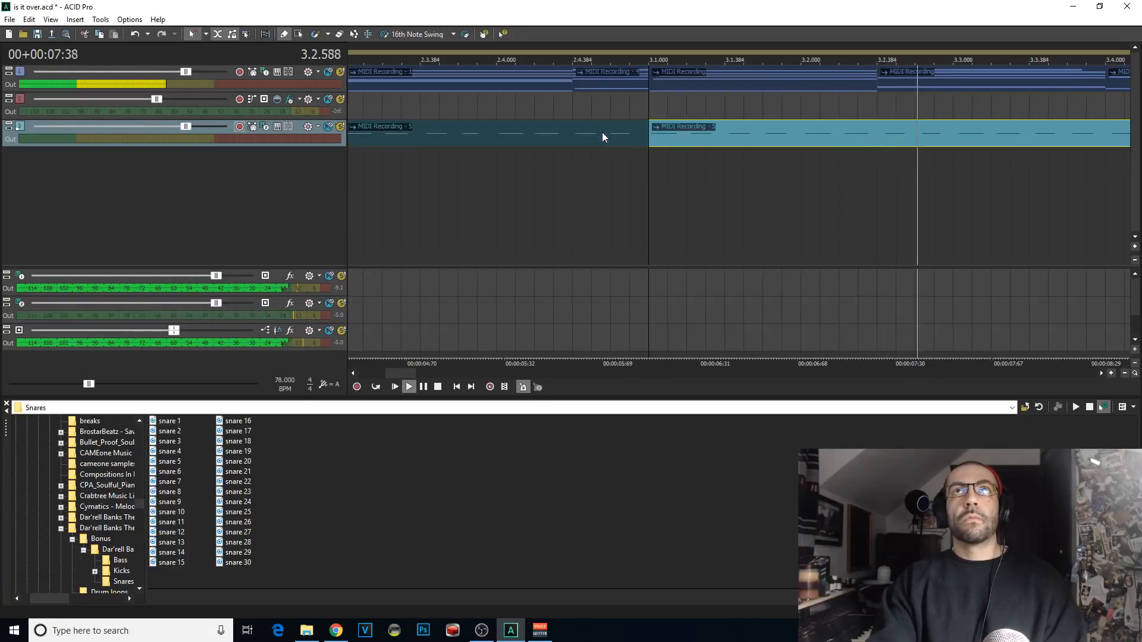
left_click(603, 134)
key("Delete")
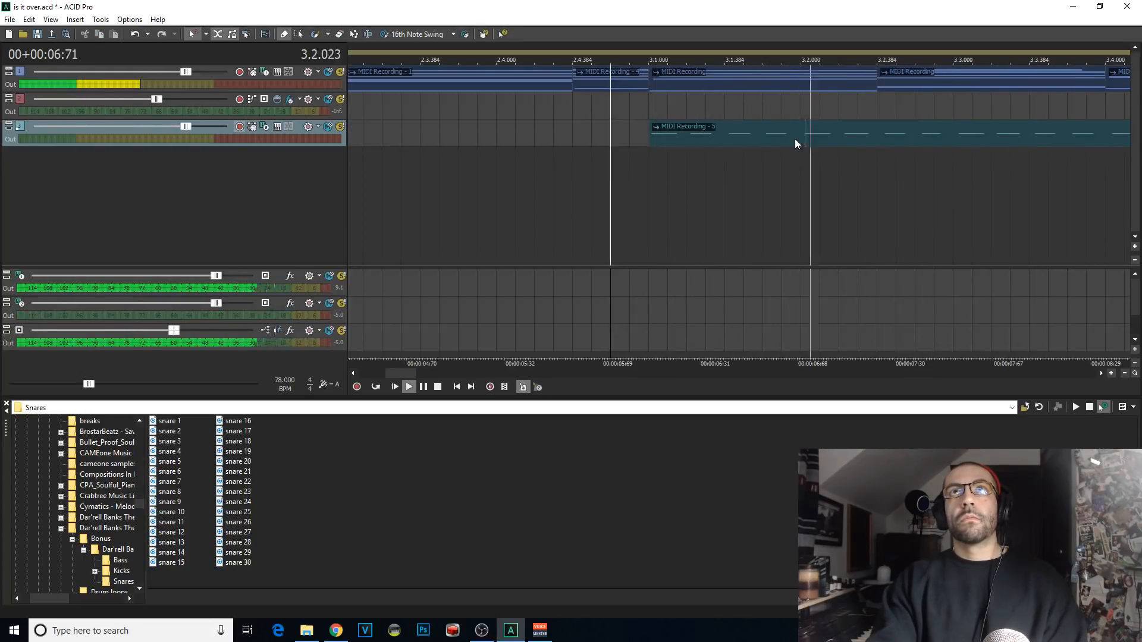
Step: Trim the remaining MIDI clip to the one beat ending at 3.2.000 and move it to the start of the track
left_click(795, 138)
key("space")
key("s")
scroll(533, 120, "down", 3)
key("Delete")
left_click_drag(657, 141, 290, 138)
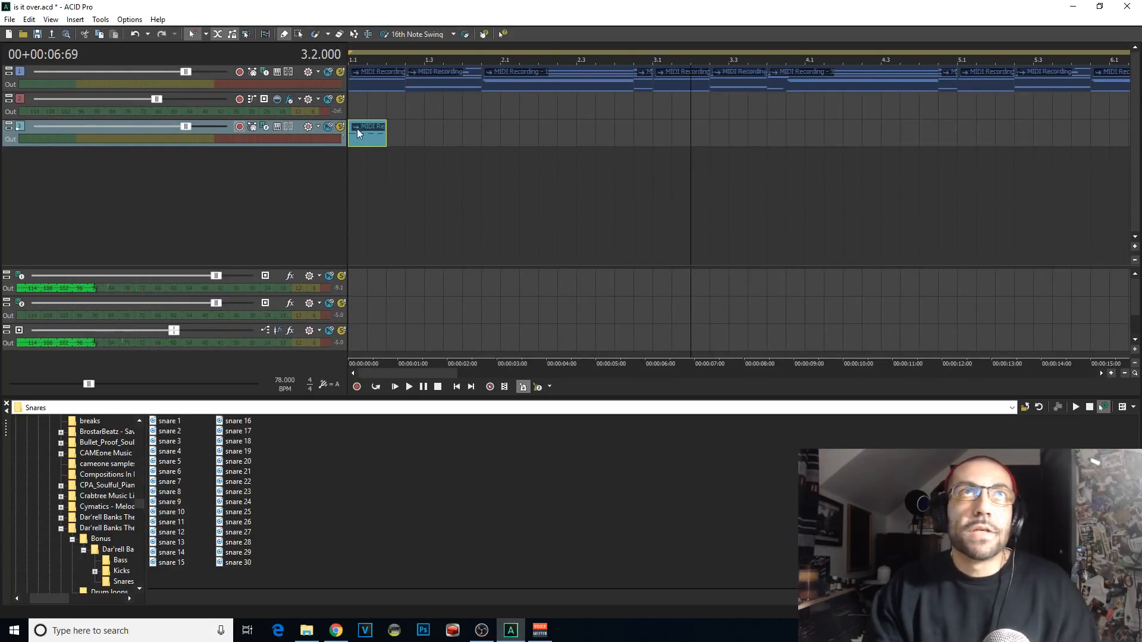
Step: Copy the one-beat MIDI clip and paste a copy directly after it at 1.2.000
left_click(384, 132)
scroll(475, 165, "up", 2)
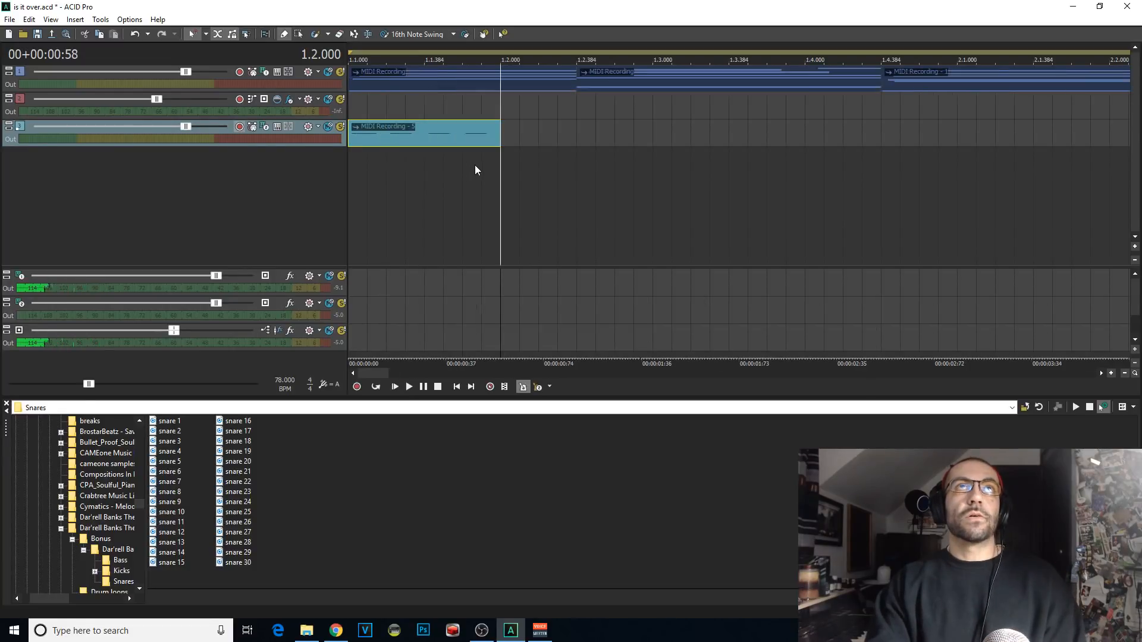
left_click(386, 138)
scroll(437, 138, "up", 2)
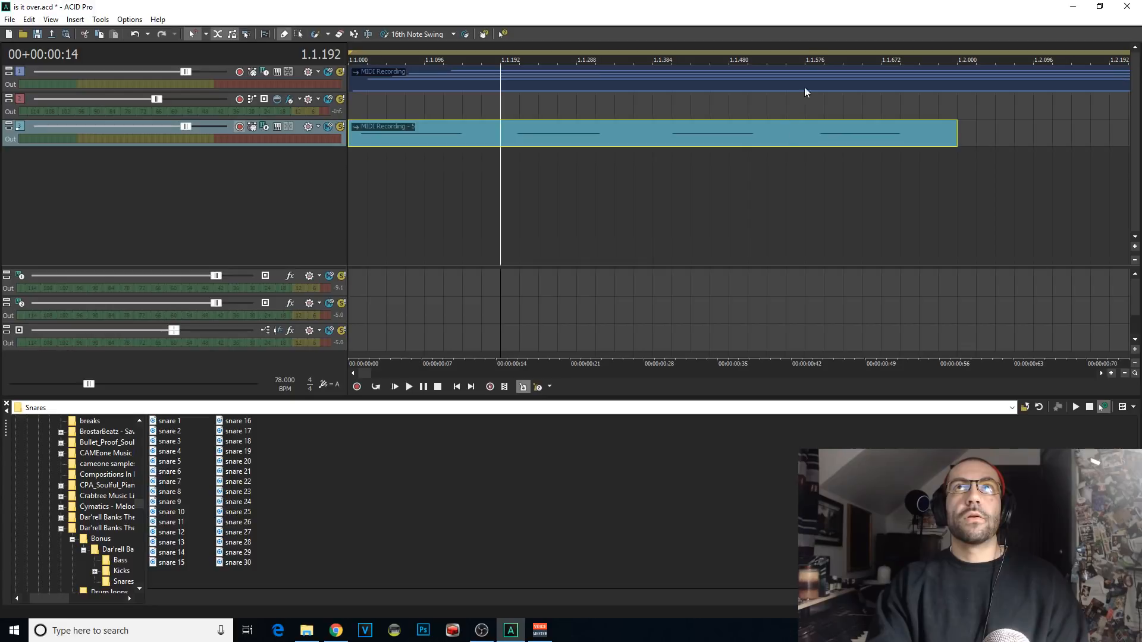
scroll(823, 154, "down", 2)
left_click(499, 139)
scroll(491, 153, "down", 2)
key("ctrl+c")
key("ctrl+v")
key("ctrl+v")
key("ctrl+v")
key("ctrl+v")
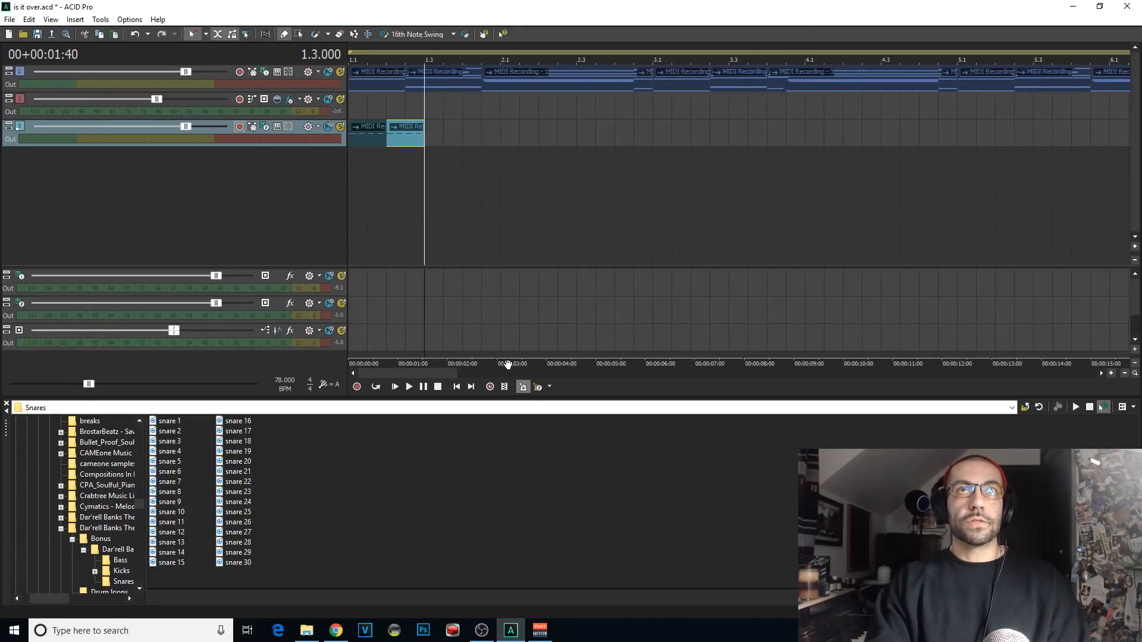
Step: Turn off the metronome and keep pasting the one-beat clip end to end until the third track is filled to 9.1.000
left_click(524, 389)
scroll(496, 126, "down", 2)
key("ctrl+v")
key("ctrl+v")
key("ctrl+v")
key("ctrl+v")
key("ctrl+v")
key("ctrl+v")
key("ctrl+v")
key("ctrl+v")
key("ctrl+v")
key("ctrl+v")
key("ctrl+v")
key("ctrl+v")
key("ctrl+v")
key("ctrl+v")
key("ctrl+v")
key("ctrl+v")
key("ctrl+v")
key("ctrl+v")
key("ctrl+v")
key("ctrl+v")
key("ctrl+v")
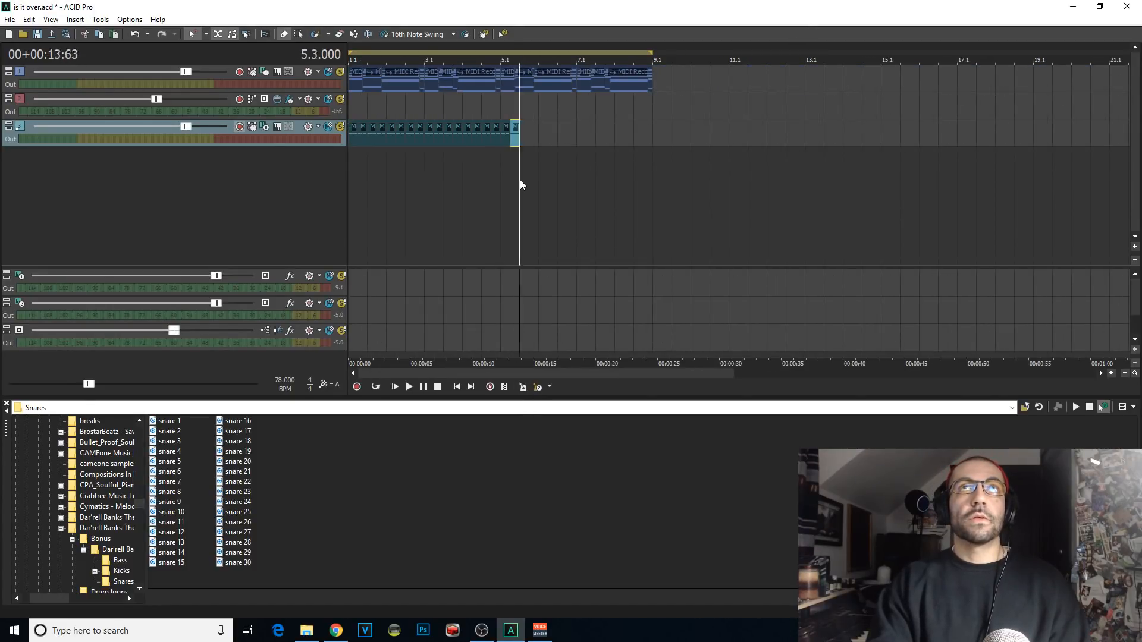
Step: Play the project from the start, lower the first track's volume slightly and set the third track's volume to 91
left_click(396, 387)
scroll(454, 167, "up", 2)
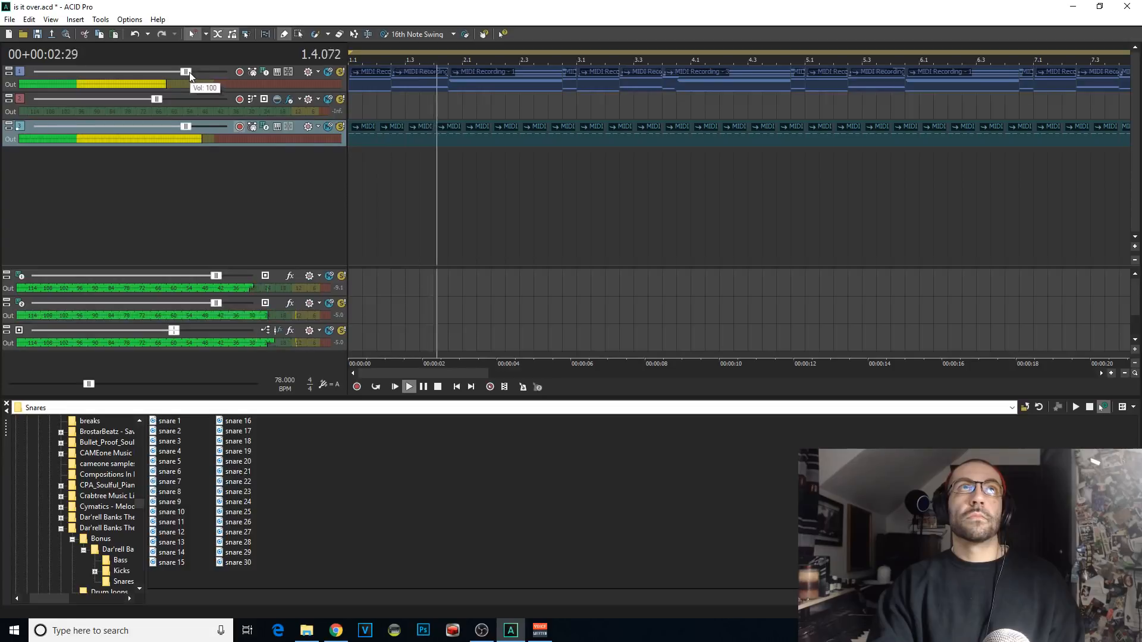
left_click_drag(189, 73, 183, 73)
left_click_drag(187, 129, 172, 129)
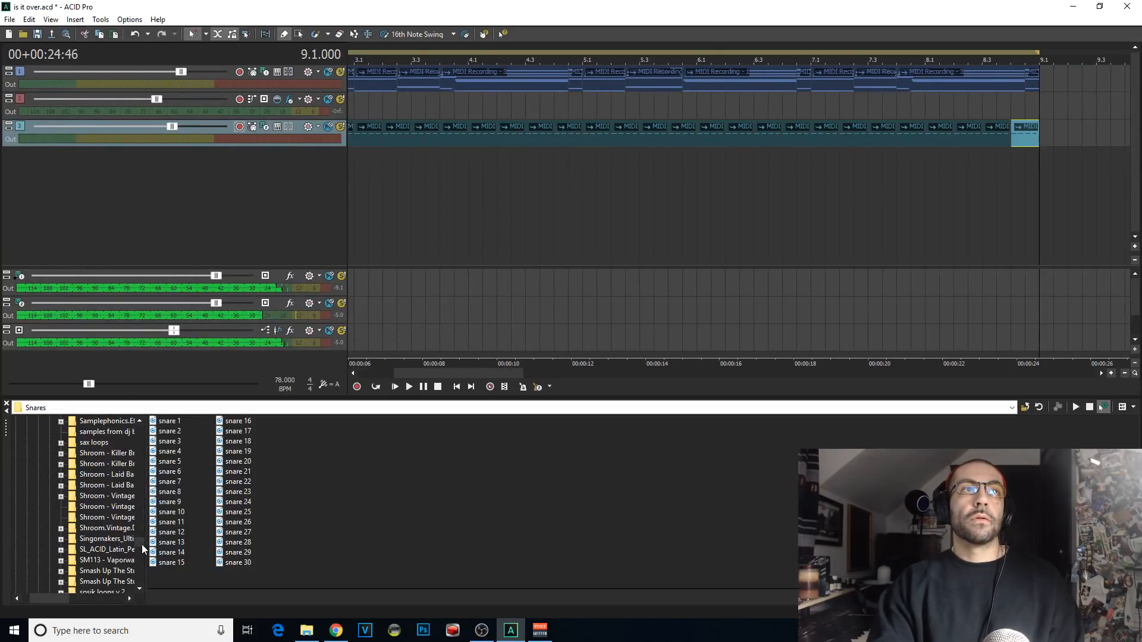
Step: Browse the sample folders in the file explorer and open the Deadly Drumz 3 kit
left_click_drag(141, 544, 160, 442)
left_click(67, 507)
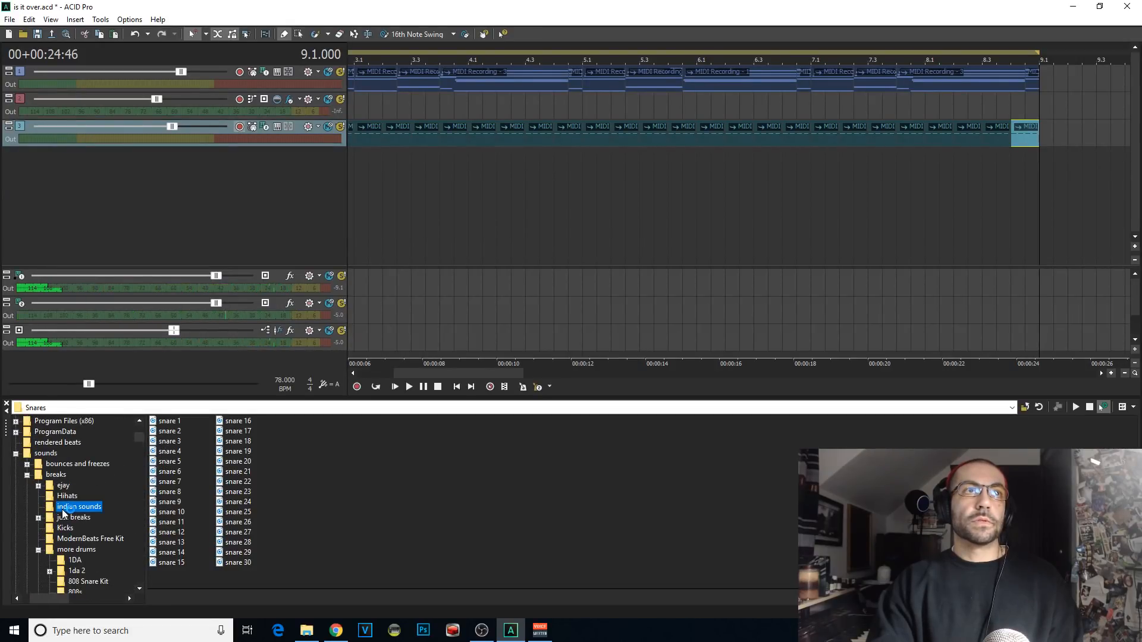
type("de")
scroll(117, 525, "down", 9)
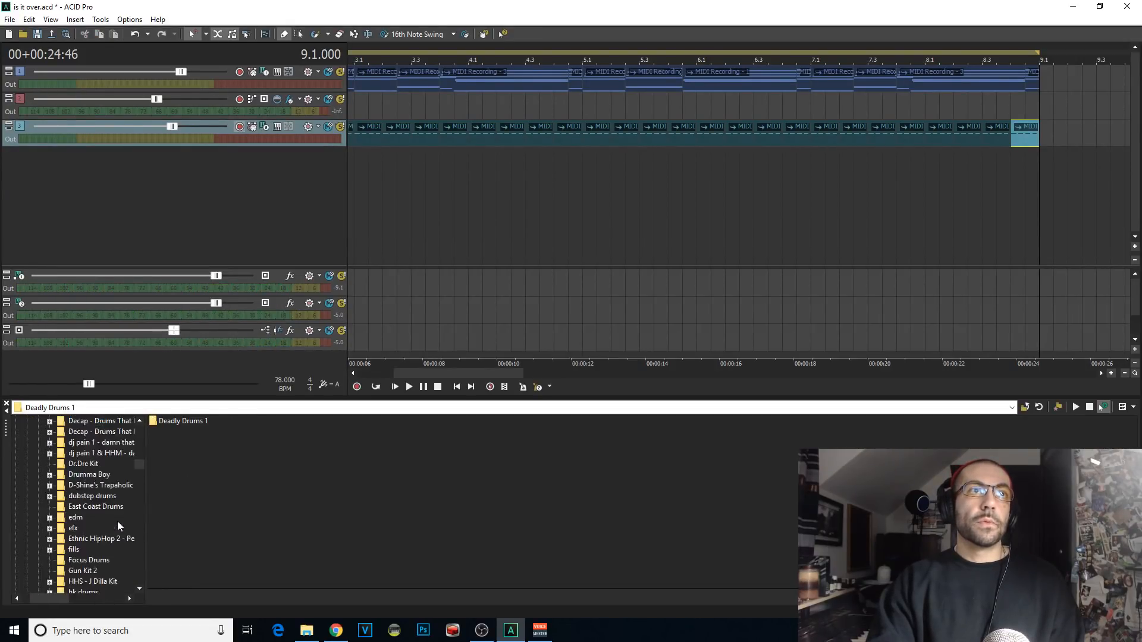
scroll(117, 525, "up", 5)
scroll(122, 492, "down", 10)
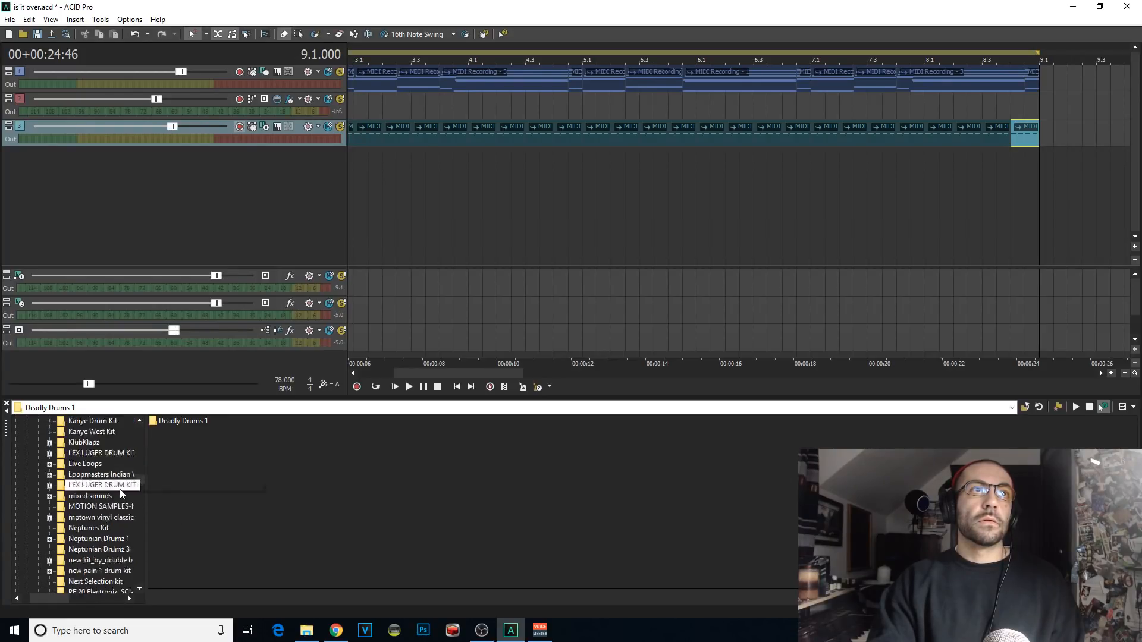
scroll(142, 517, "down", 15)
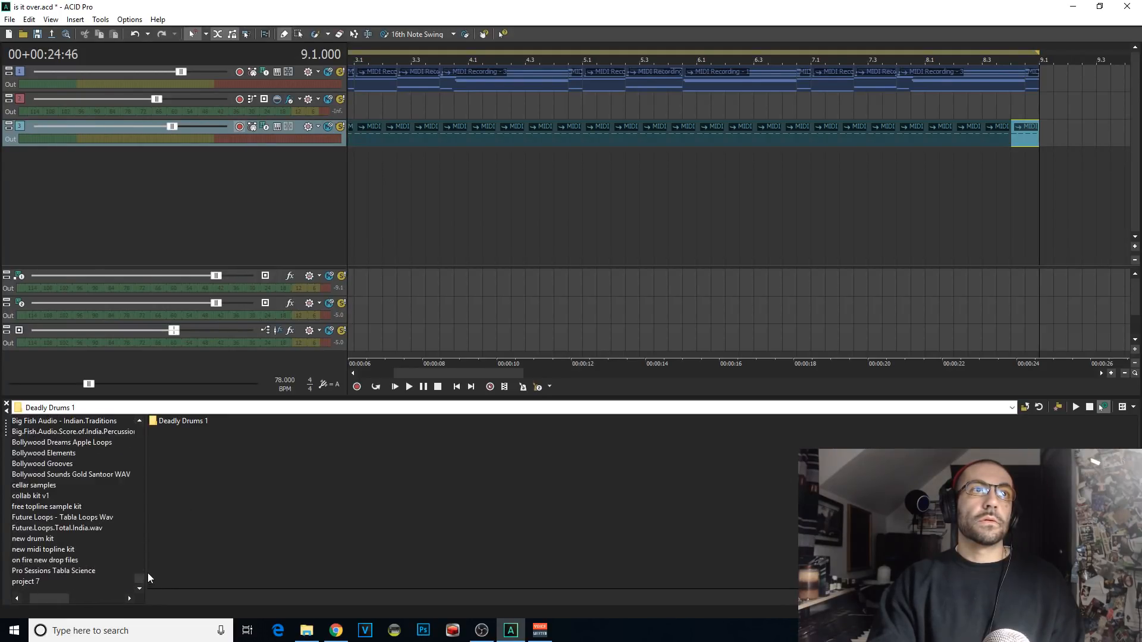
left_click(63, 474)
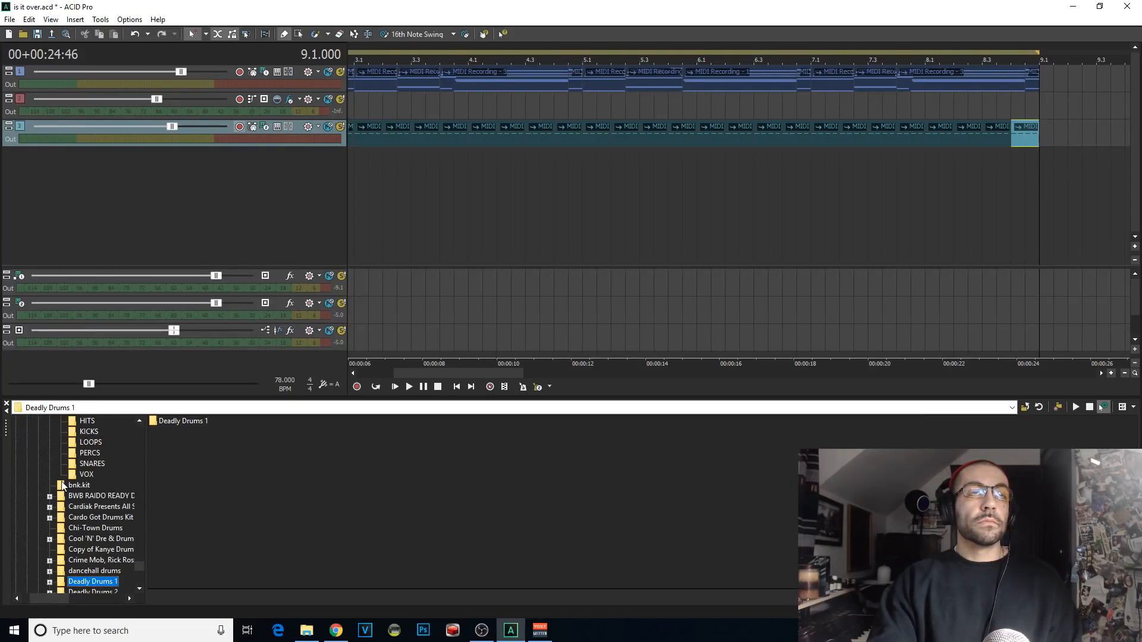
key("Down")
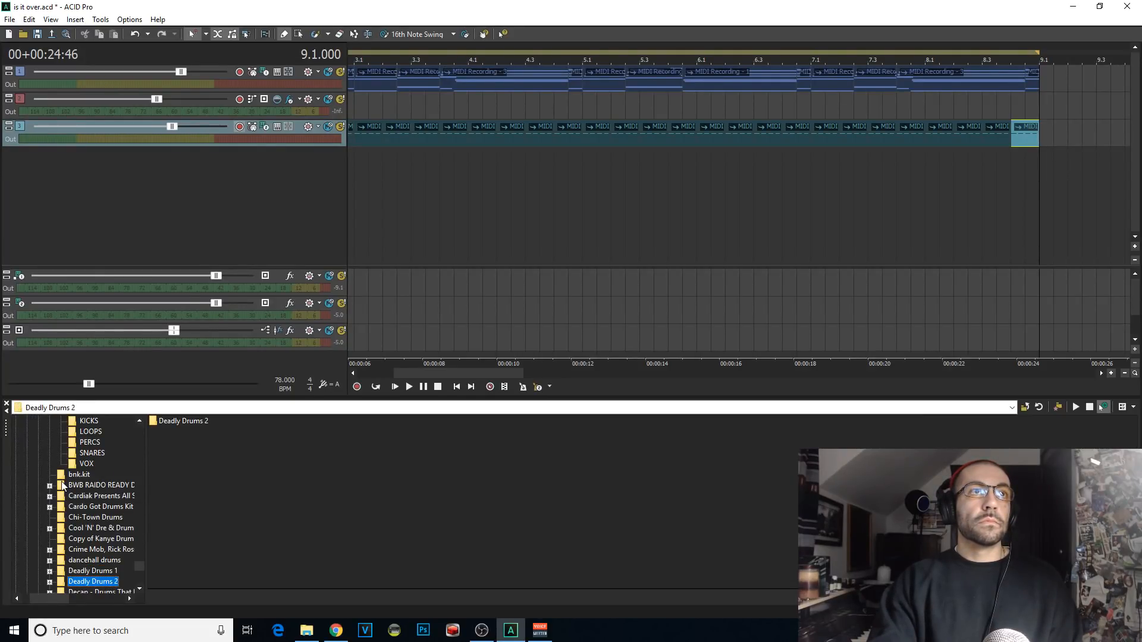
type("dea")
scroll(127, 560, "down", 3)
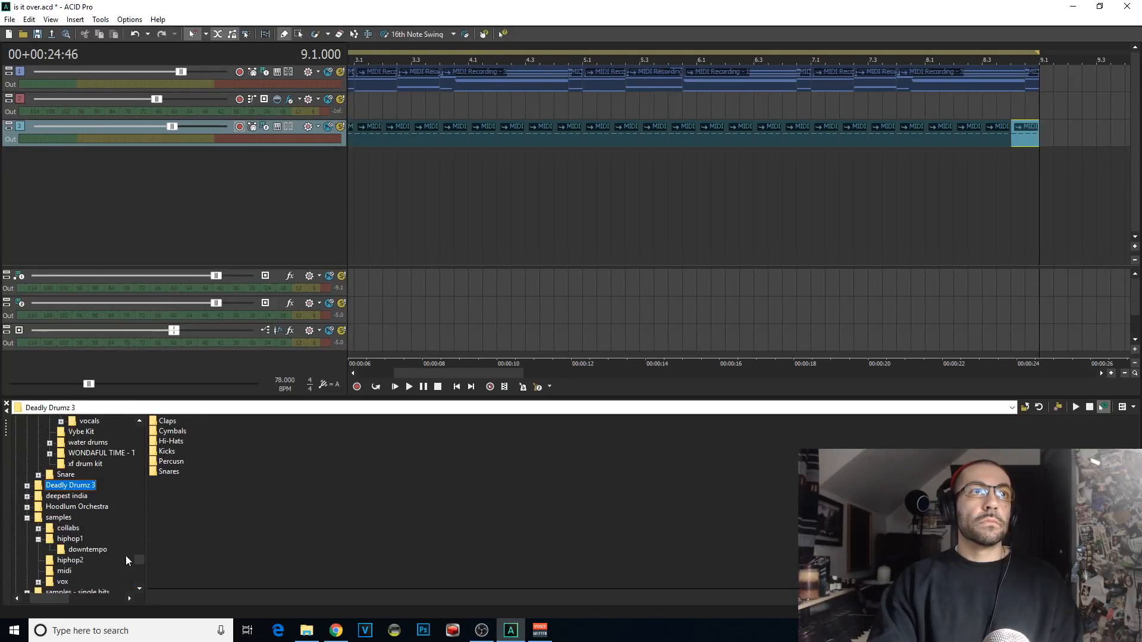
Step: Audition samples in the kit's Cymbals folder and add dd3_cym005 to the project as a new track
double_click(174, 433)
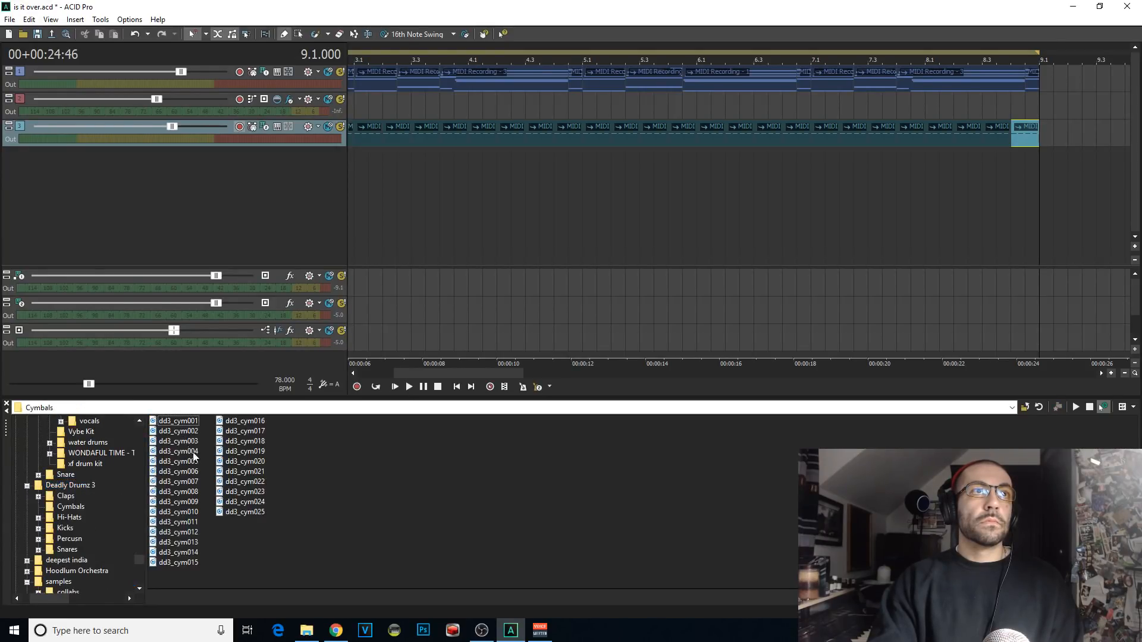
left_click(221, 462)
left_click(223, 472)
left_click(229, 491)
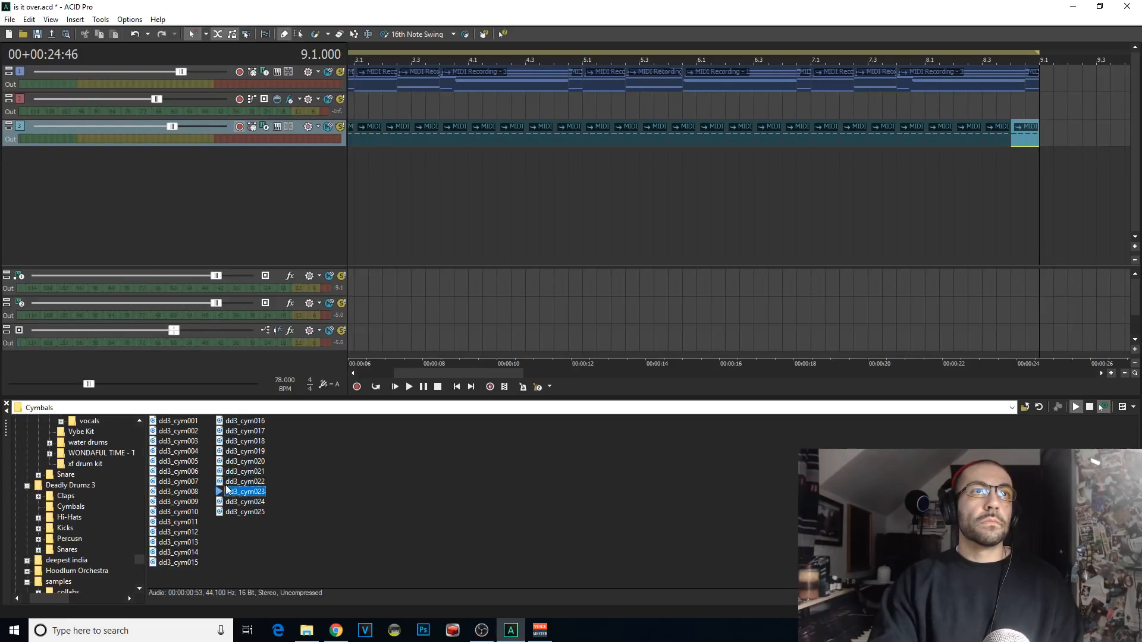
left_click(198, 482)
key("Up")
key("Up")
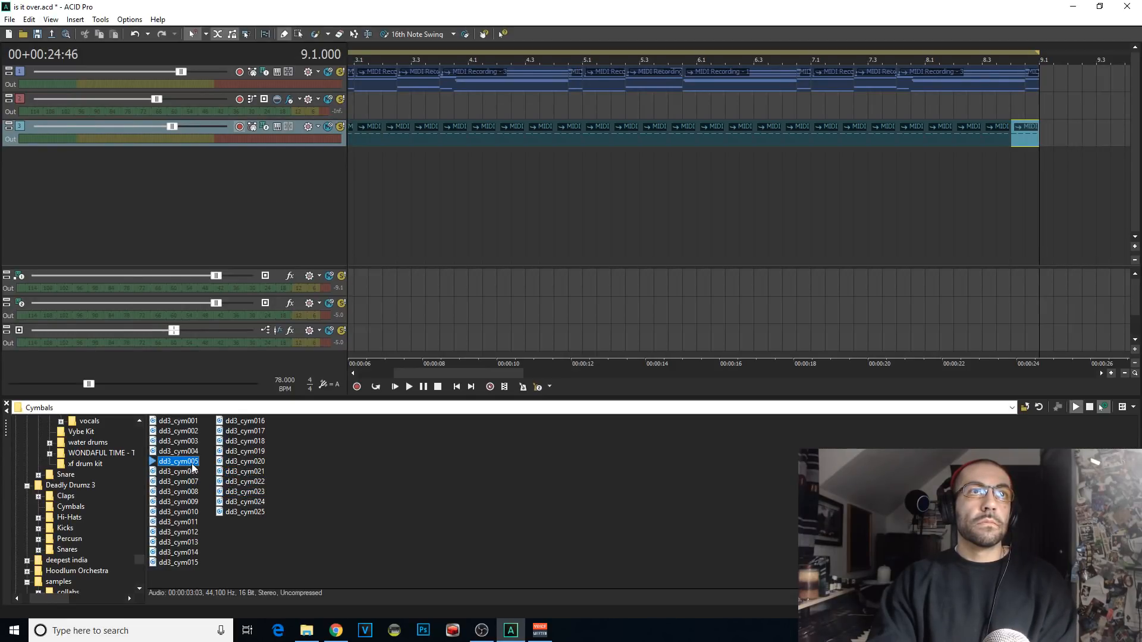
key("Return")
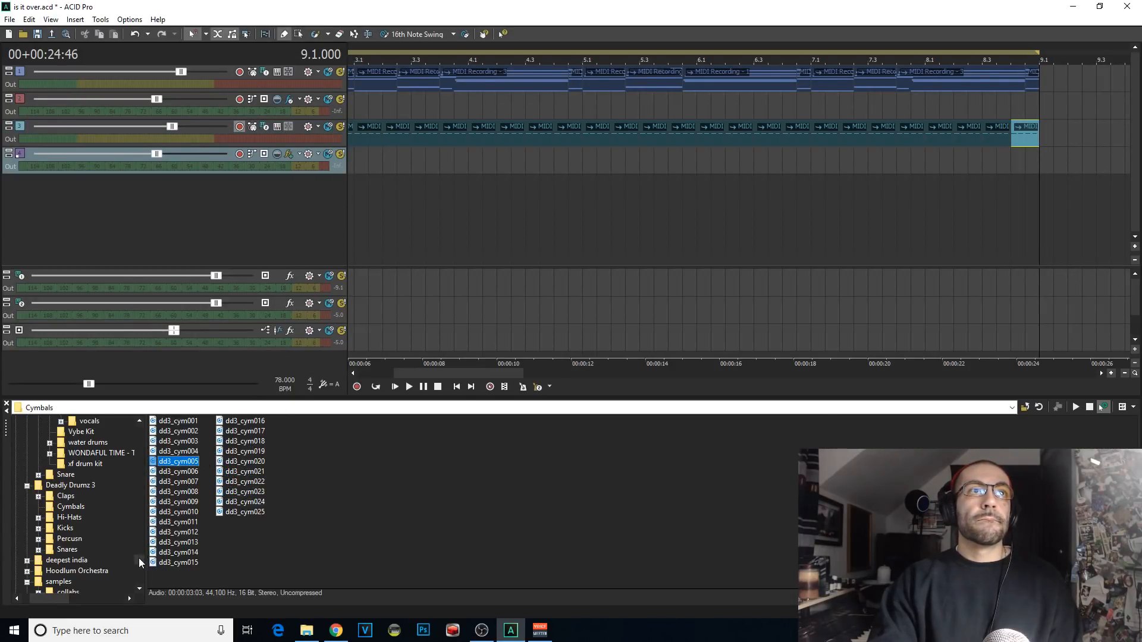
Step: Browse the vintage royalty free samples and open the Vault 2 folder
left_click_drag(140, 560, 152, 427)
left_click(52, 489)
key("d")
key("d")
key("d")
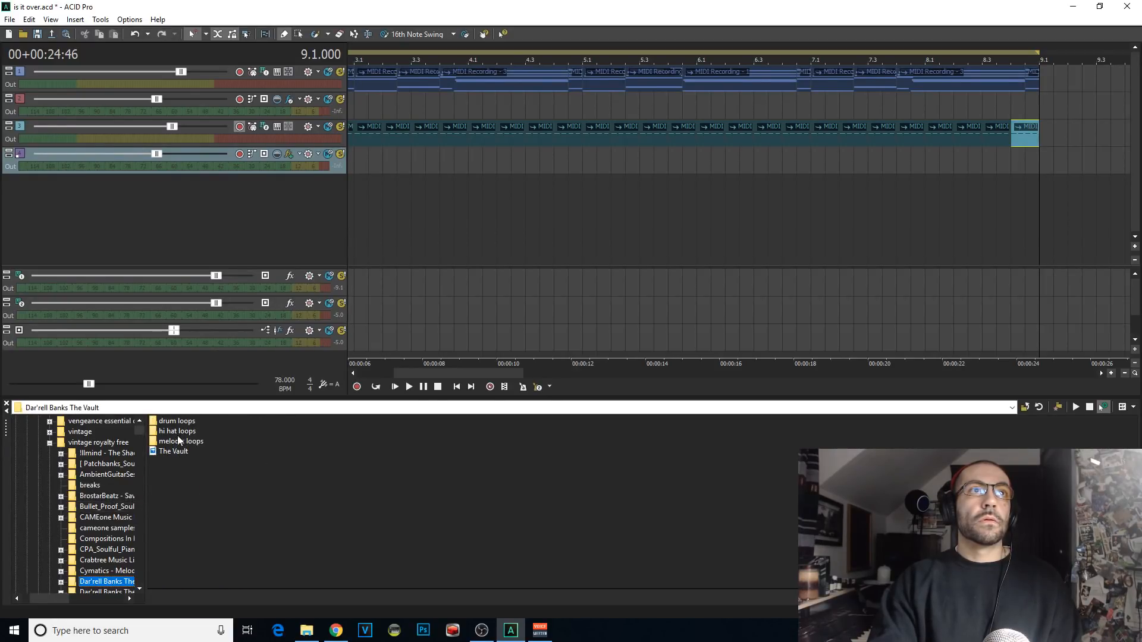
left_click(61, 591)
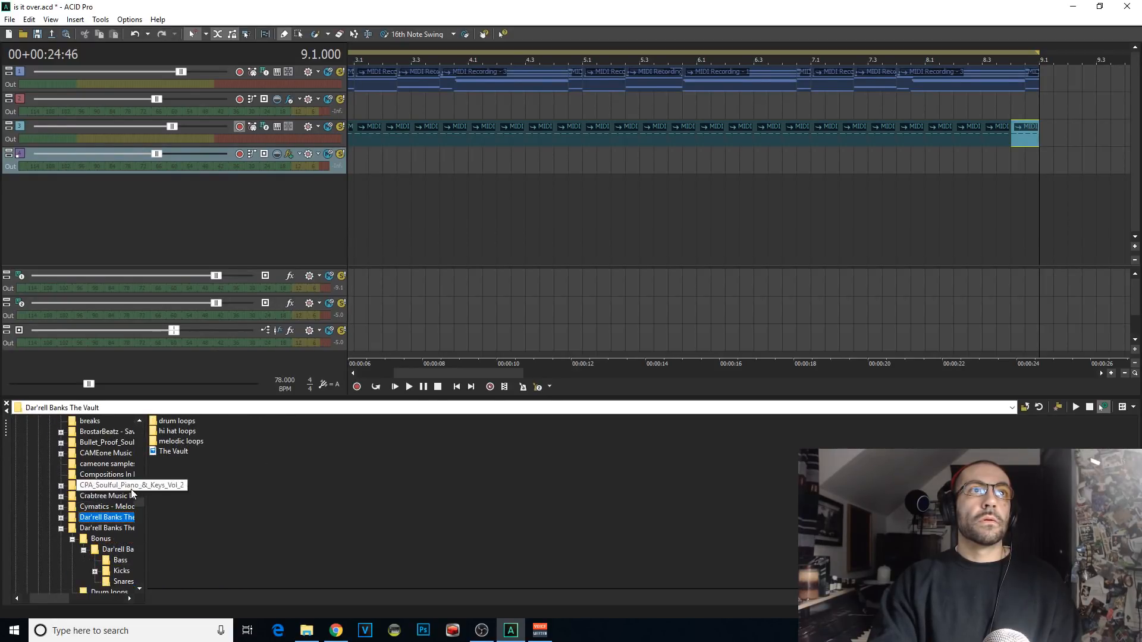
left_click(116, 528)
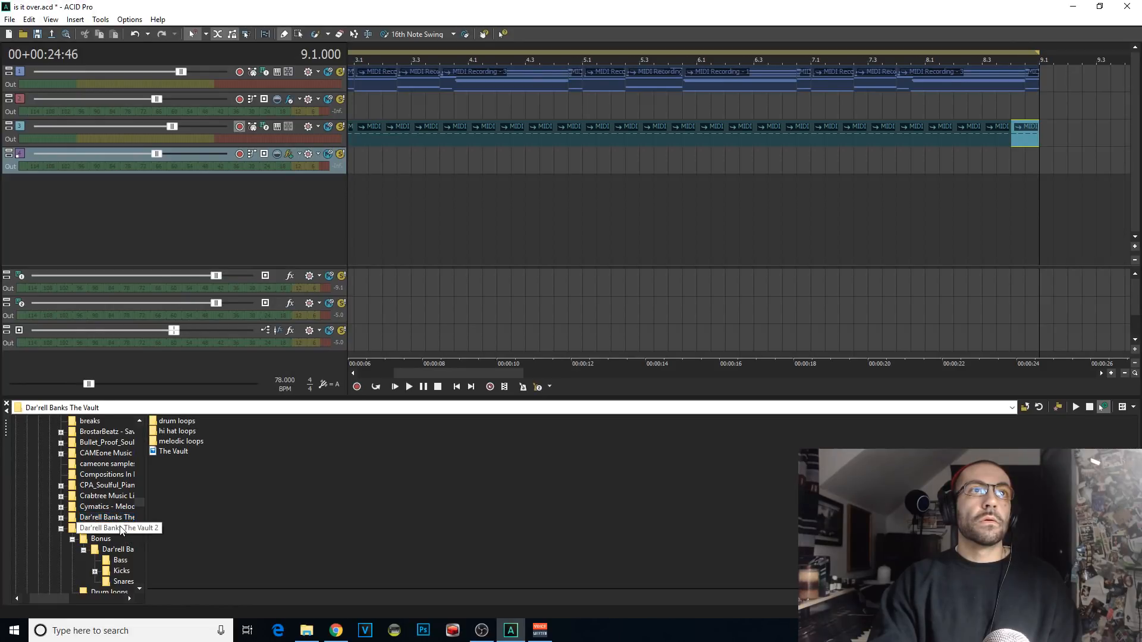
Step: Place the cymbal sample at the start of the fourth track and lower that track's volume
left_click(351, 159)
scroll(351, 160, "down", 4)
left_click(351, 159)
scroll(367, 164, "up", 3)
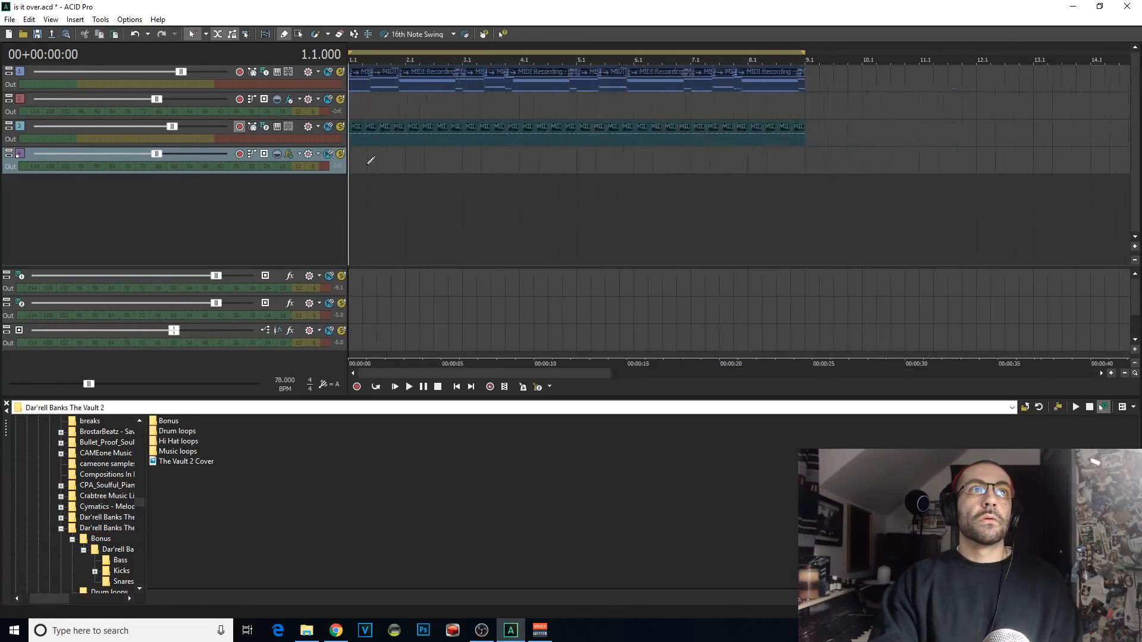
scroll(367, 164, "up", 1)
left_click(355, 159)
left_click_drag(153, 154, 84, 155)
Step: Disarm recording on the third track and play back the opening to hear the cymbal with the pattern
key("space")
key("space")
key("space")
left_click(242, 127)
key("space")
key("space")
key("space")
key("space")
scroll(615, 204, "up", 4)
Step: Split the cymbal clip at 1.2.000 and delete the part after the split
key("space")
key("space")
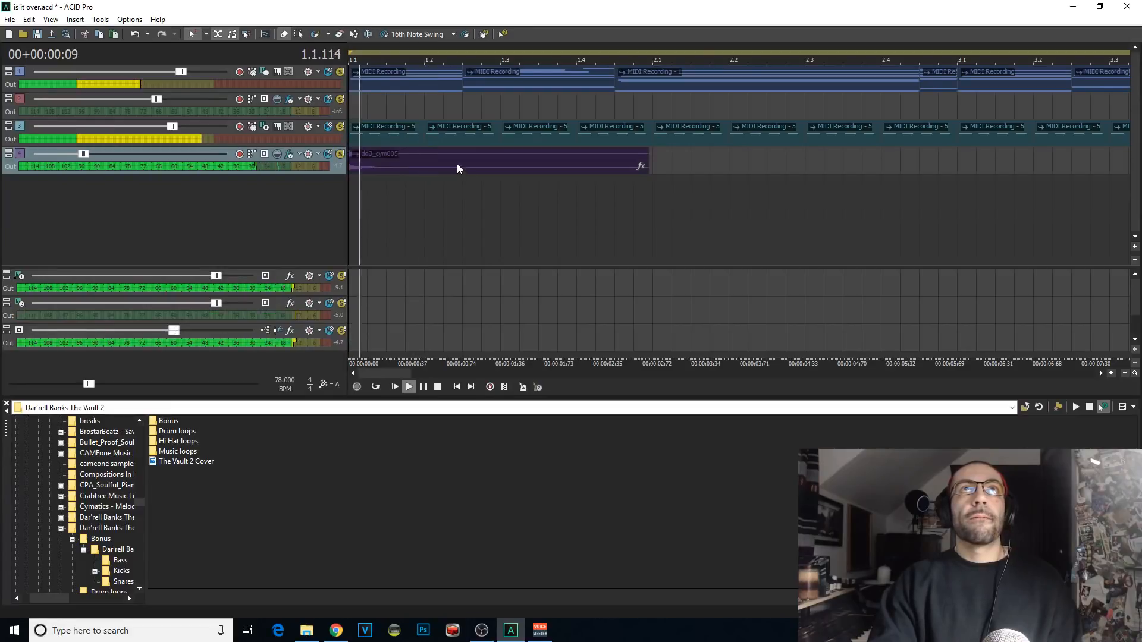
left_click(443, 166)
left_click(423, 164)
key("space")
key("s")
key("Delete")
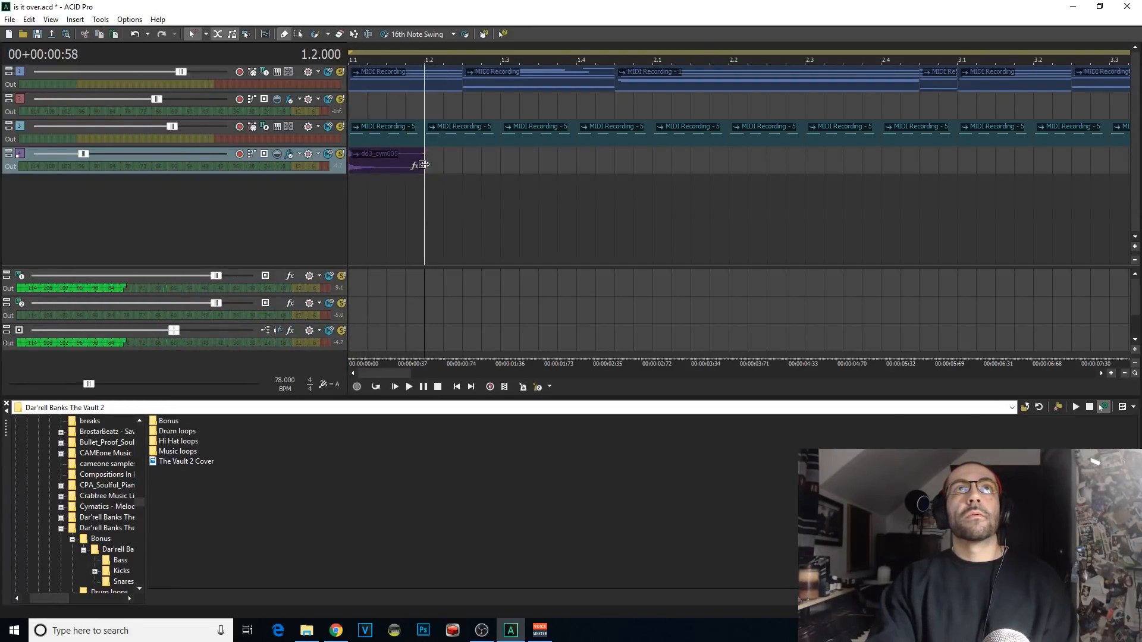
Step: Paste the one-beat cymbal clip end to end until the fourth track is filled to 9.1.000
scroll(421, 256, "down", 4)
key("ctrl+v")
key("ctrl+v")
key("ctrl+v")
key("ctrl+v")
key("ctrl+v")
key("ctrl+v")
key("ctrl+v")
key("ctrl+v")
key("ctrl+v")
key("ctrl+v")
key("ctrl+v")
key("ctrl+v")
key("ctrl+v")
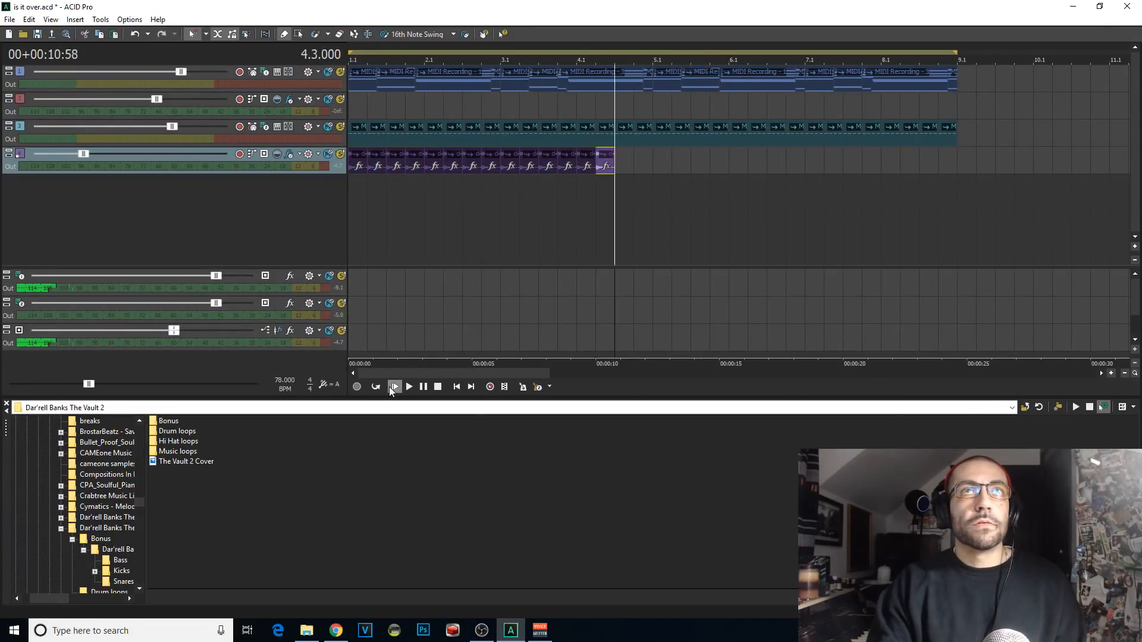
key("ctrl+v")
key("ctrl+v")
key("ctrl+v")
key("ctrl+v")
key("ctrl+v")
key("ctrl+v")
key("ctrl+v")
key("ctrl+v")
key("ctrl+v")
key("ctrl+v")
key("ctrl+v")
key("ctrl+v")
key("ctrl+v")
key("ctrl+v")
key("ctrl+v")
key("ctrl+v")
key("ctrl+v")
key("ctrl+v")
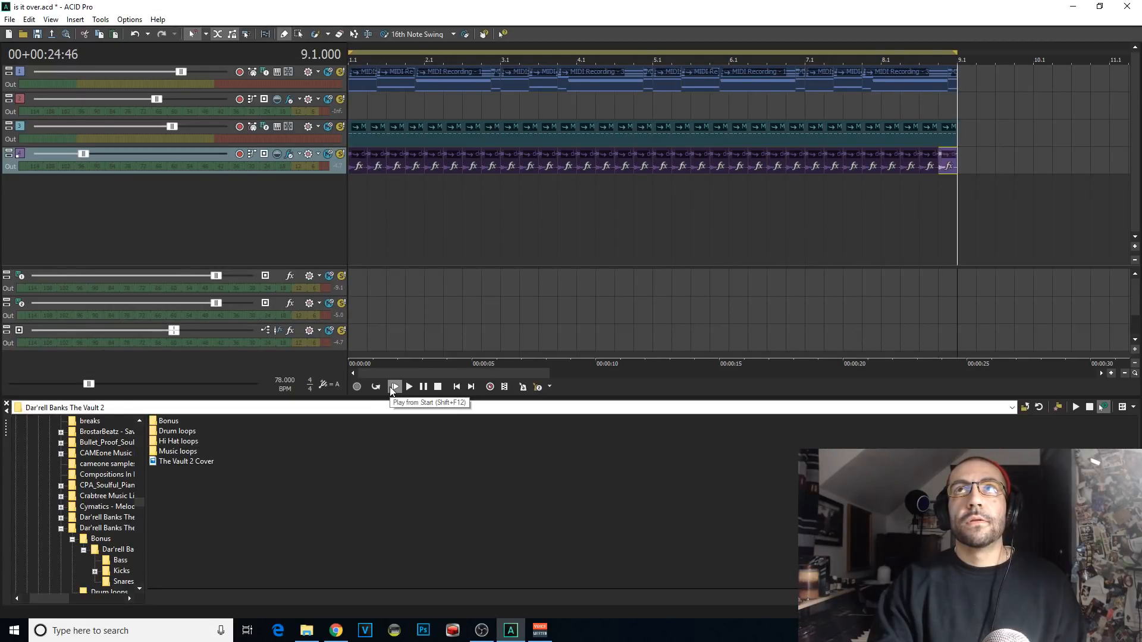
Step: Play from the start, raise the cymbal track's volume slightly and lower the third track's volume
left_click(395, 387)
left_click_drag(84, 154, 86, 154)
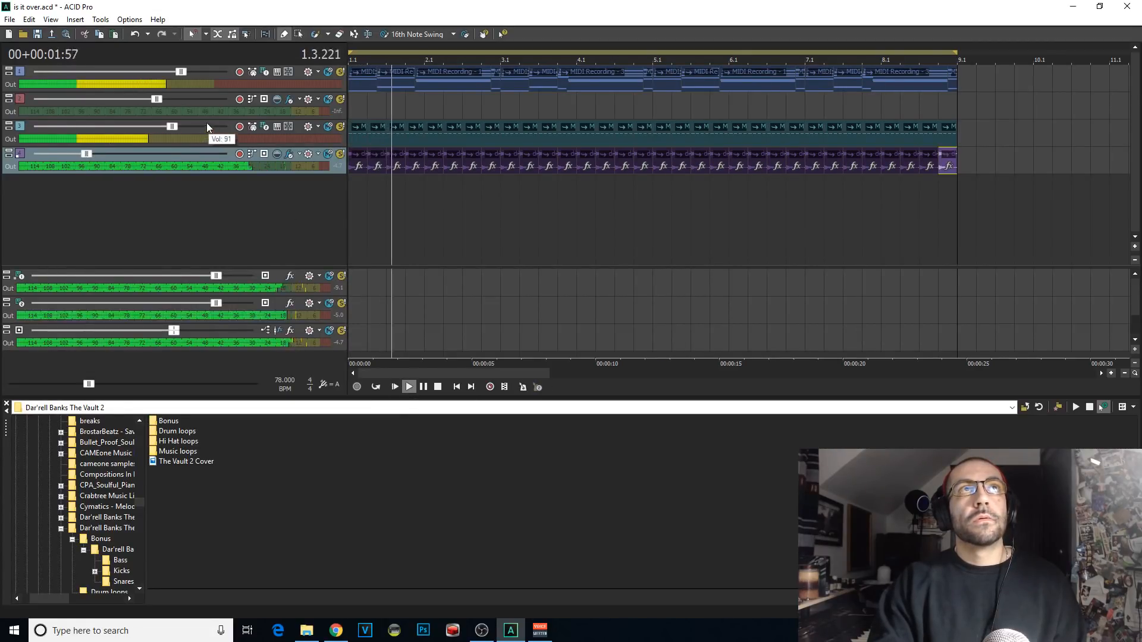
left_click_drag(171, 127, 158, 127)
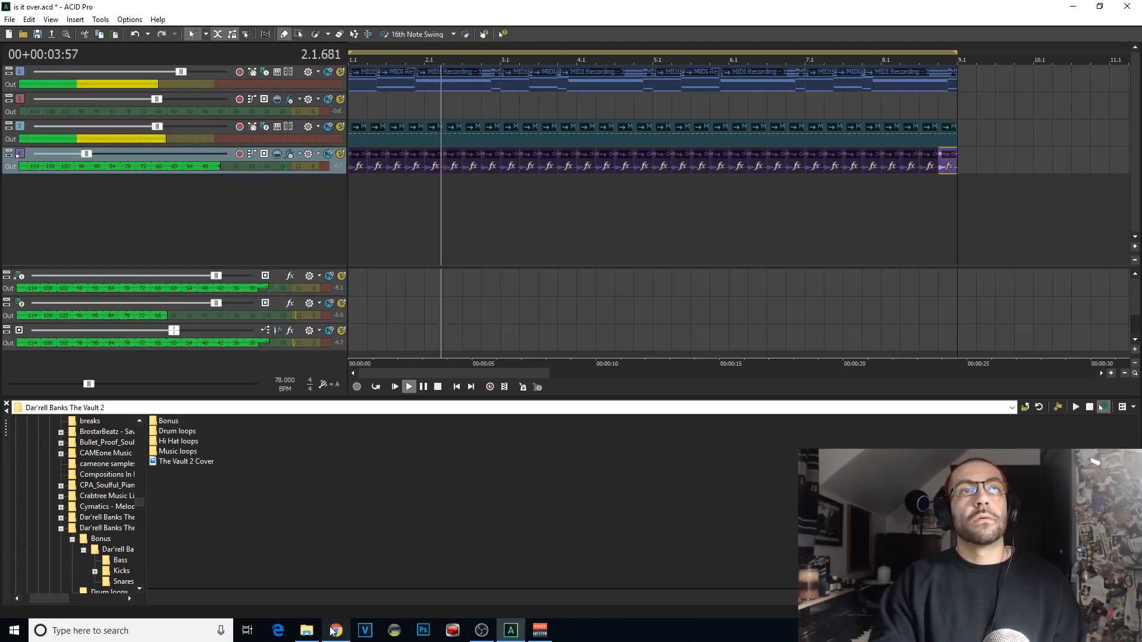
key("space")
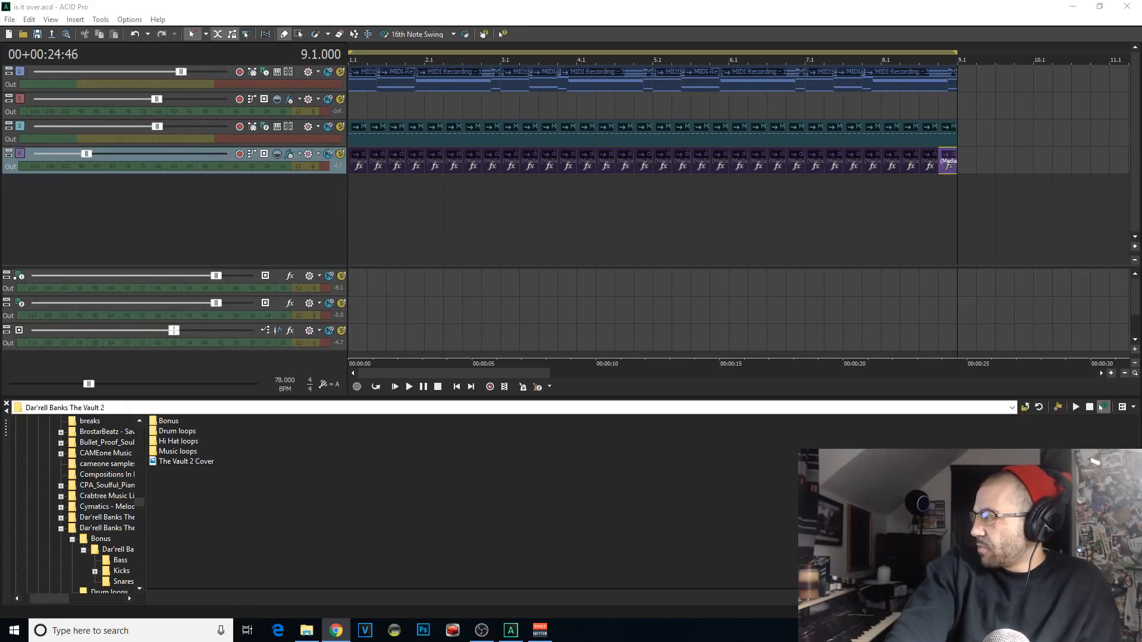
Step: Switch to OBS to check the stream and return to the ACID Pro project
left_click(481, 631)
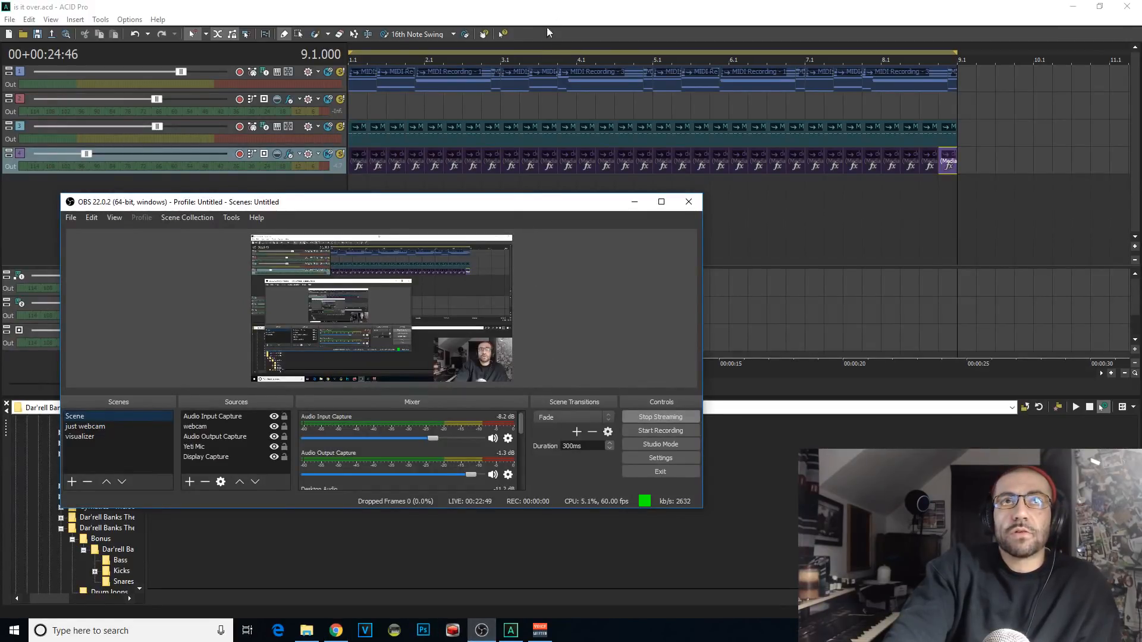
left_click(523, 33)
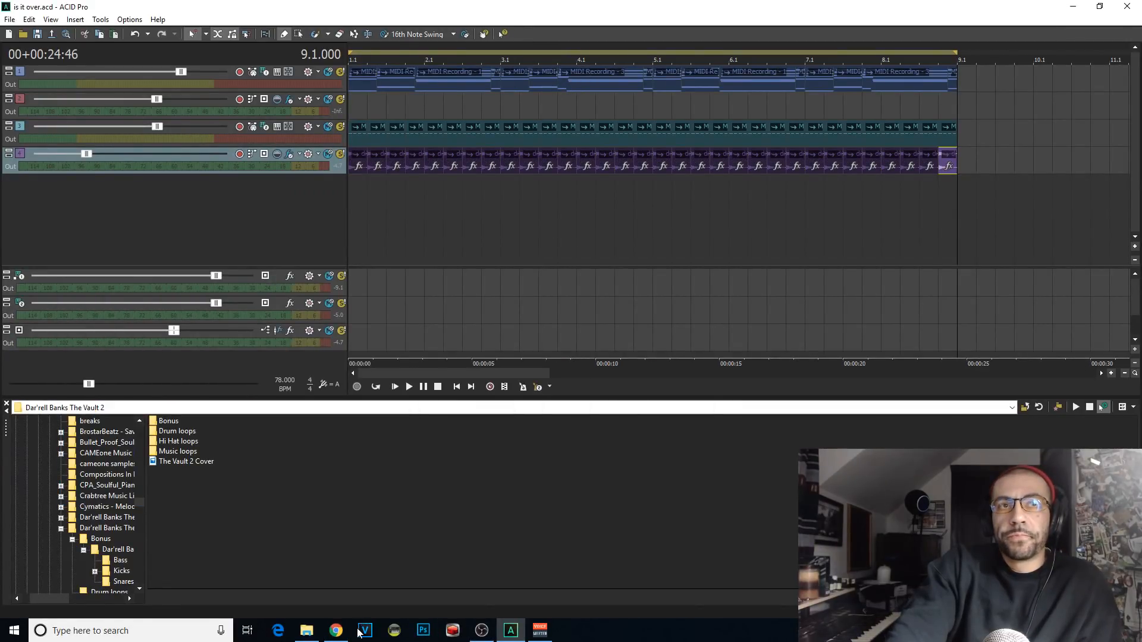
Step: Switch to the YouTube Live Dashboard in Chrome to check the stream
mouse_move(346, 633)
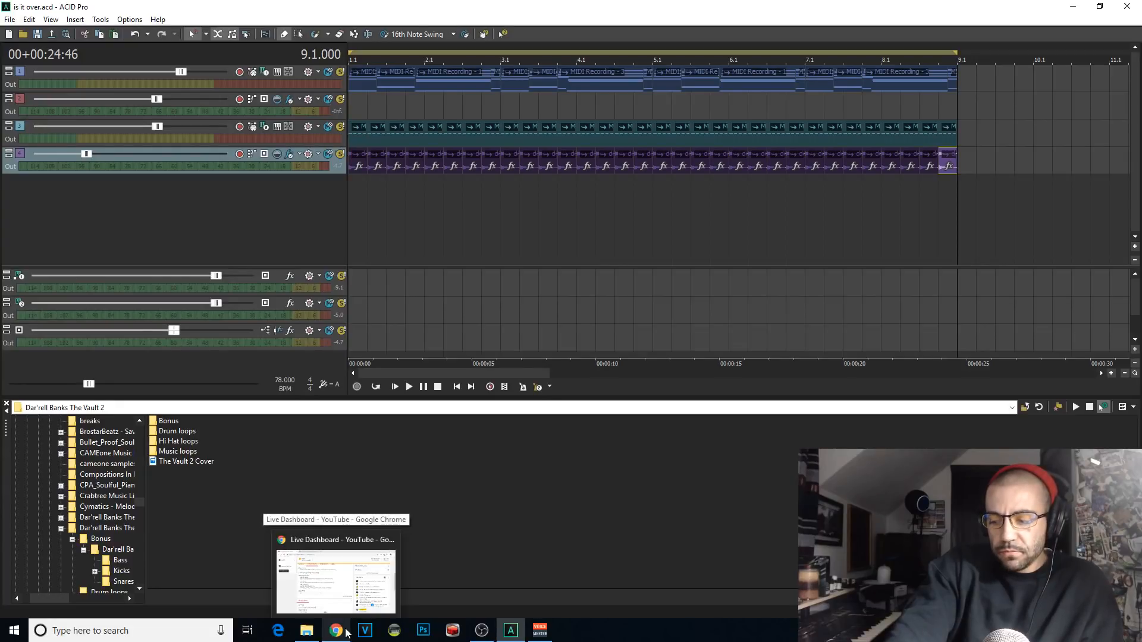
left_click(336, 630)
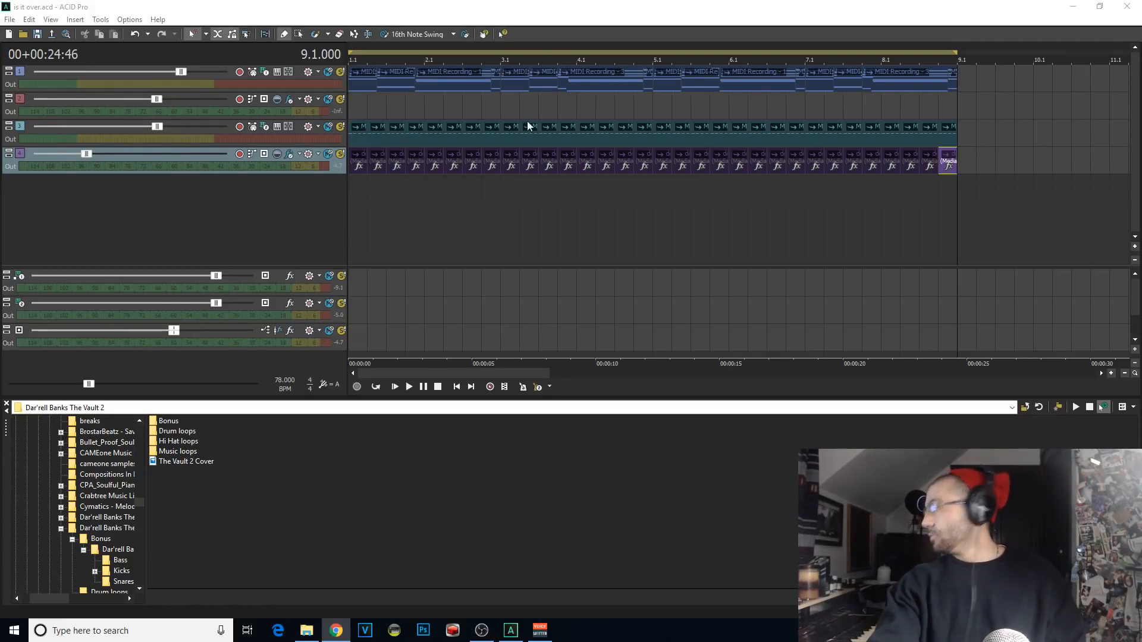
Step: Return to the ACID Pro project, play it from the start and lower the cymbal track's volume slightly
left_click(355, 207)
key("space")
scroll(354, 208, "up", 1)
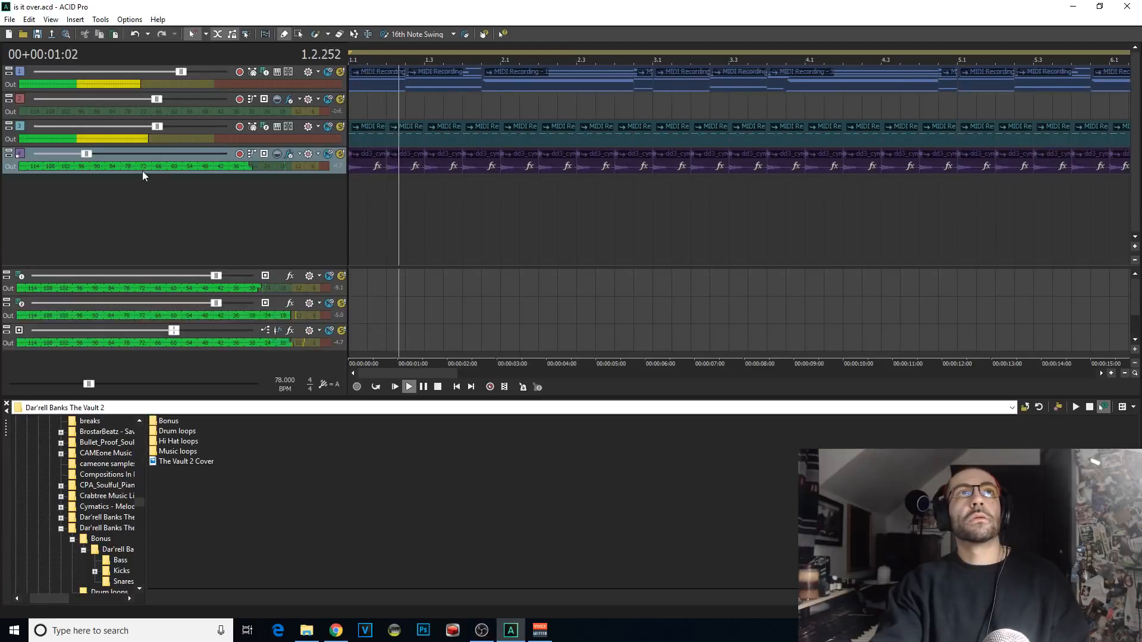
left_click_drag(86, 153, 83, 154)
scroll(380, 120, "down", 1)
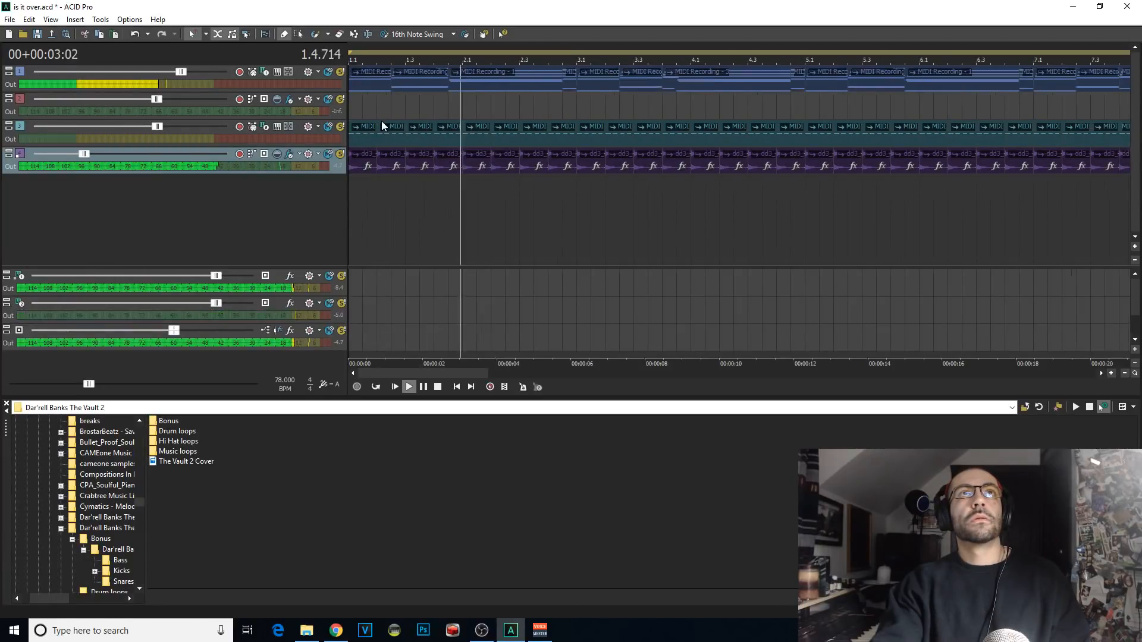
Step: Place a kick hit at 1.1.000 on the second track and move that track below the cymbal track
left_click(375, 110)
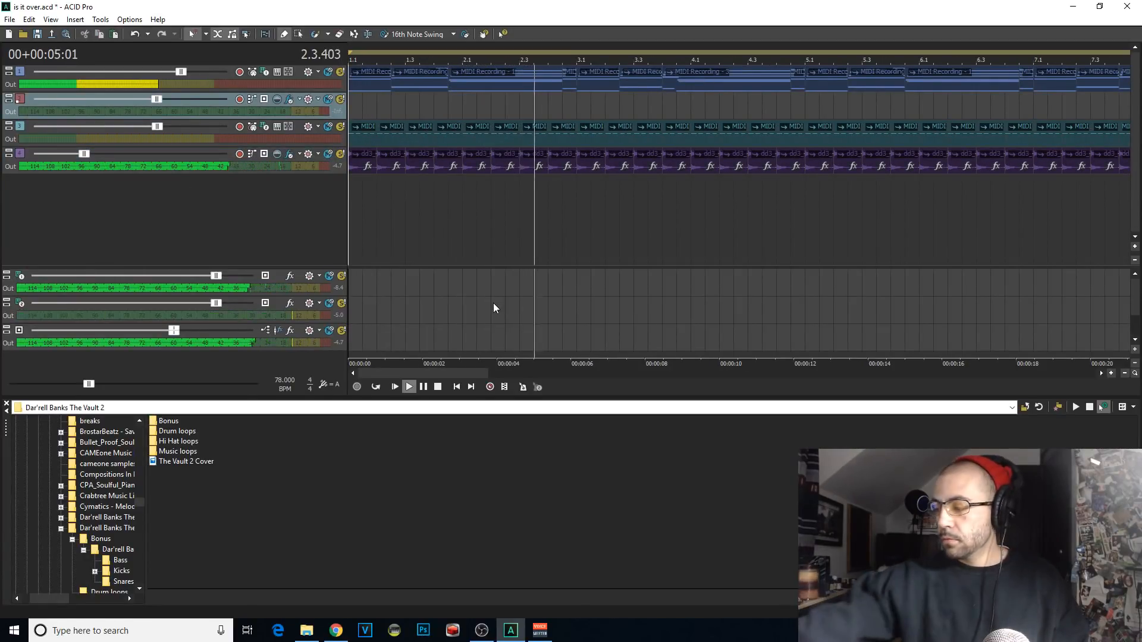
scroll(434, 212, "up", 1)
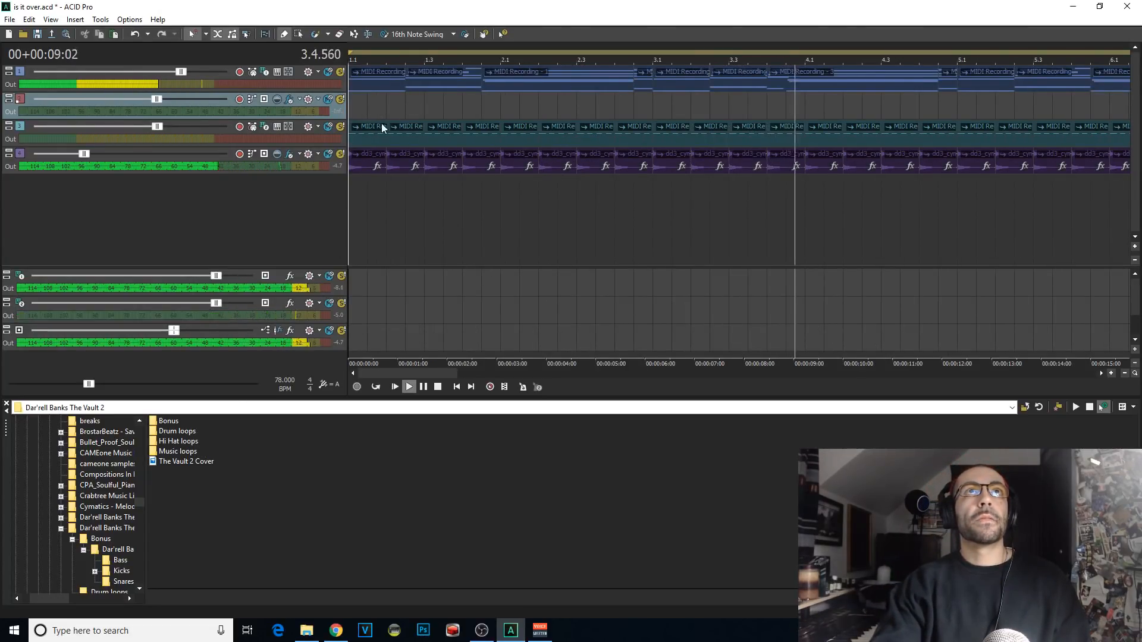
scroll(391, 153, "up", 5)
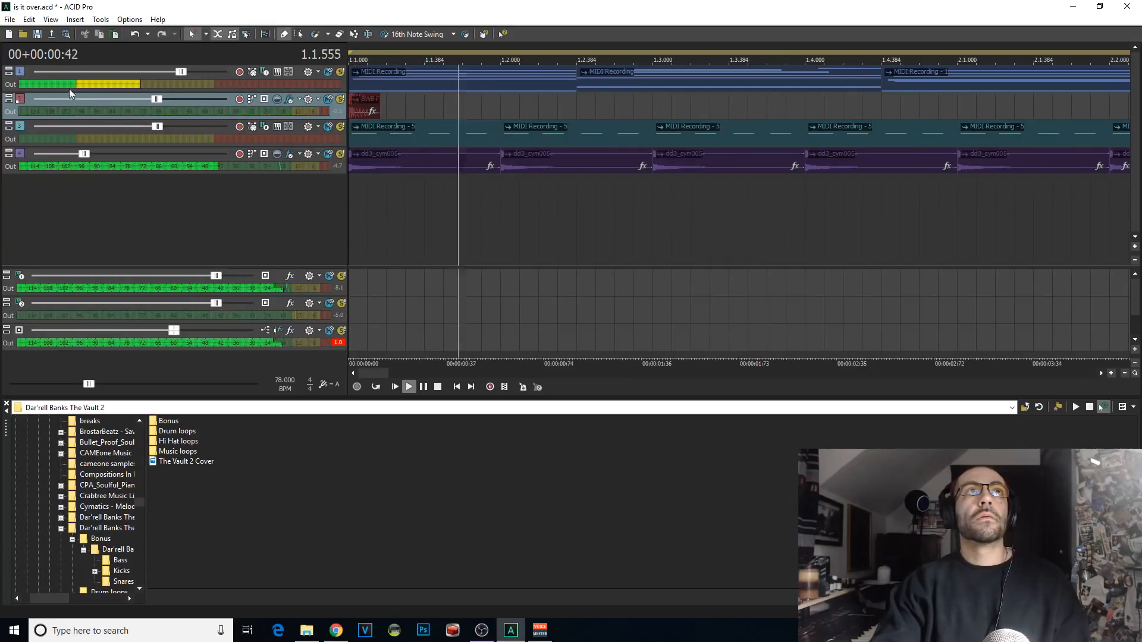
left_click_drag(23, 98, 23, 156)
key("space")
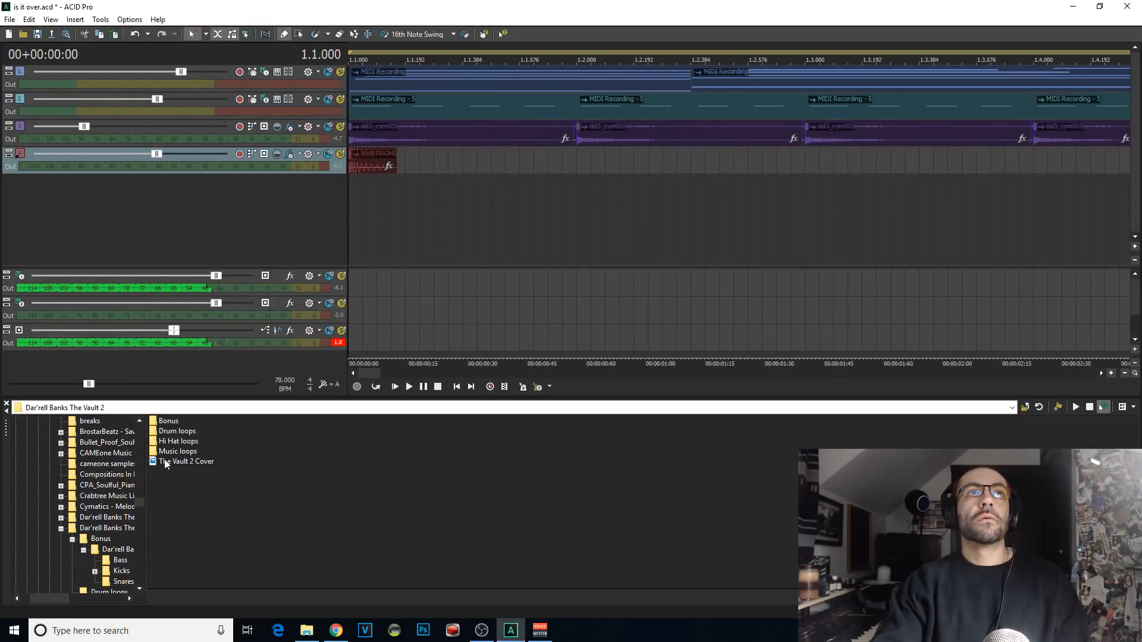
Step: Browse from the Vault 2 sample pack through its Bonus folder to the Snares folder
left_click(172, 422)
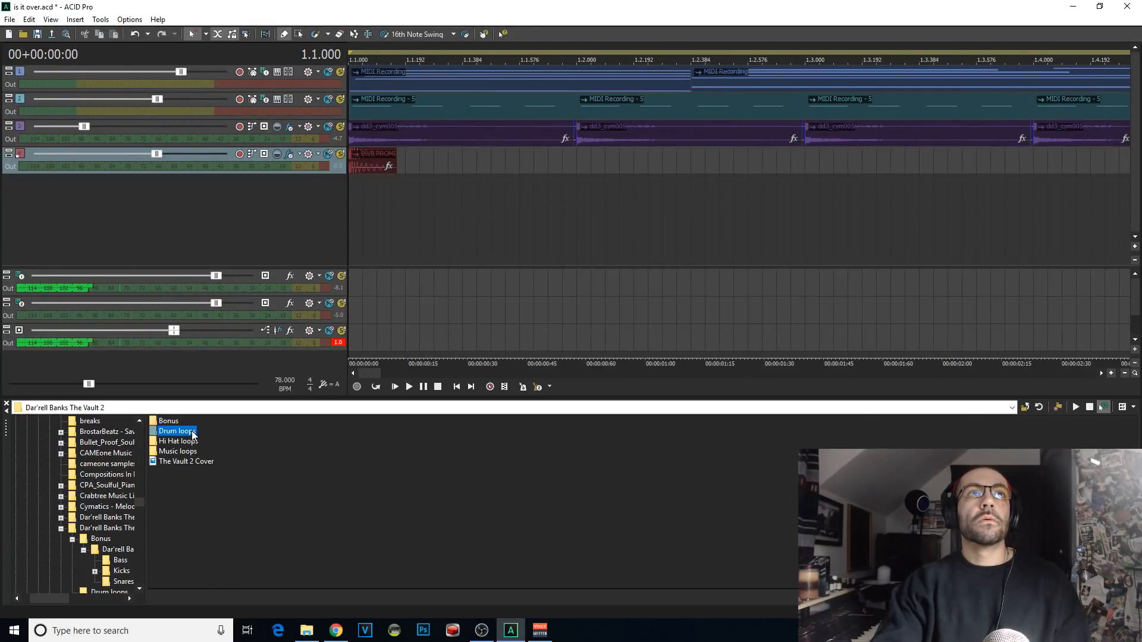
double_click(169, 419)
double_click(170, 423)
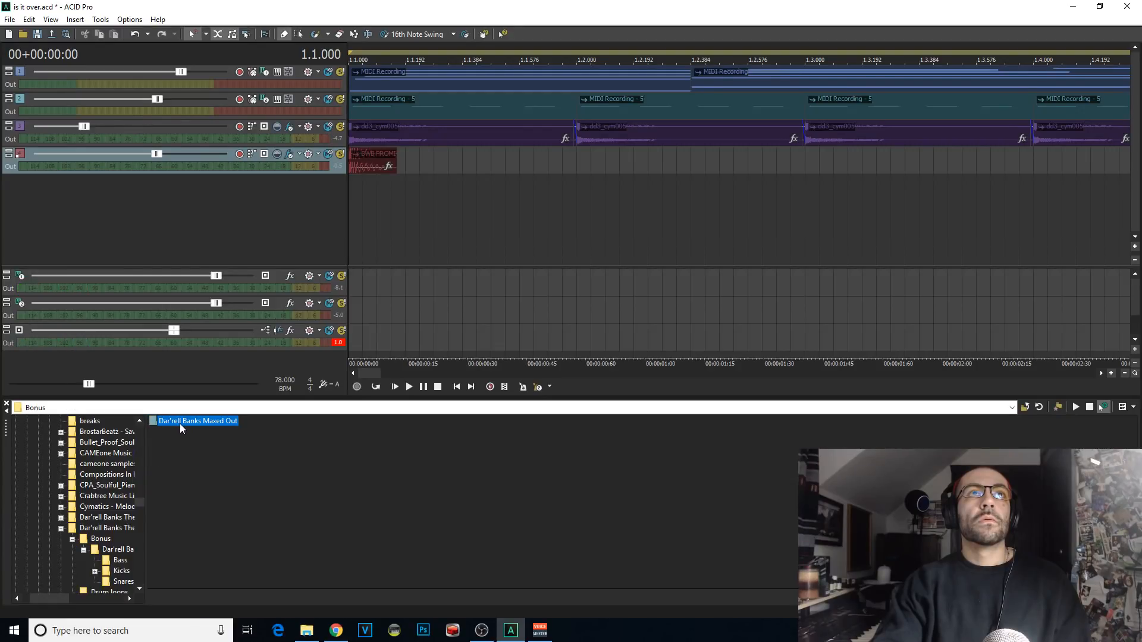
double_click(172, 443)
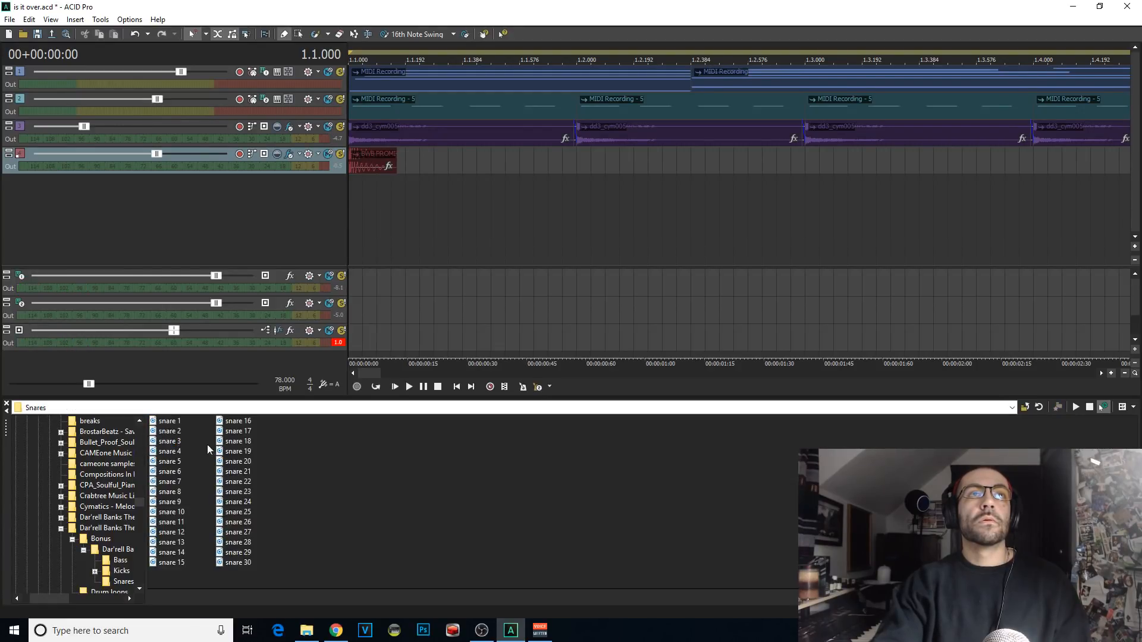
Step: Audition the snare samples, going through those from snare 22 to snare 30 and from snare 14 back to snare 1
left_click(245, 451)
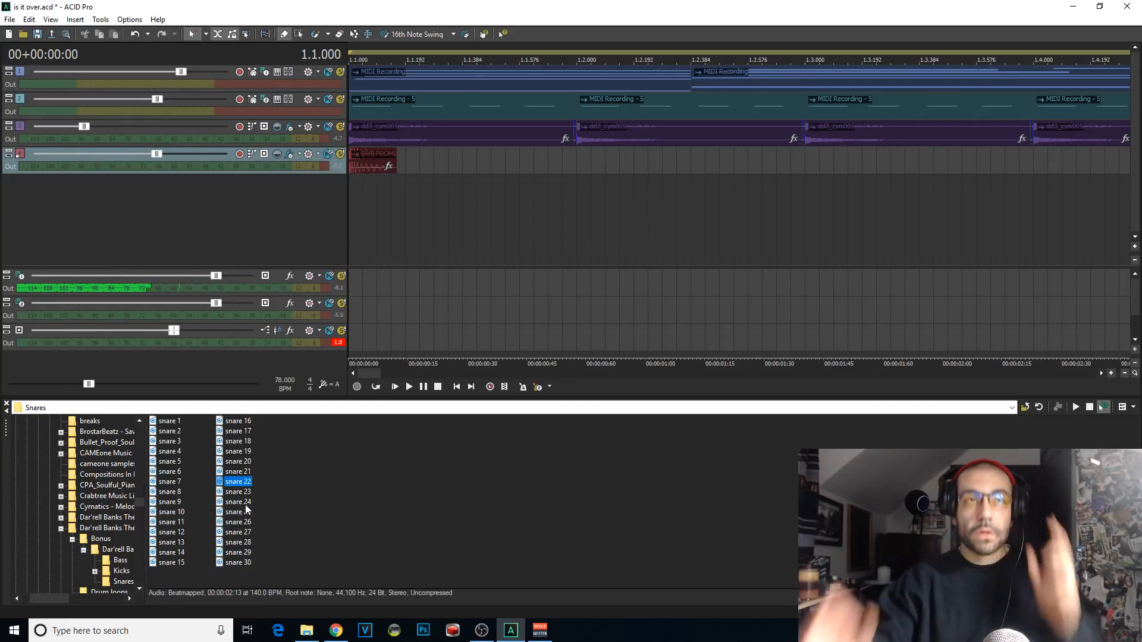
left_click(238, 511)
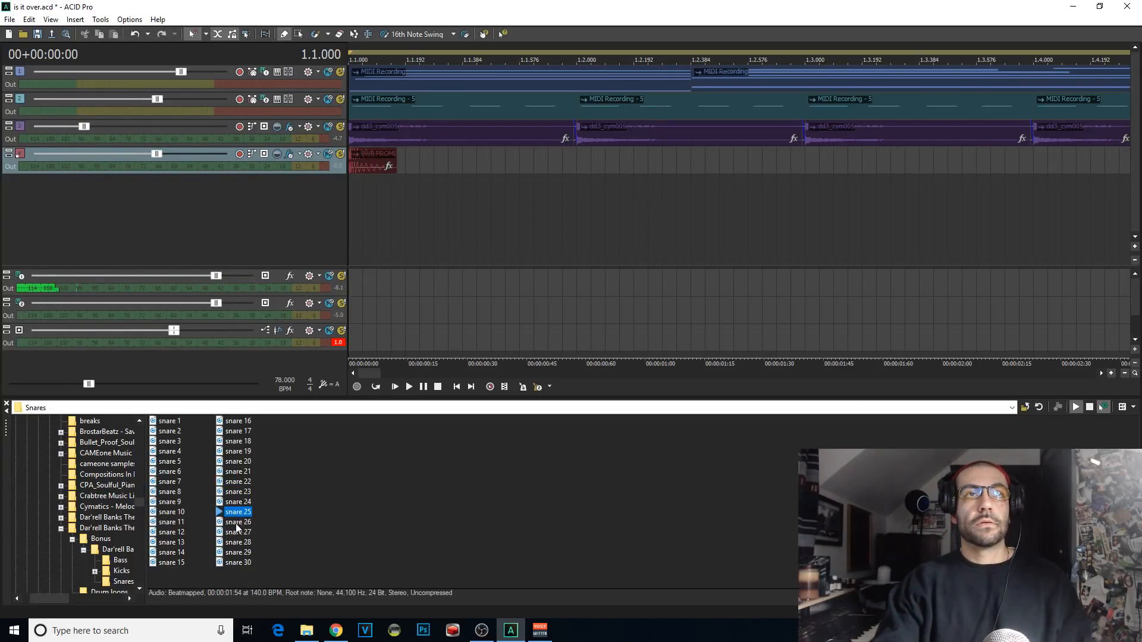
key("Down")
key("Down")
key("Down")
key("Down")
key("Down")
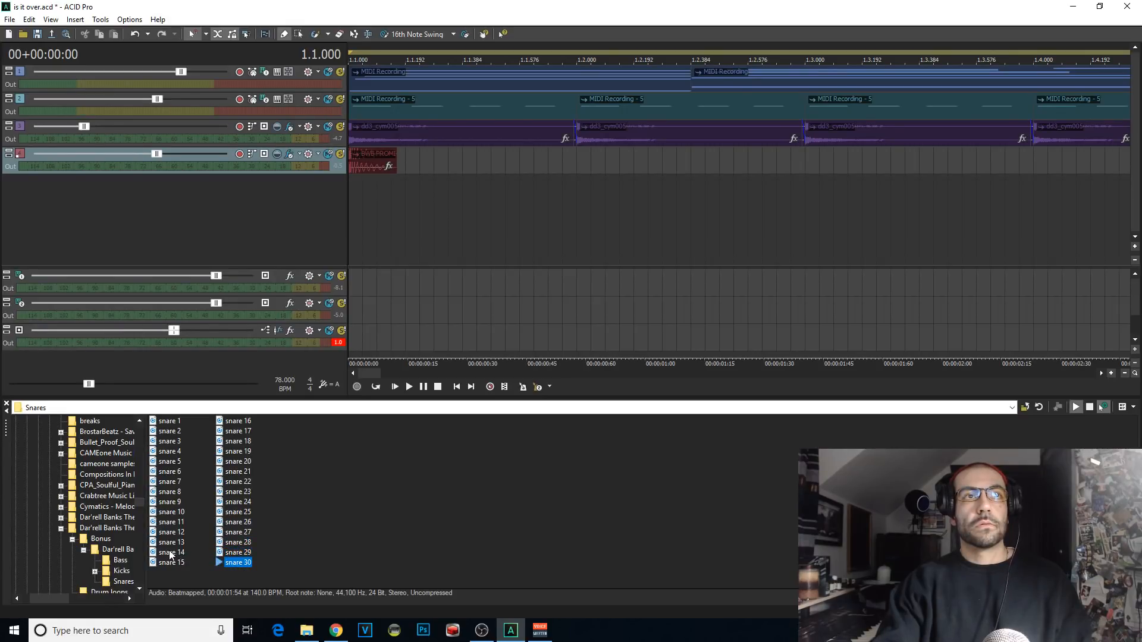
left_click(171, 553)
key("Up")
key("Up")
key("Up")
key("Up")
key("Up")
key("Up")
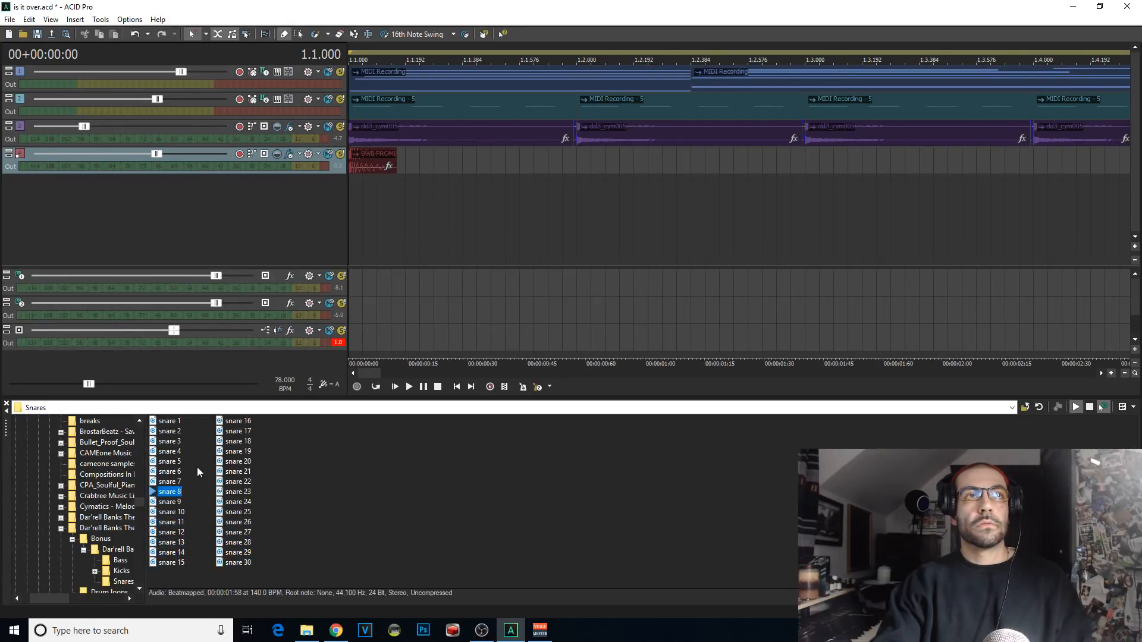
key("Up")
key("Up")
key("Up")
key("Up")
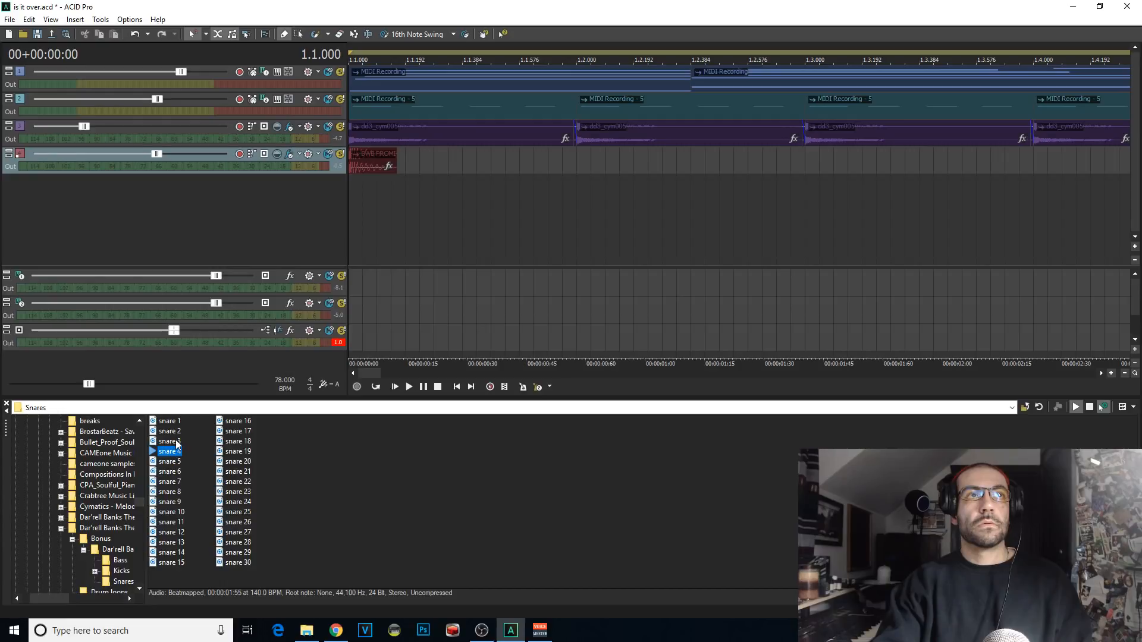
left_click(176, 442)
left_click(170, 432)
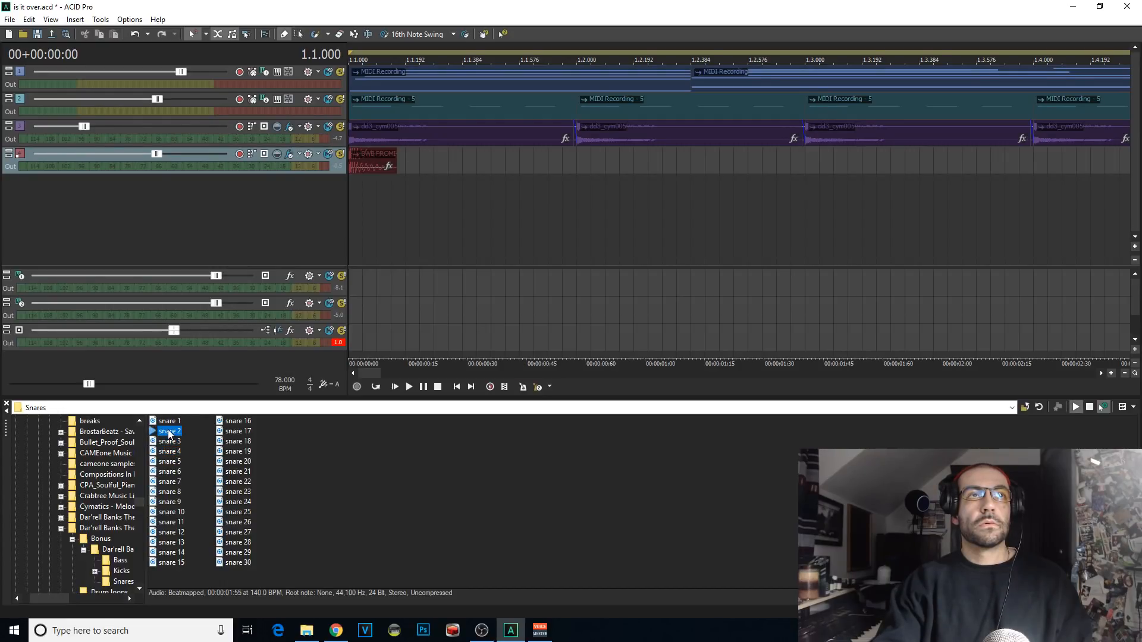
key("Up")
left_click(167, 553)
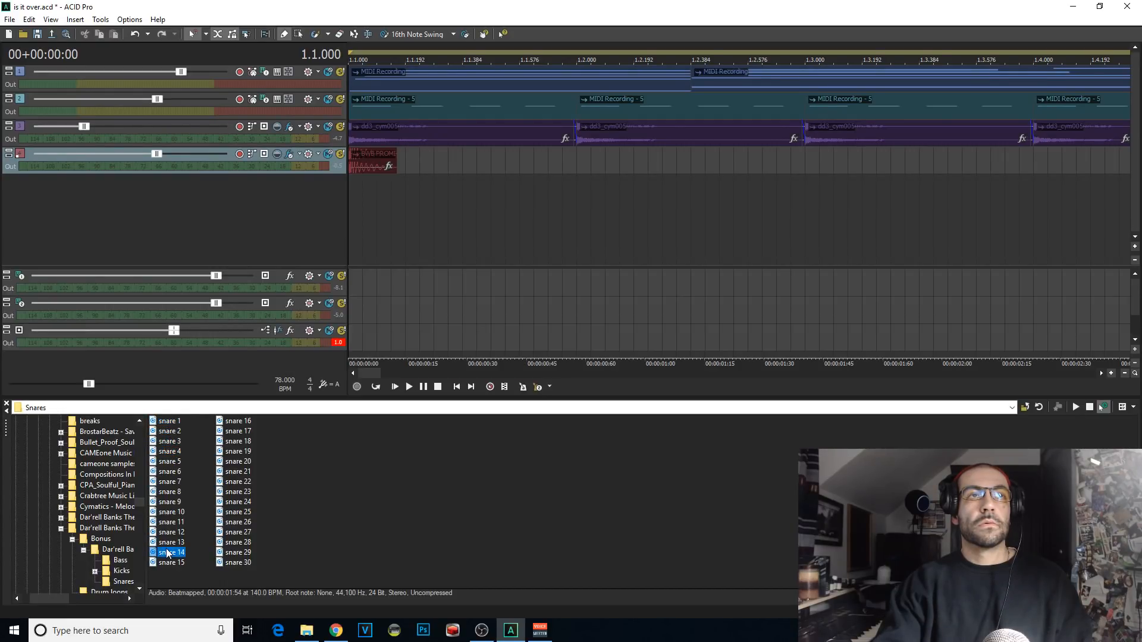
Step: Add snare 13 as a new track and set its ACID type to One-Shot
left_click(172, 542)
double_click(172, 542)
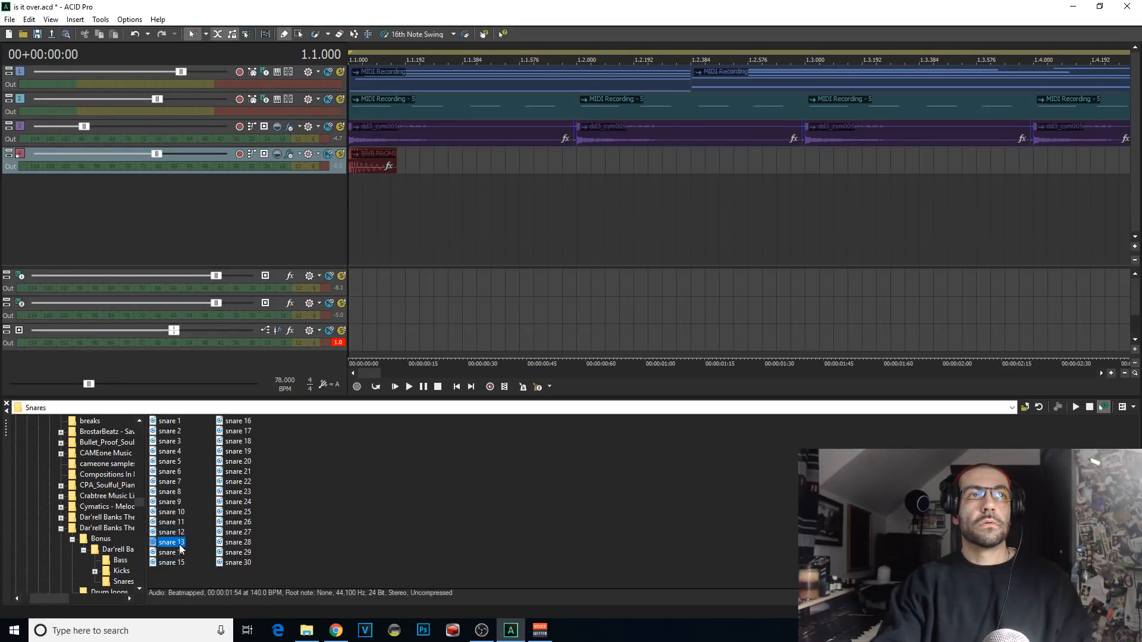
double_click(21, 181)
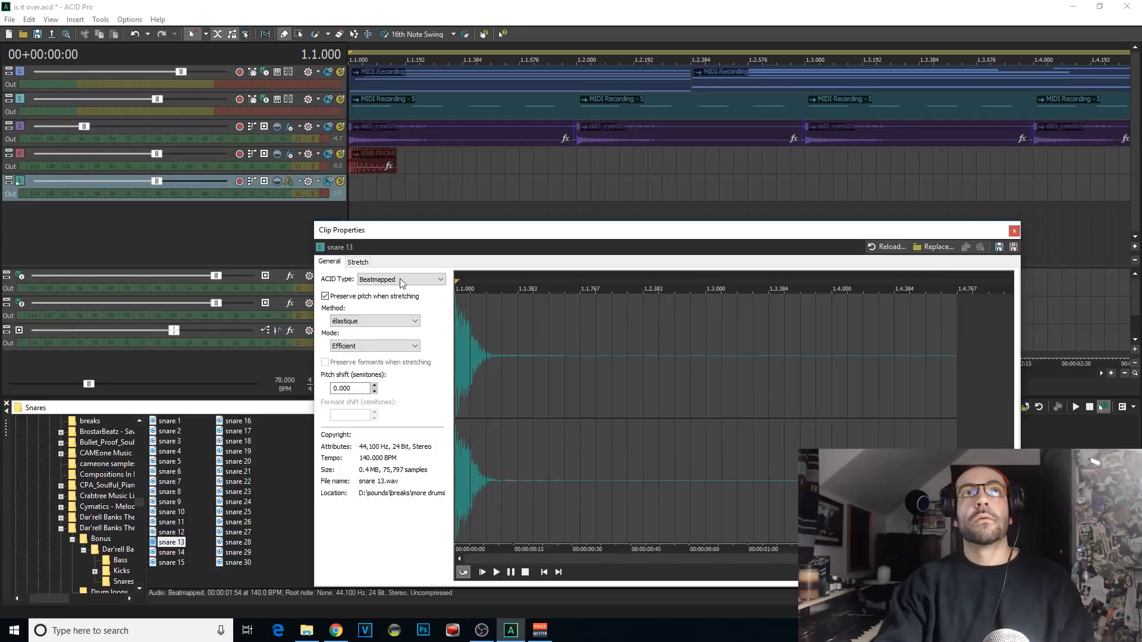
left_click(401, 279)
left_click(399, 298)
Step: Draw a snare 13 hit starting at 1.2.000 and play from the start to hear it in the beat
key("space")
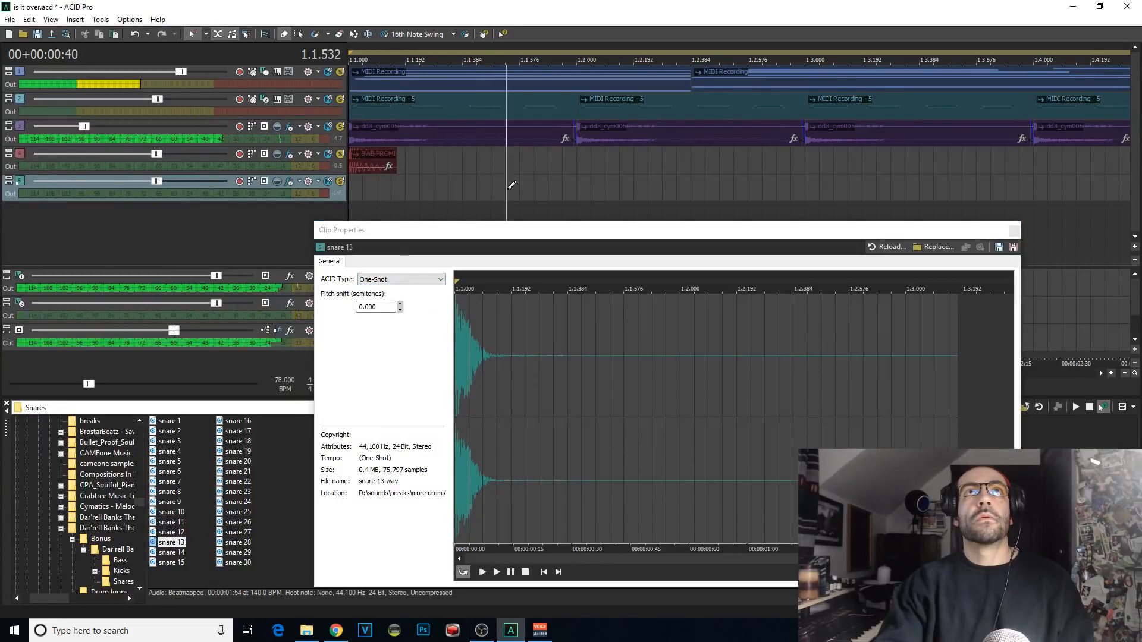
left_click_drag(581, 187, 1011, 186)
key("space")
scroll(857, 153, "down", 1)
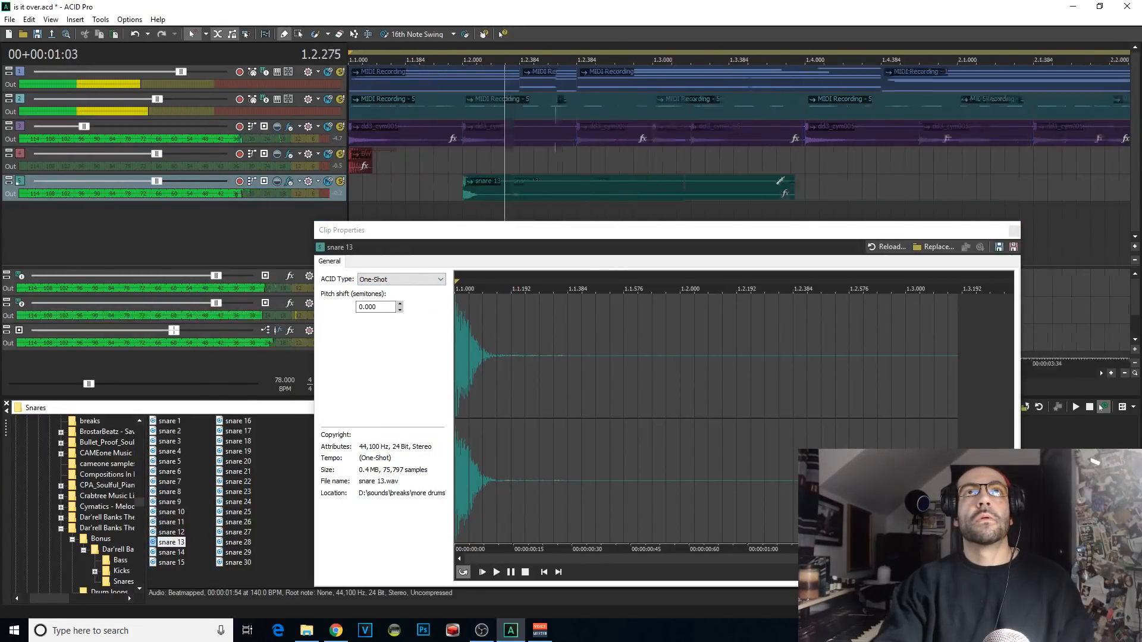
key("space")
key("space")
key("space")
key("space")
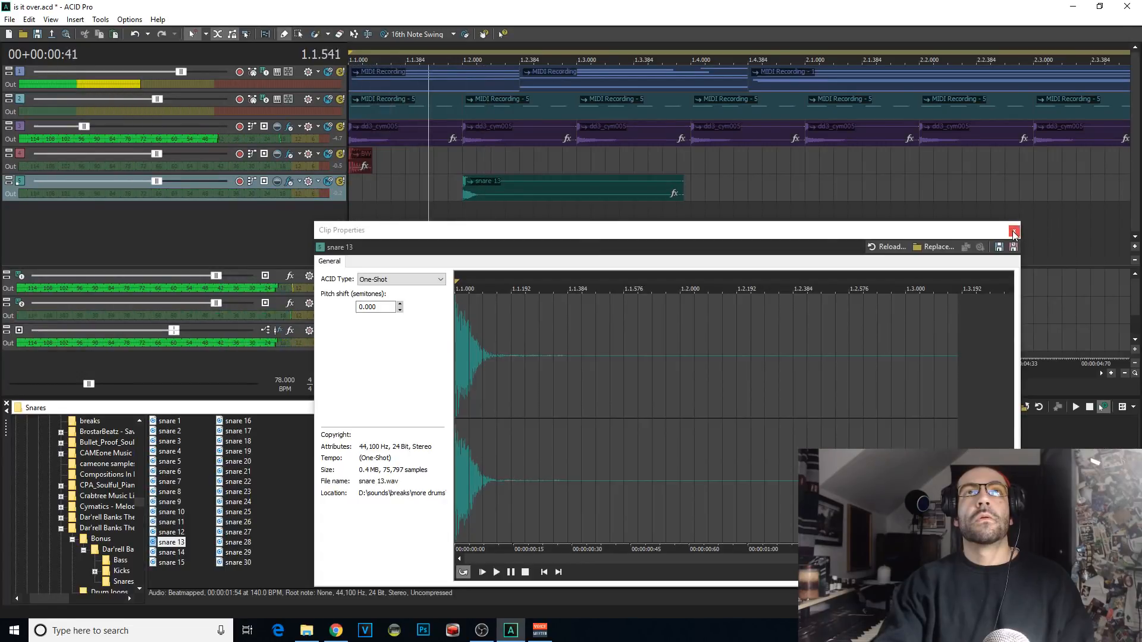
key("space")
left_click(603, 179)
Step: Audition snare 21, place it on a new track at 1.2.000 and set its ACID type to One-Shot
left_click(236, 472)
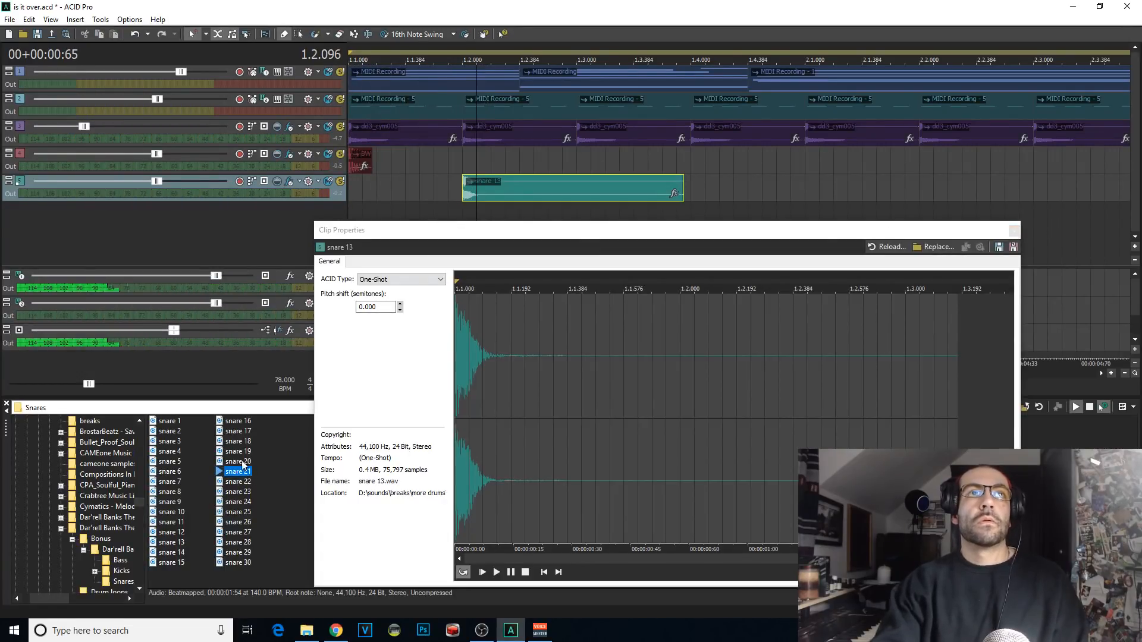
left_click_drag(236, 471, 467, 213)
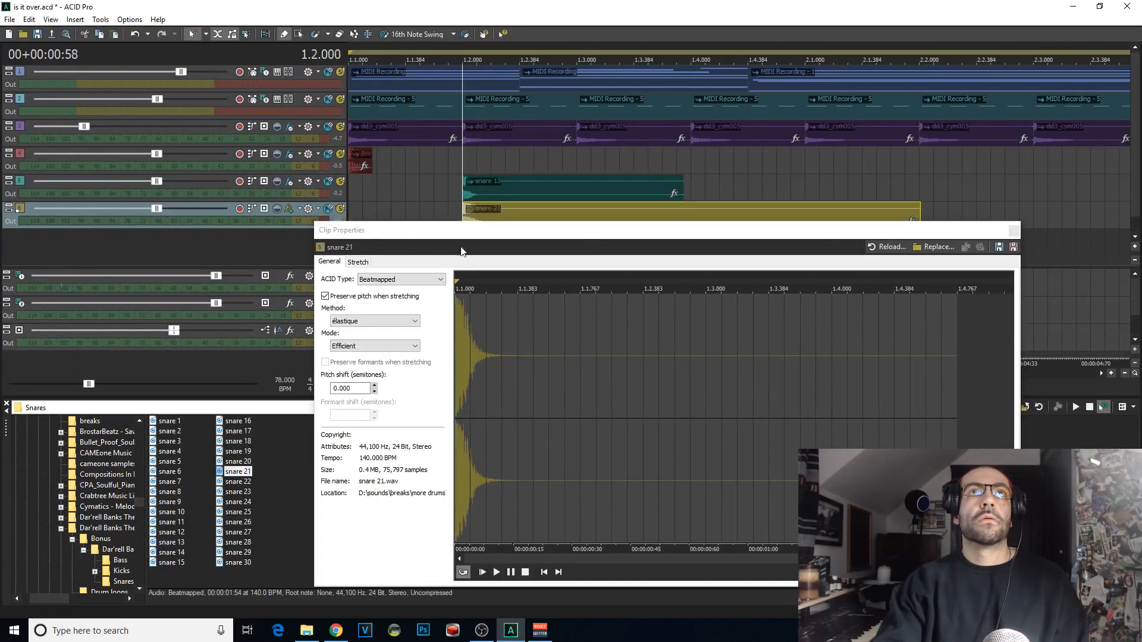
left_click(386, 279)
left_click(387, 279)
left_click(433, 188)
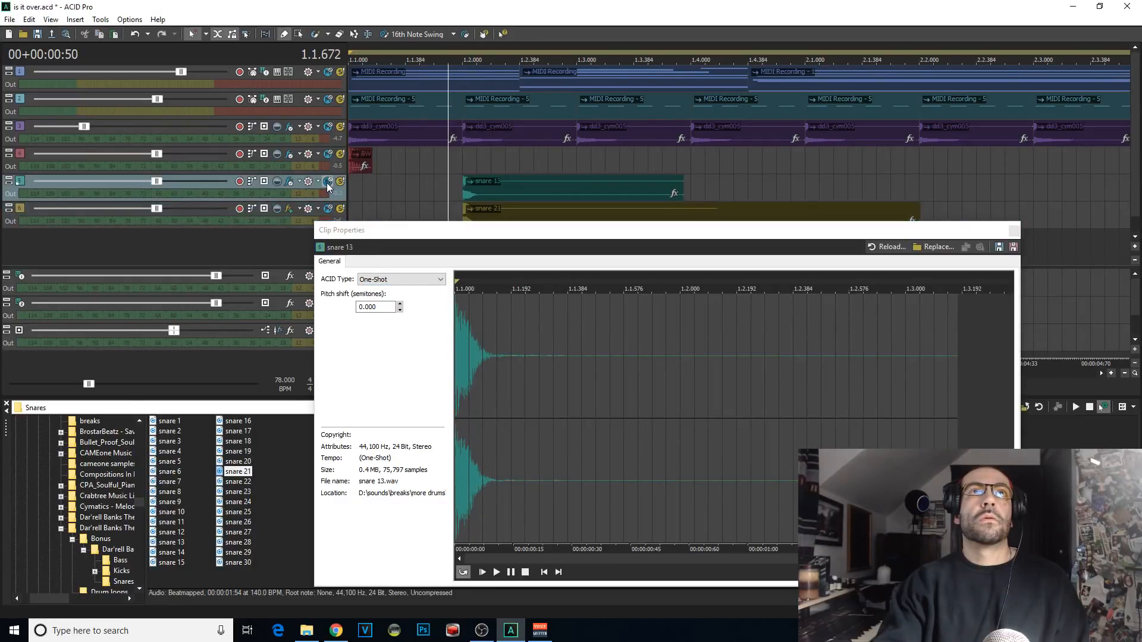
Step: Mute snare 13 to hear snare 21 alone from the start, and delete the snare 13 track
left_click(328, 186)
key("space")
key("space")
key("space")
left_click(356, 210)
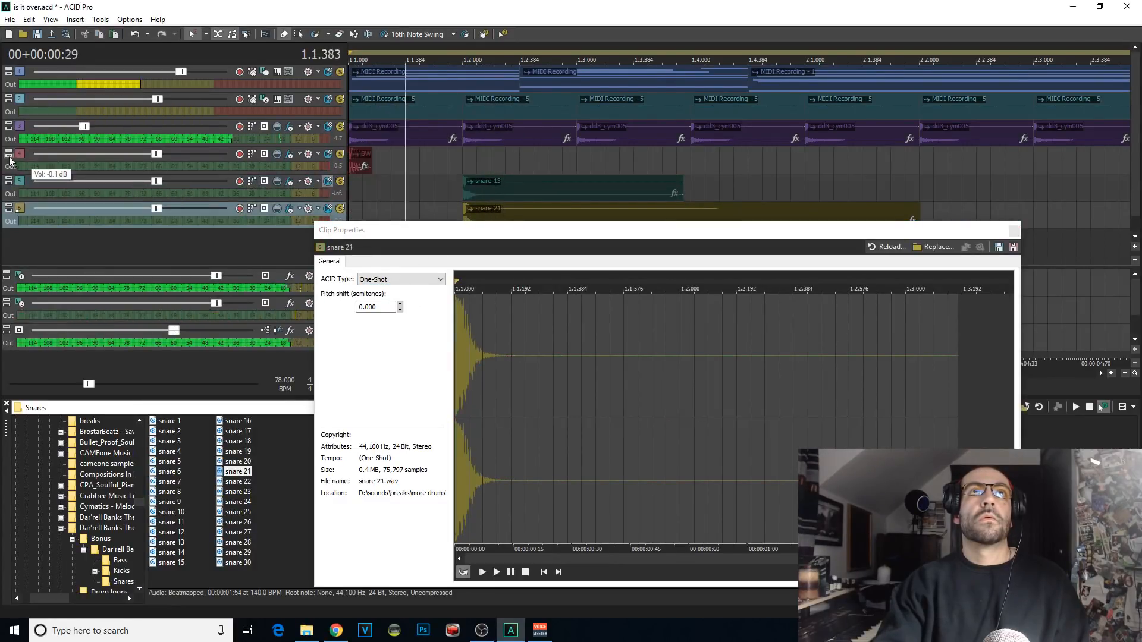
key("space")
left_click(25, 182)
key("Delete")
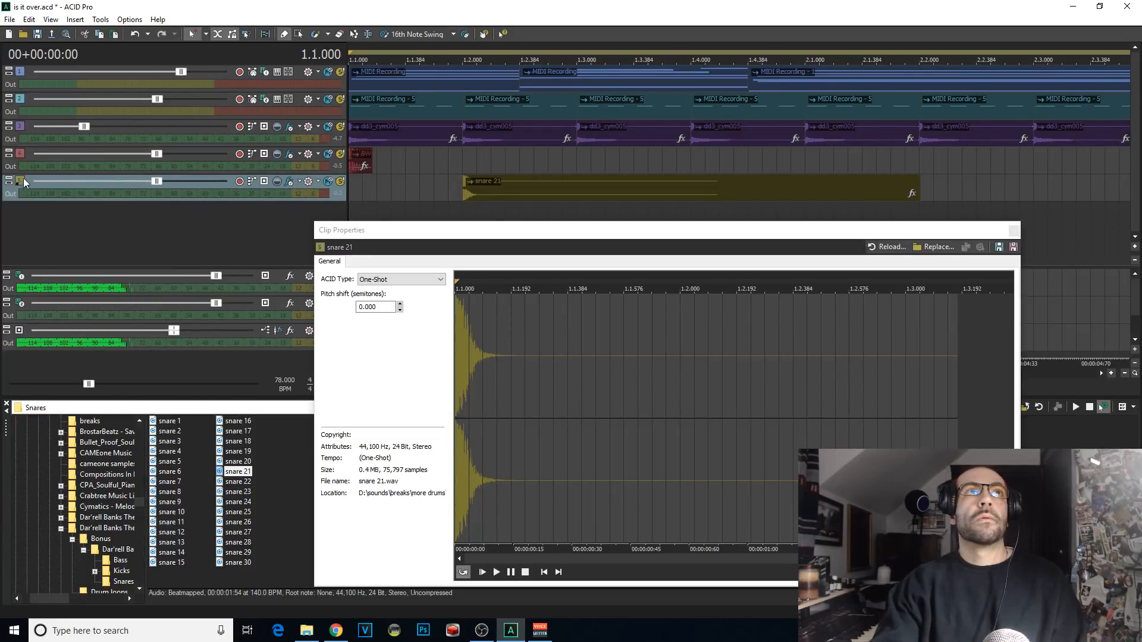
Step: Move the snare 21 track above the kick track and add a second kick hit at 1.1.576
left_click_drag(25, 183, 47, 154)
left_click(362, 187)
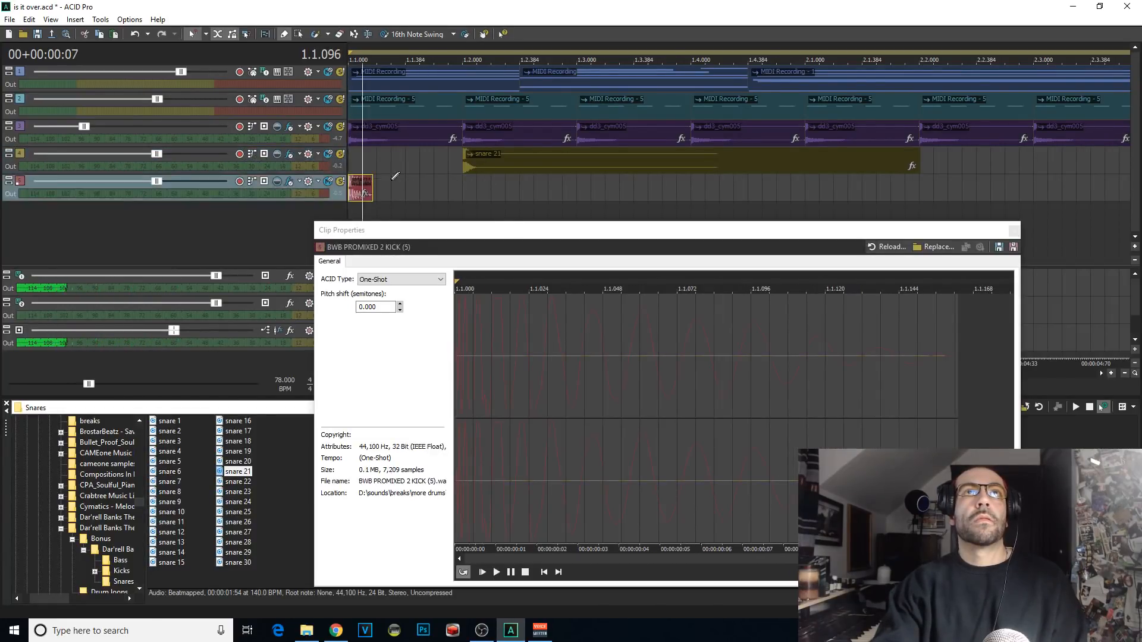
left_click(435, 183)
key("space")
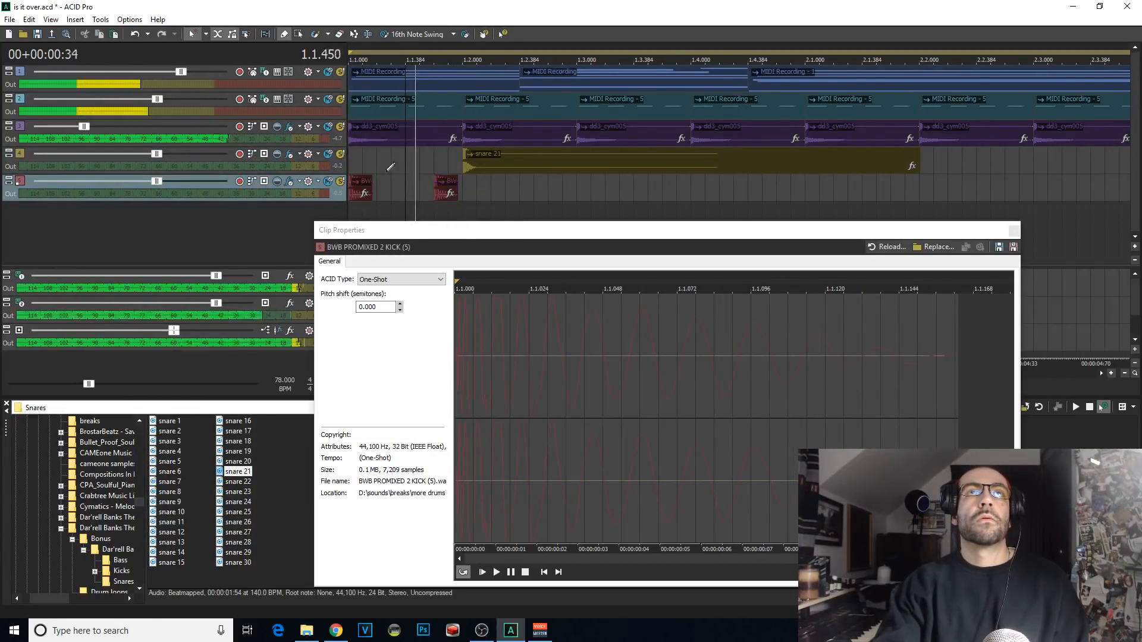
left_click(345, 159)
left_click(1014, 231)
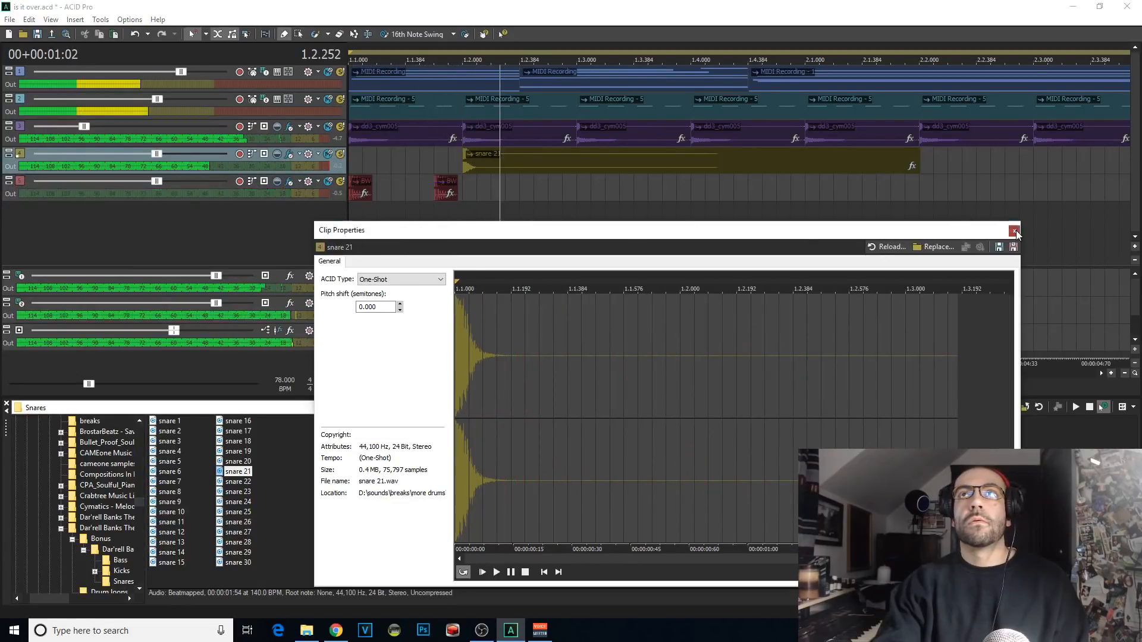
left_click(1015, 231)
Step: Add kick hits at 1.3.192 and 1.3.384, and play the pattern from 1.3.000
left_click(360, 187)
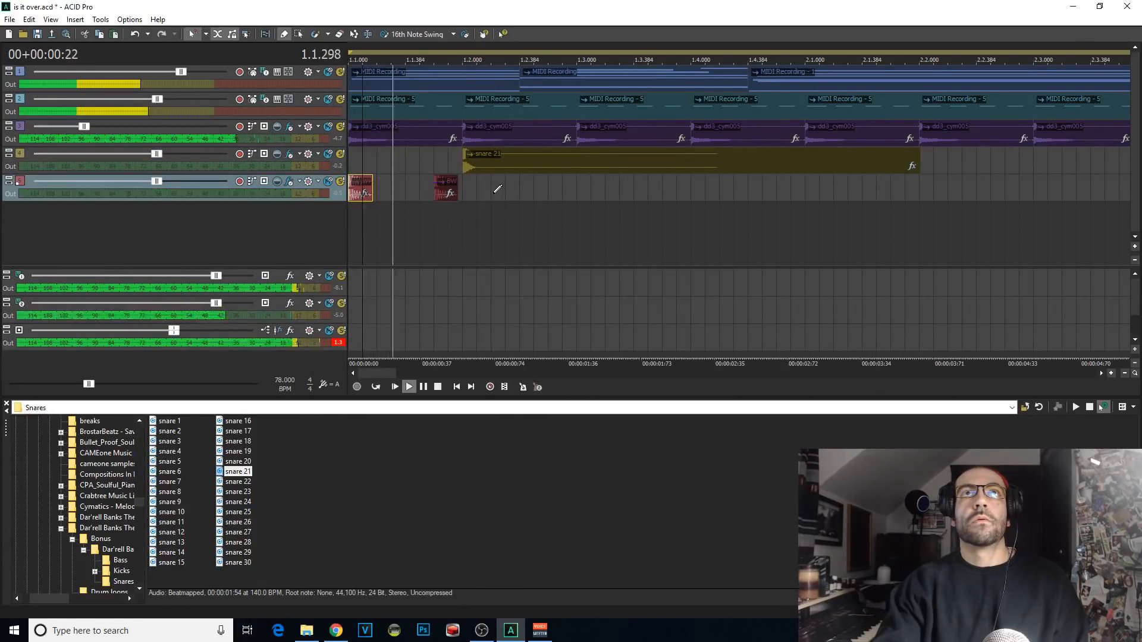
key("space")
left_click(611, 192)
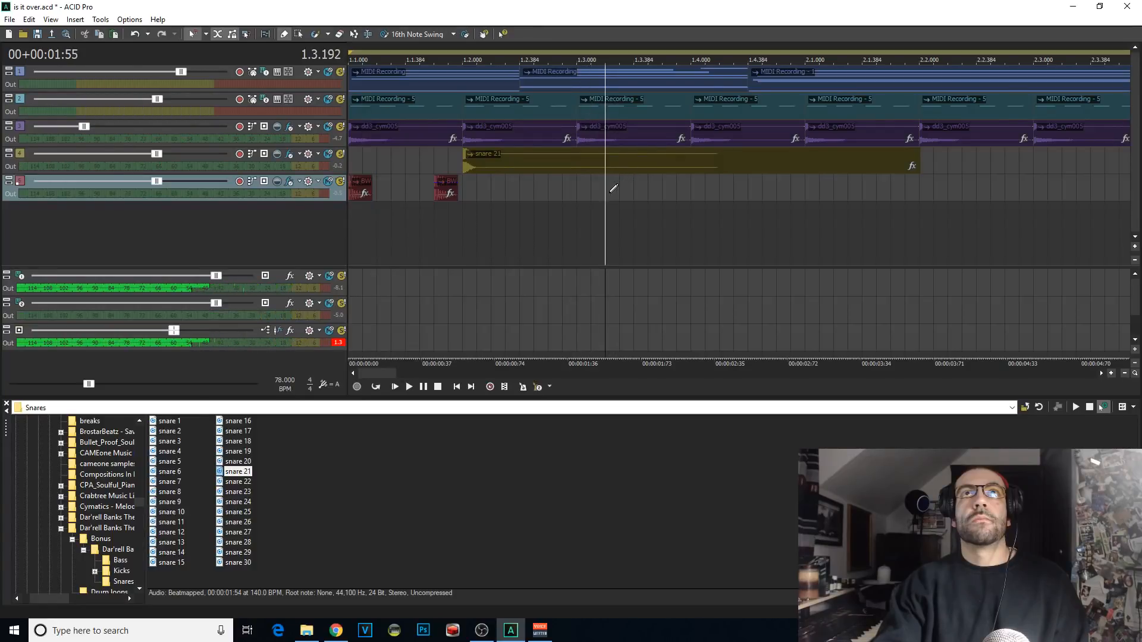
left_click(613, 188)
key("space")
left_click(642, 188)
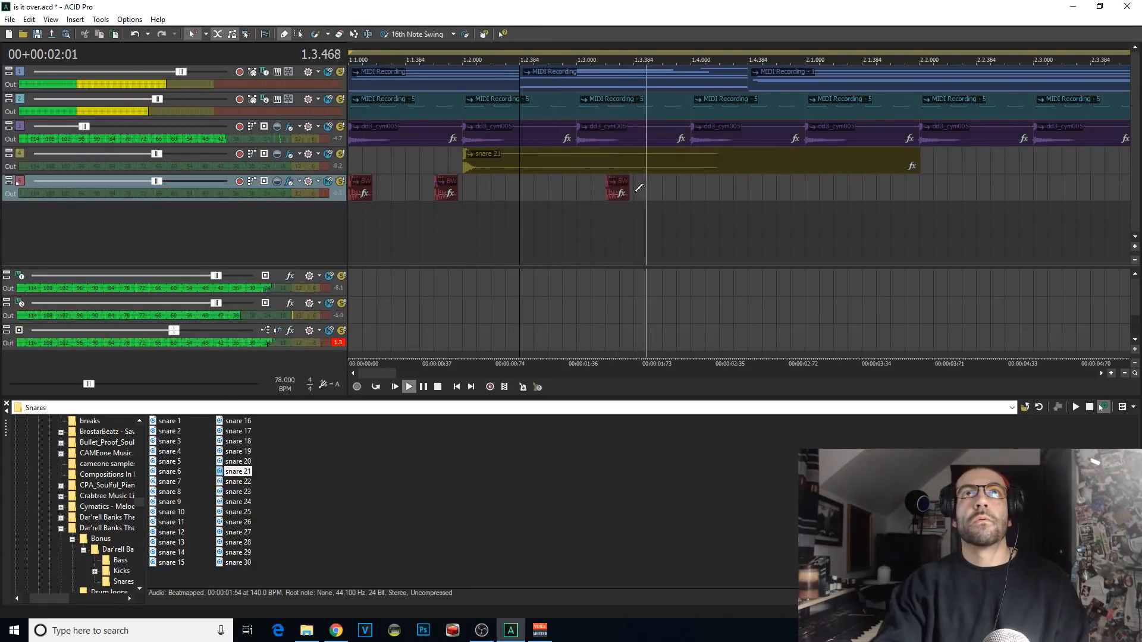
left_click(569, 224)
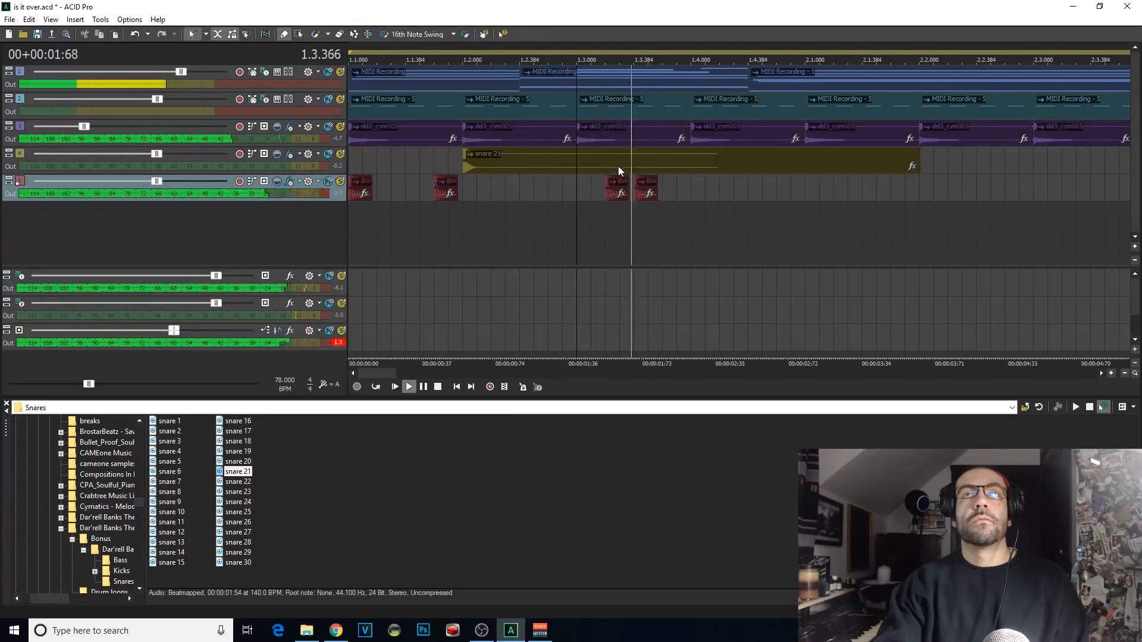
Step: Split the snare 21 event at 1.4.000, delete its remainder, and paste a copy of the snare at 1.4.000
key("space")
left_click(690, 166)
key("s")
key("Delete")
left_click(689, 166)
key("ctrl+c")
scroll(690, 166, "down", 1)
key("ctrl+v")
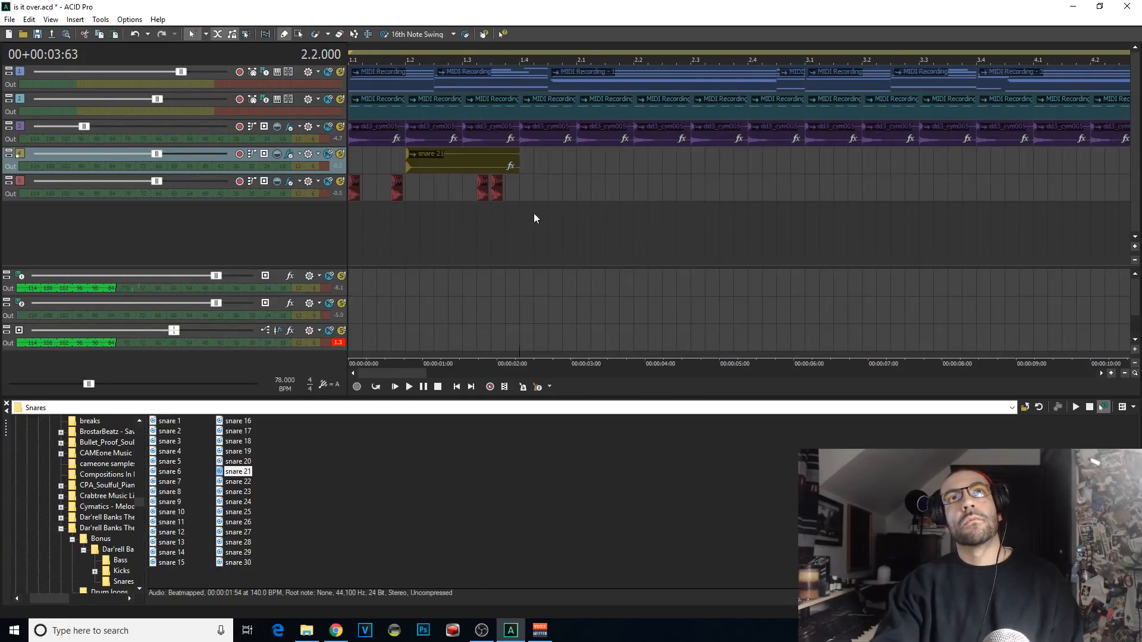
key("space")
scroll(701, 236, "up", 1)
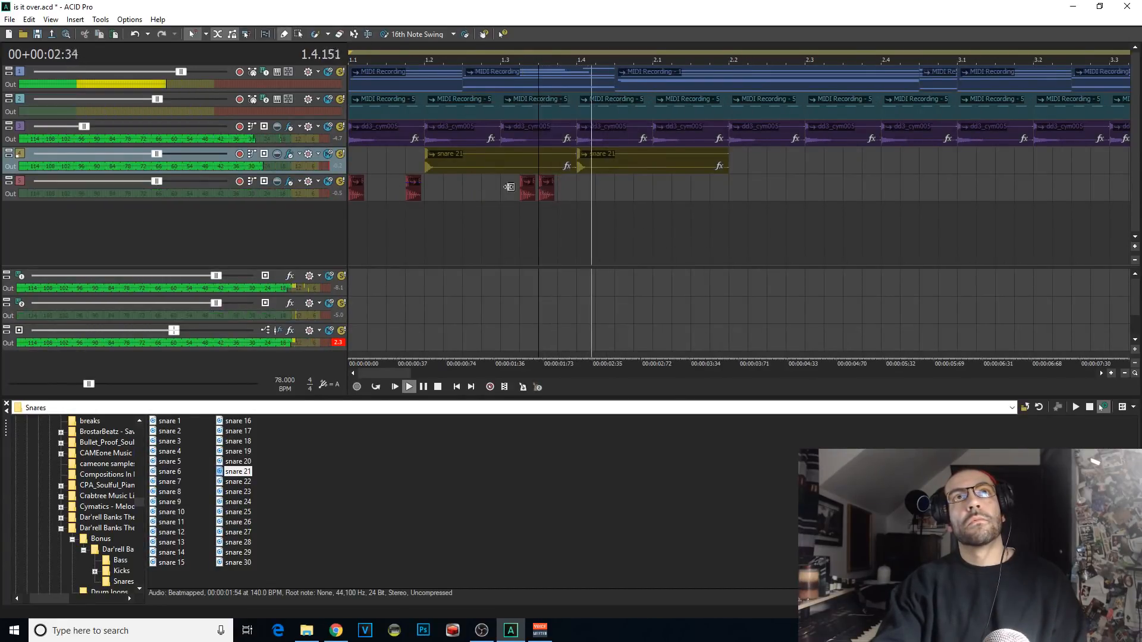
key("space")
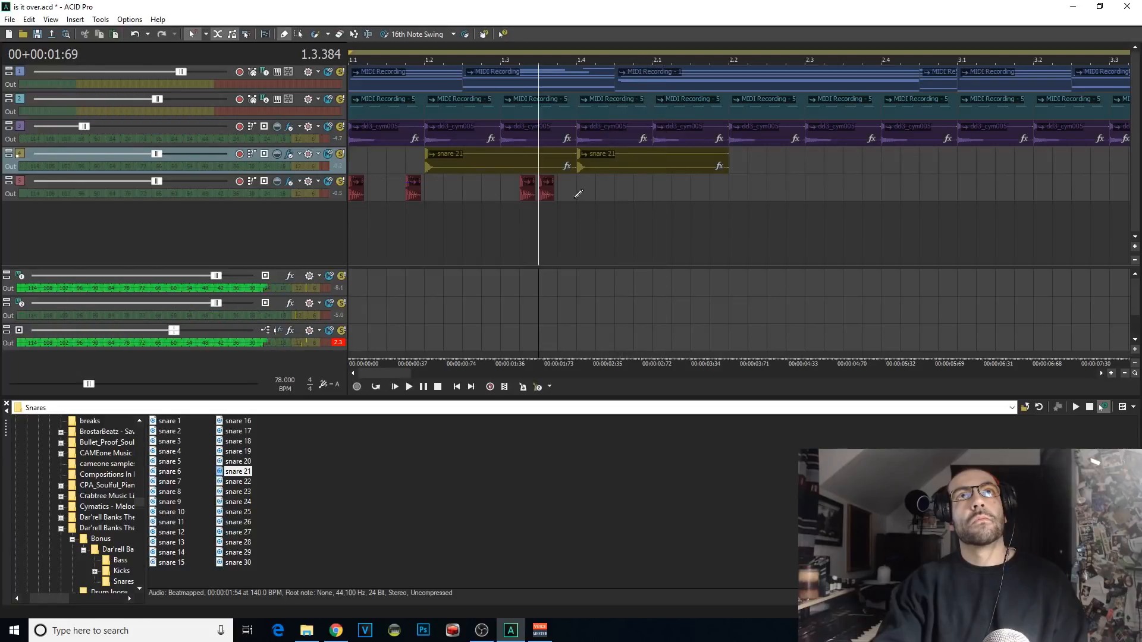
Step: Copy the kick hit at 1.3.384 to 1.4.384 and play the pattern from 1.4.000
key("space")
key("space")
left_click(551, 190)
key("ctrl+c")
left_click(622, 186)
key("ctrl+v")
left_click(572, 234)
Step: Copy both snare hits and the last three kick hits of bar 1, pasting them so the first snare lands at 2.2.000
key("space")
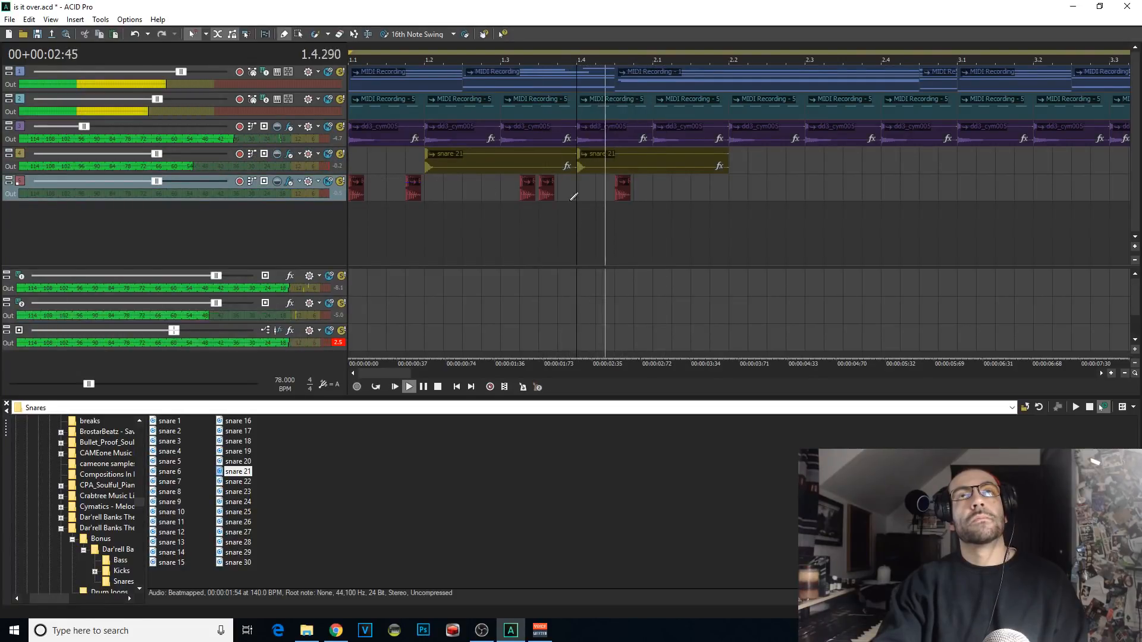
left_click(299, 34)
scroll(493, 179, "down", 1)
key("space")
key("space")
left_click_drag(566, 208, 400, 172)
key("ctrl+c")
key("space")
key("space")
left_click(545, 159)
key("ctrl+v")
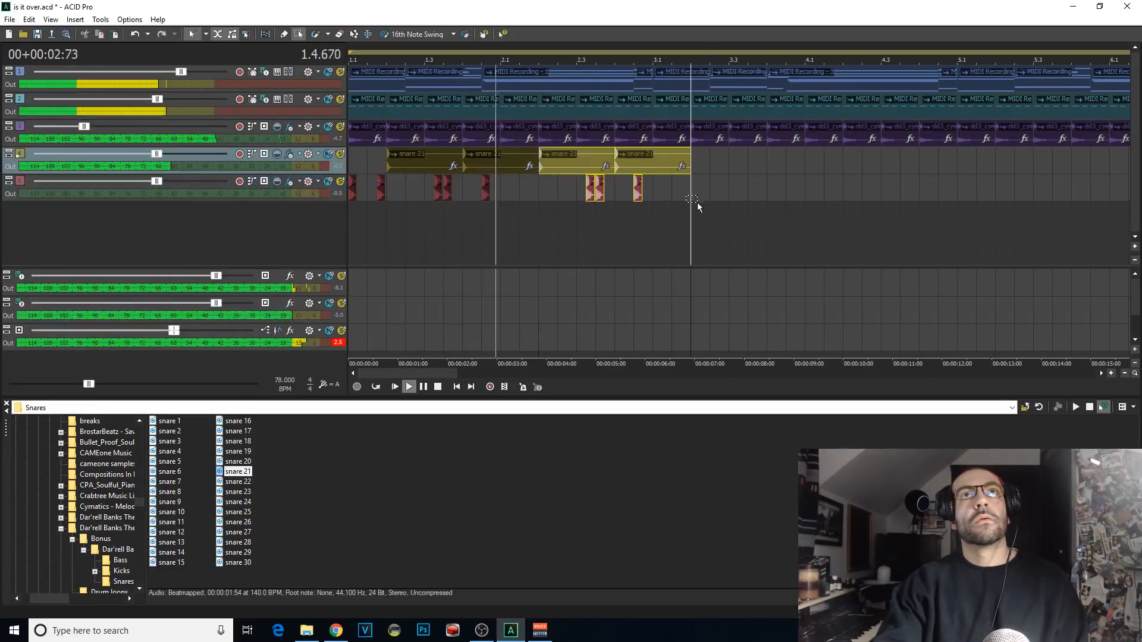
key("space")
Step: Copy the kick hit at 1.1.576 to 2.1.576 and play the pattern from 2.1.000
left_click(381, 189)
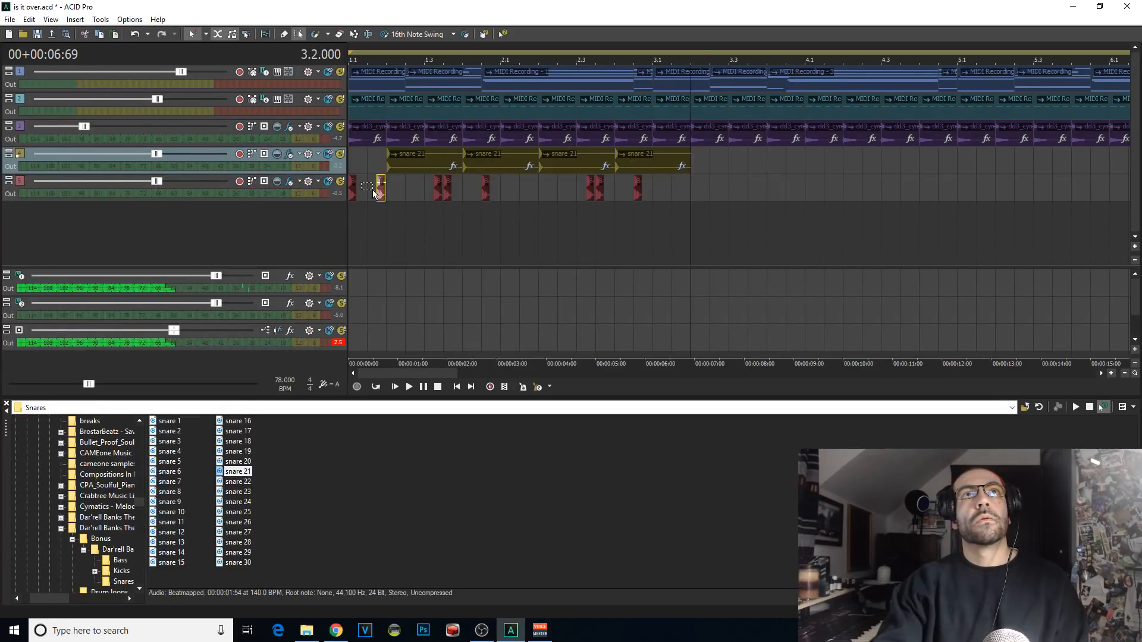
left_click(517, 192)
scroll(594, 204, "up", 2)
key("space")
scroll(555, 199, "down", 3)
left_click(559, 198)
scroll(570, 201, "up", 4)
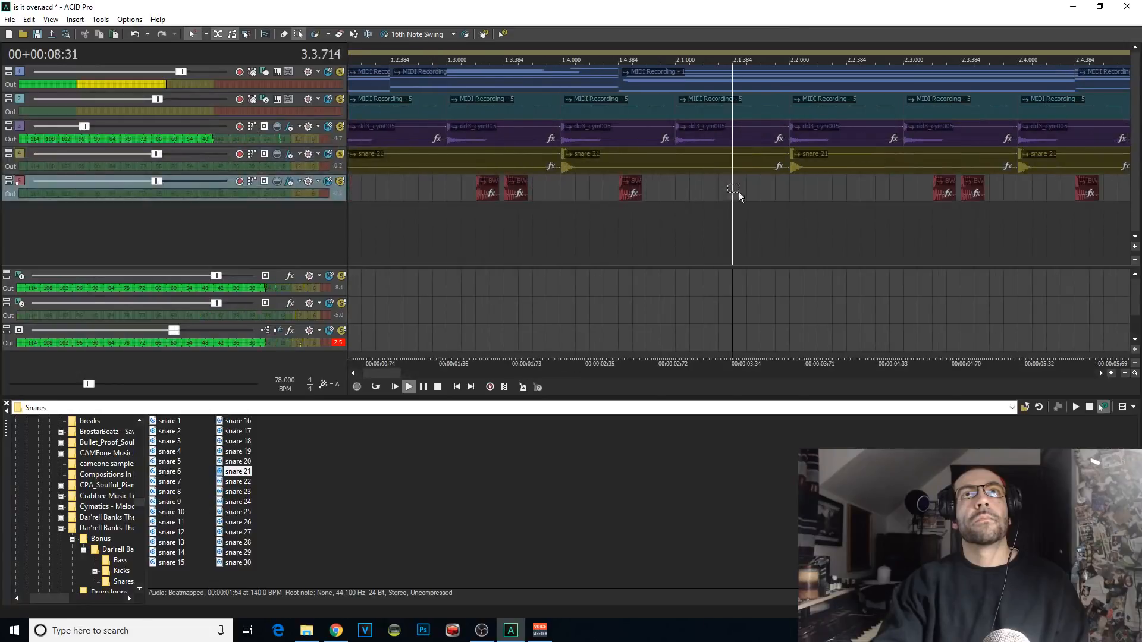
left_click(678, 229)
scroll(676, 229, "down", 3)
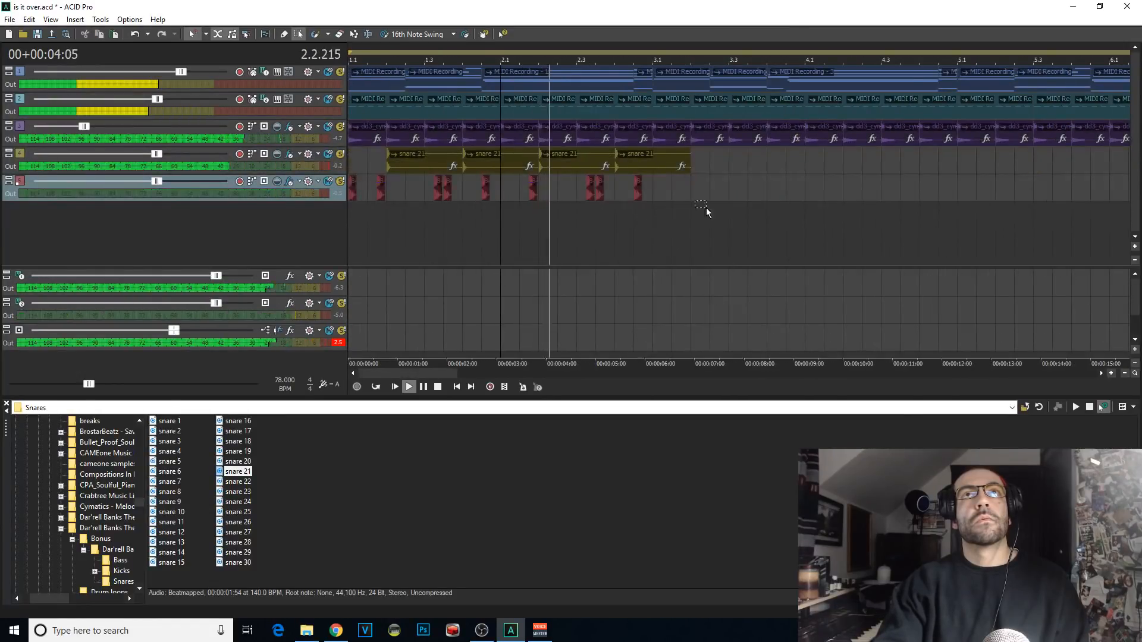
Step: Delete the kick hit at 2.4.384 and play the pattern from 2.3.384
left_click_drag(727, 207, 629, 197)
key("space")
key("Delete")
left_click(595, 218)
key("space")
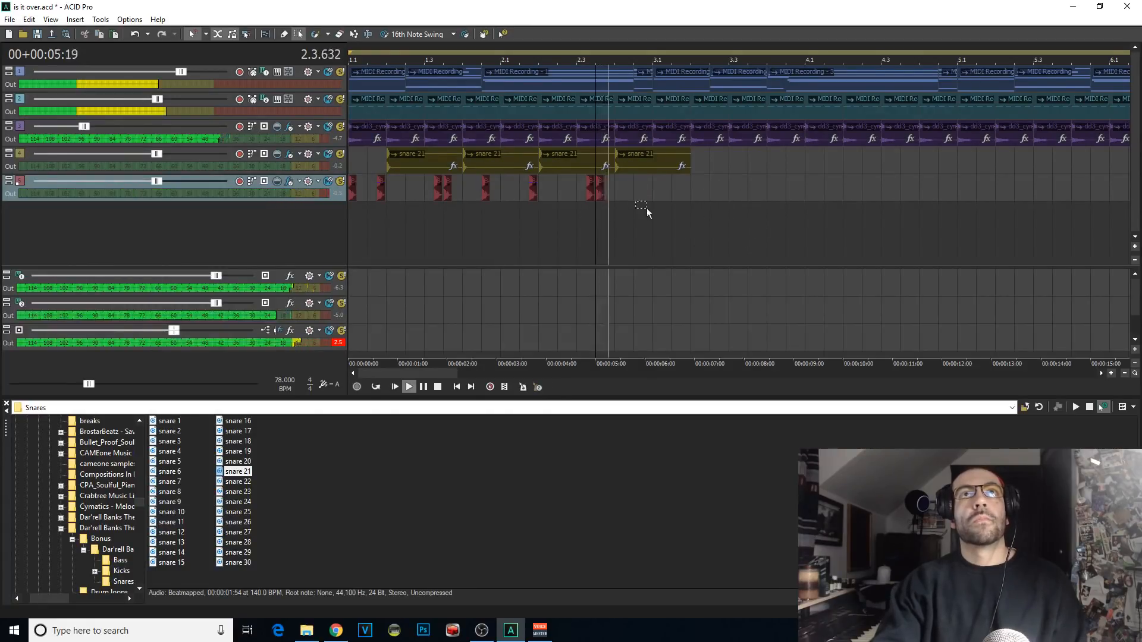
Step: Copy the kick hit at 2.1.576 to 2.4.576
scroll(631, 205, "up", 3)
left_click(625, 189)
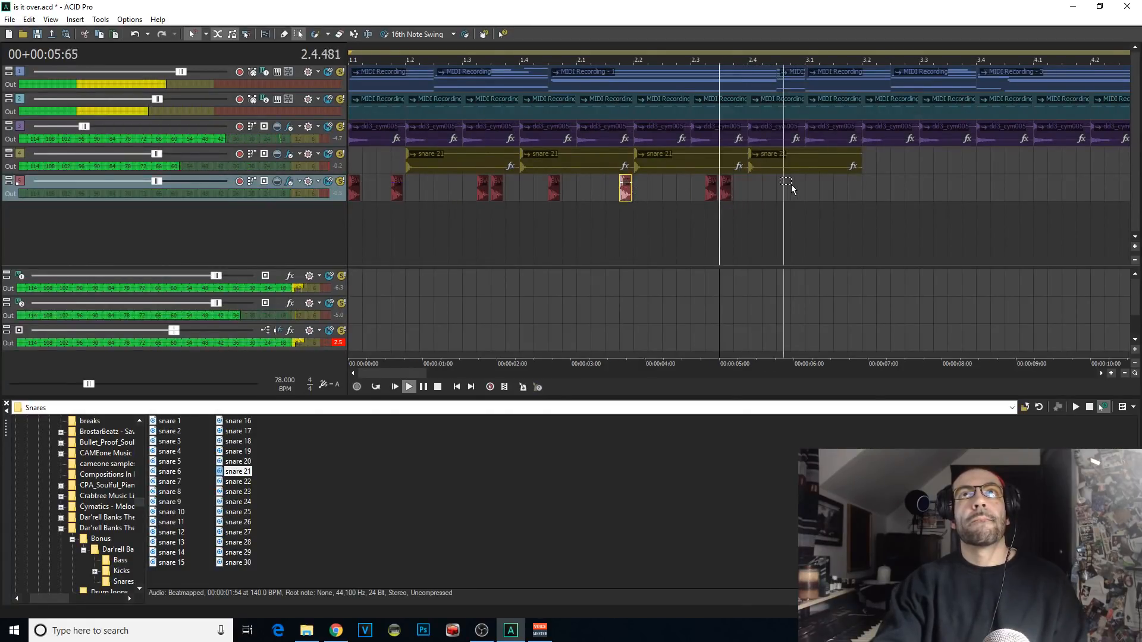
key("space")
left_click(791, 186)
key("ctrl+v")
Step: Delete the short MIDI event at the end of bar 2 on the first track and extend the preceding event to 3.1.000
left_click(788, 86)
key("Delete")
left_click(716, 214)
key("space")
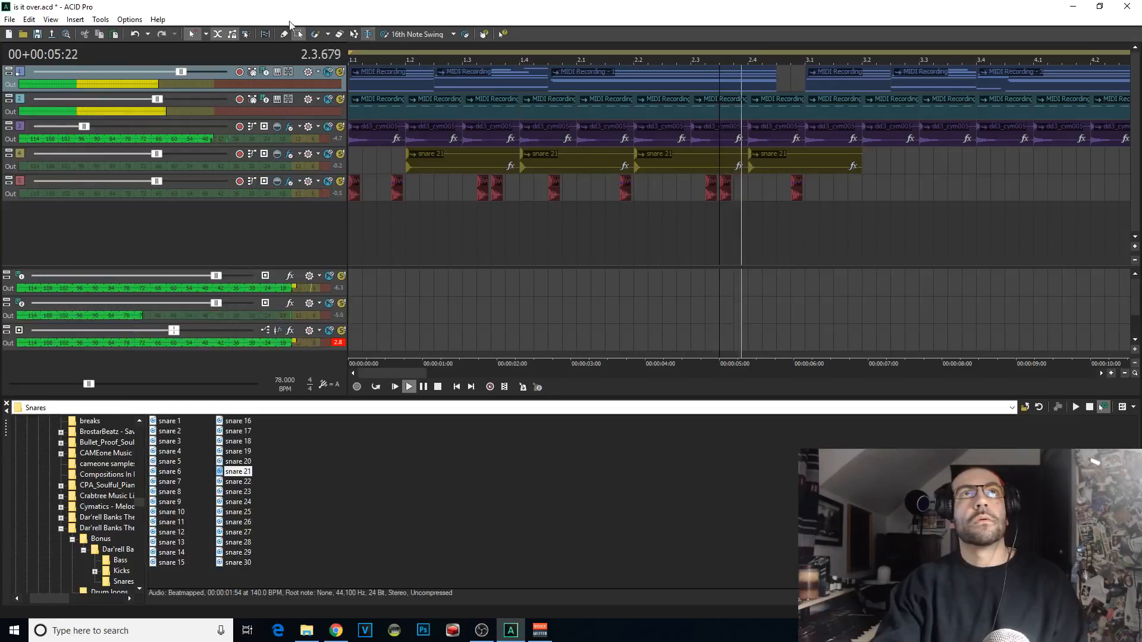
left_click_drag(776, 79, 797, 79)
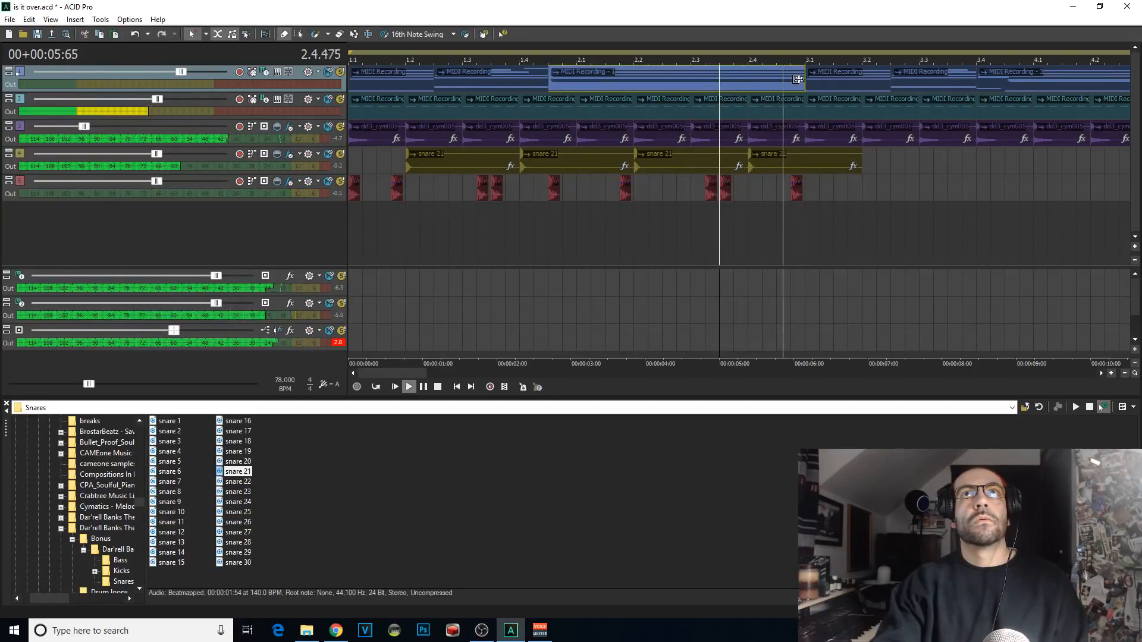
key("space")
key("space")
Step: Copy all snare and kick events of the first two bars, paste them at 3.1.000, and listen to the result
left_click(298, 34)
scroll(631, 195, "down", 3)
left_click_drag(594, 195, 351, 161)
key("space")
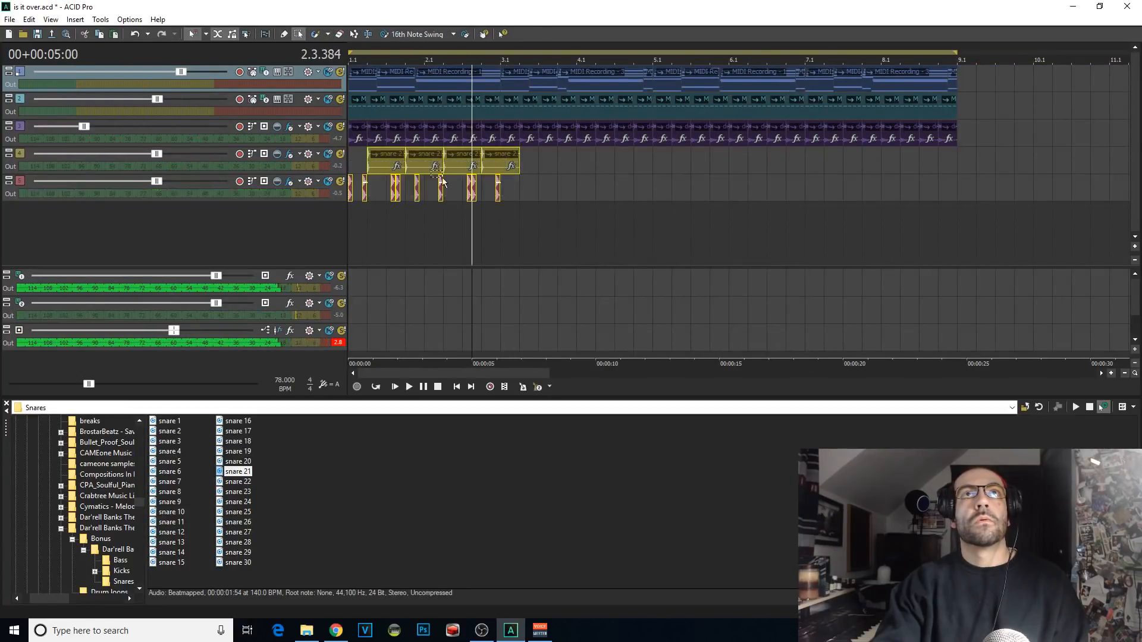
key("ctrl+c")
key("space")
left_click(504, 162)
key("ctrl+v")
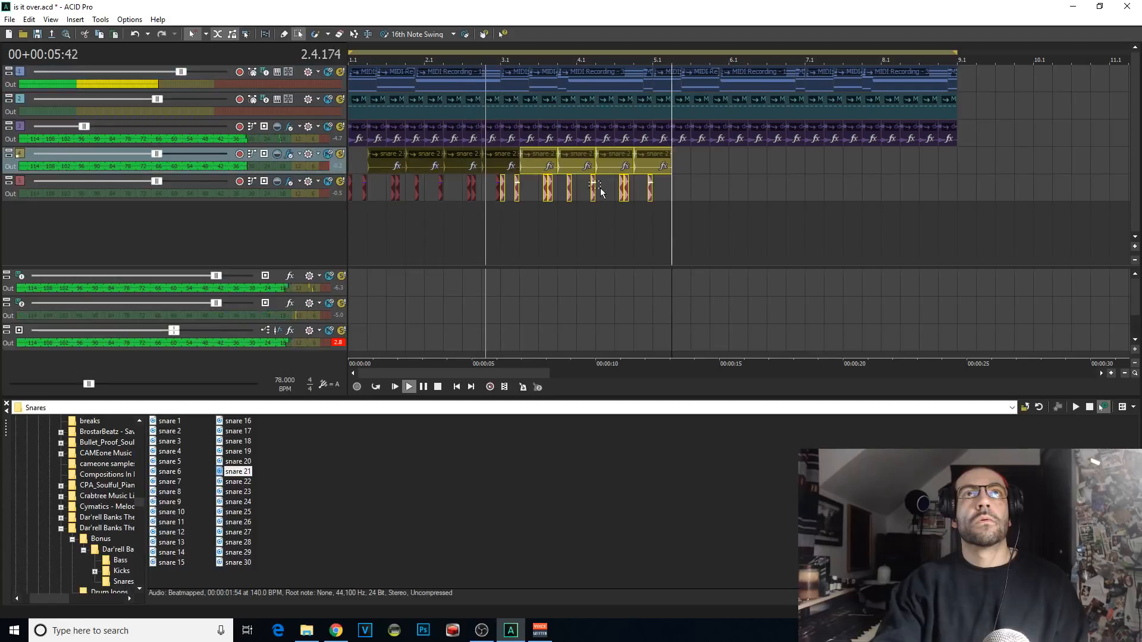
left_click(502, 169)
scroll(754, 252, "up", 2)
scroll(901, 220, "down", 1)
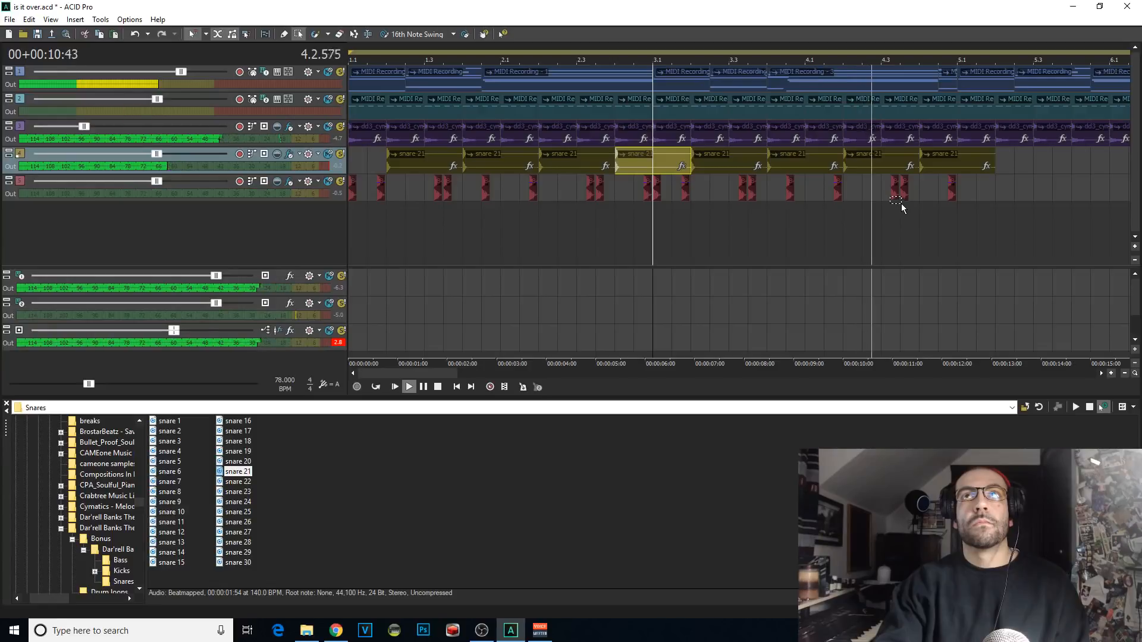
Step: Delete the kick hit at 4.1.576
left_click_drag(857, 194, 785, 186)
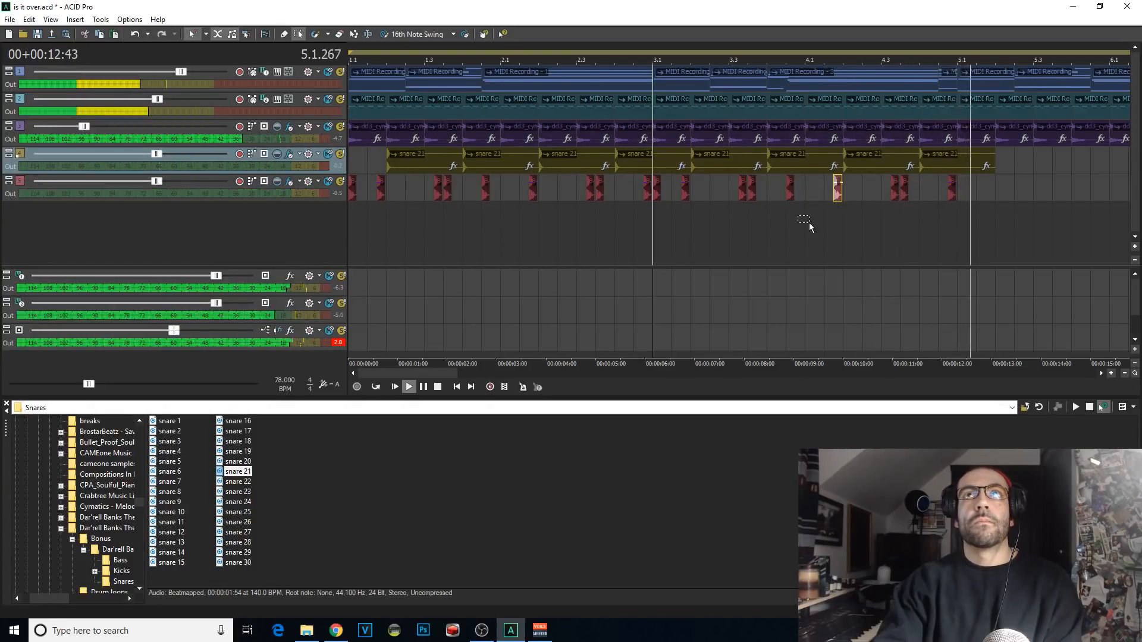
scroll(923, 238, "down", 2)
scroll(923, 238, "down", 2)
scroll(577, 230, "up", 3)
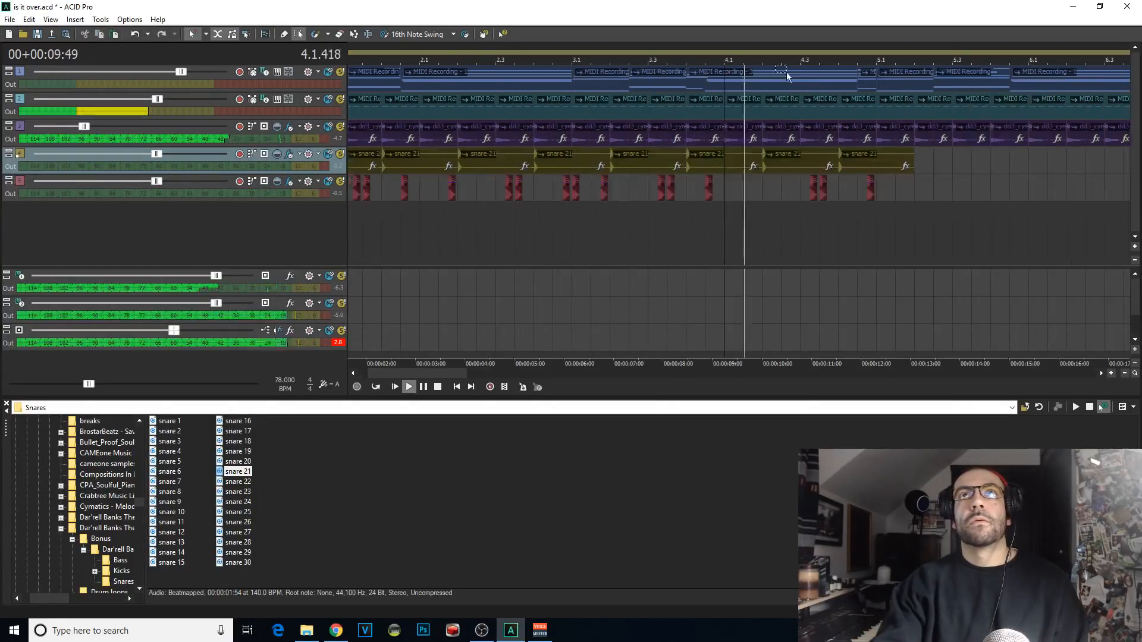
Step: Delete the short MIDI event at the end of bar 4 on the first track and extend the preceding event to 5.1.000
left_click(285, 34)
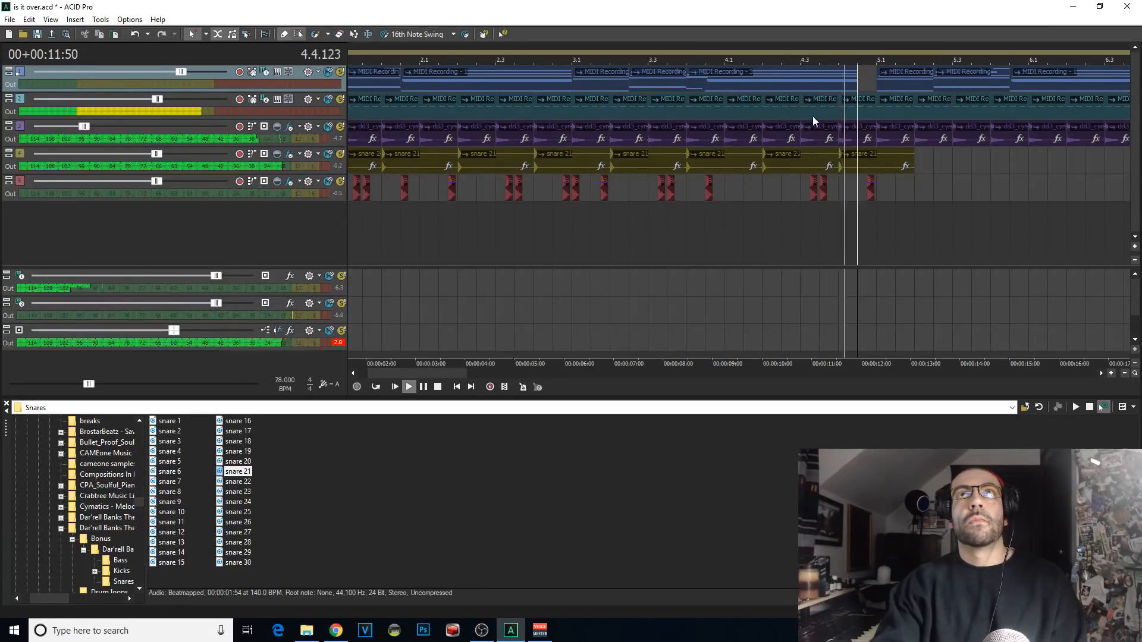
left_click(868, 83)
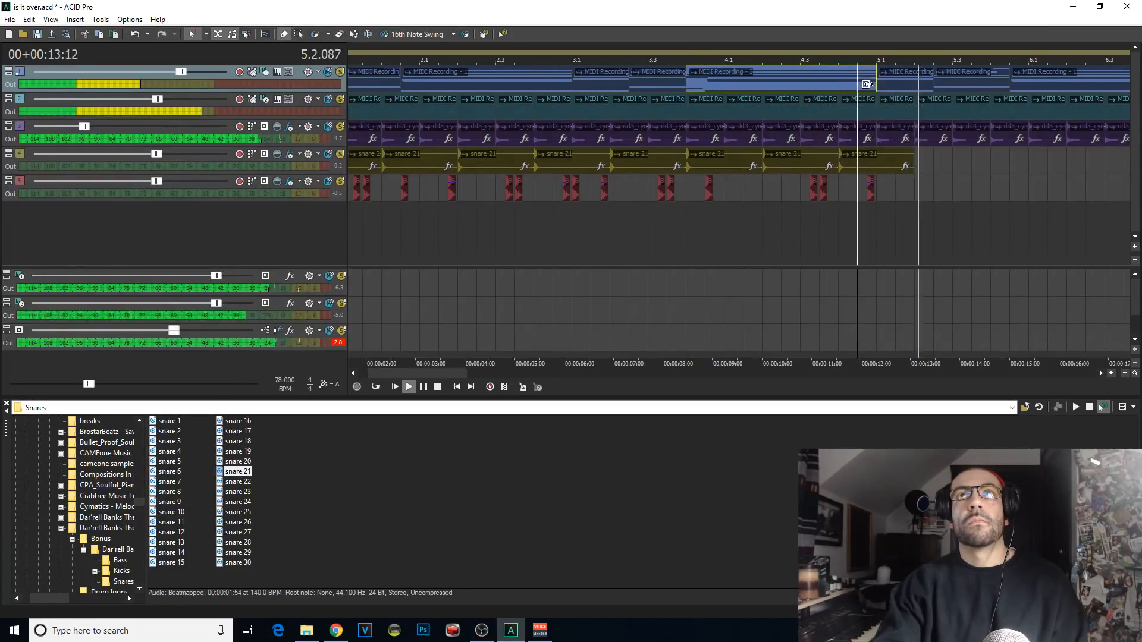
left_click(814, 230)
Step: Copy the four-bar snare and kick pattern, paste it at 5.1.000, and play the arrangement from the beginning
scroll(813, 230, "down", 4)
left_click(299, 35)
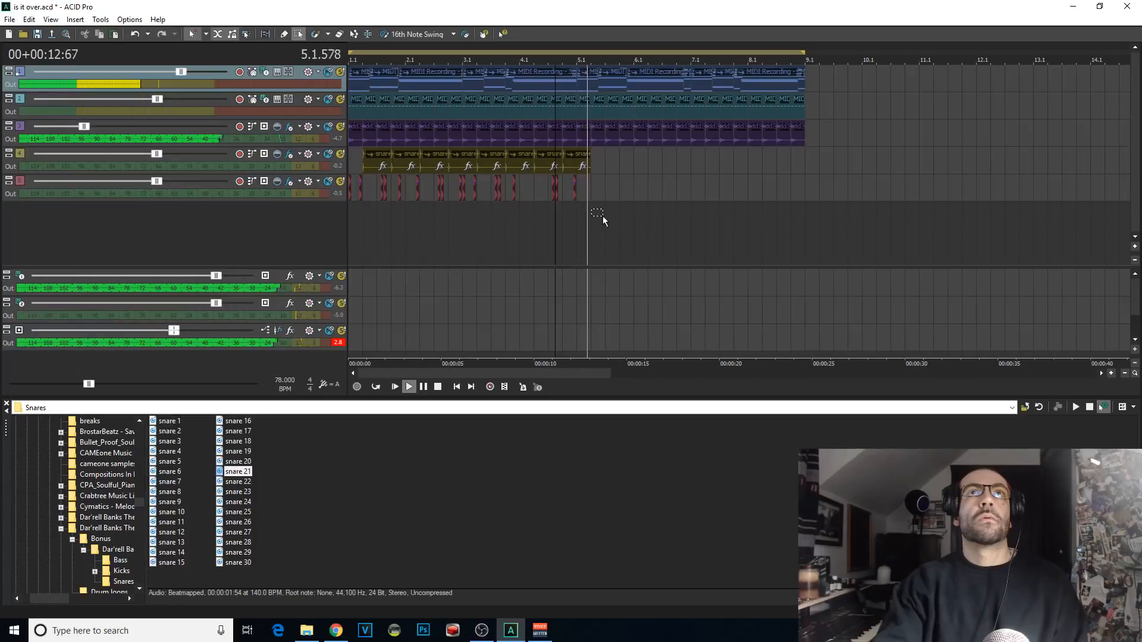
left_click_drag(605, 220, 311, 163)
key("ctrl+c")
left_click(580, 157)
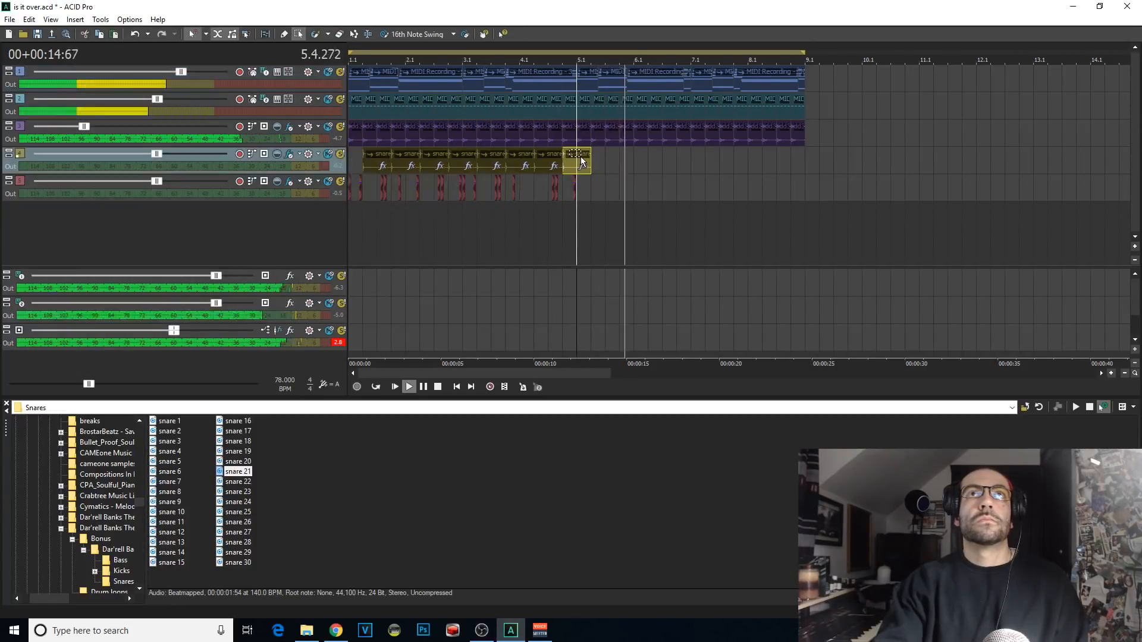
key("ctrl+v")
left_click(352, 210)
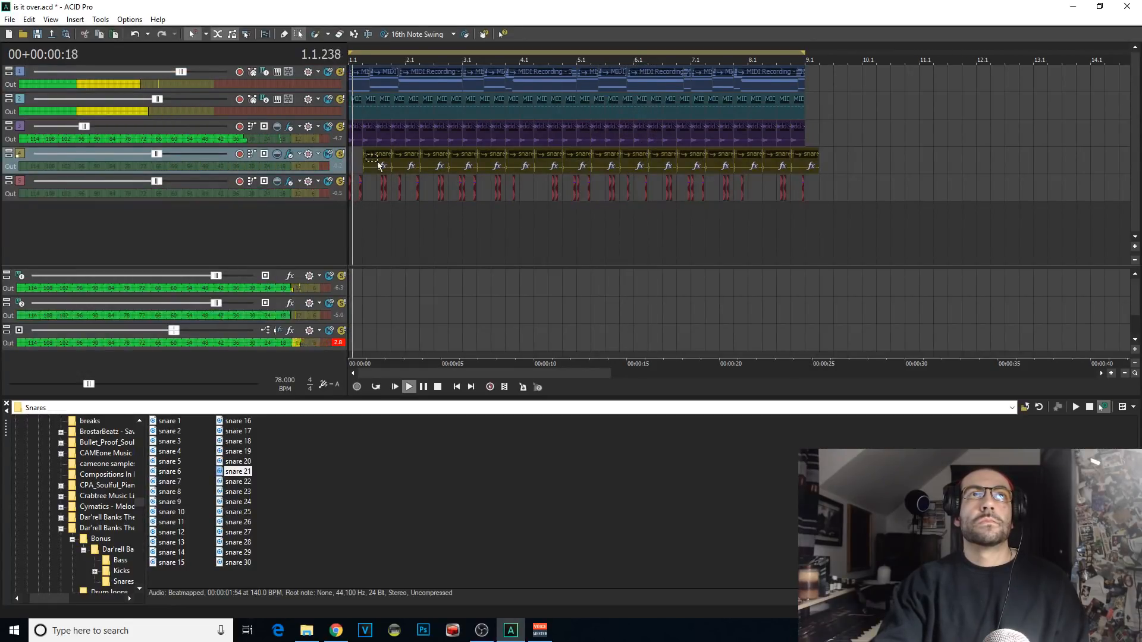
left_click(285, 35)
scroll(675, 187, "up", 1)
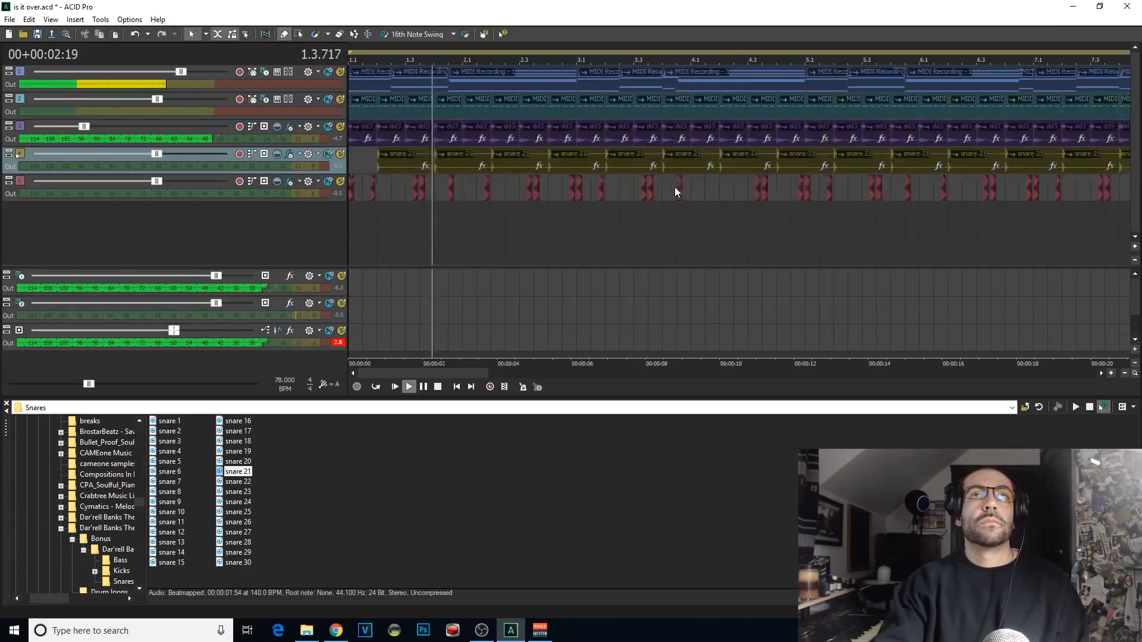
scroll(676, 189, "down", 1)
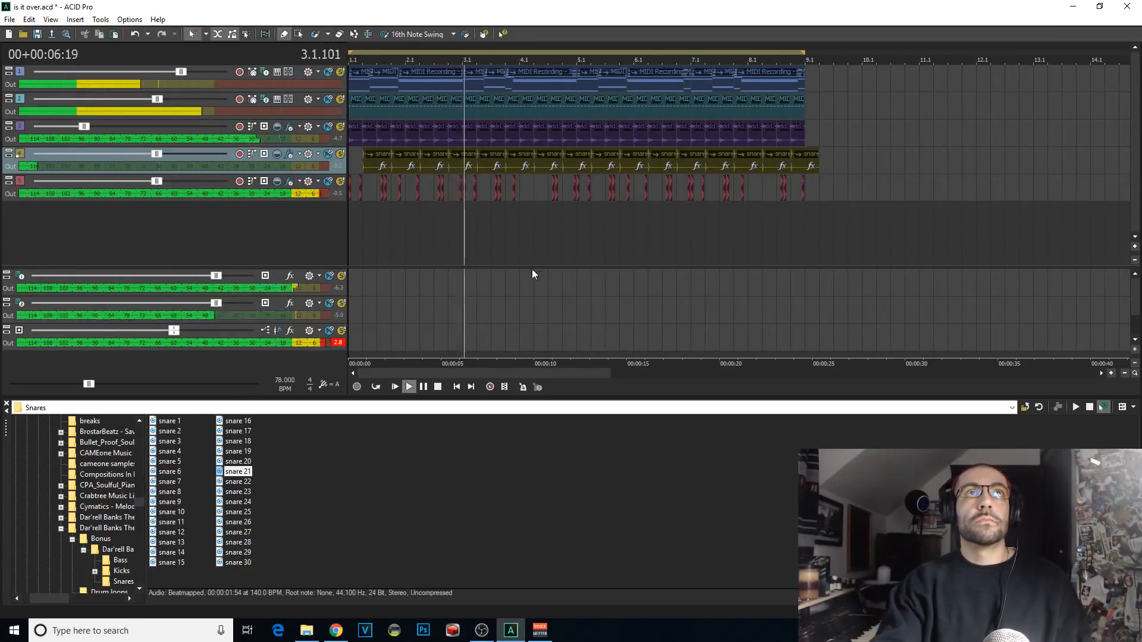
Step: Lower the volumes of the snare and kick tracks to balance them with the music
left_click_drag(157, 154, 101, 155)
scroll(570, 195, "up", 4)
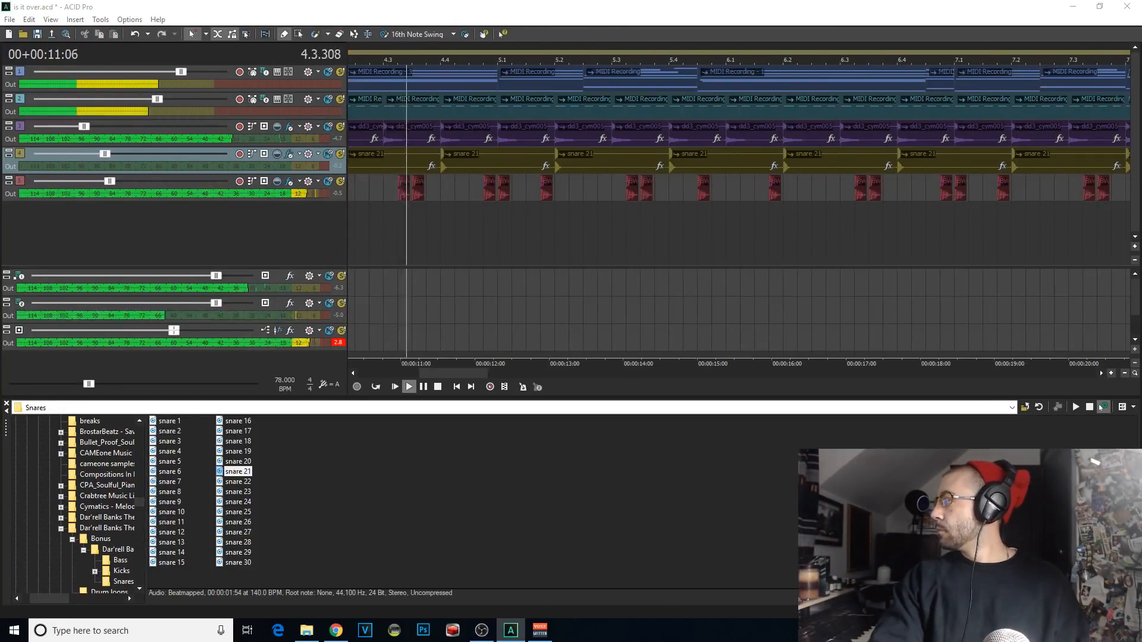
scroll(609, 205, "down", 5)
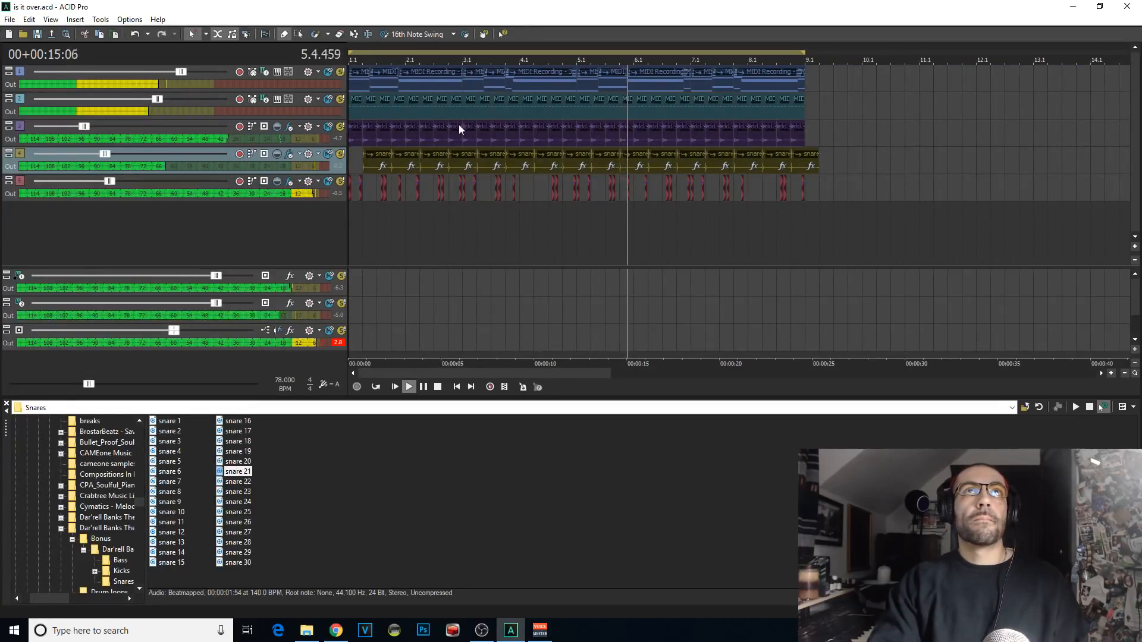
Step: Add Track EQ to the Analog Lab 3 synth and set its low shelf to 468 Hz with -5.9 dB gain
scroll(462, 127, "up", 3)
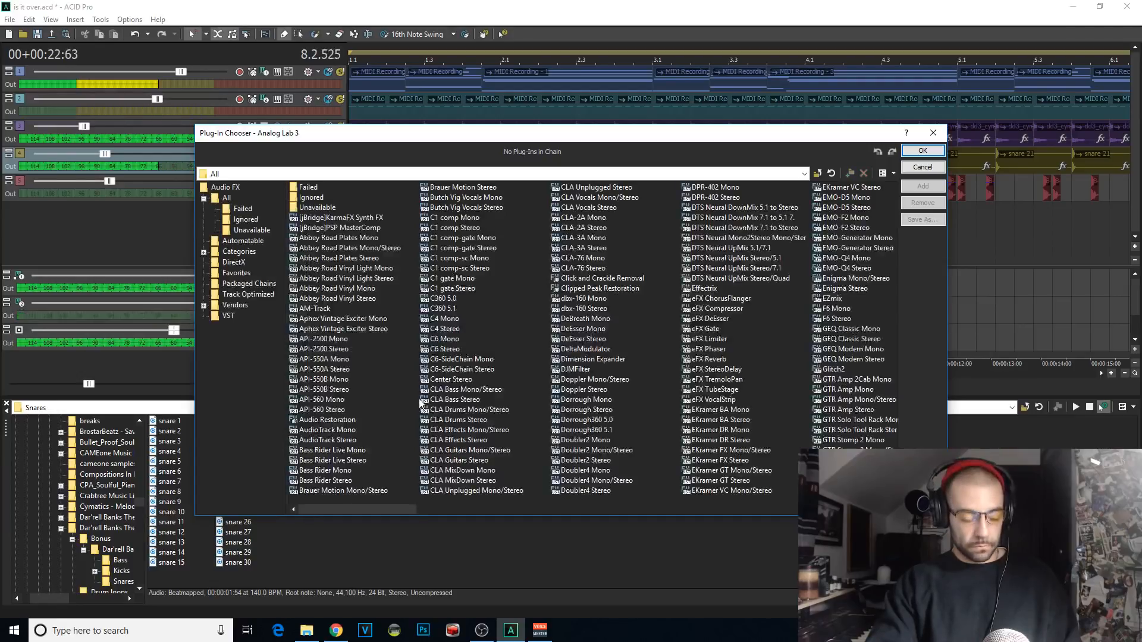
type("trac")
double_click(716, 361)
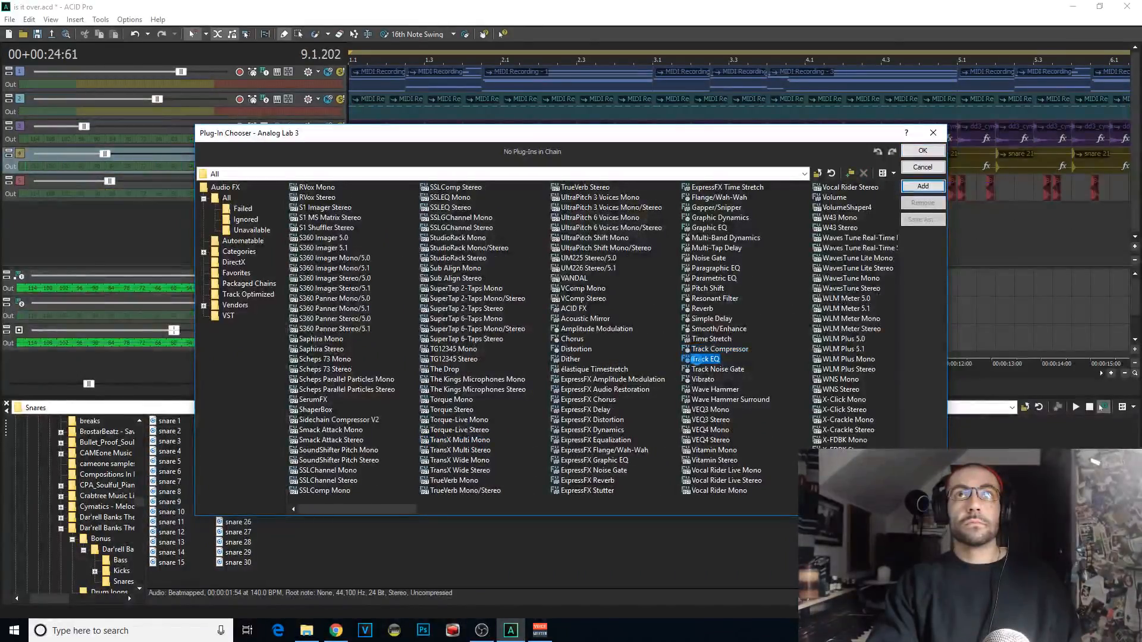
left_click(923, 151)
left_click(395, 386)
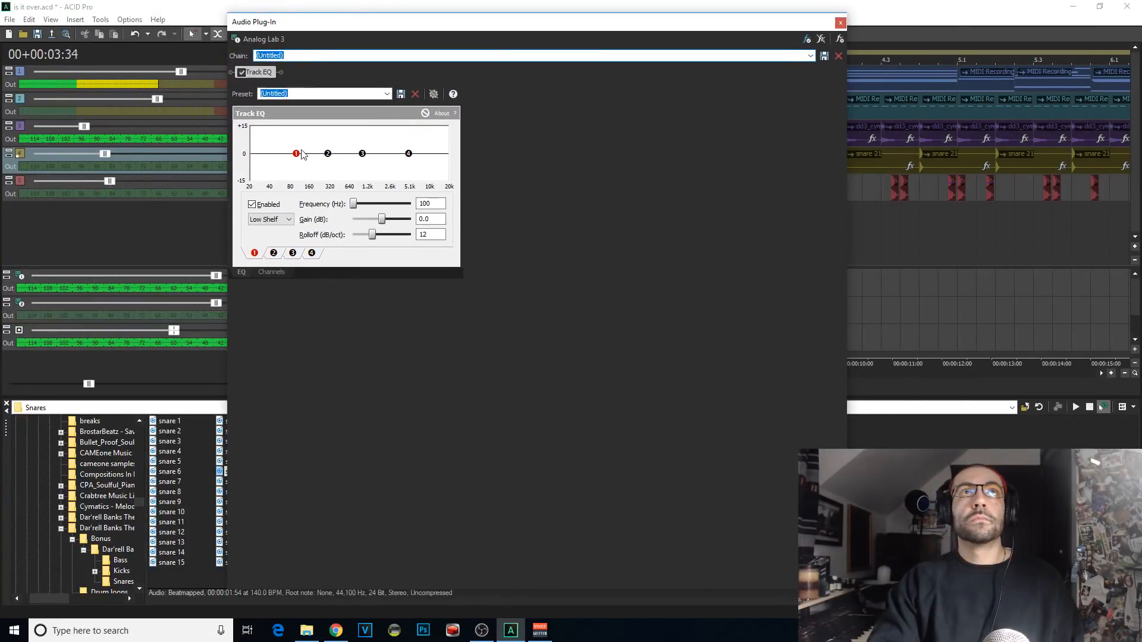
left_click_drag(301, 153, 339, 166)
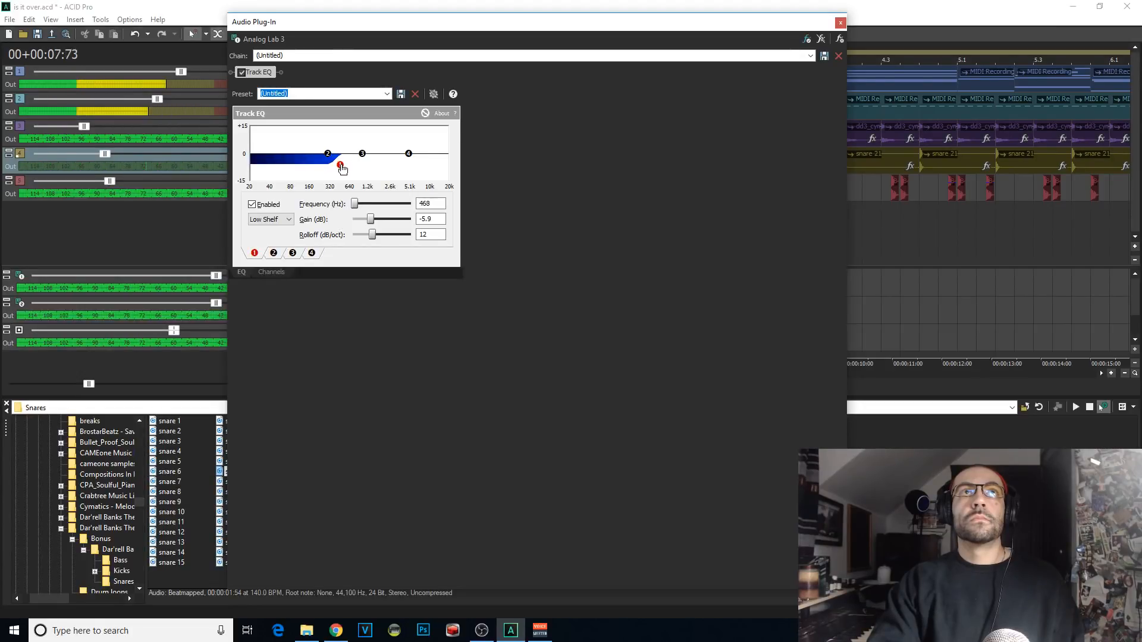
left_click(840, 22)
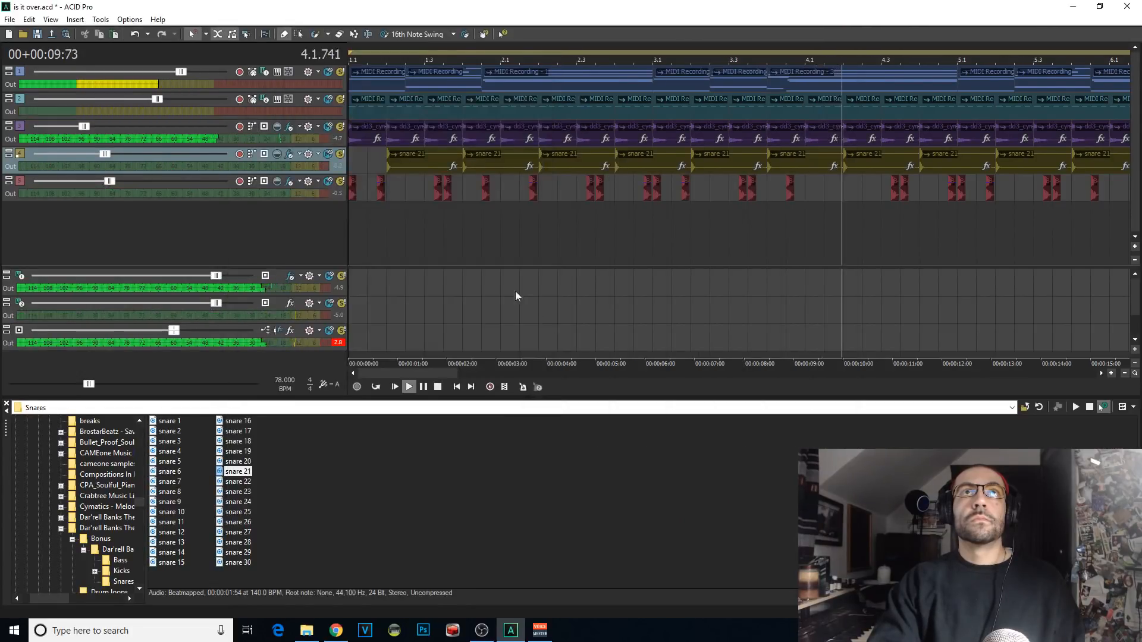
Step: Insert a new MIDI track and assign the Kontakt 5 soft synth to it
scroll(515, 291, "down", 2)
right_click(273, 219)
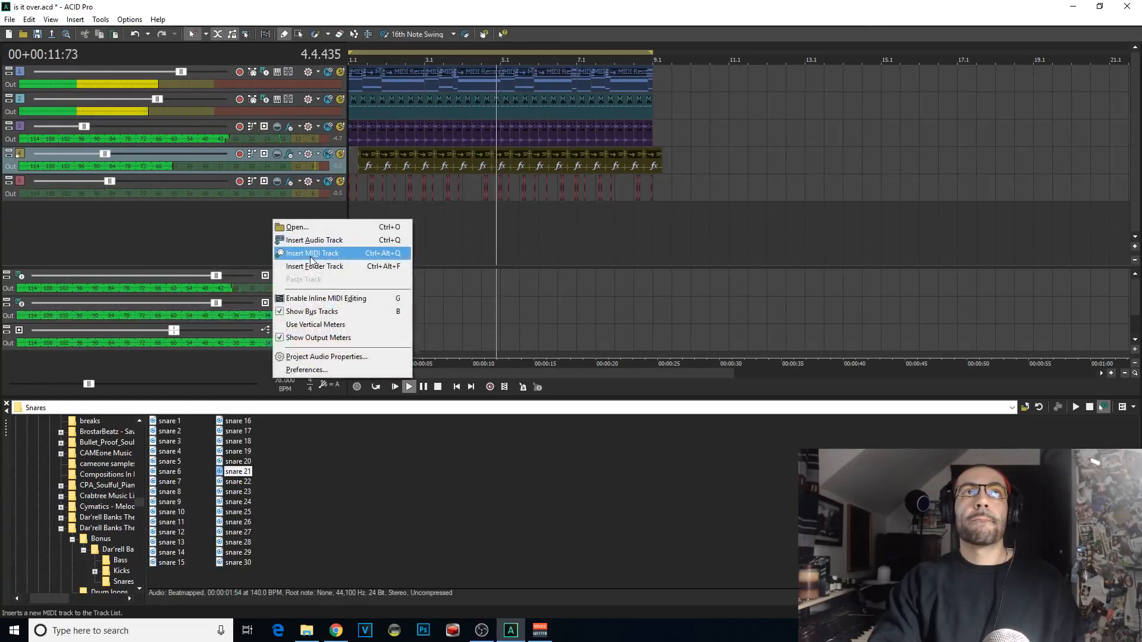
left_click(309, 252)
left_click(265, 209)
left_click(354, 308)
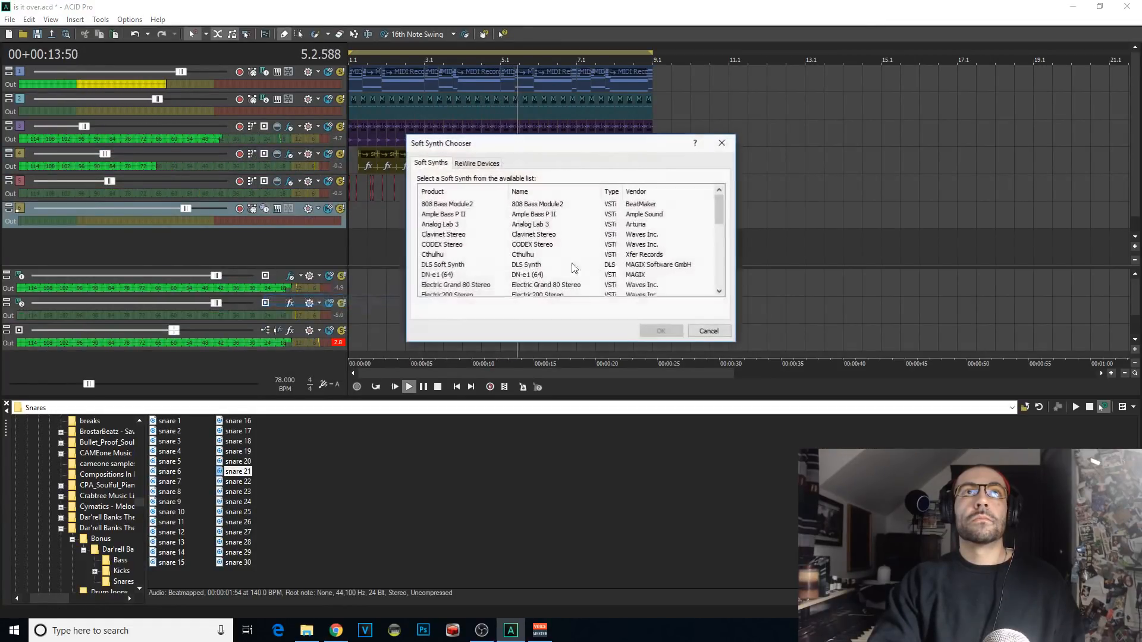
left_click(552, 254)
scroll(552, 260, "down", 2)
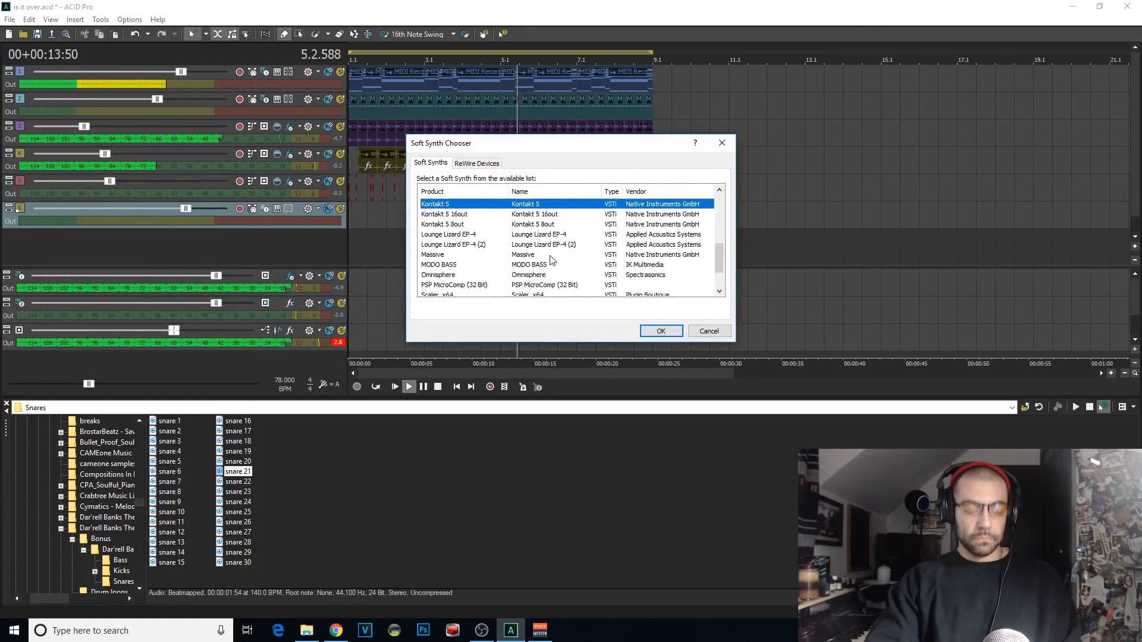
double_click(494, 203)
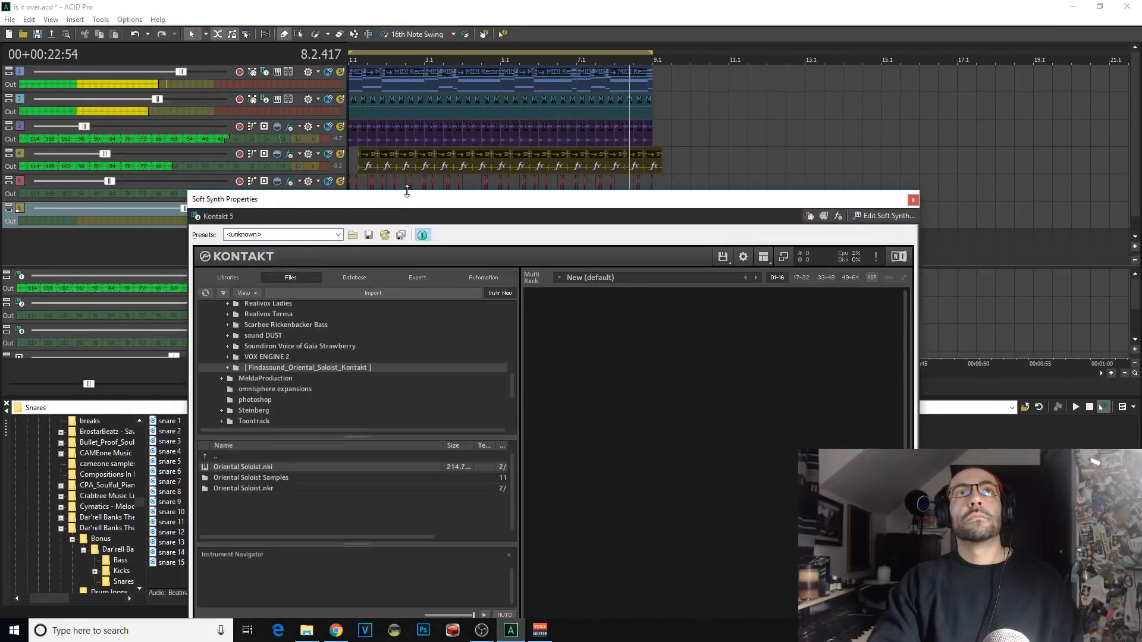
Step: Rehearse the Kontakt 5 part against the opening bars, repeatedly restarting playback from 1.1.000
left_click_drag(367, 203, 1141, 215)
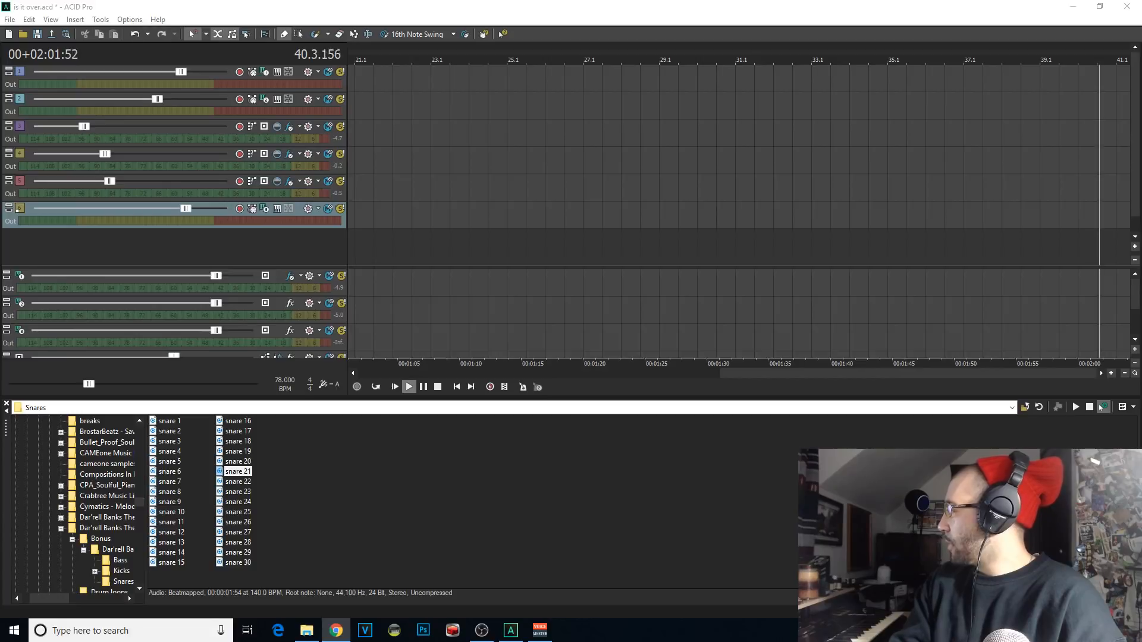
key("space")
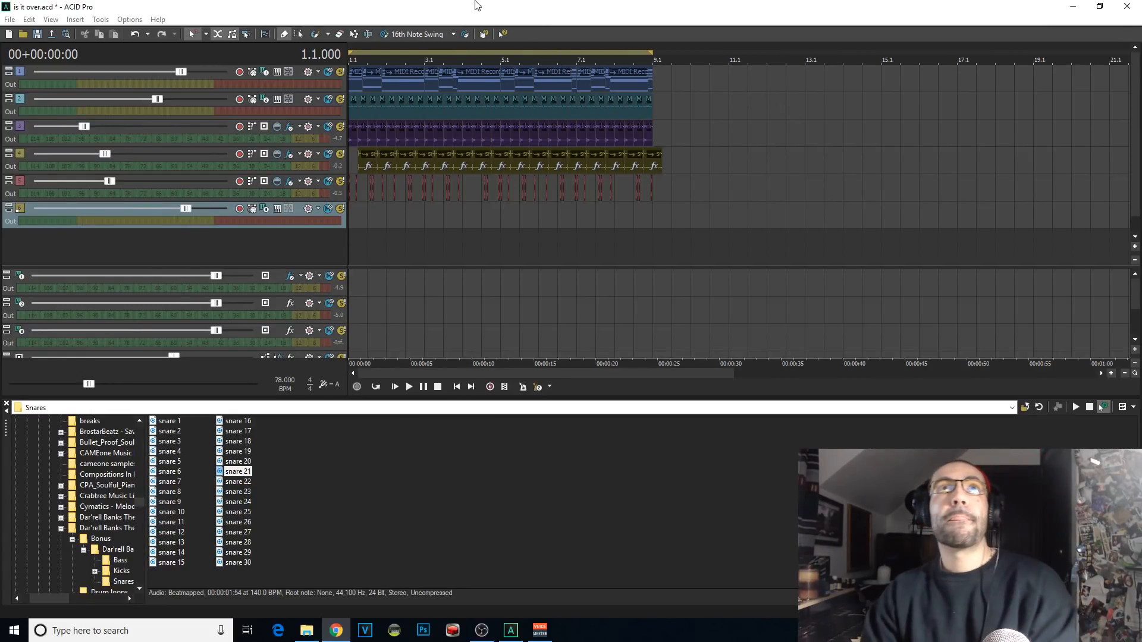
key("space")
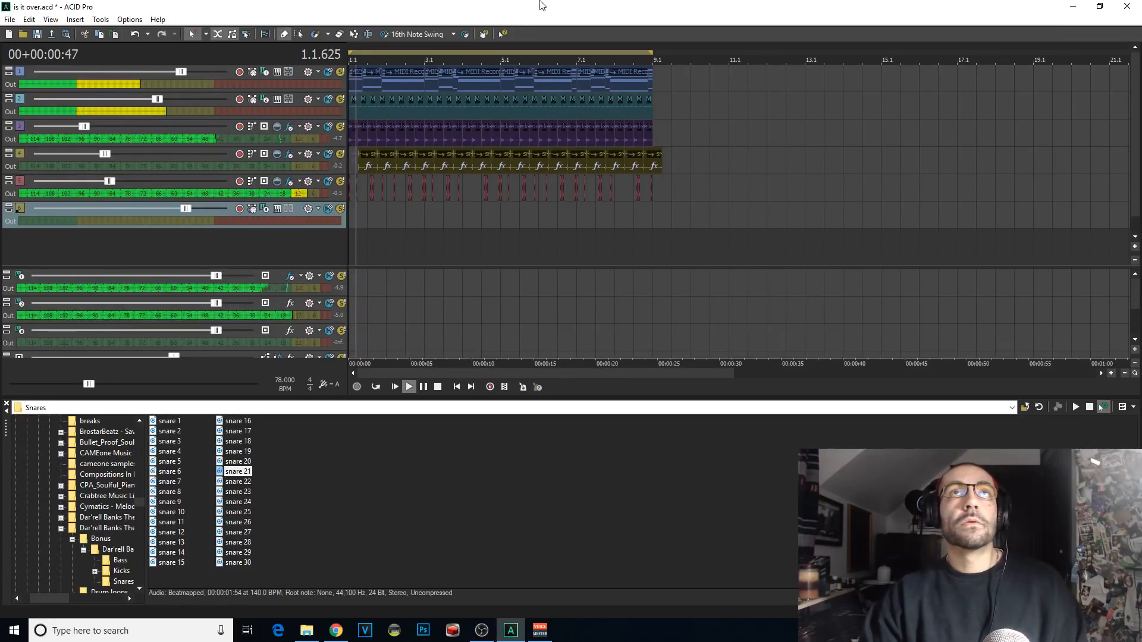
key("space")
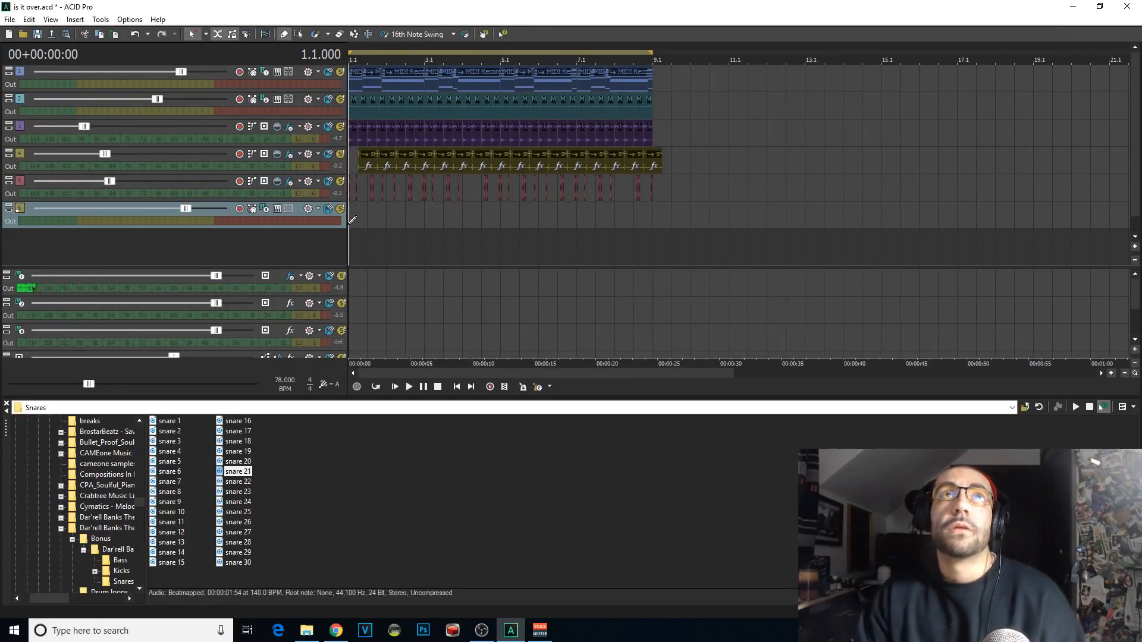
key("space")
key("space")
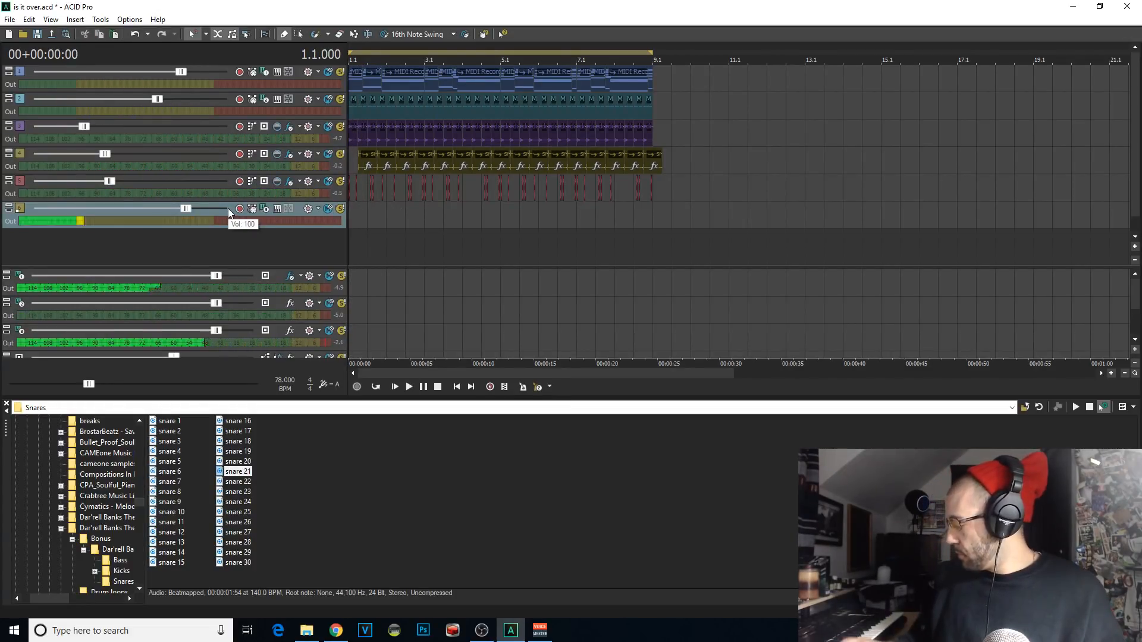
key("space")
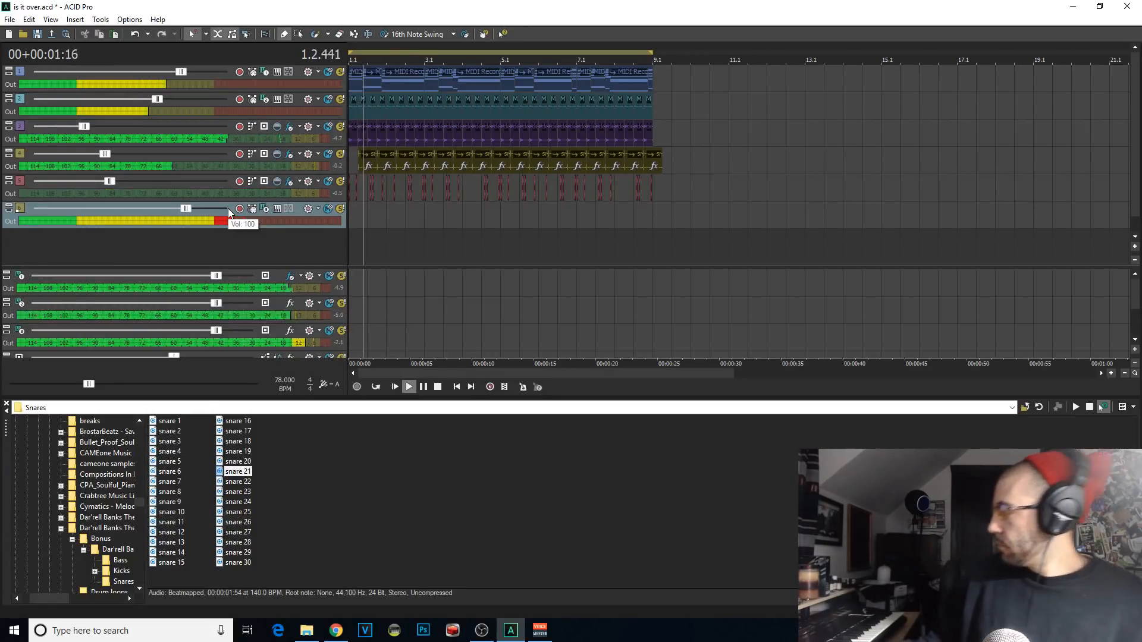
key("space")
key("space")
key("space")
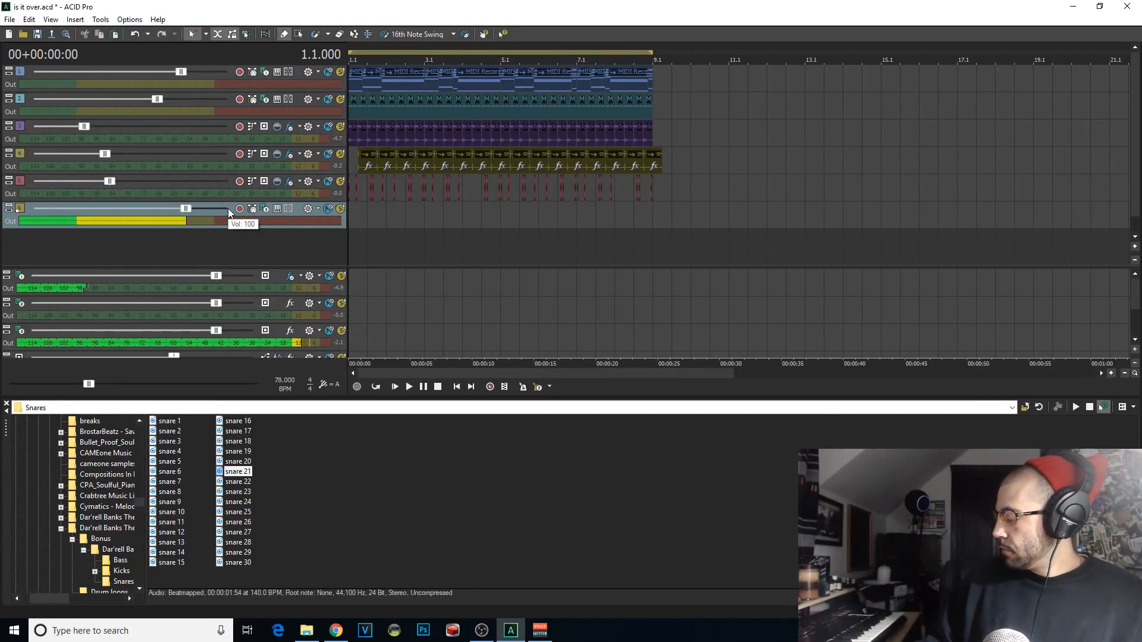
key("space")
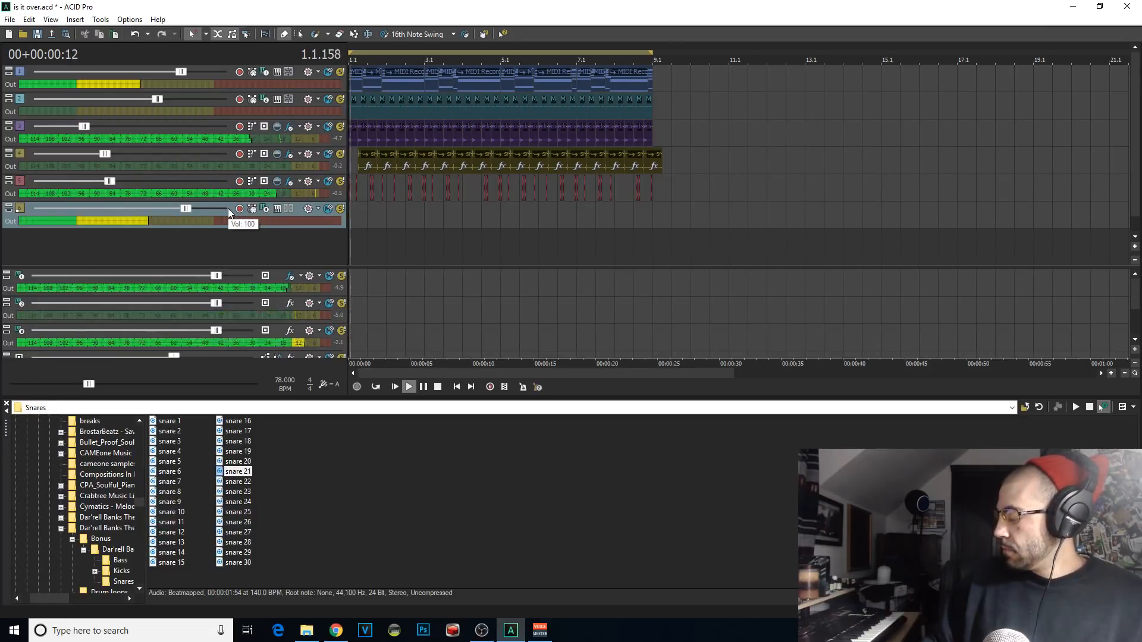
key("space")
key("space")
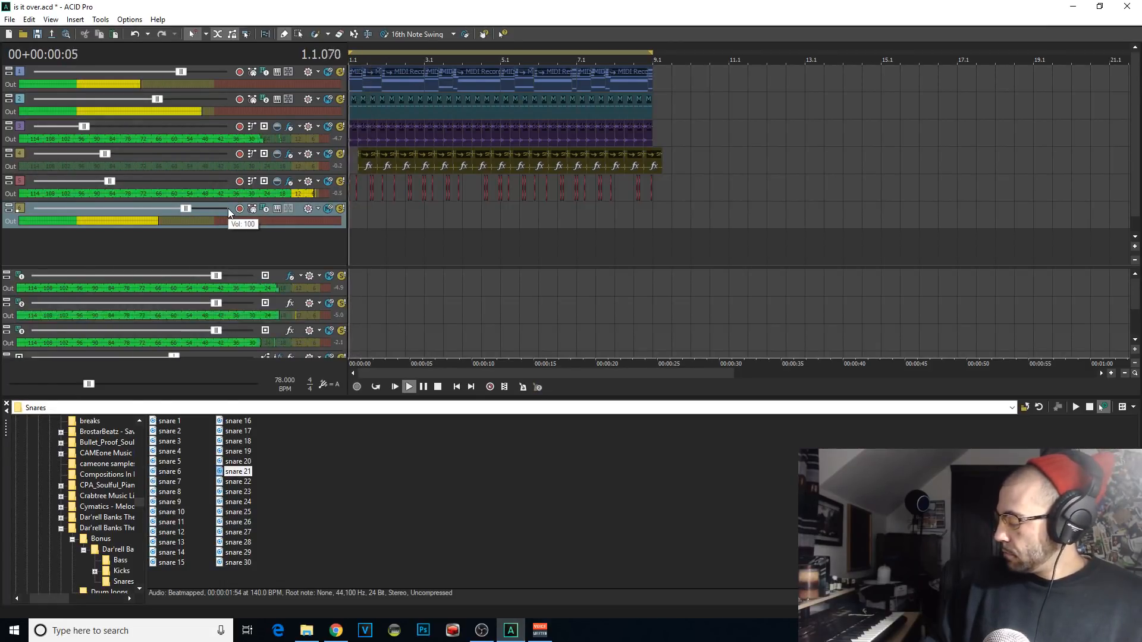
key("space")
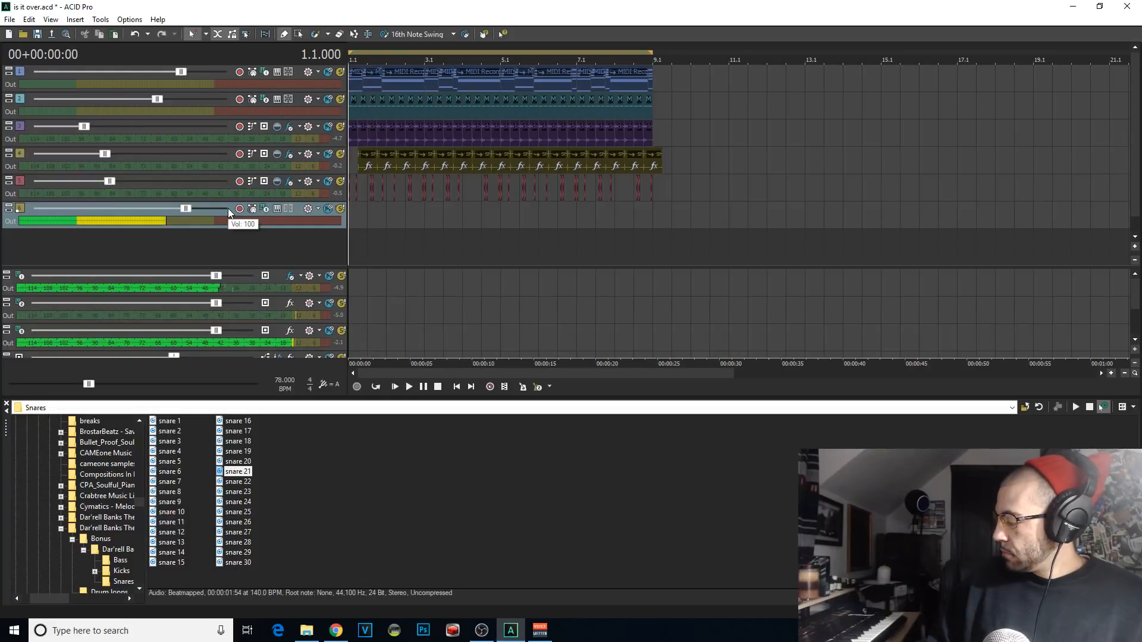
key("space")
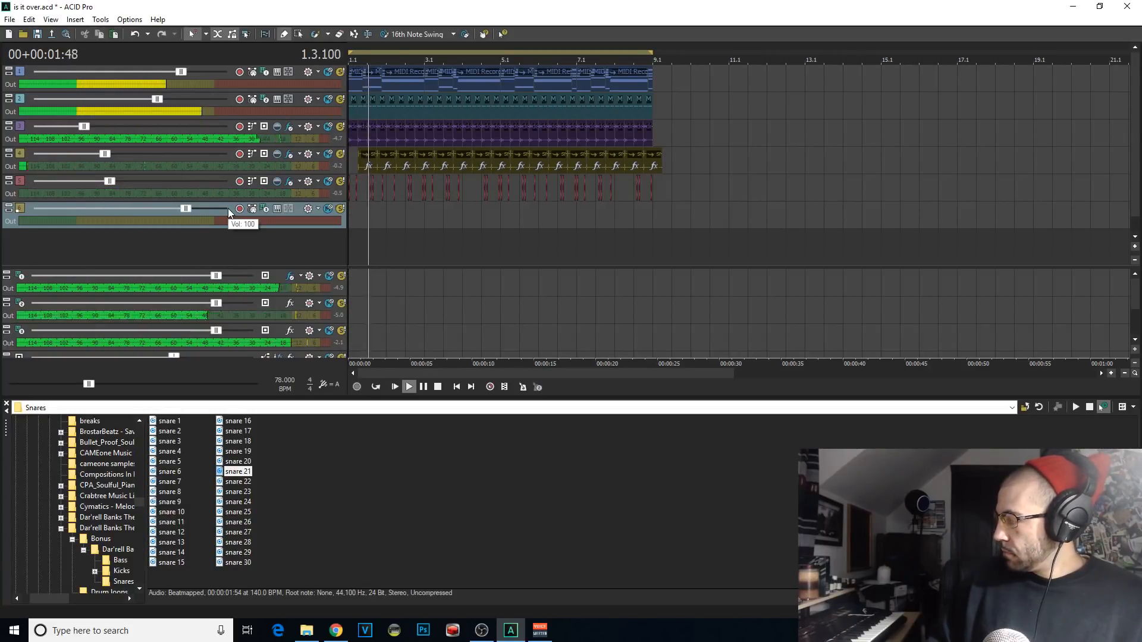
key("space")
key("space")
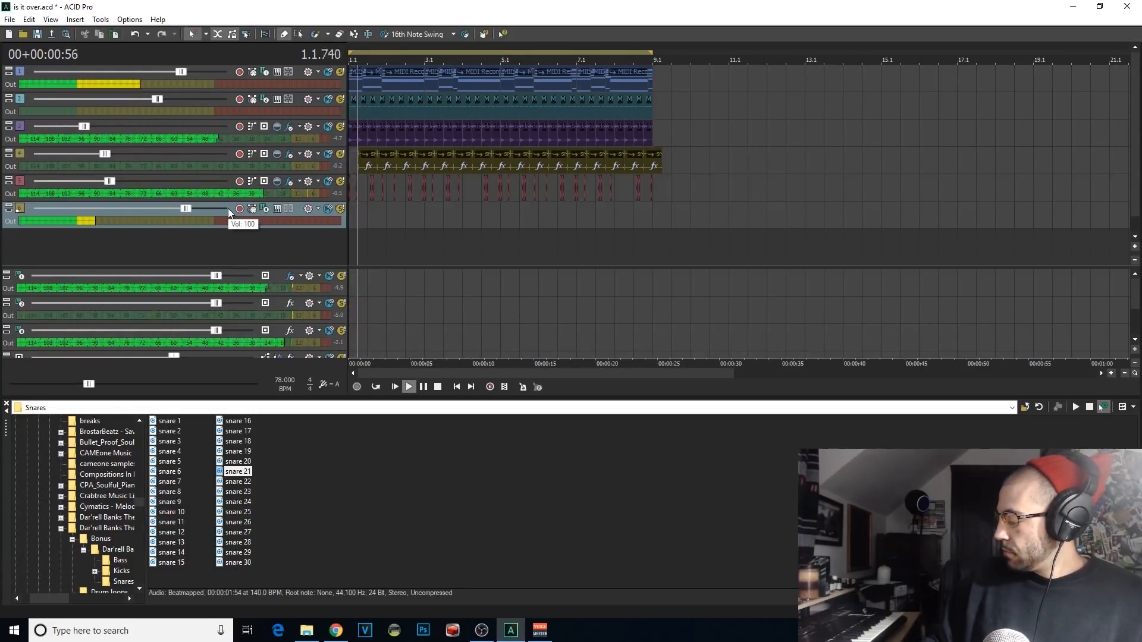
key("space")
key("space")
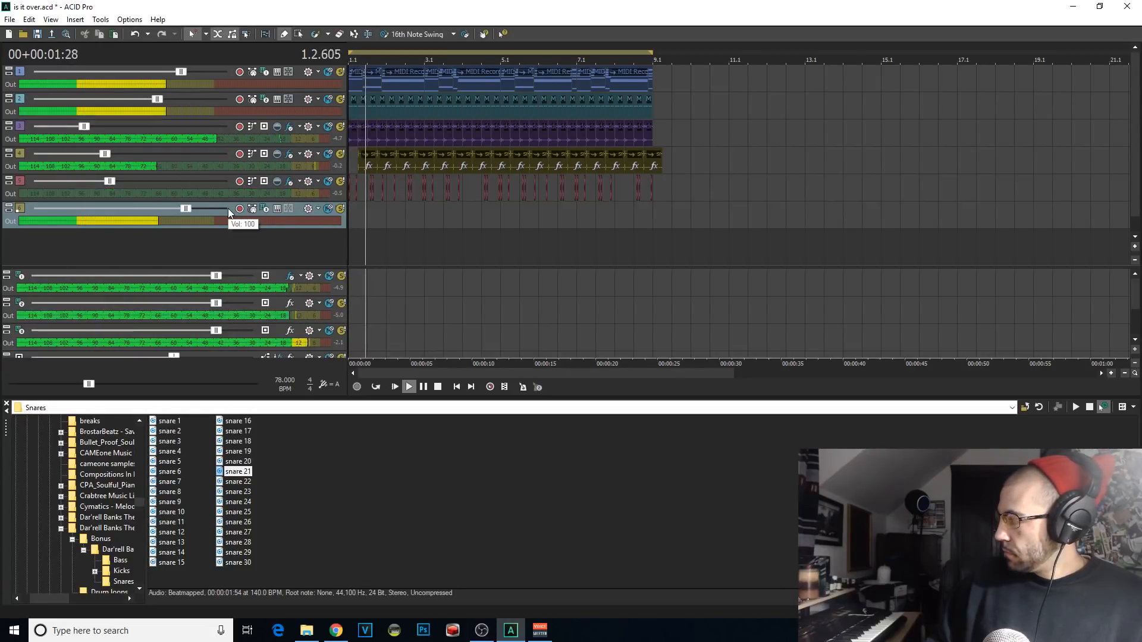
key("space")
key("space")
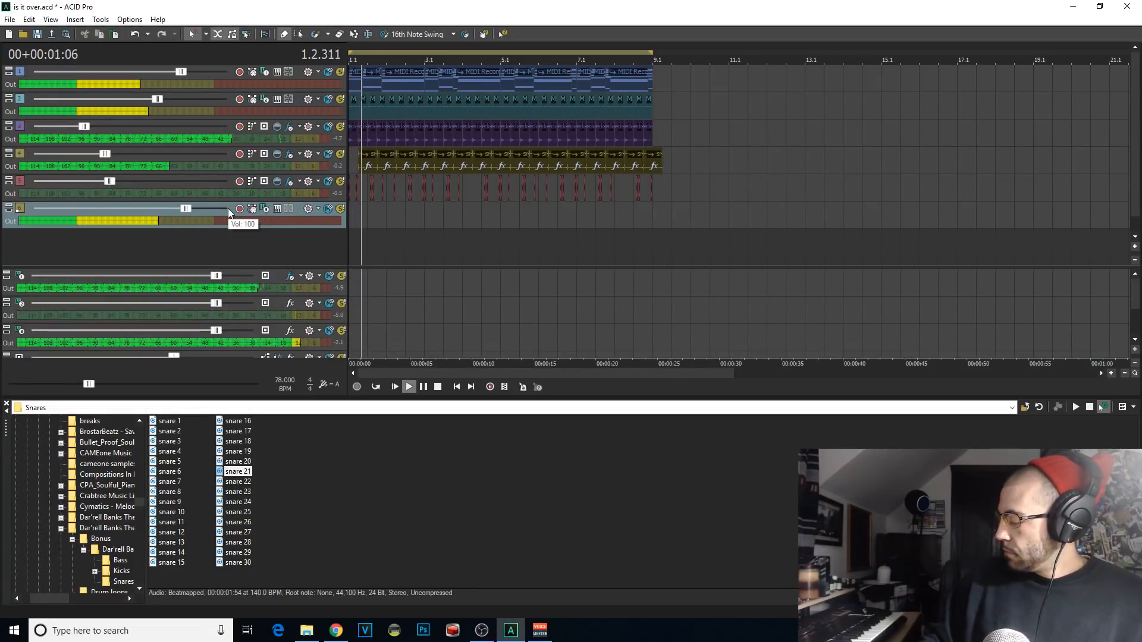
key("space")
key("space")
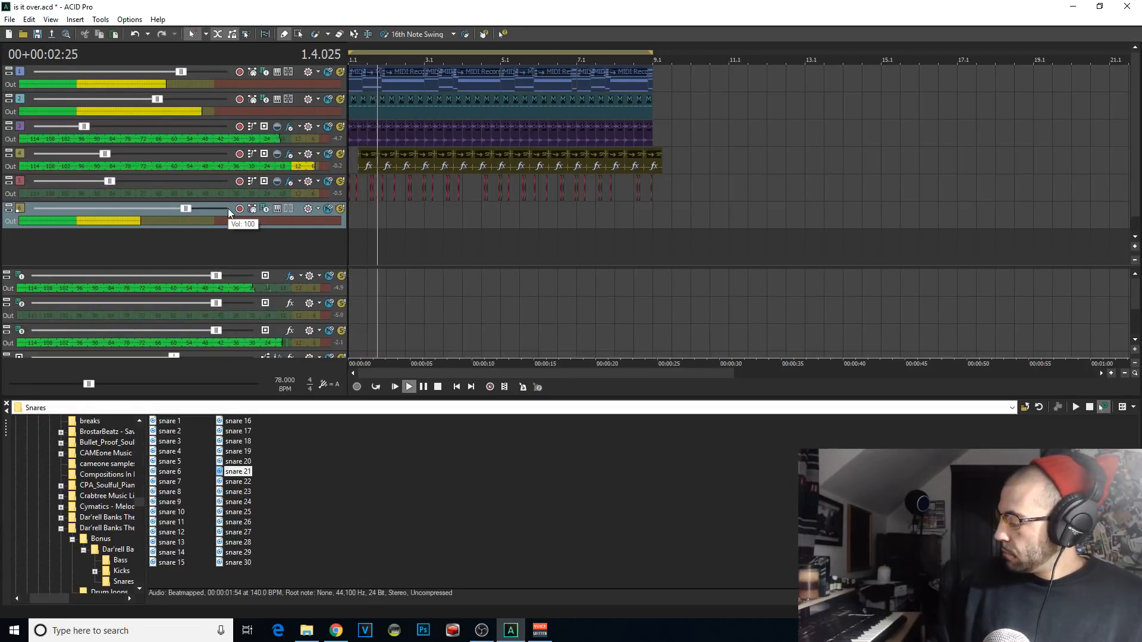
key("space")
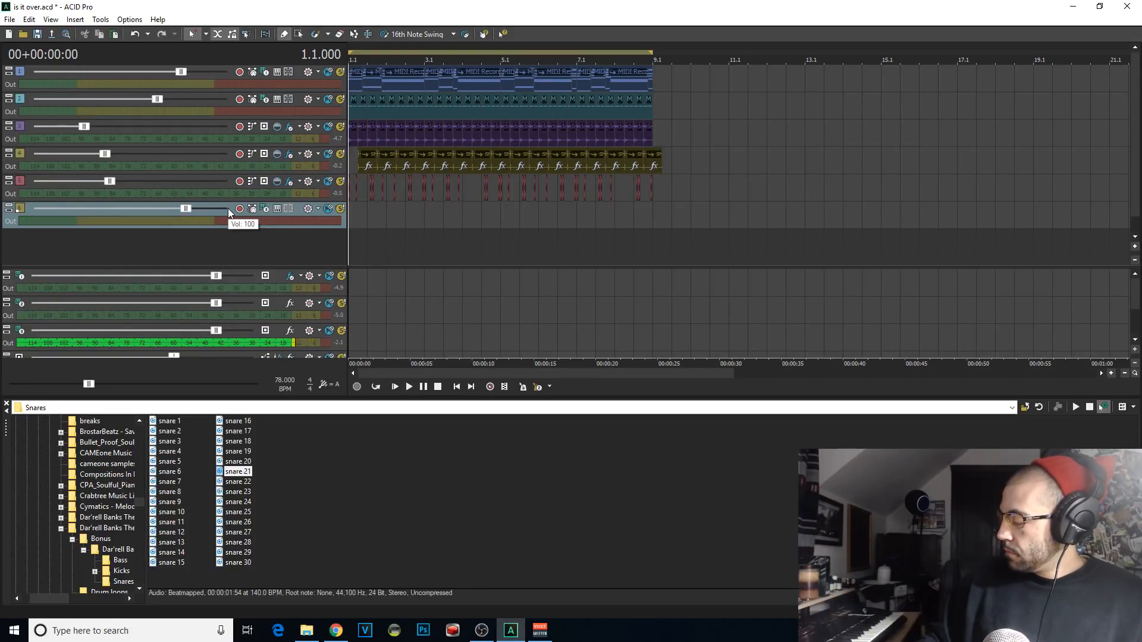
key("space")
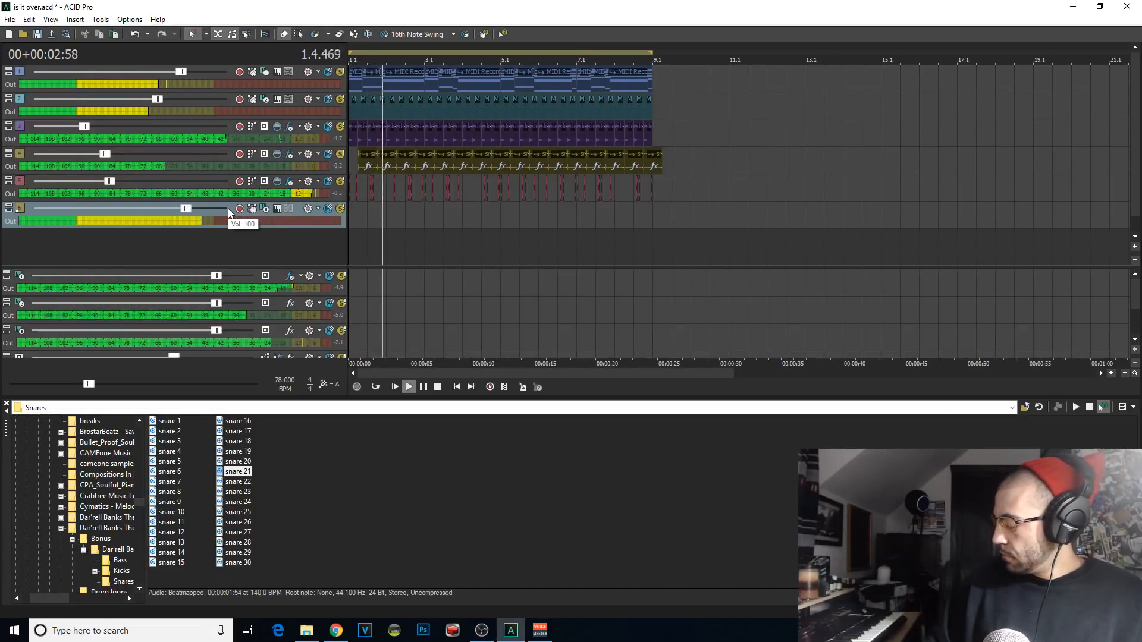
key("space")
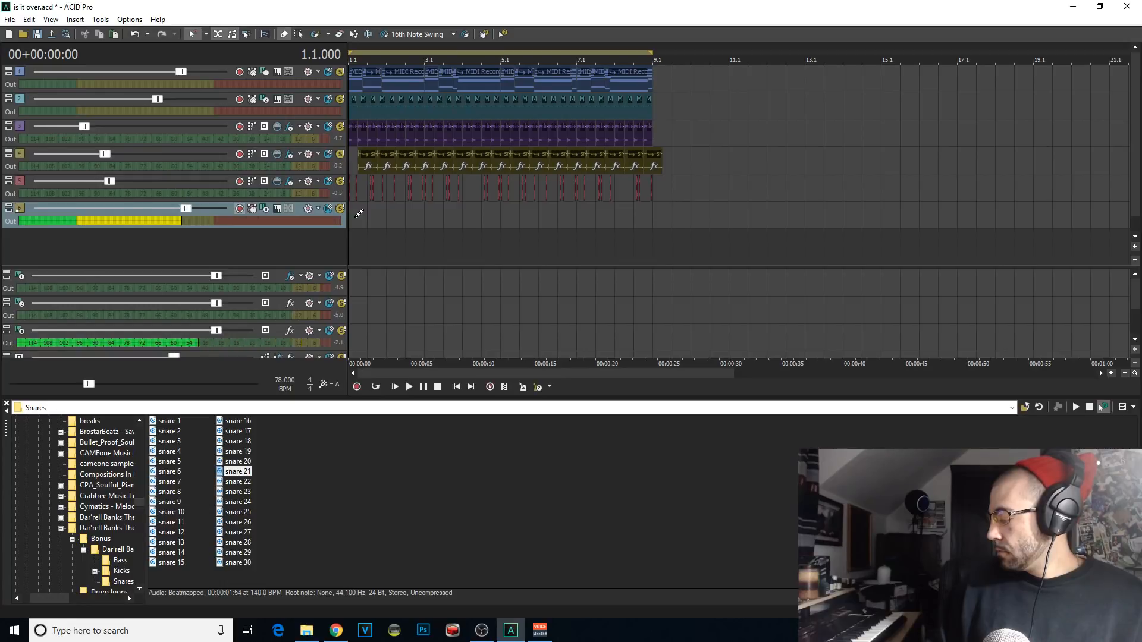
Step: Record the opening phrase on the Kontakt 5 track from 1.1.000 into bar 2
key("space")
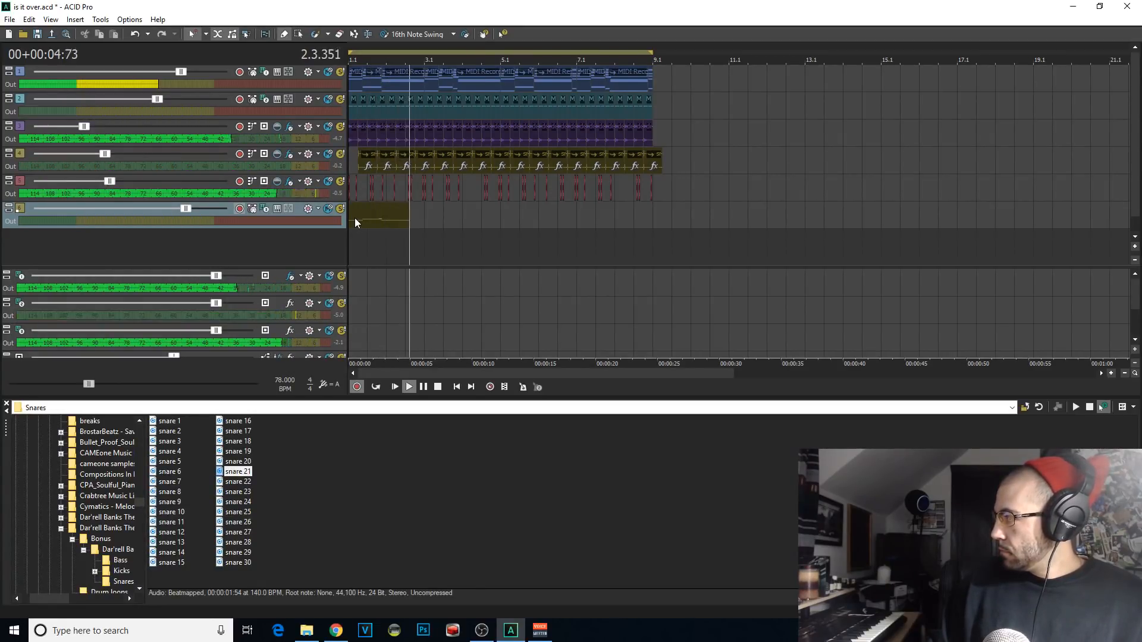
key("space")
key("space")
Step: Play back the new Kontakt 5 recording, split it at 2.4.000 and delete the part after the split
scroll(427, 214, "up", 3)
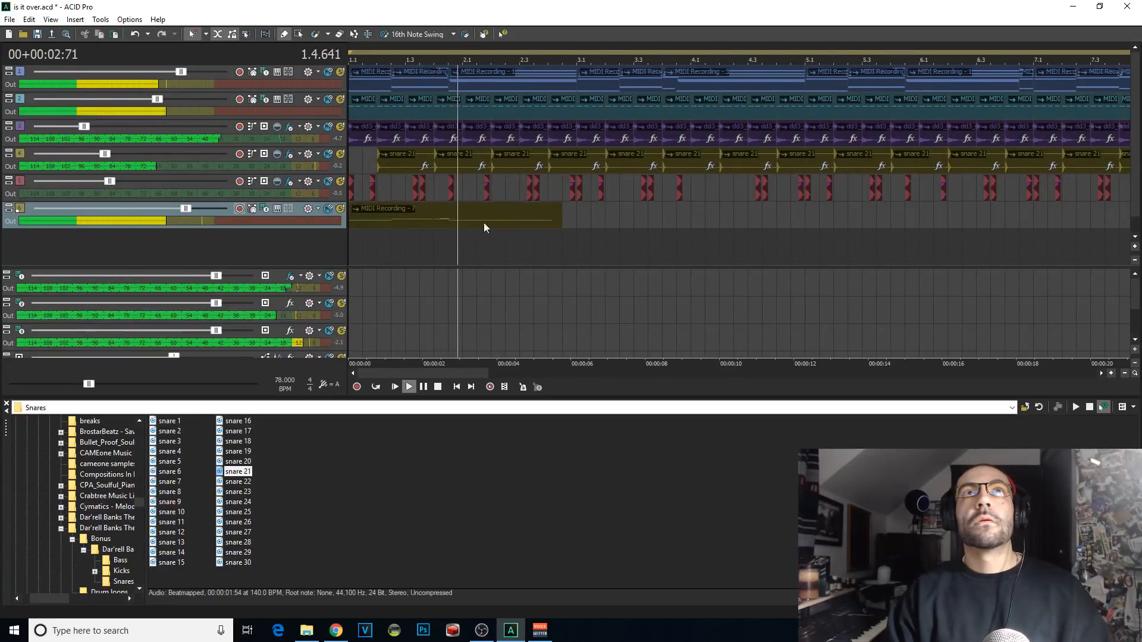
scroll(523, 221, "up", 2)
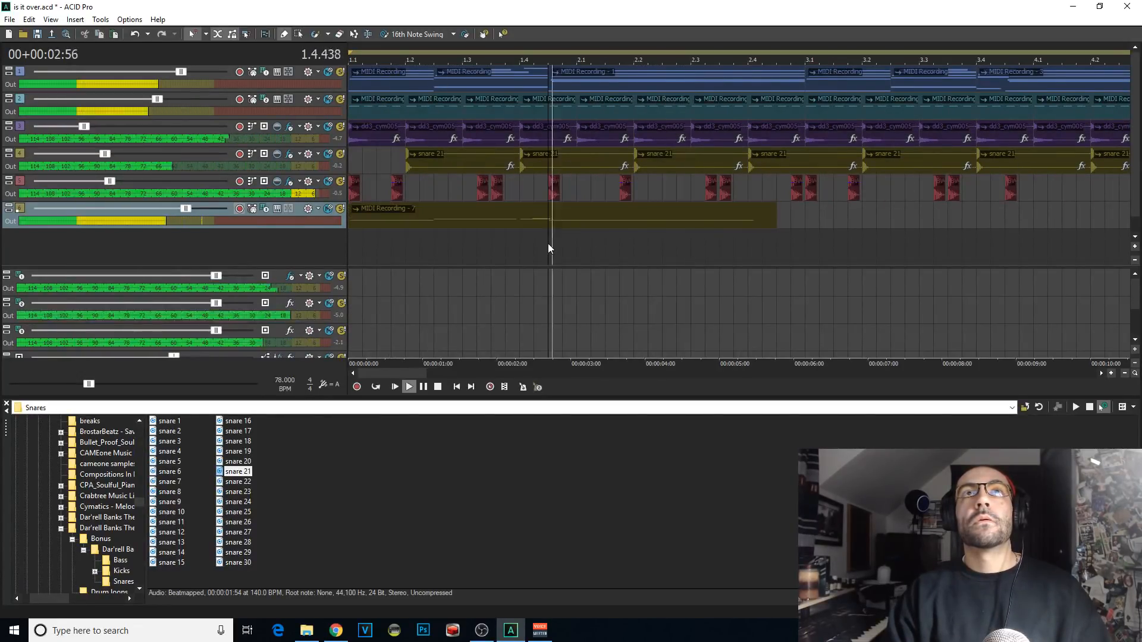
left_click(722, 220)
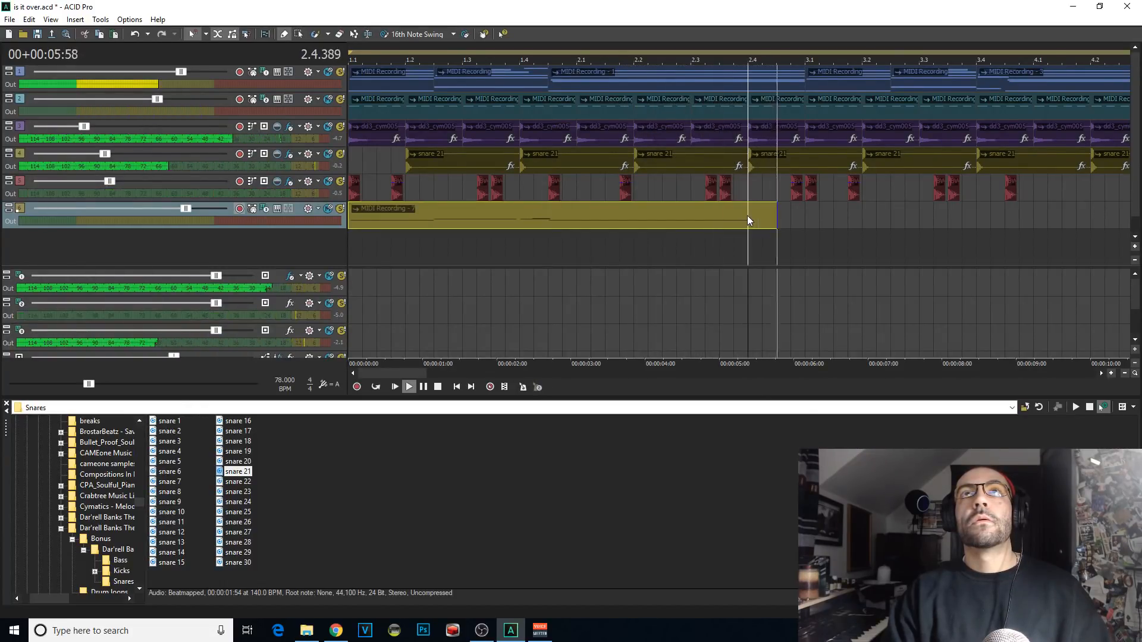
key("s")
key("Delete")
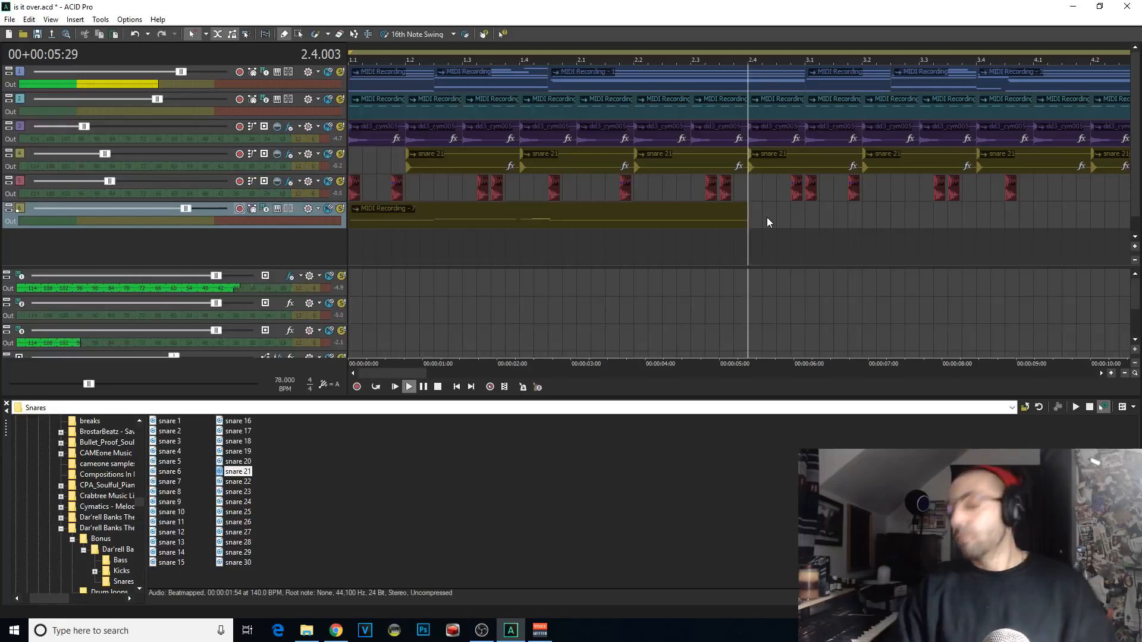
Step: Rehearse from 2.4.000, then record the next Kontakt 5 phrase from there to about 4.1
key("space")
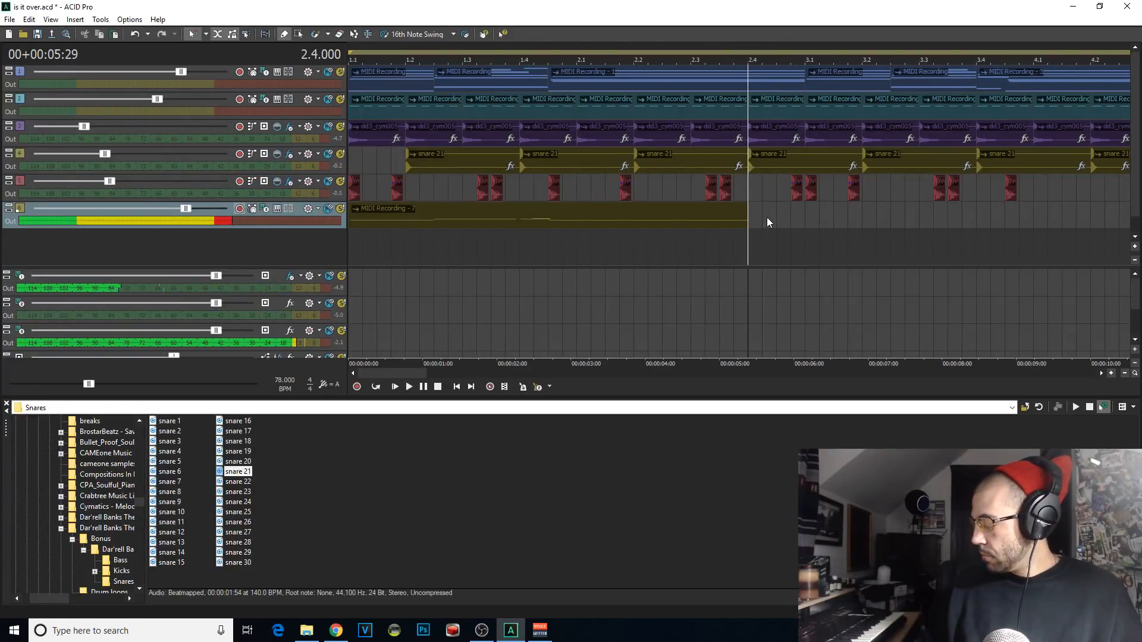
key("space")
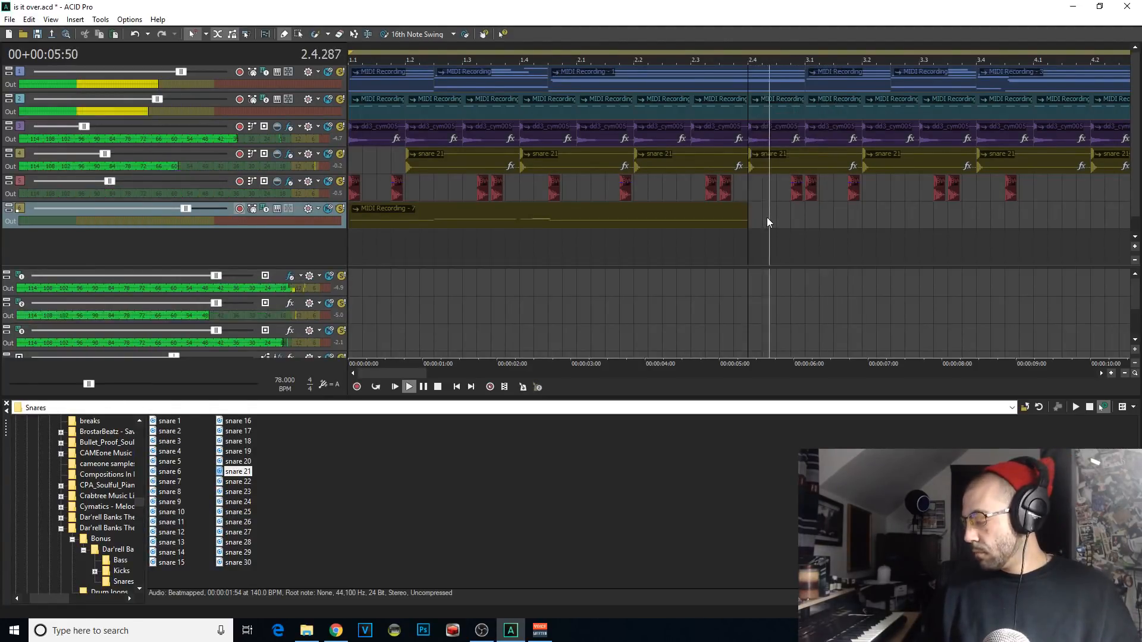
key("space")
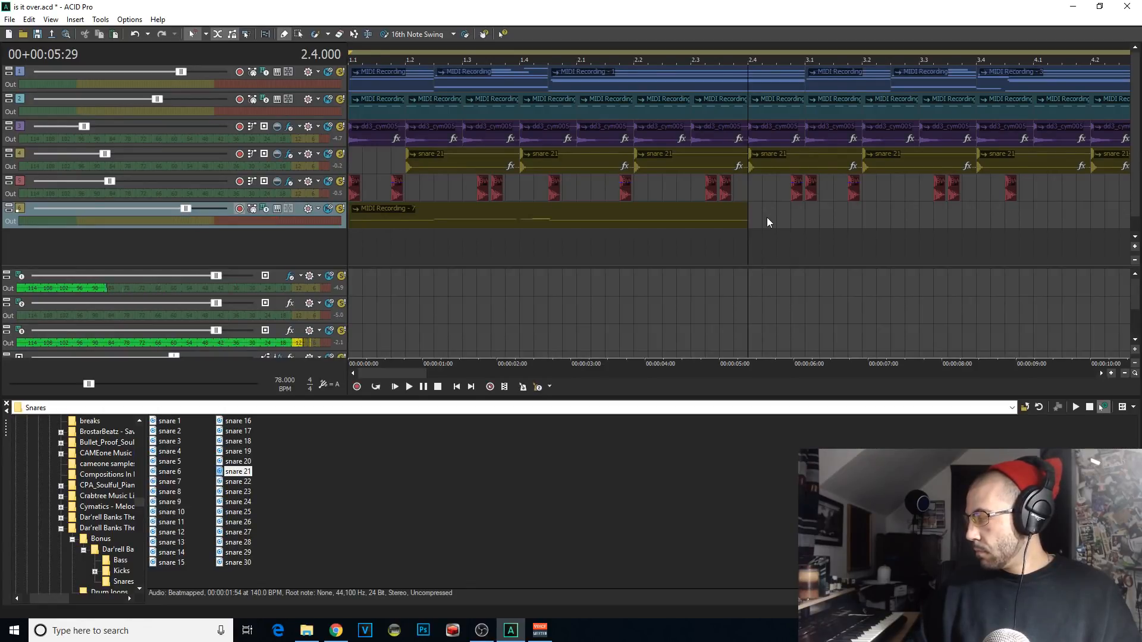
key("ctrl+r")
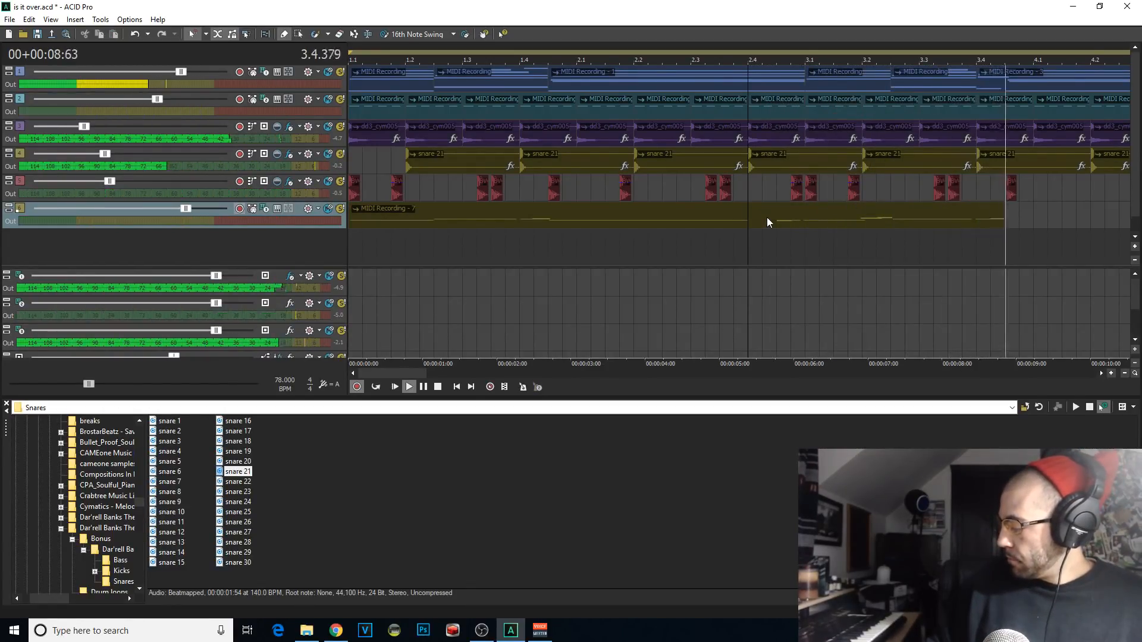
key("space")
key("space")
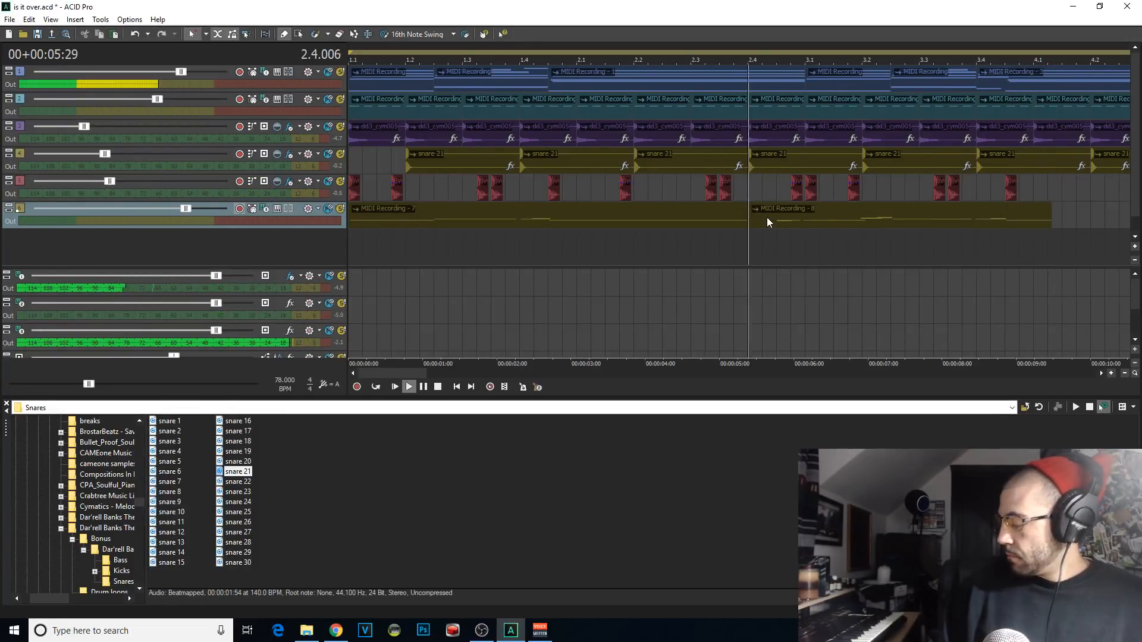
Step: Play back the second Kontakt 5 recording, split it just before 3.4.000 and delete the remainder
left_click(773, 217)
scroll(790, 220, "up", 4)
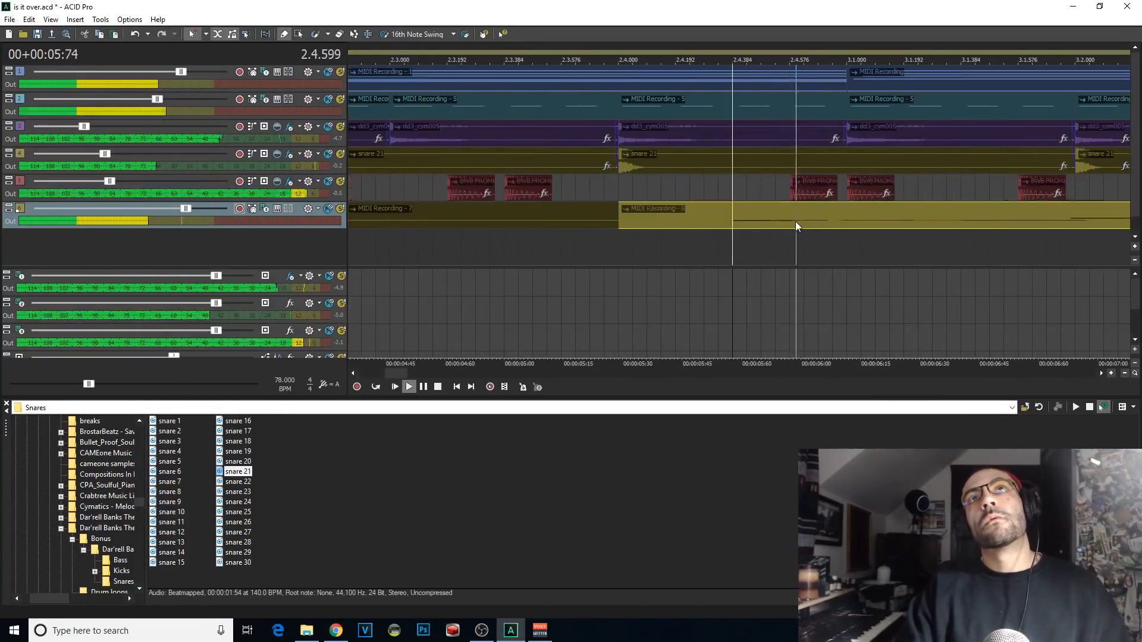
scroll(795, 222, "down", 4)
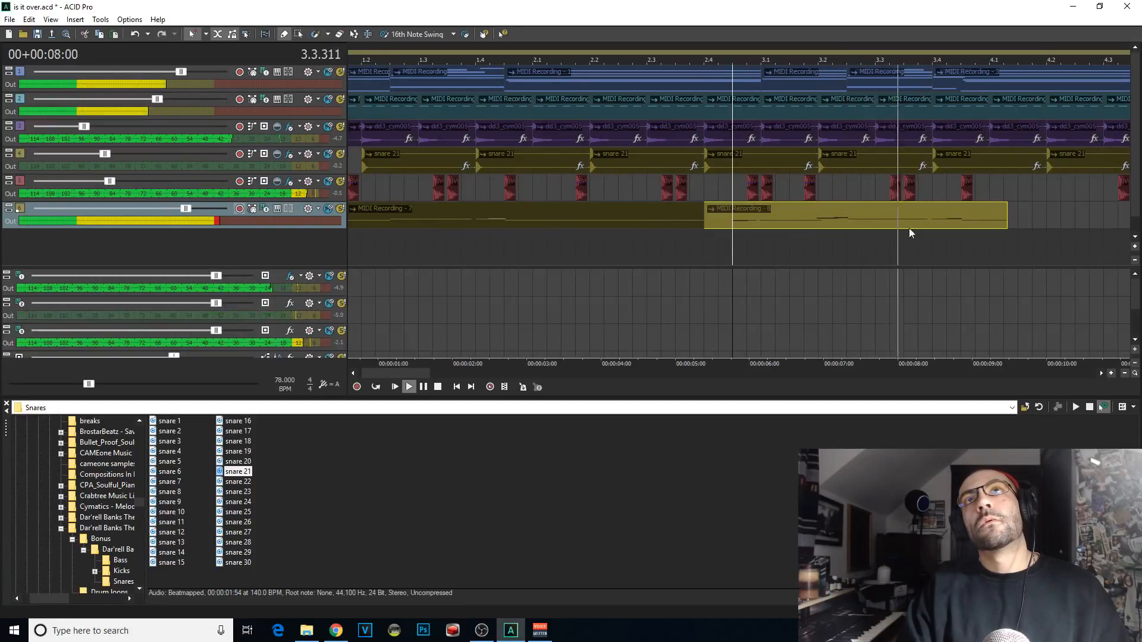
scroll(950, 226, "up", 4)
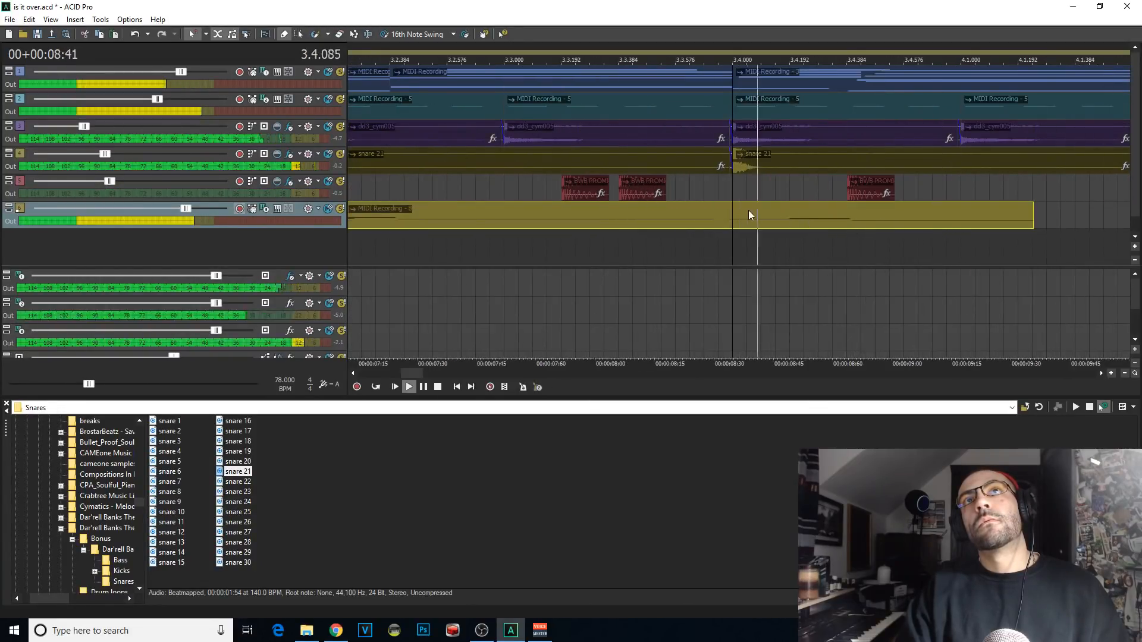
left_click(723, 216)
key("s")
key("Delete")
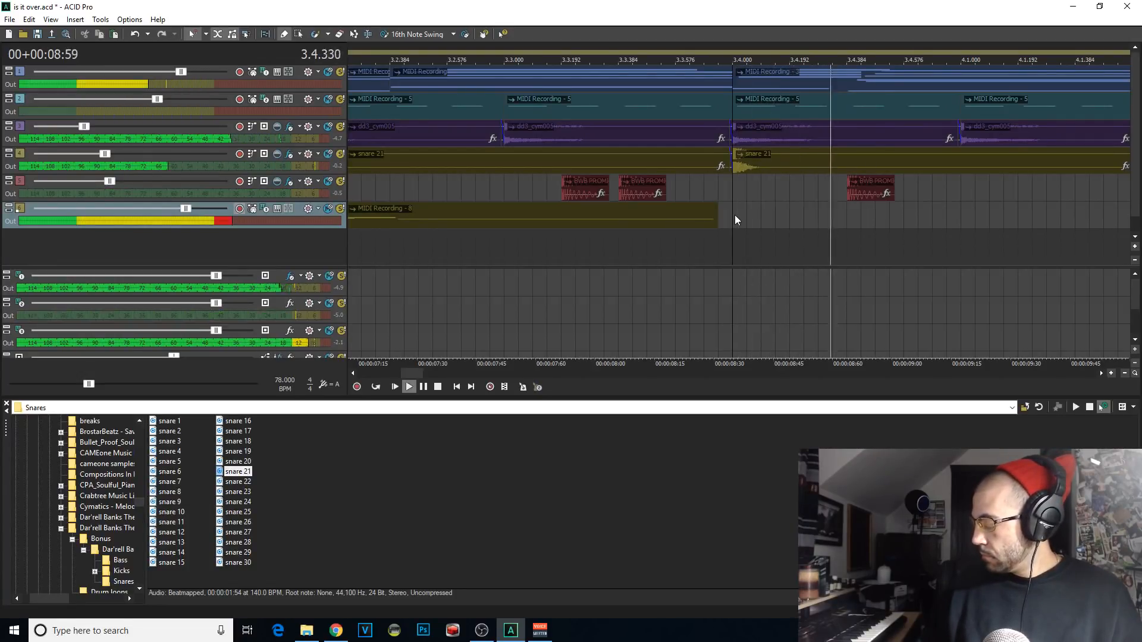
Step: Rehearse the third Kontakt 5 phrase over repeated playback from 3.4.000
key("space")
key("space")
key("space")
key("space")
key("space")
key("space")
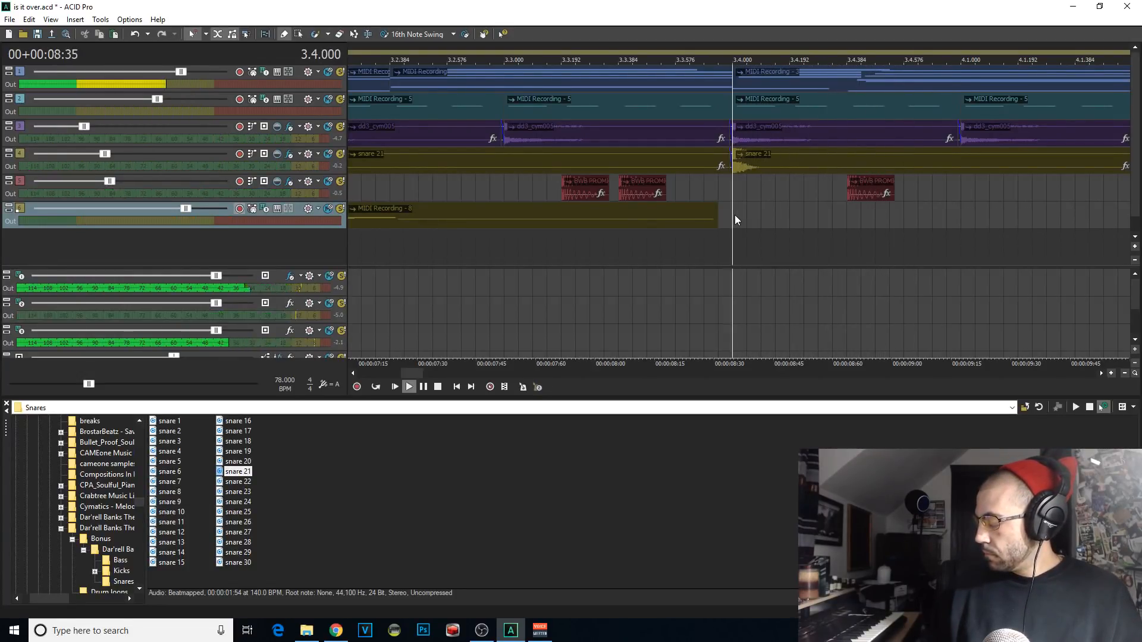
key("space")
key("space")
key("space")
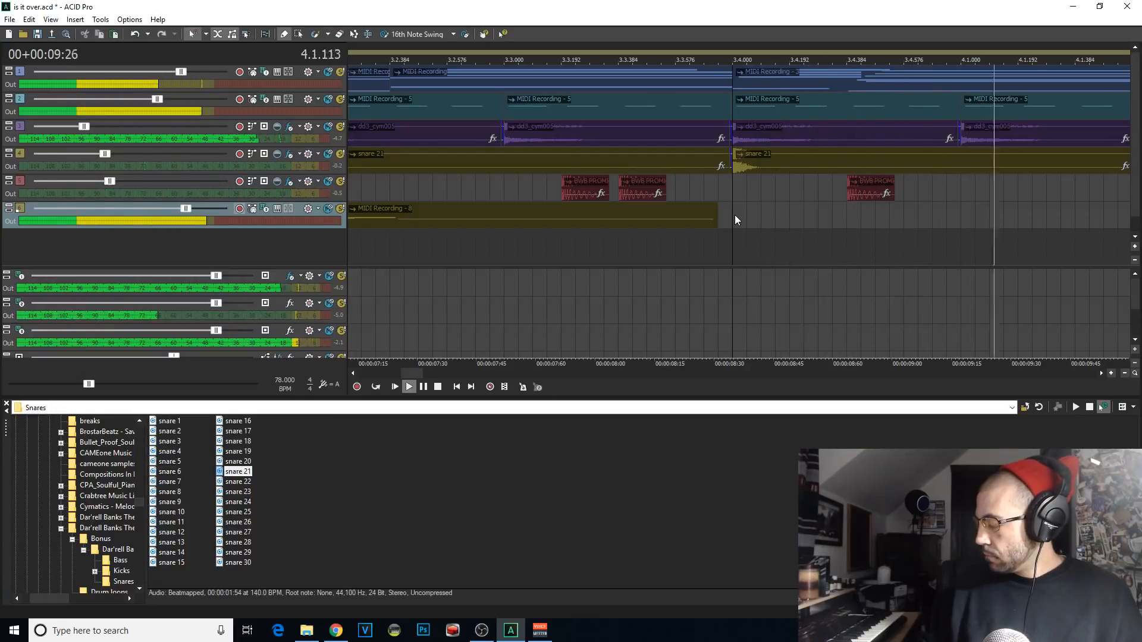
key("space")
key("space")
key("space")
key("space")
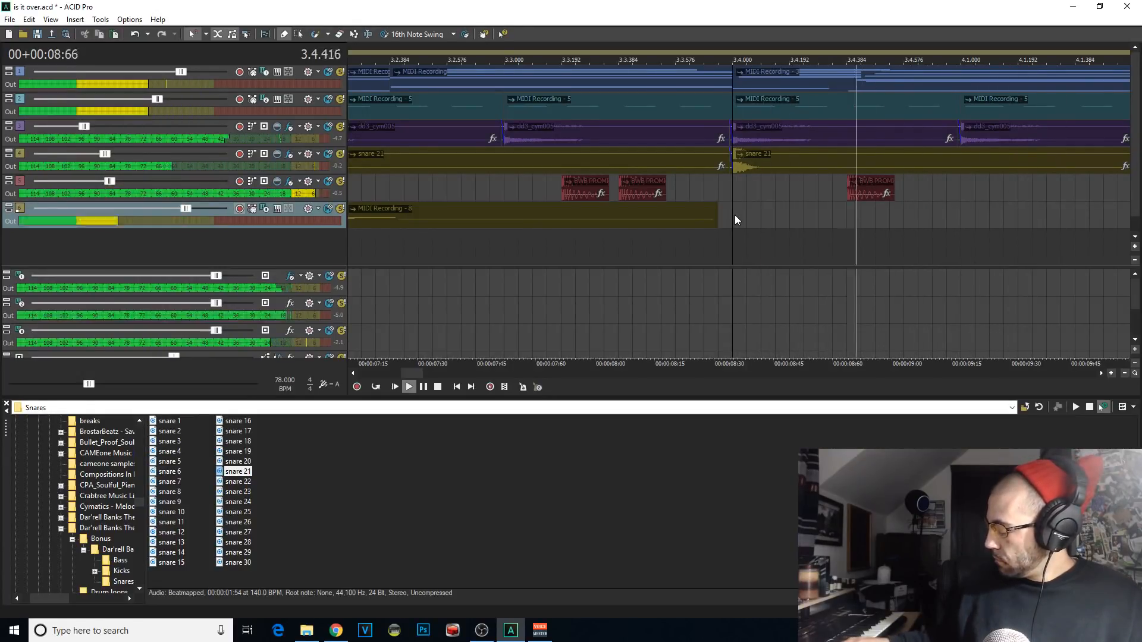
key("space")
key("space")
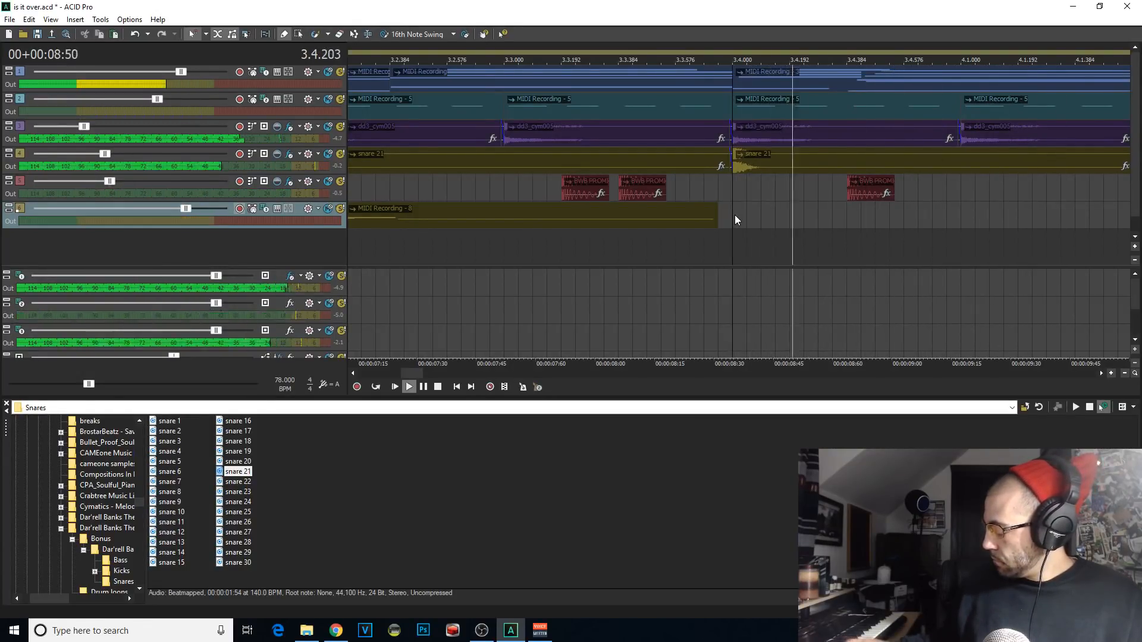
key("space")
key("space")
Step: Record takes of the third phrase on the Kontakt 5 track from 3.4.000, keeping the one that runs to about 4.4
key("space")
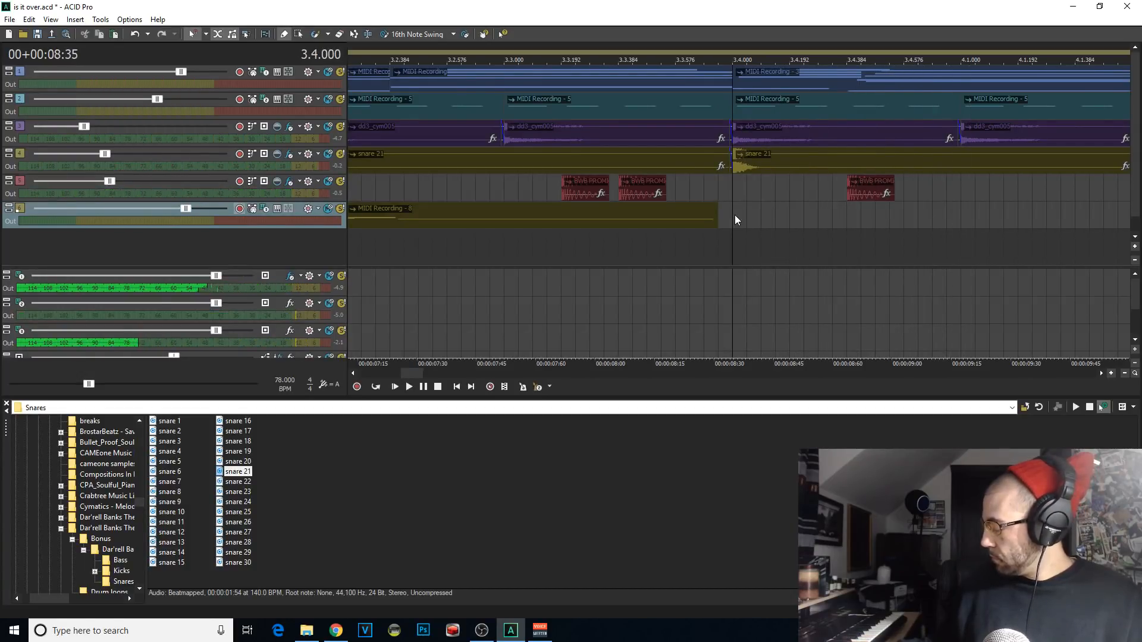
key("space")
key("space")
key("space")
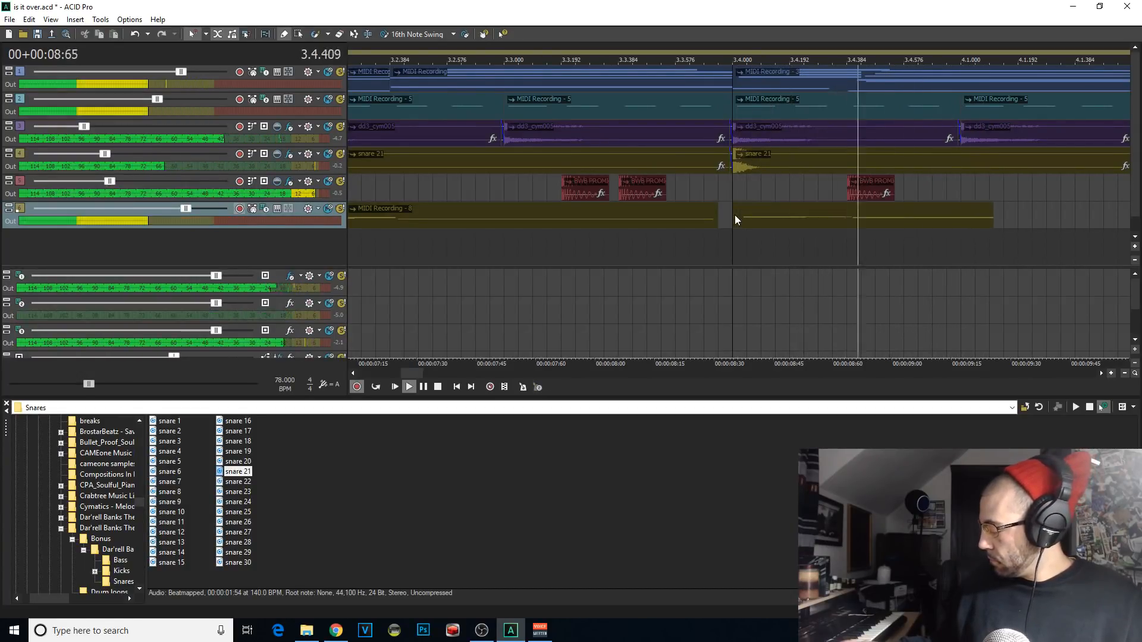
key("space")
key("space")
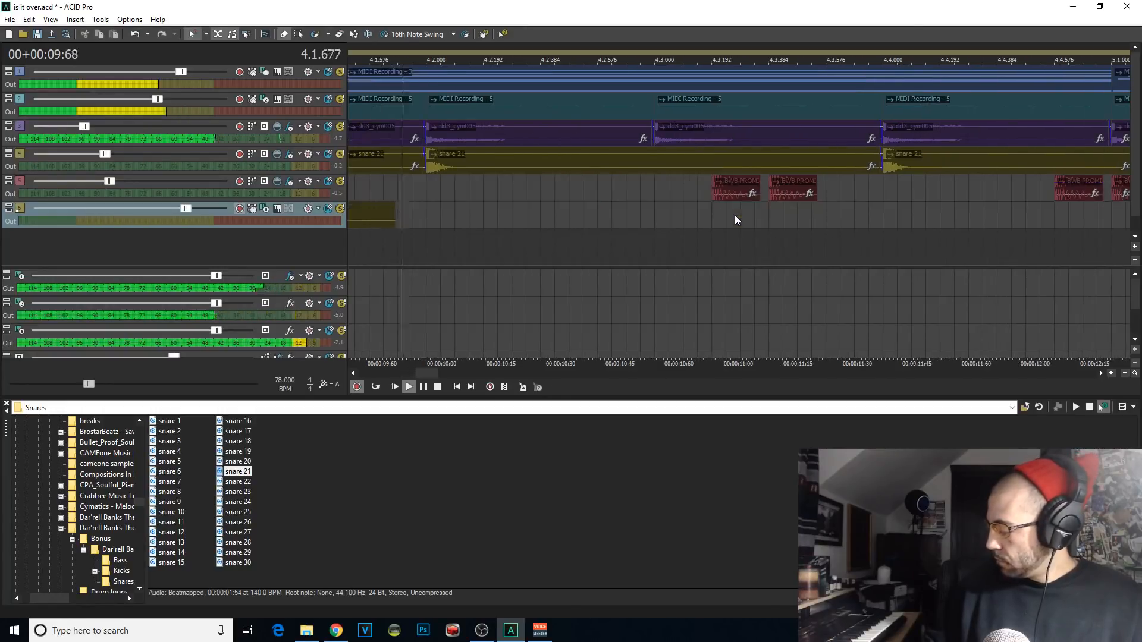
key("space")
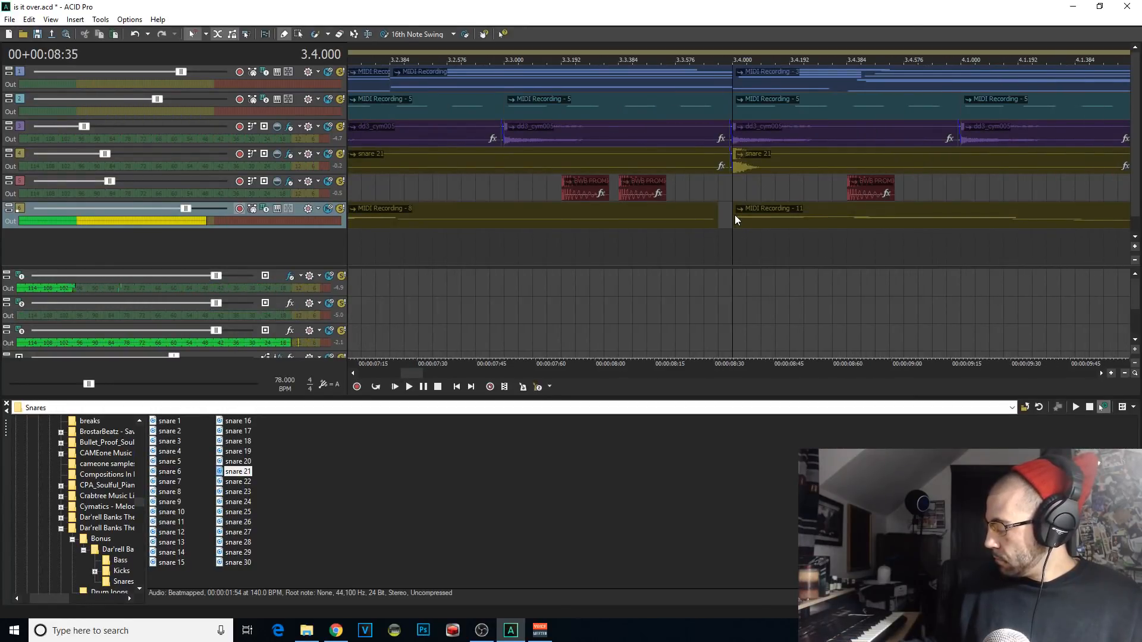
key("space")
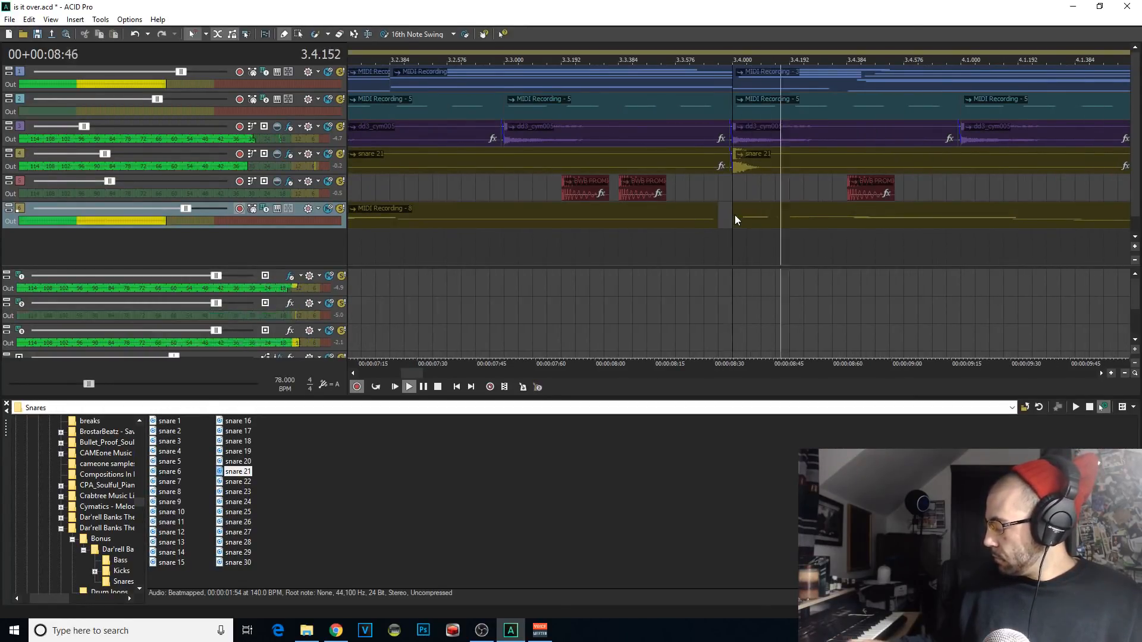
key("space")
key("space")
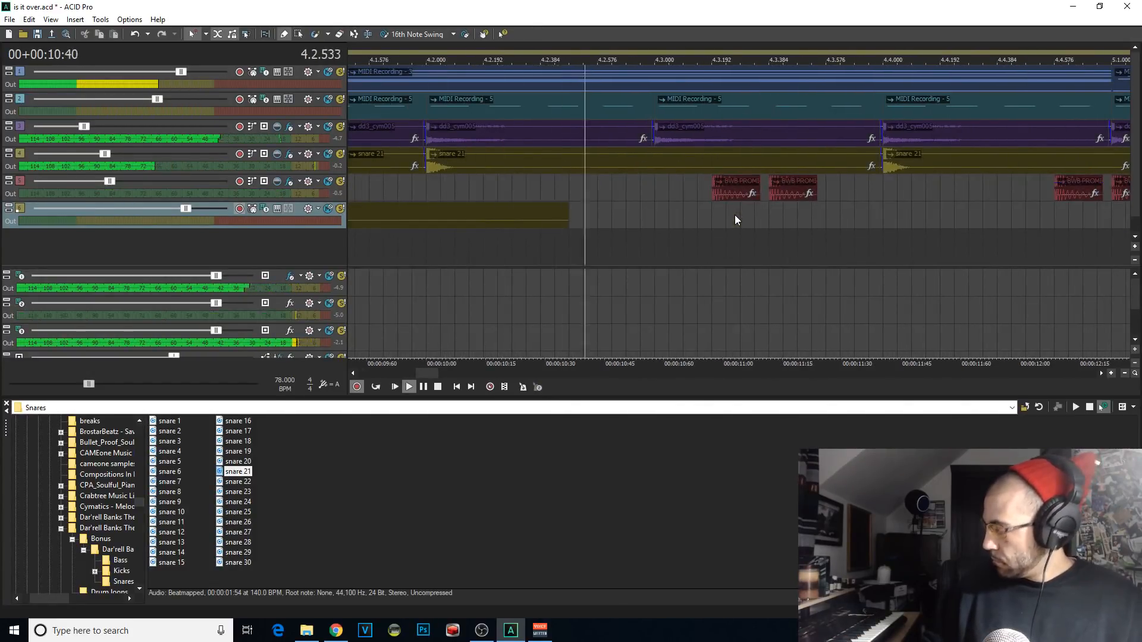
key("space")
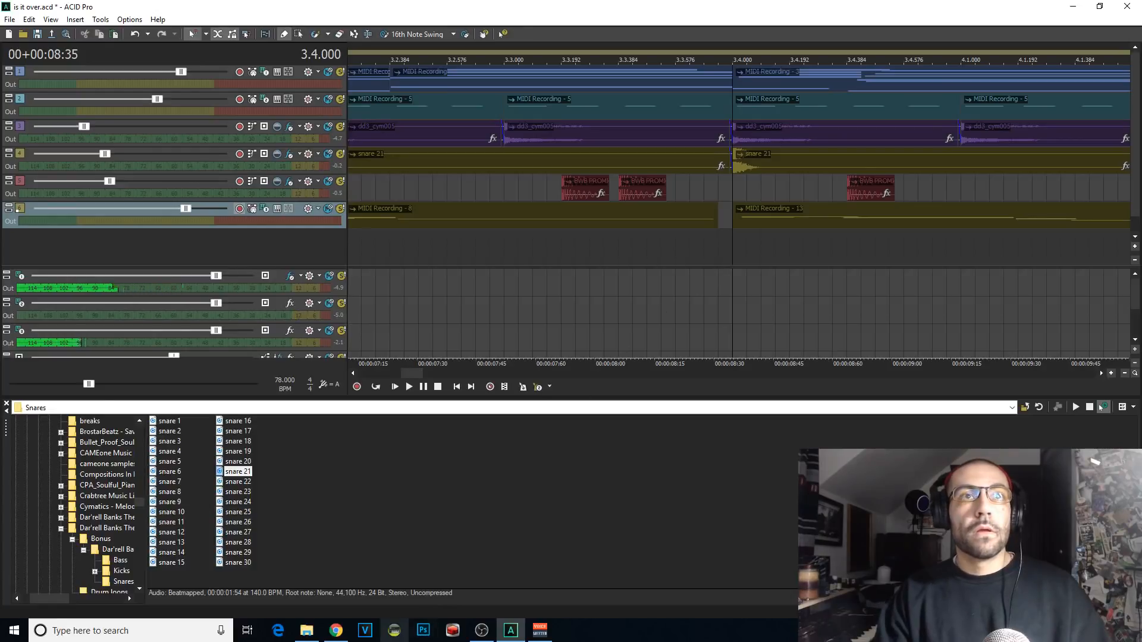
Step: Play back the third Kontakt 5 recording from 3.4.000 and save the project
left_click(336, 631)
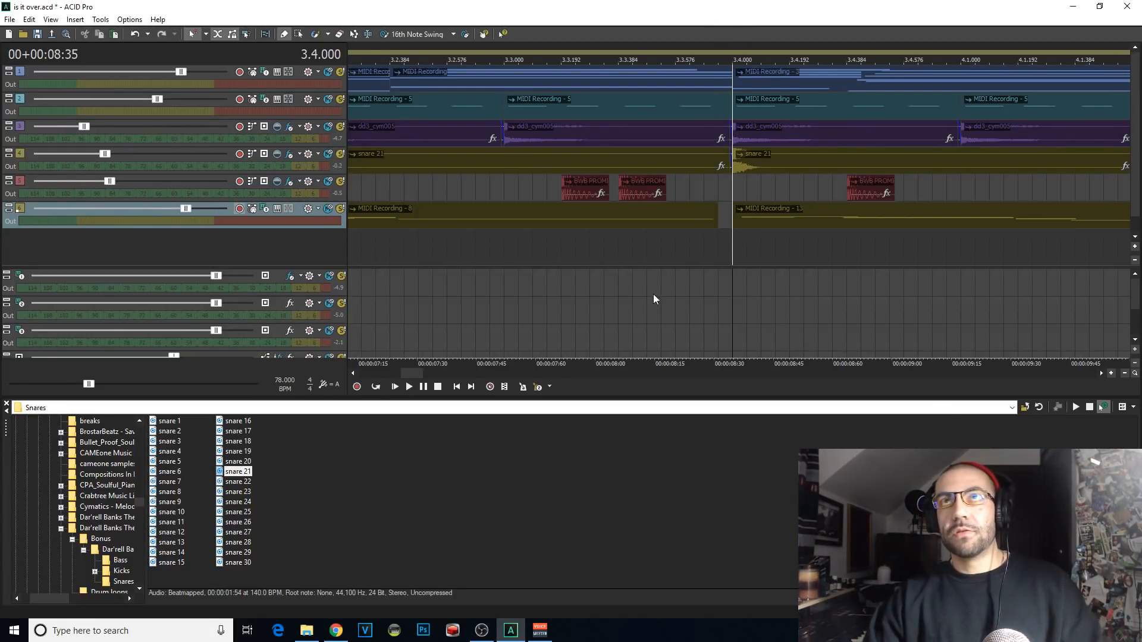
scroll(655, 274, "down", 3)
left_click(815, 228)
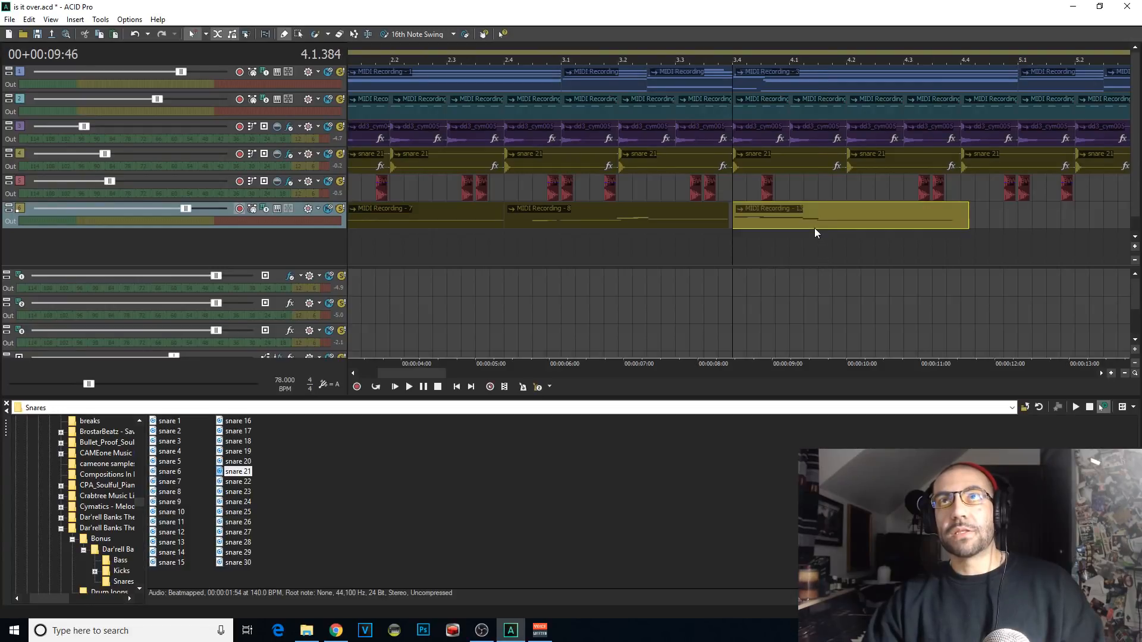
left_click(808, 229)
left_click(733, 241)
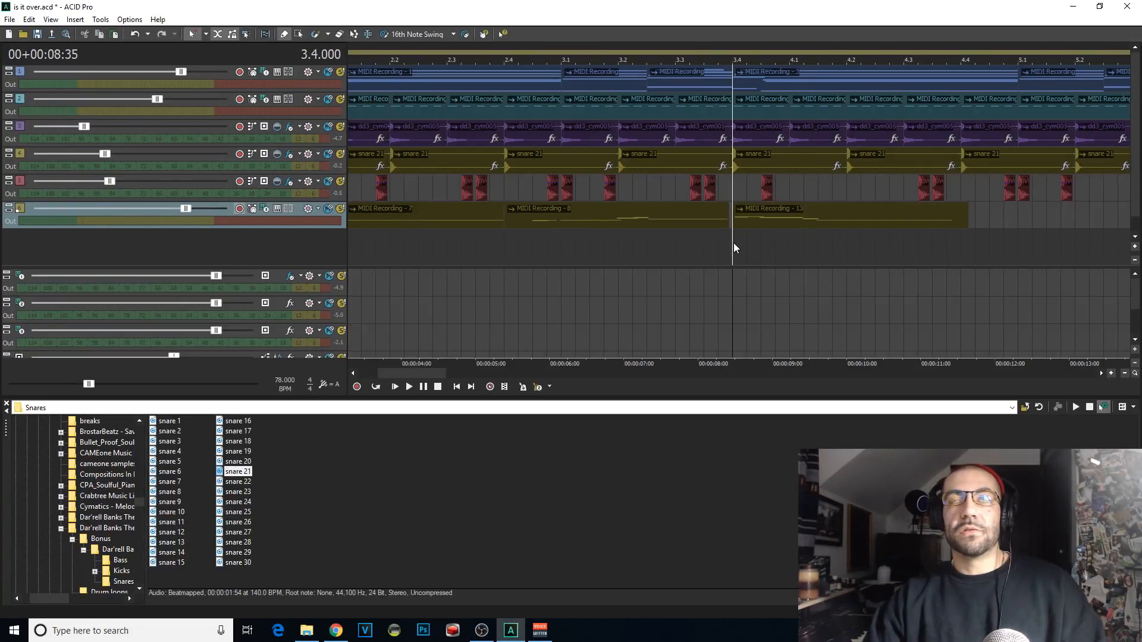
key("space")
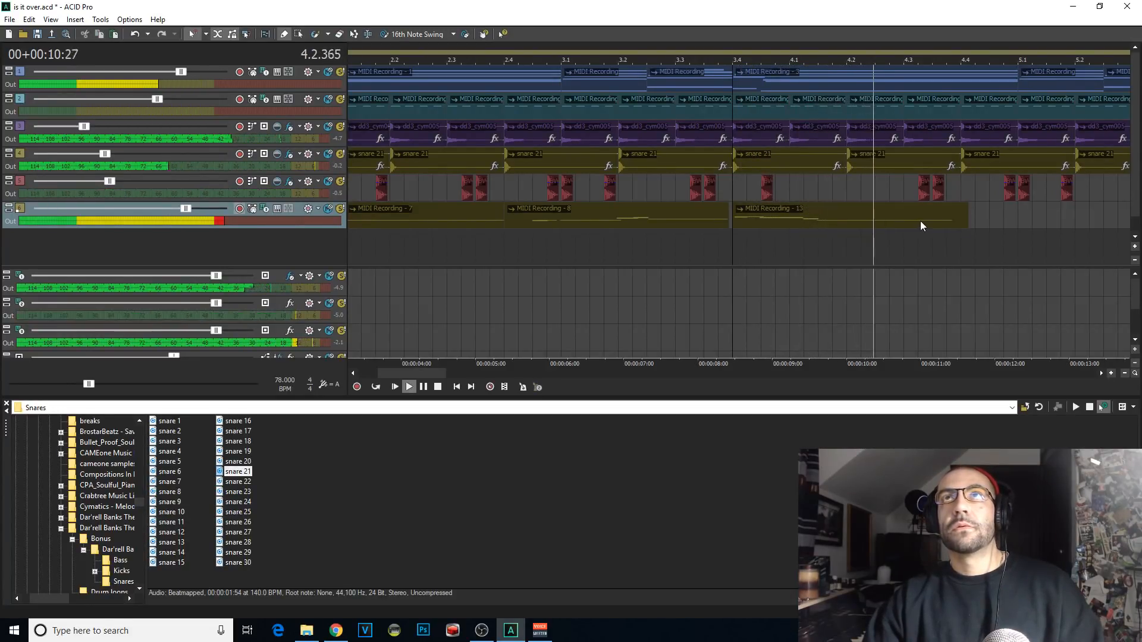
key("space")
left_click(884, 220)
left_click(879, 220)
left_click(724, 238)
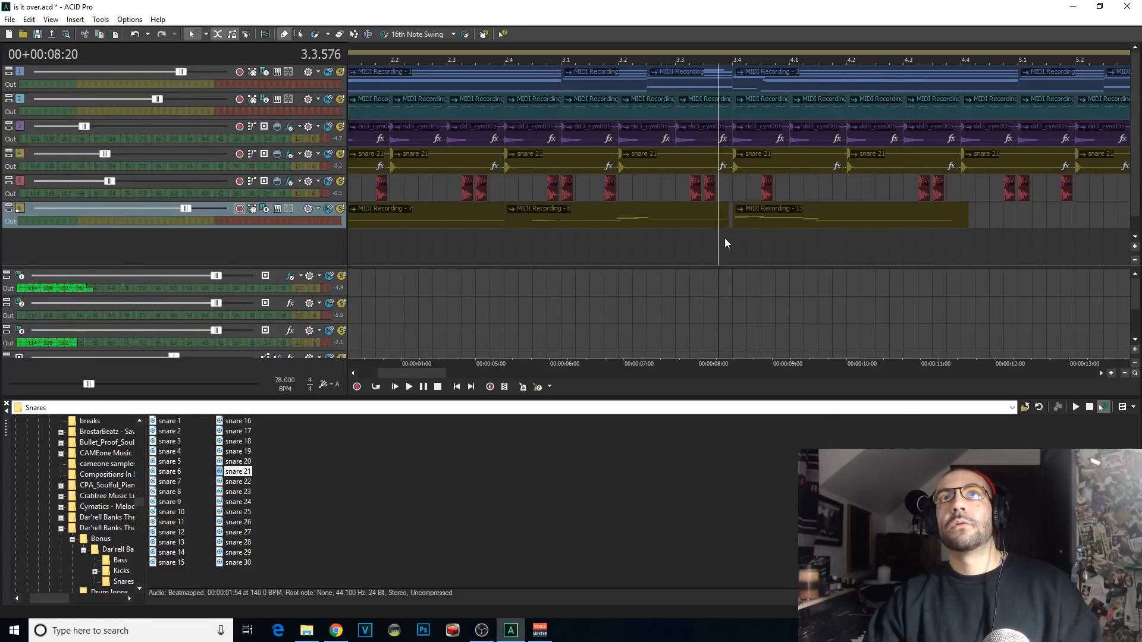
left_click(732, 238)
key("space")
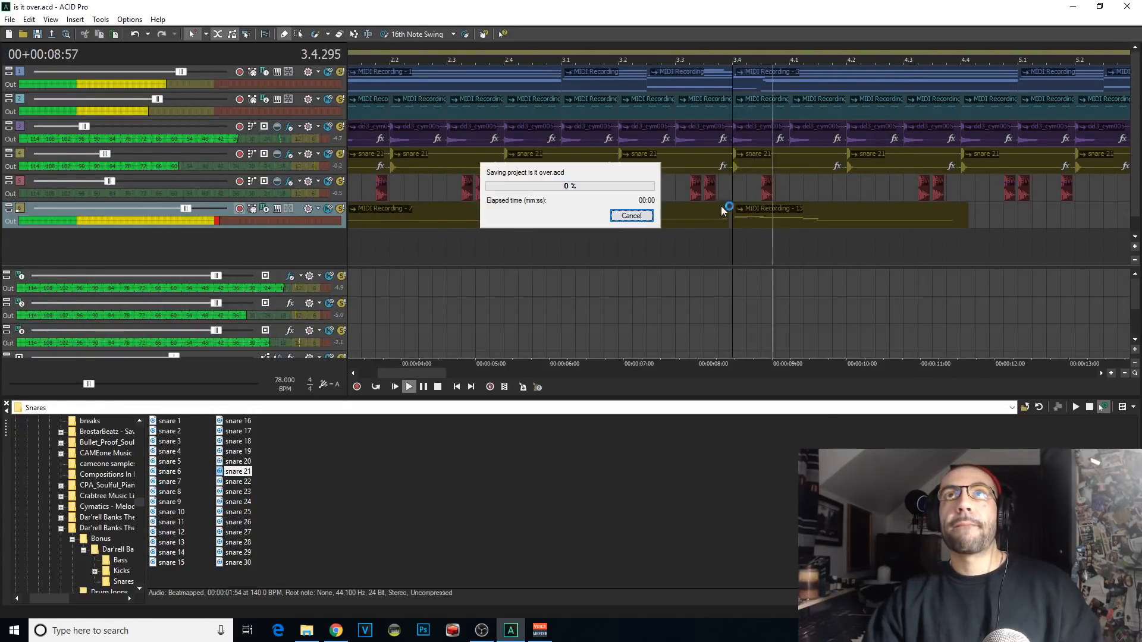
Step: Split the third Kontakt 5 recording just before 4.1.192 and shift its second part to start at 4.1.192
left_click(823, 224)
scroll(844, 229, "up", 3)
scroll(849, 235, "up", 3)
scroll(668, 230, "up", 4)
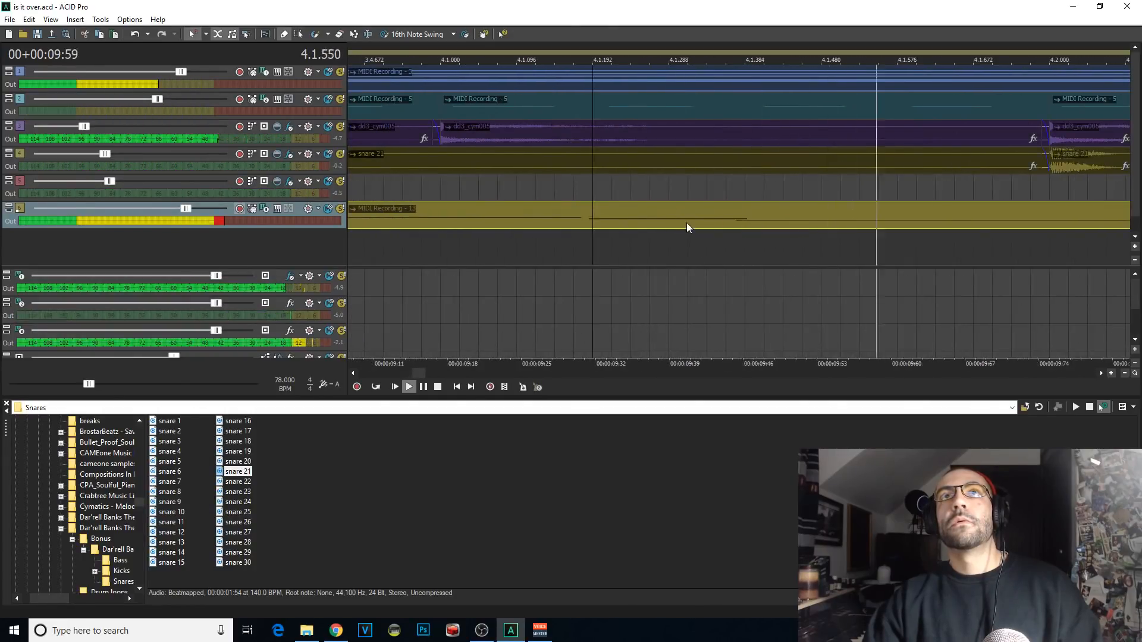
scroll(708, 231, "up", 1)
left_click(713, 220)
key("s")
scroll(773, 226, "down", 3)
left_click_drag(782, 226, 792, 225)
Step: Play back the shifted Kontakt 5 clip, restarting from around 4.1.372, to check its timing and find where the phrase should end
key("space")
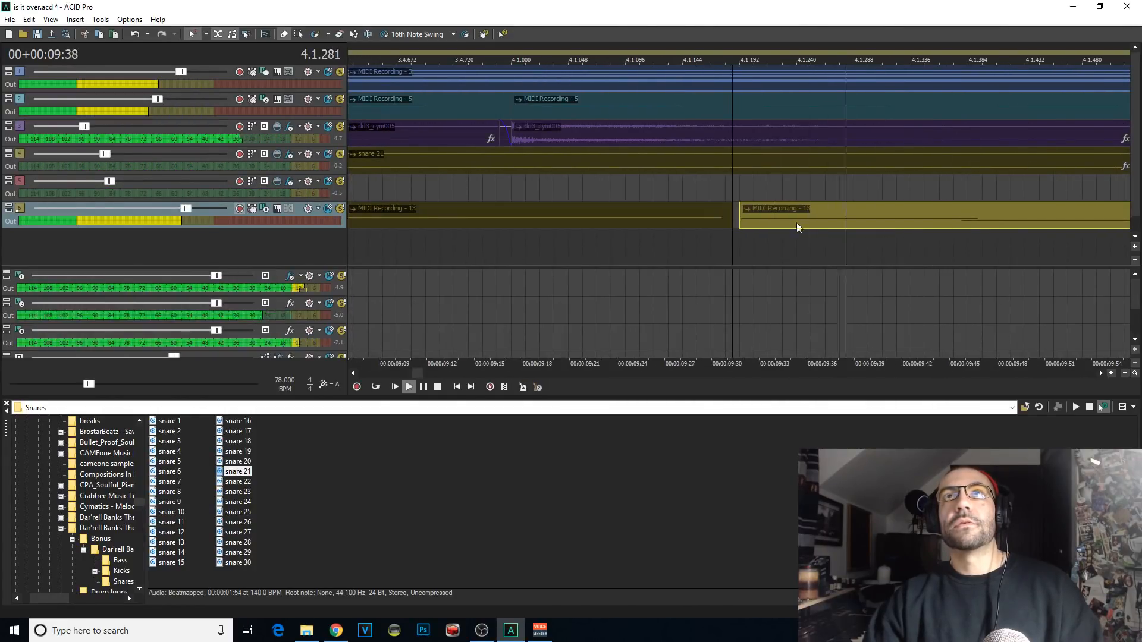
key("space")
left_click(953, 222)
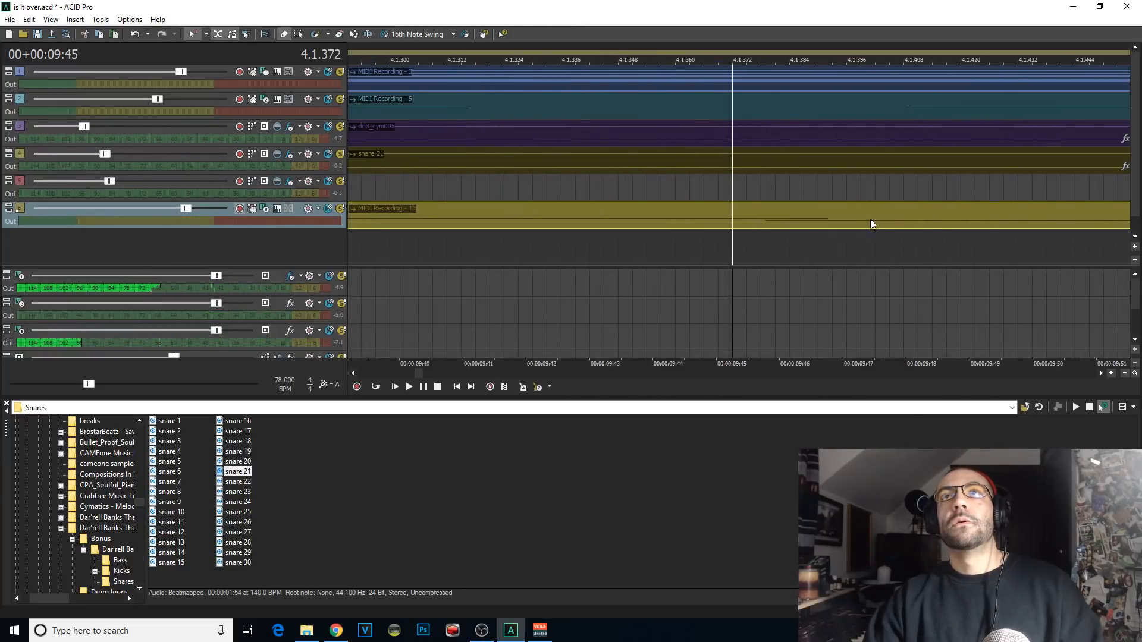
key("space")
scroll(766, 225, "down", 4)
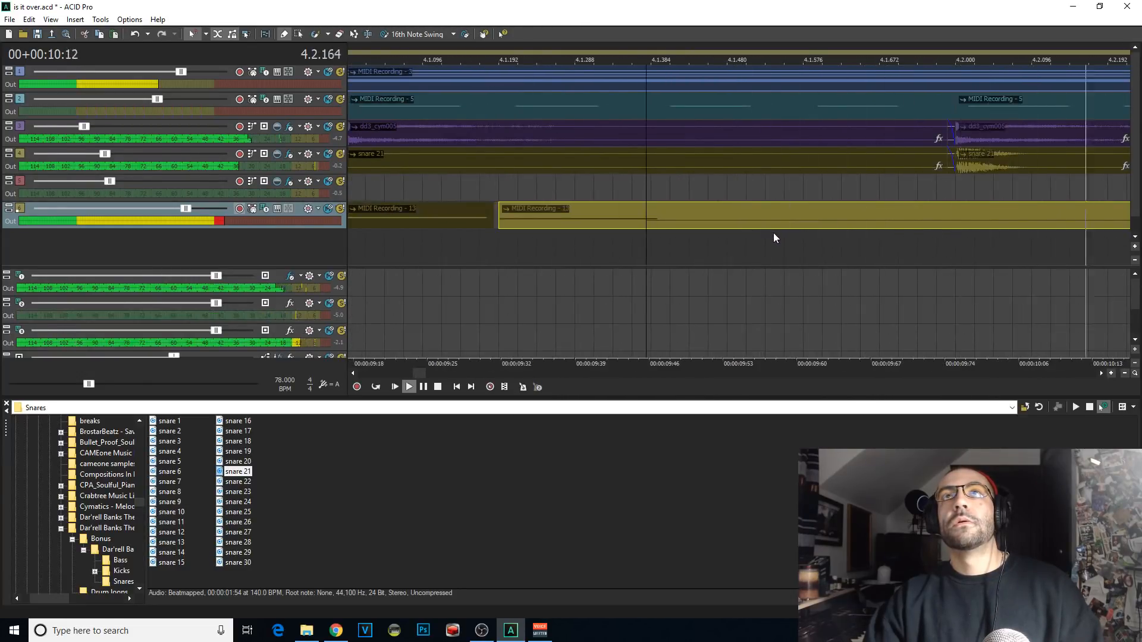
key("space")
key("space")
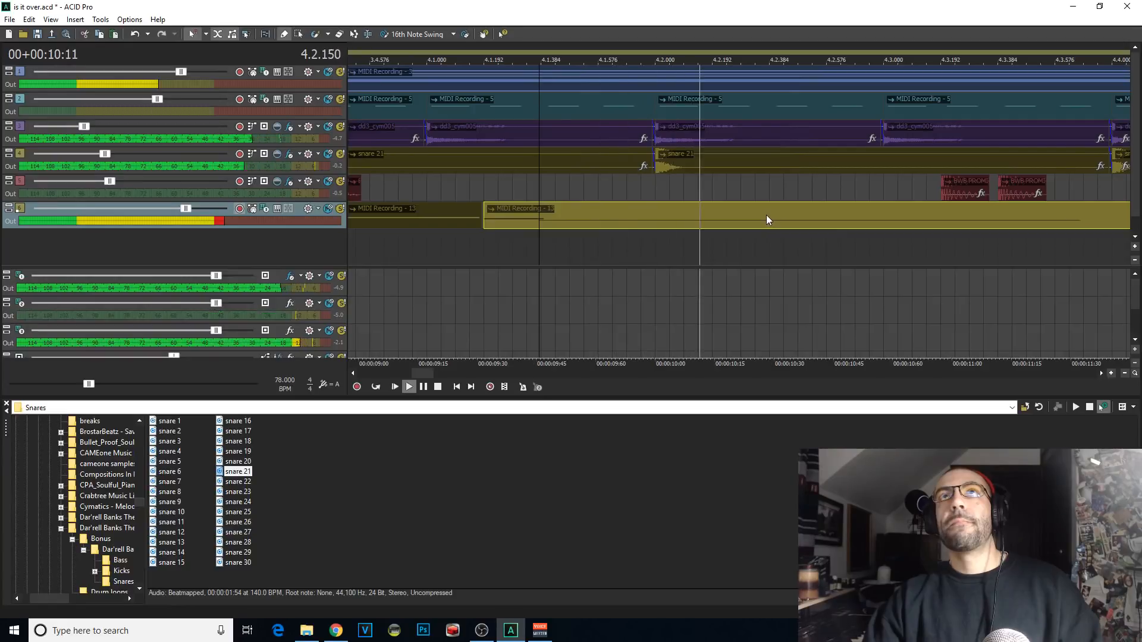
Step: Split the shifted Kontakt 5 clip at 4.2.384 and delete the part after the split
left_click(767, 216)
key("space")
key("s")
key("Delete")
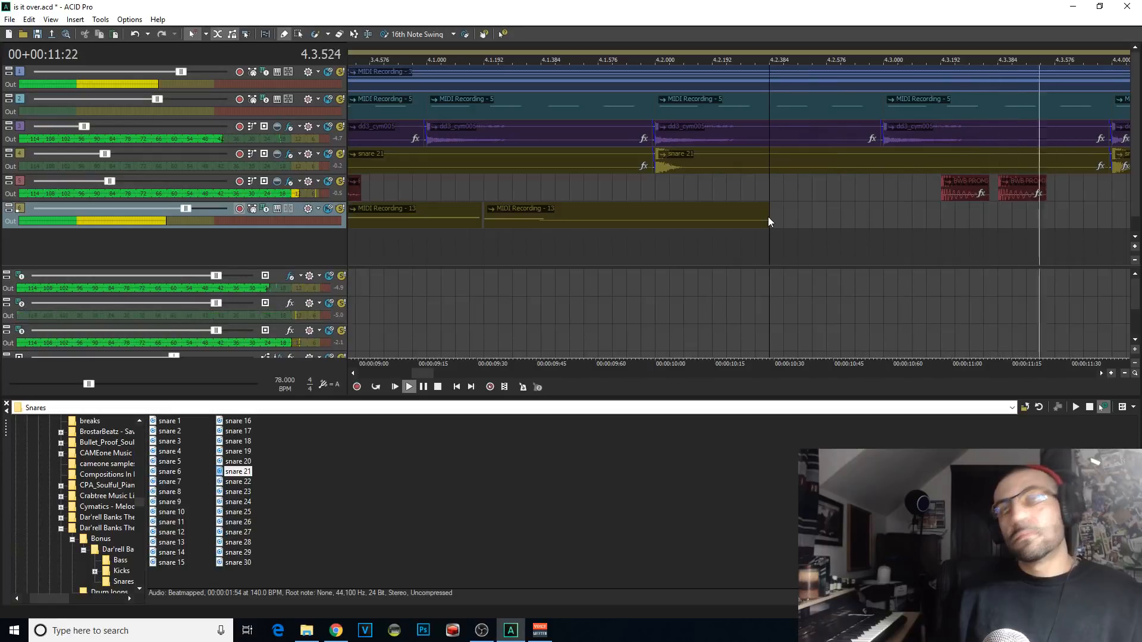
Step: Rehearse and record takes of the fourth Kontakt 5 phrase from 4.2.384 into bar 5
key("space")
key("space")
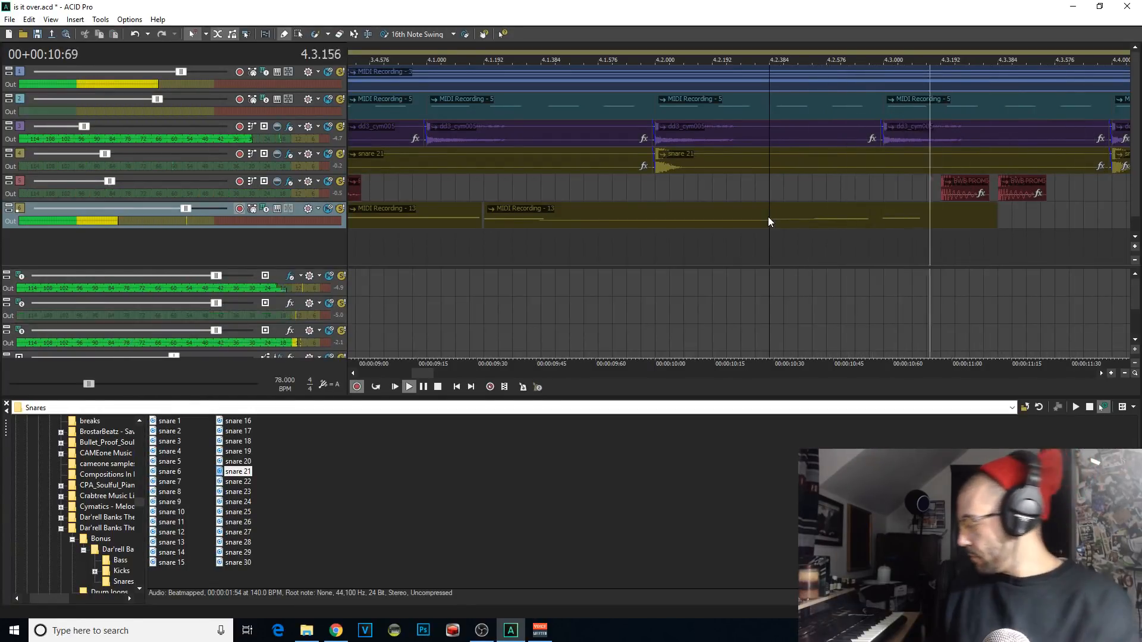
key("space")
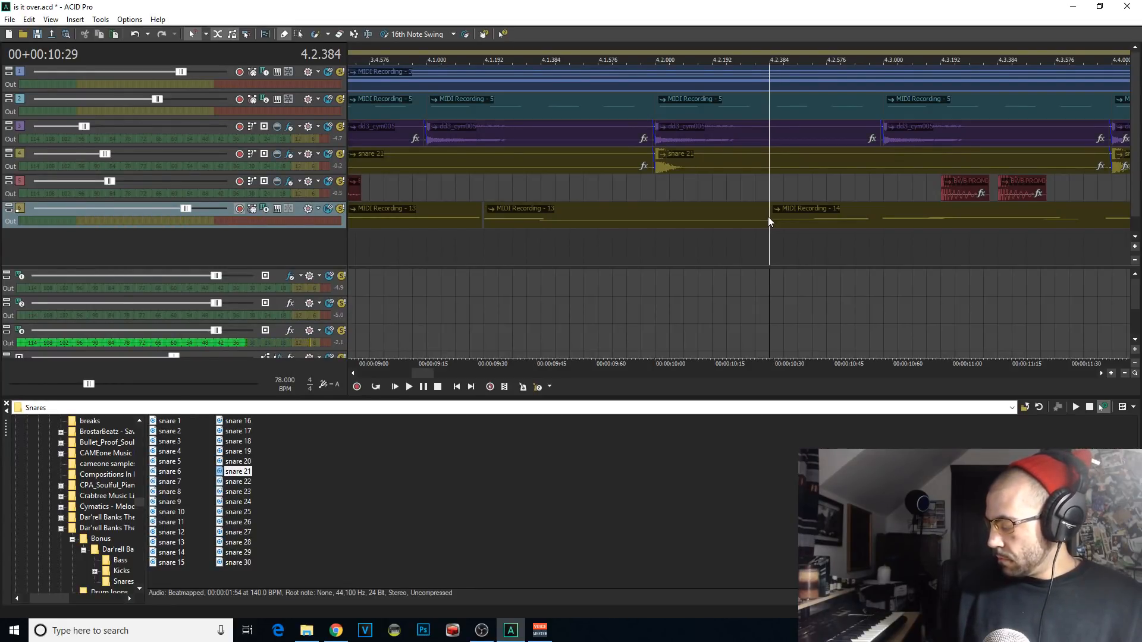
key("space")
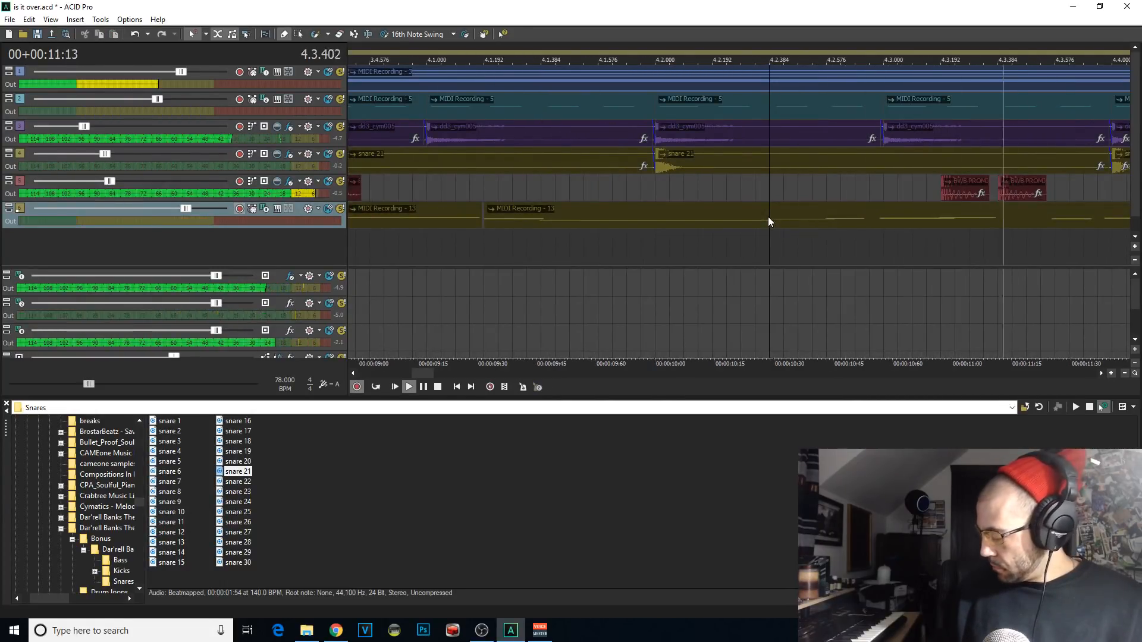
key("space")
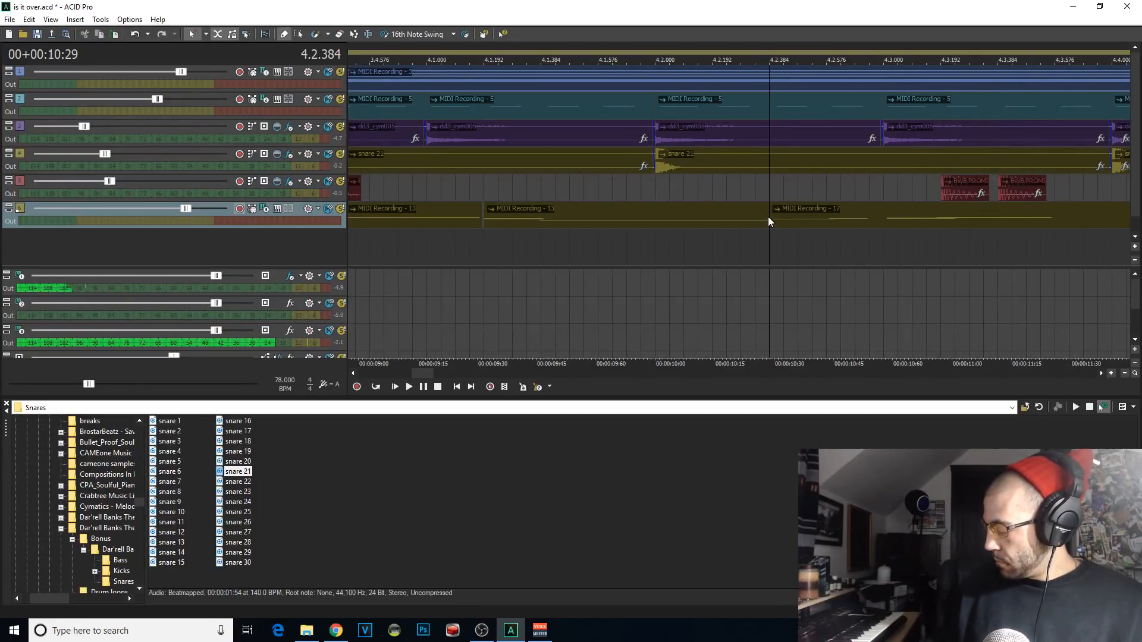
key("space")
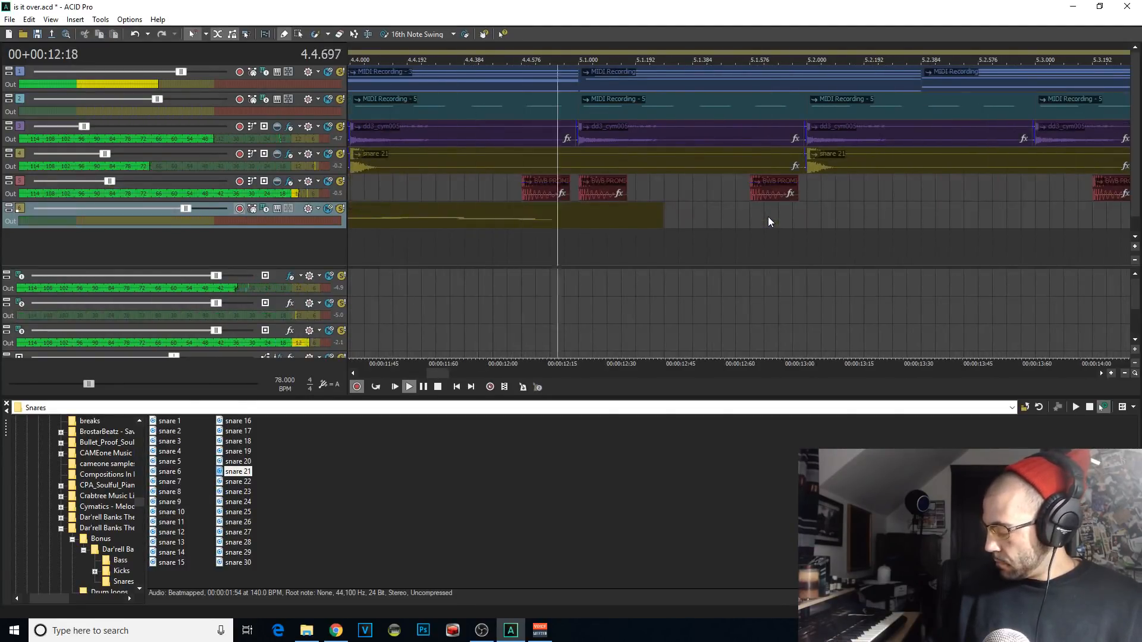
key("space")
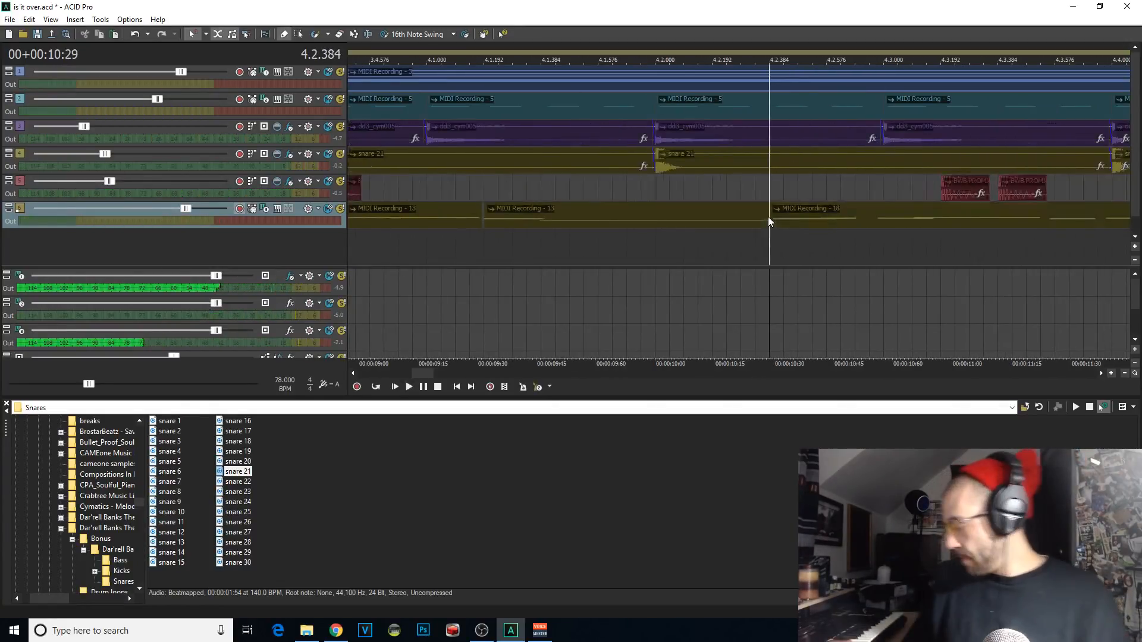
key("ctrl+r")
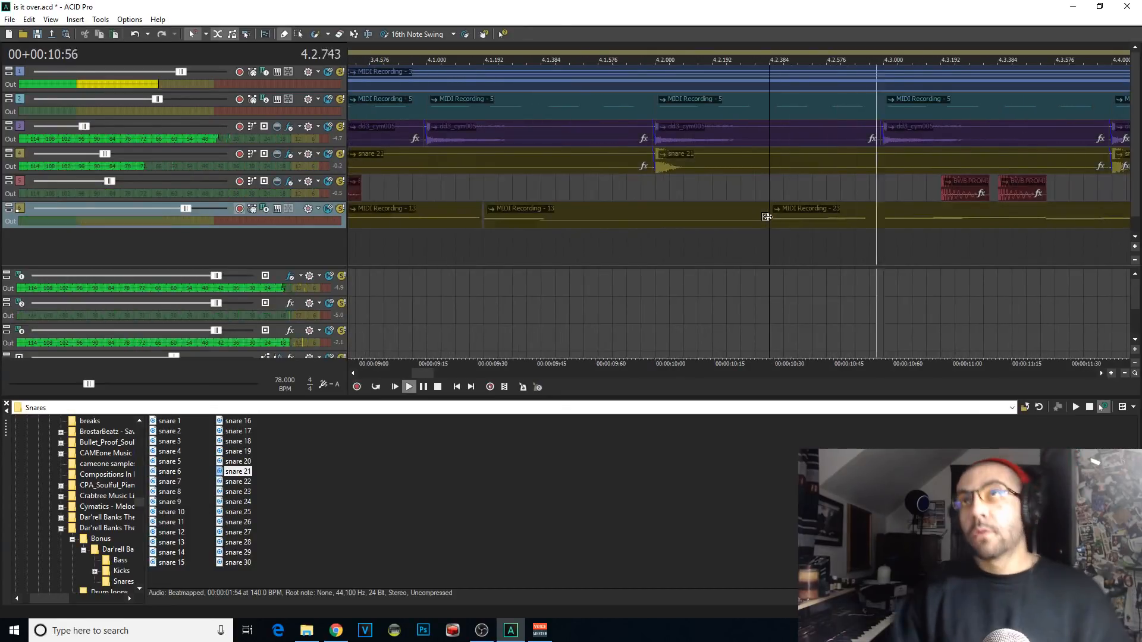
Step: Split the fourth Kontakt 5 recording at 4.4.384 and delete the remainder
scroll(800, 199, "down", 1)
key("space")
left_click(876, 220)
key("s")
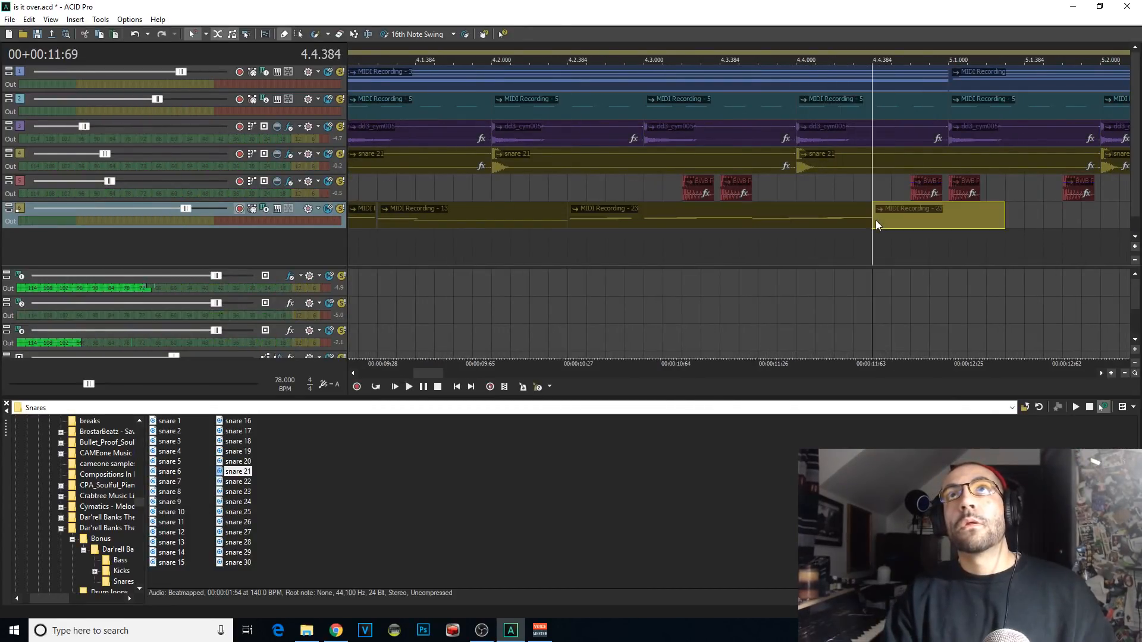
key("Delete")
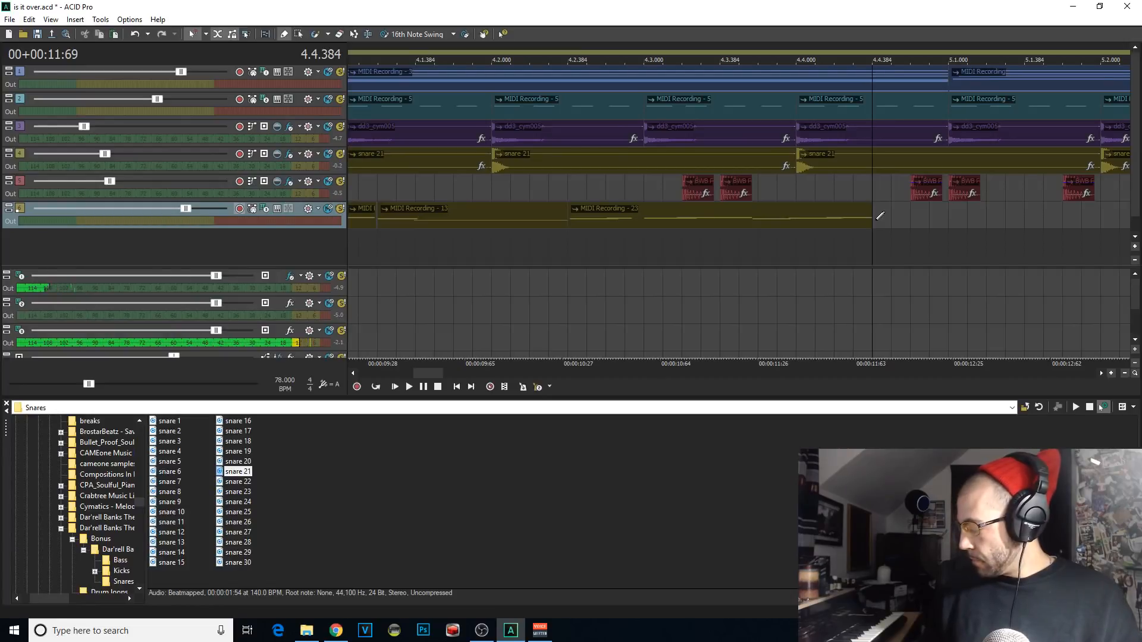
Step: Rehearse and record takes of the fifth Kontakt 5 phrase from 4.4.384 into bar 5
key("space")
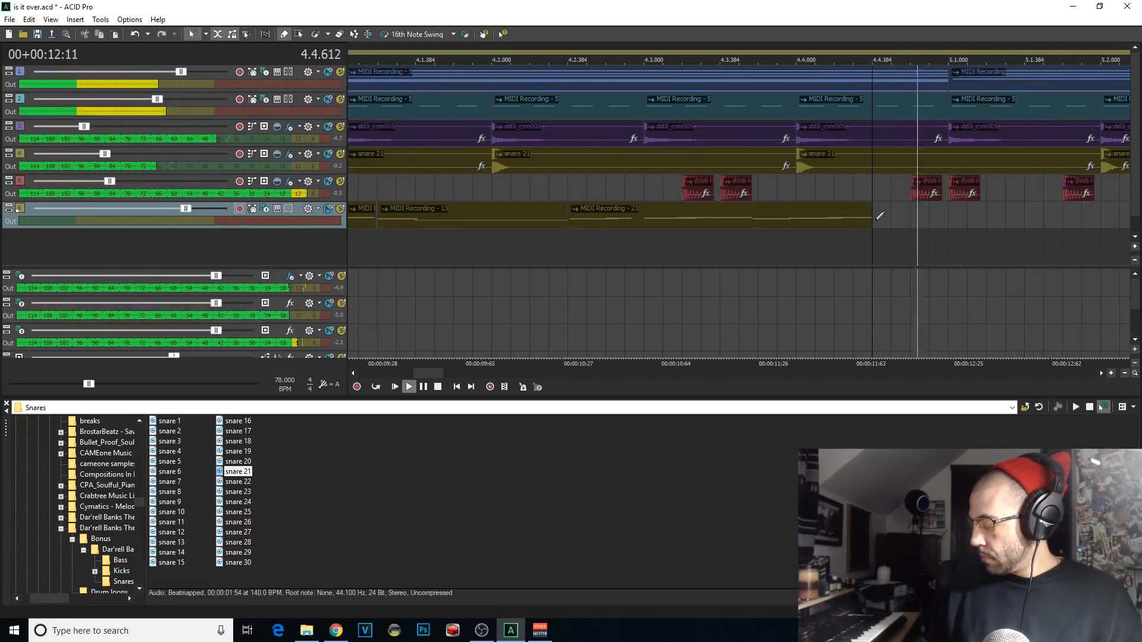
key("space")
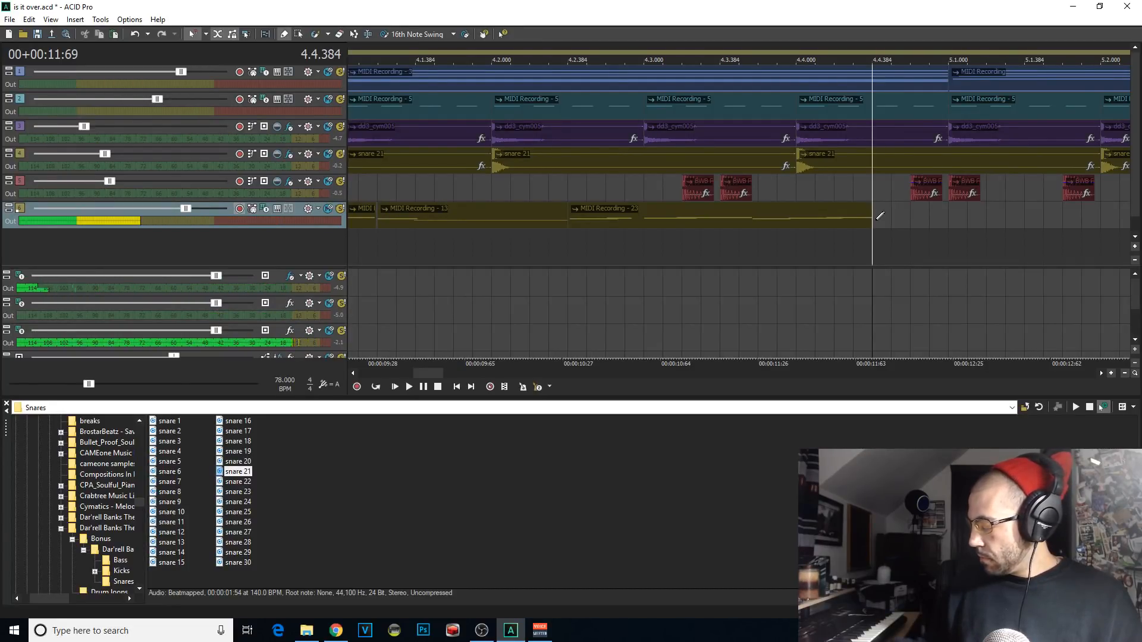
key("space")
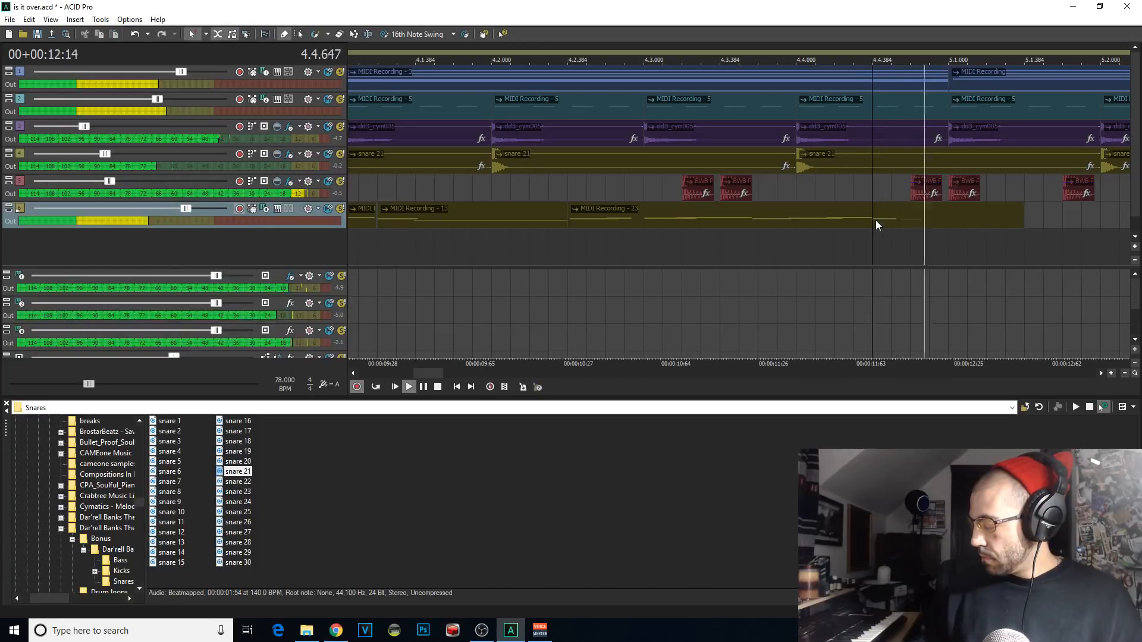
key("space")
key("space")
key("space")
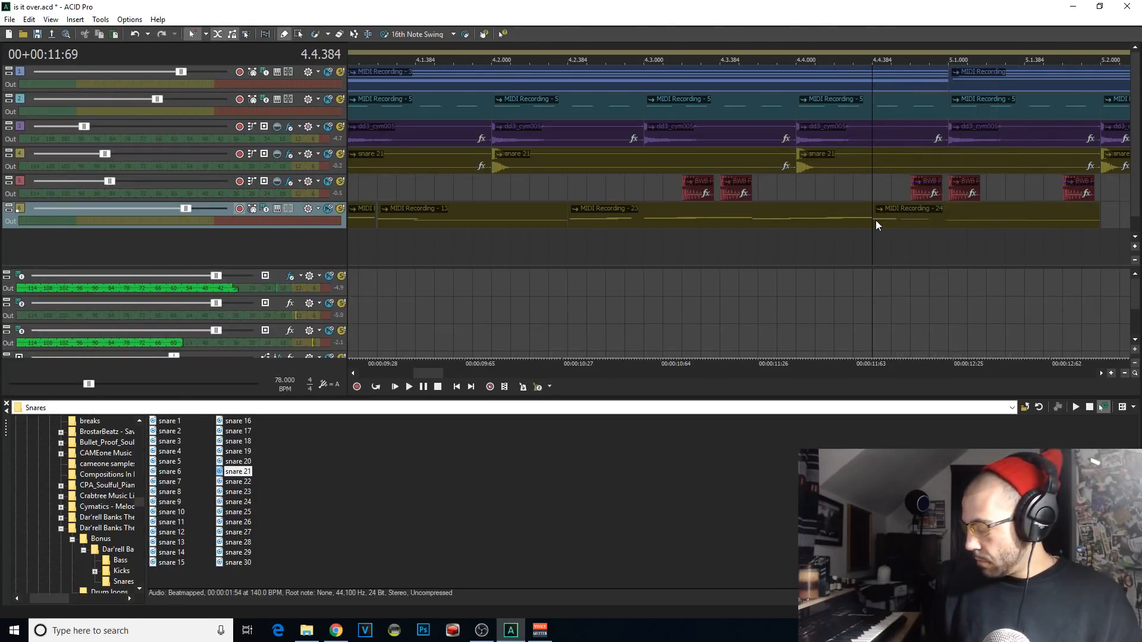
key("space")
key("space")
Step: Split the fifth Kontakt 5 recording at 5.1.000 and delete the part after the split
key("space")
scroll(608, 219, "down", 4)
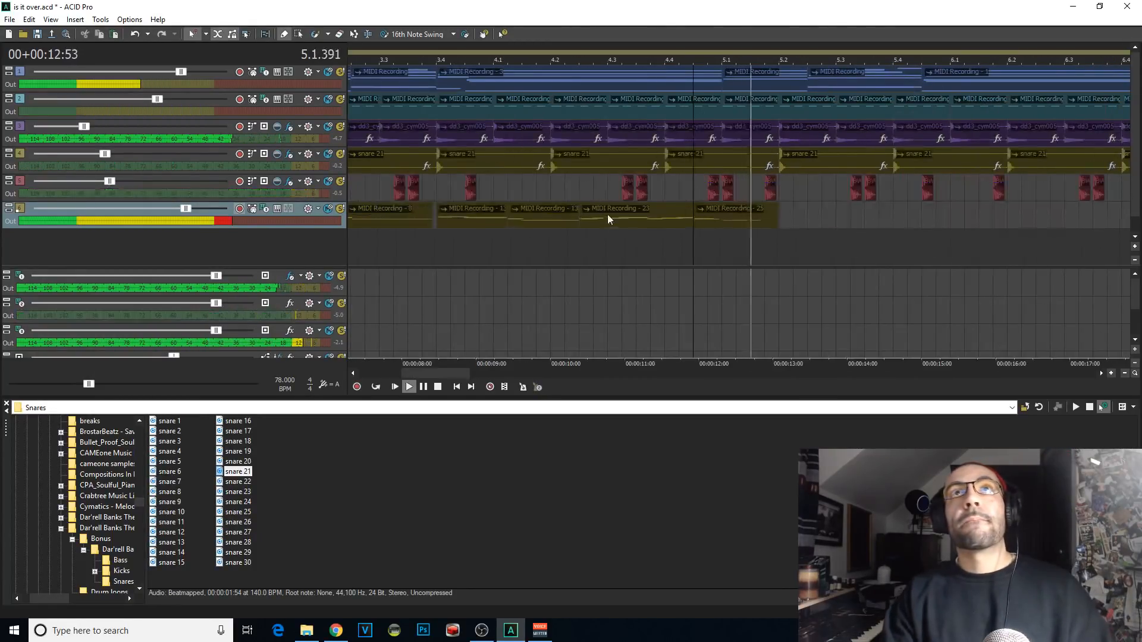
key("space")
left_click(727, 226)
key("s")
key("Delete")
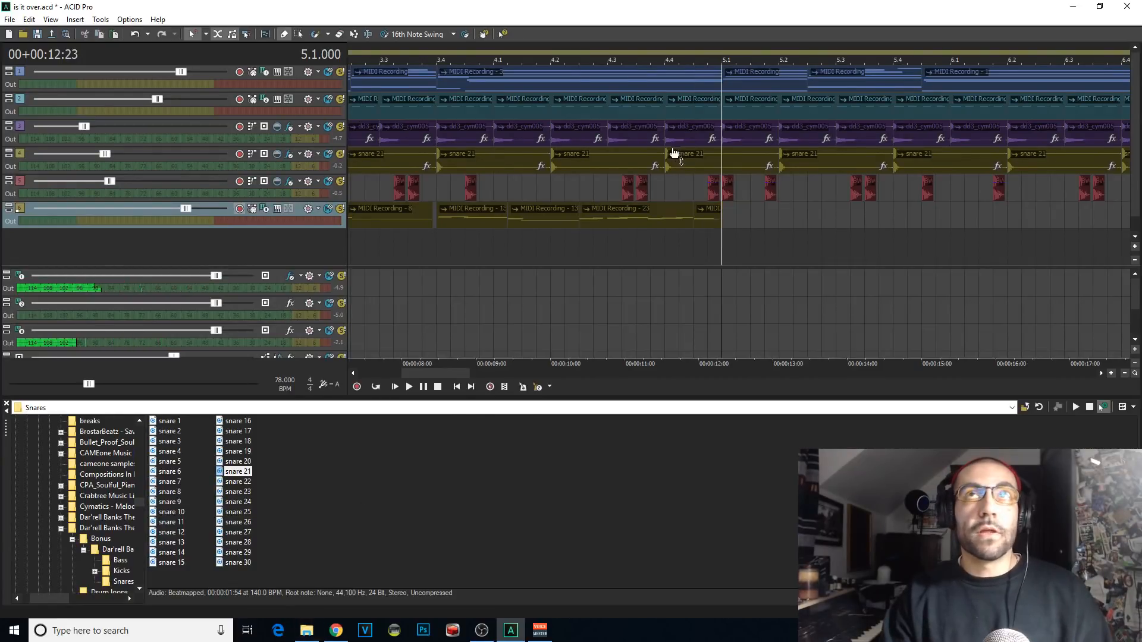
Step: Save the project, then copy all the Kontakt 5 clips in bars 1 to 4 and paste them at 5.1.000
scroll(674, 153, "down", 3)
key("ctrl+s")
left_click(298, 35)
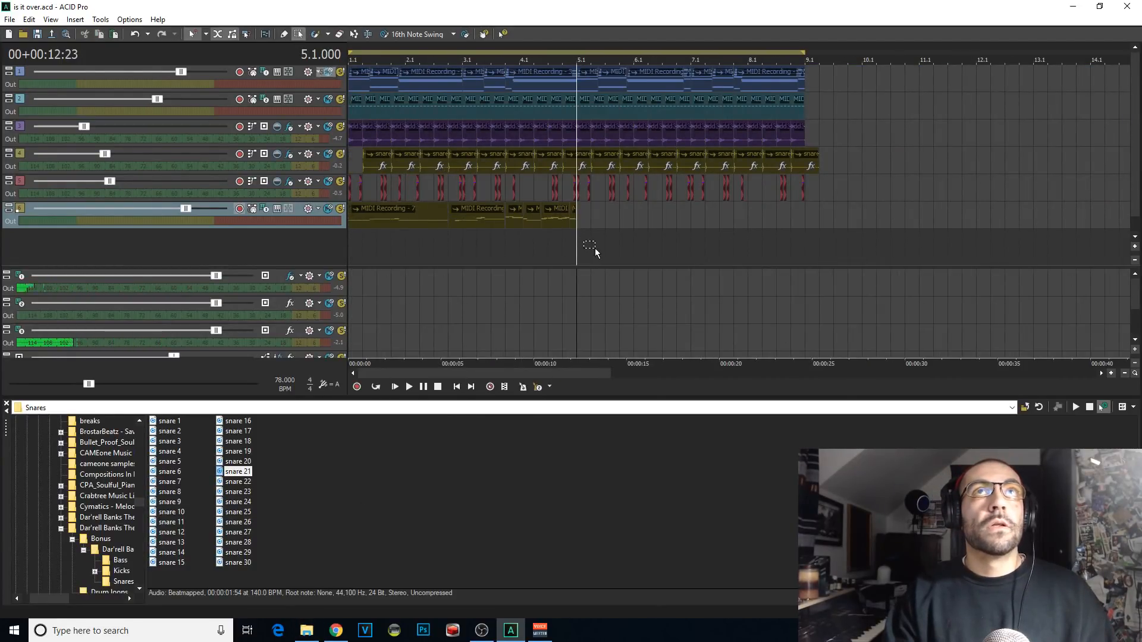
left_click_drag(613, 217, 277, 214)
key("ctrl+c")
key("space")
Step: Play back the pasted Kontakt 5 clips from 5.1.000 with loop playback switched on and save the project
key("space")
key("ctrl+v")
left_click(576, 248)
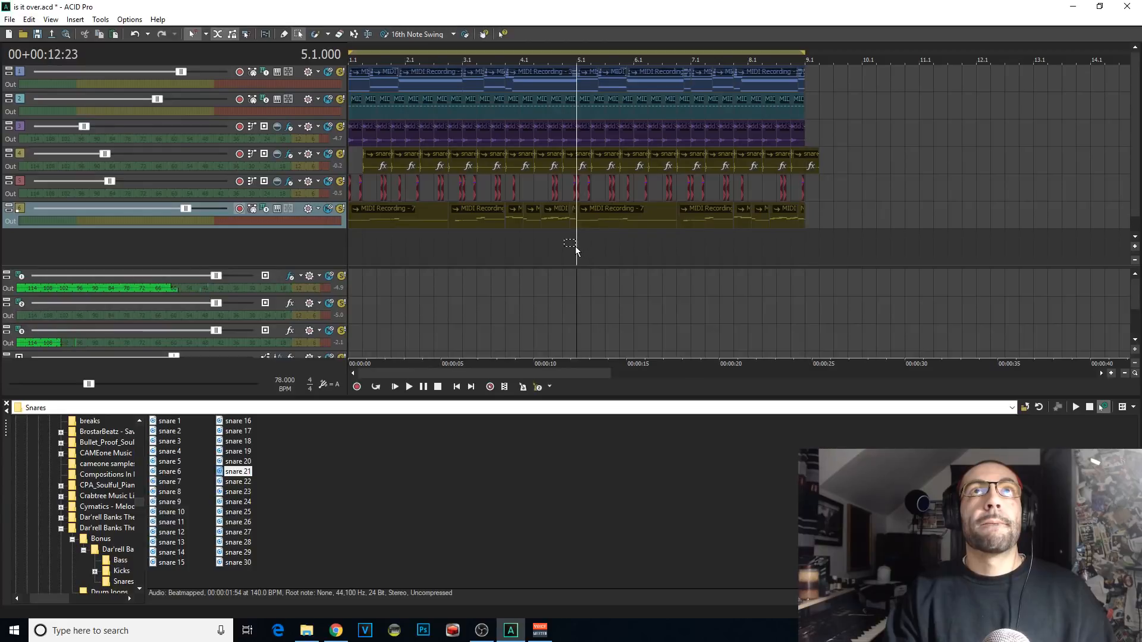
key("space")
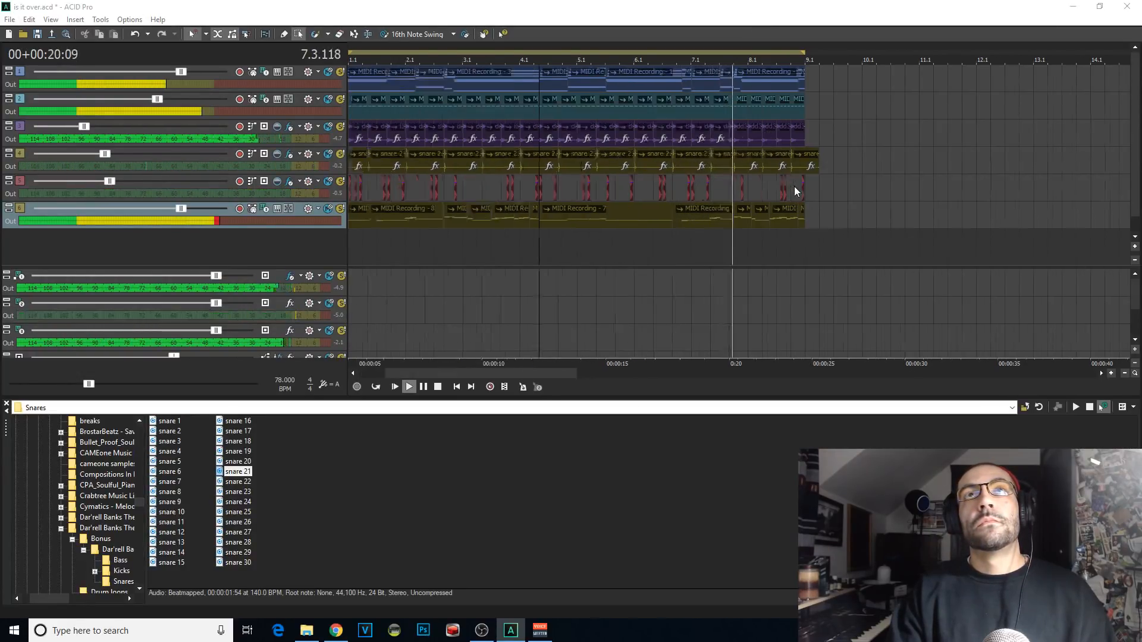
scroll(795, 187, "up", 1)
scroll(750, 226, "down", 2)
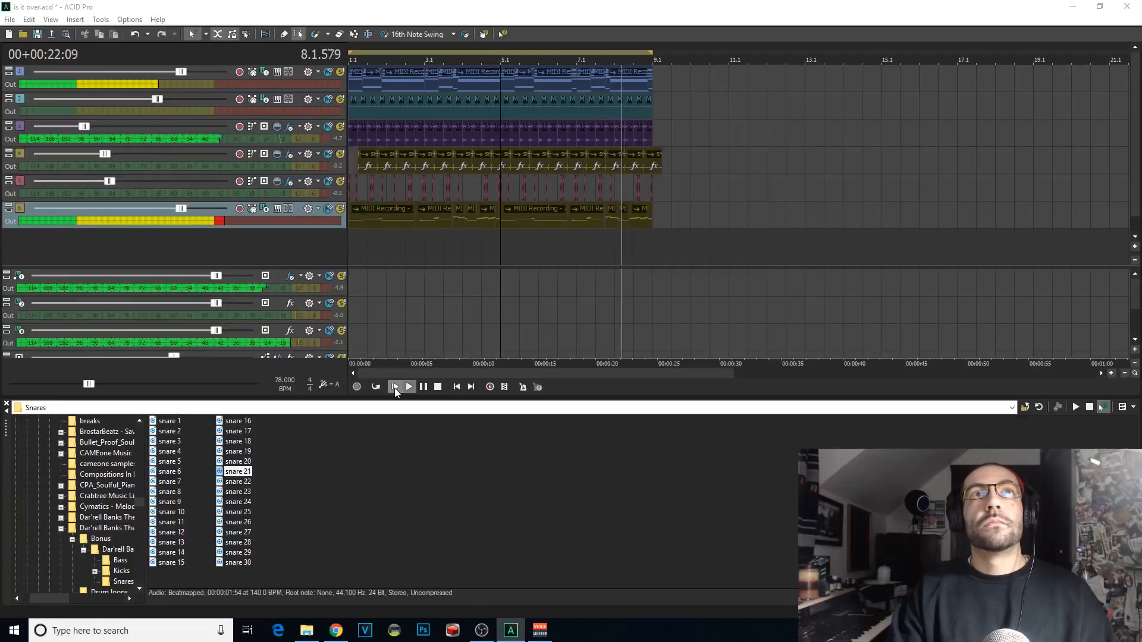
left_click(375, 387)
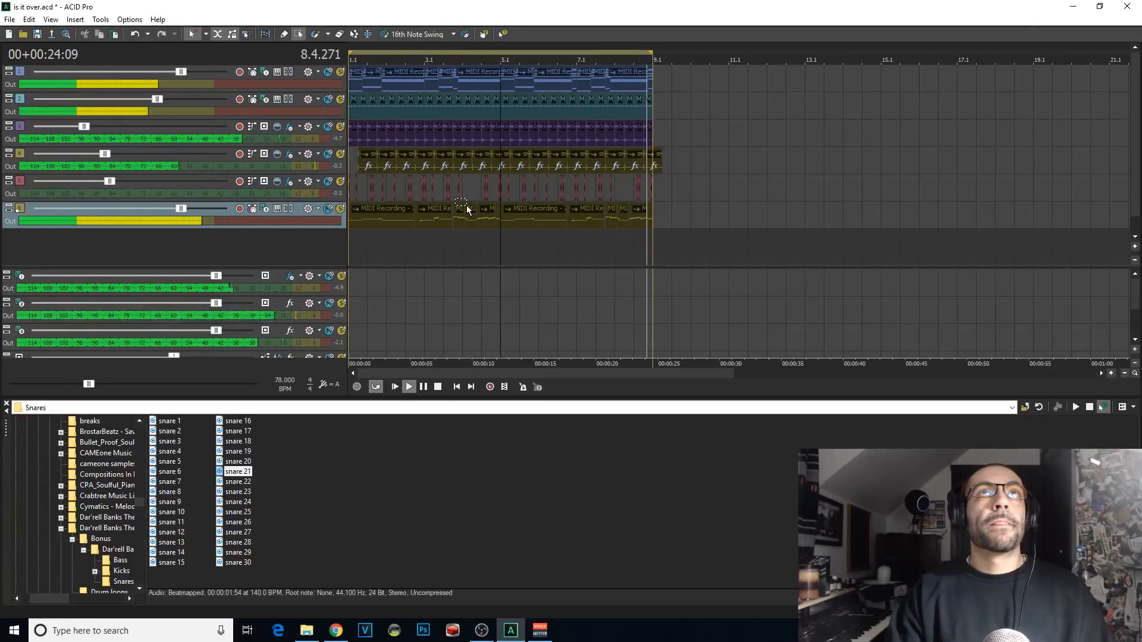
key("ctrl+s")
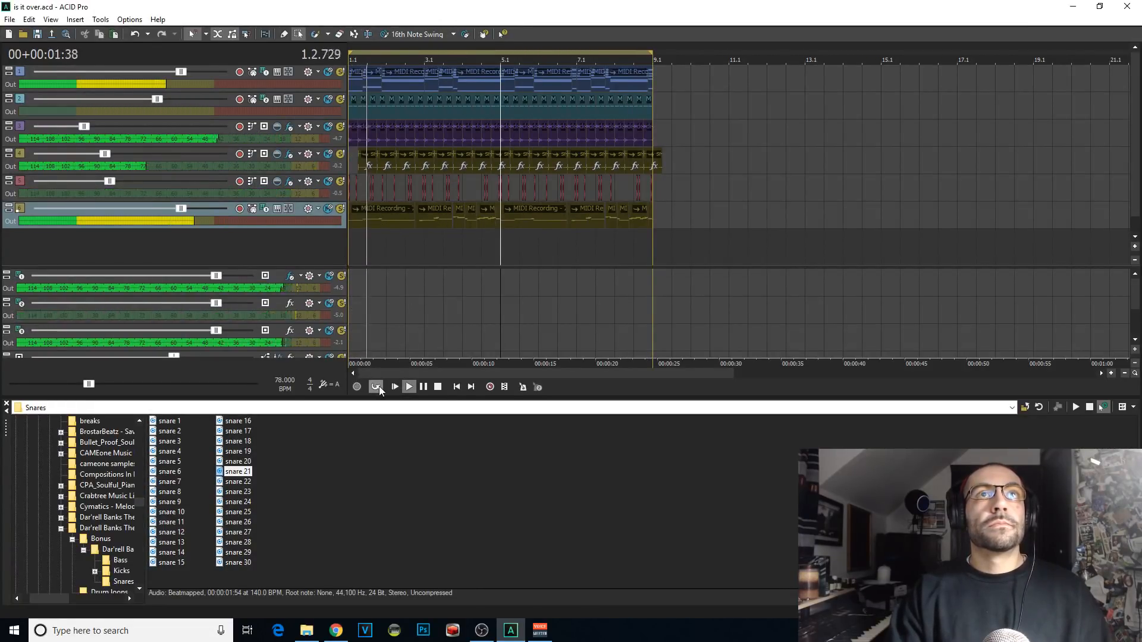
Step: Insert a new MIDI track below the Kontakt 5 track and route it to a new Lounge Lizard EP-4 soft synth
right_click(254, 233)
left_click(287, 266)
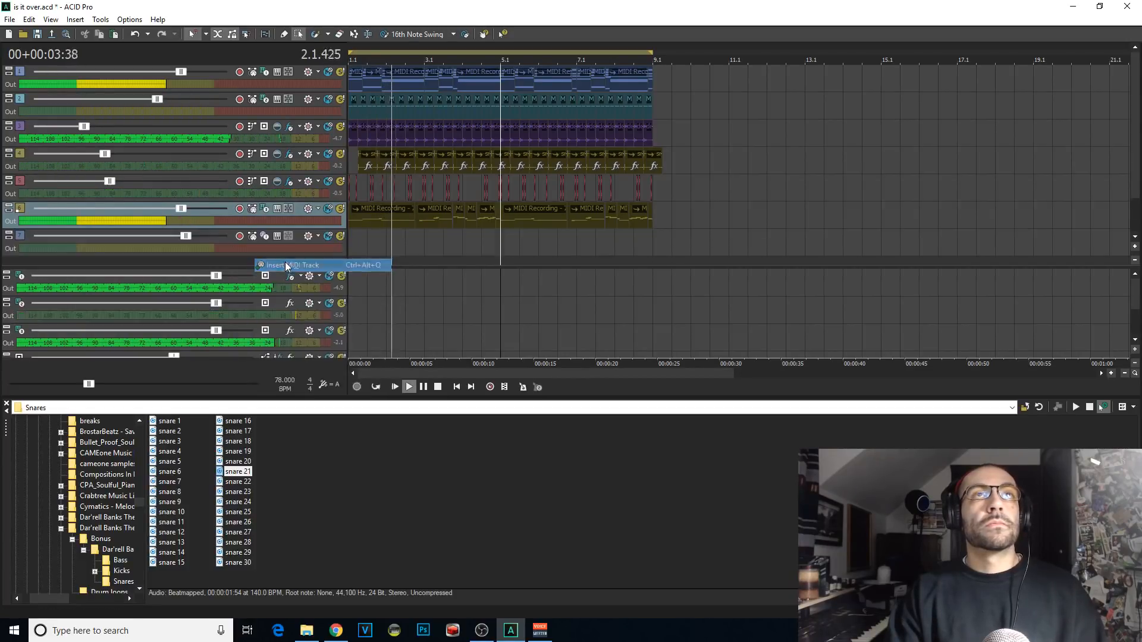
left_click(265, 236)
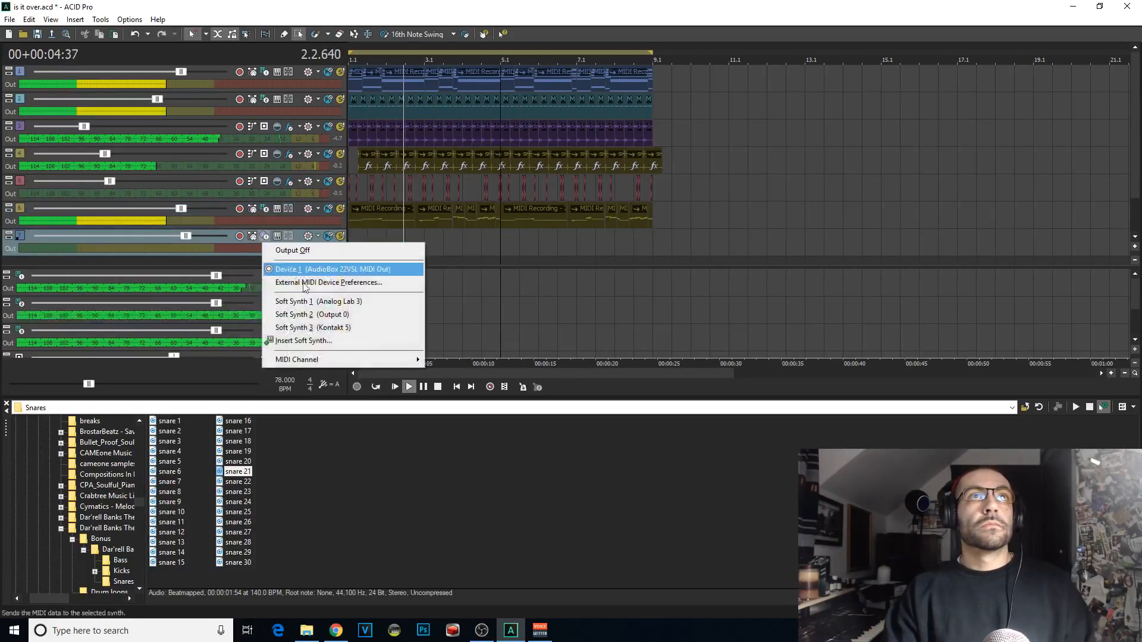
left_click(341, 343)
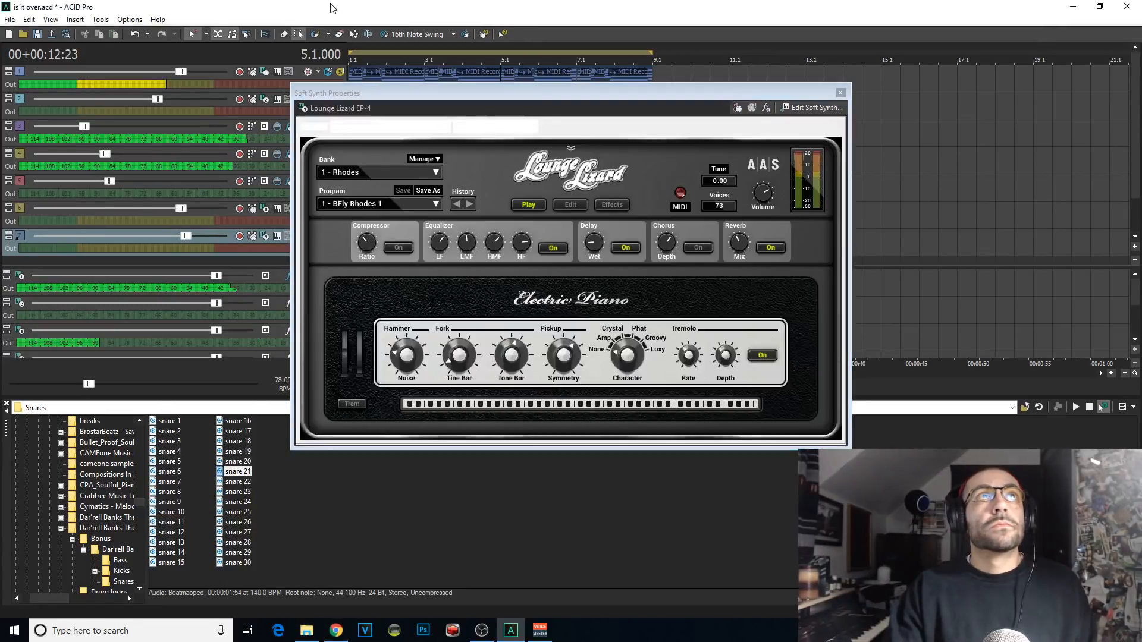
left_click_drag(380, 93, 562, 93)
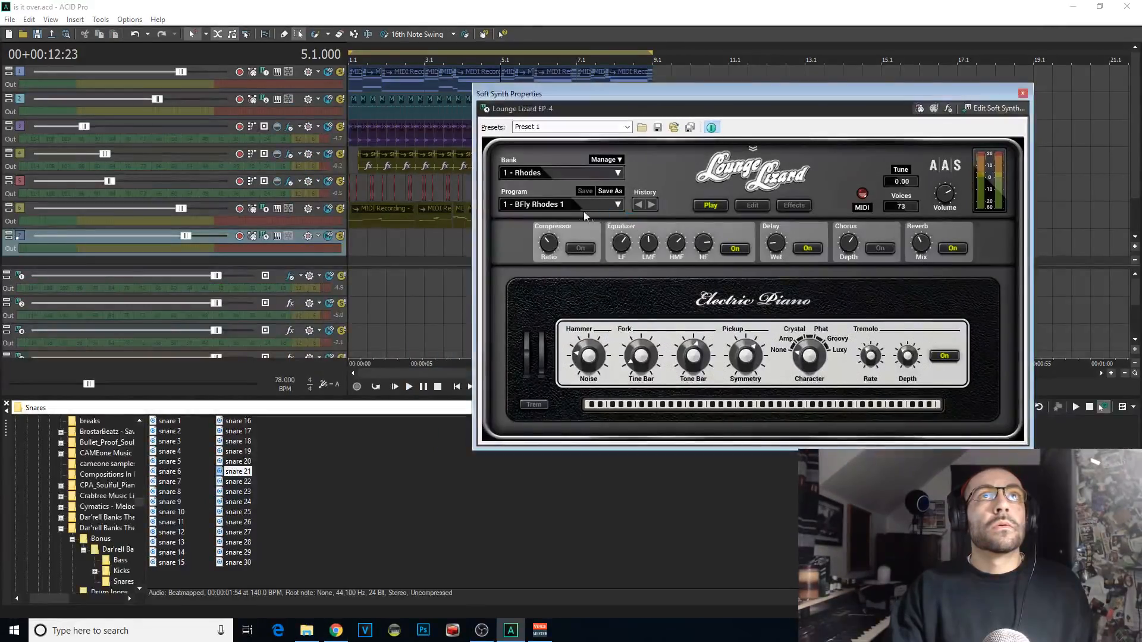
Step: Enlarge the track heights and move the Lounge Lizard EP-4 window clear of the new MIDI track
left_click(359, 247)
key("space")
left_click(336, 630)
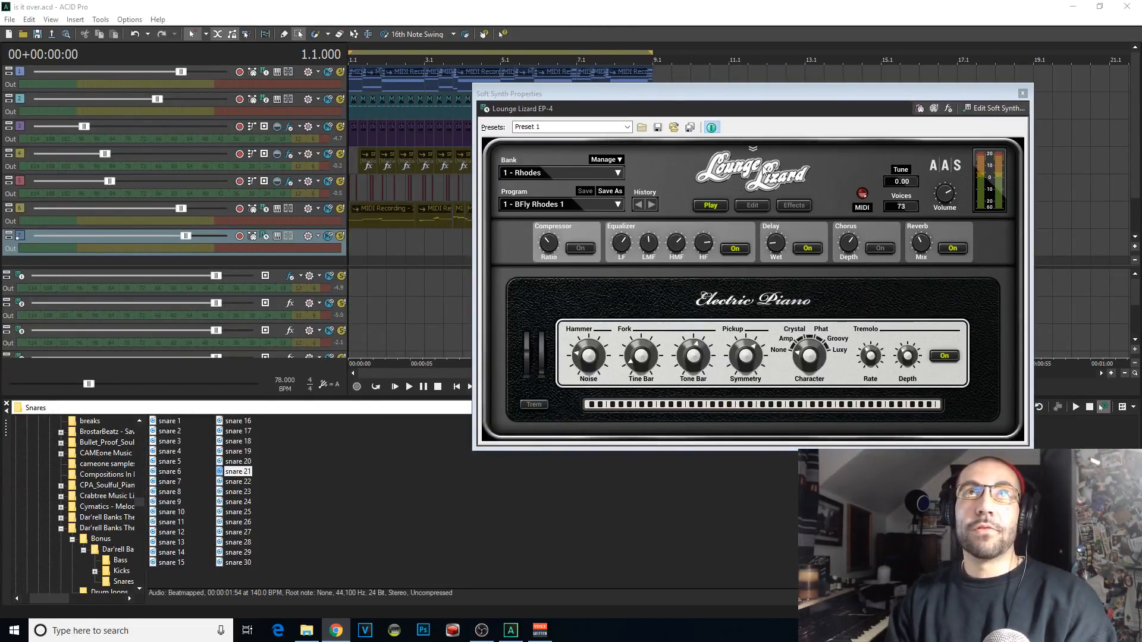
left_click_drag(553, 100, 836, 101)
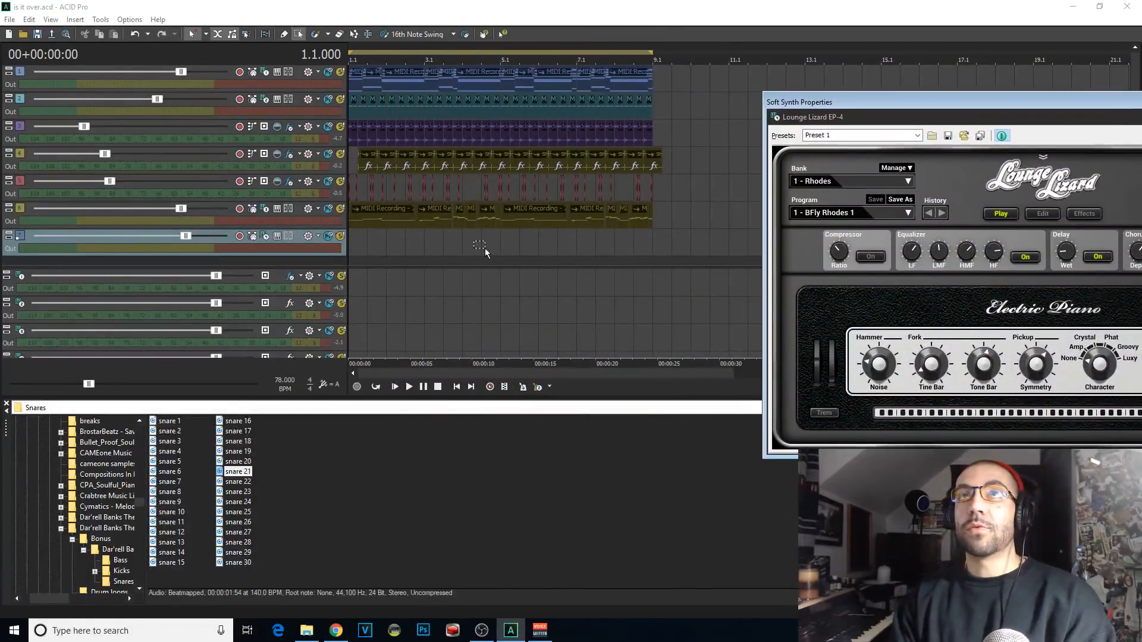
left_click(352, 244)
left_click(359, 244)
left_click(351, 244)
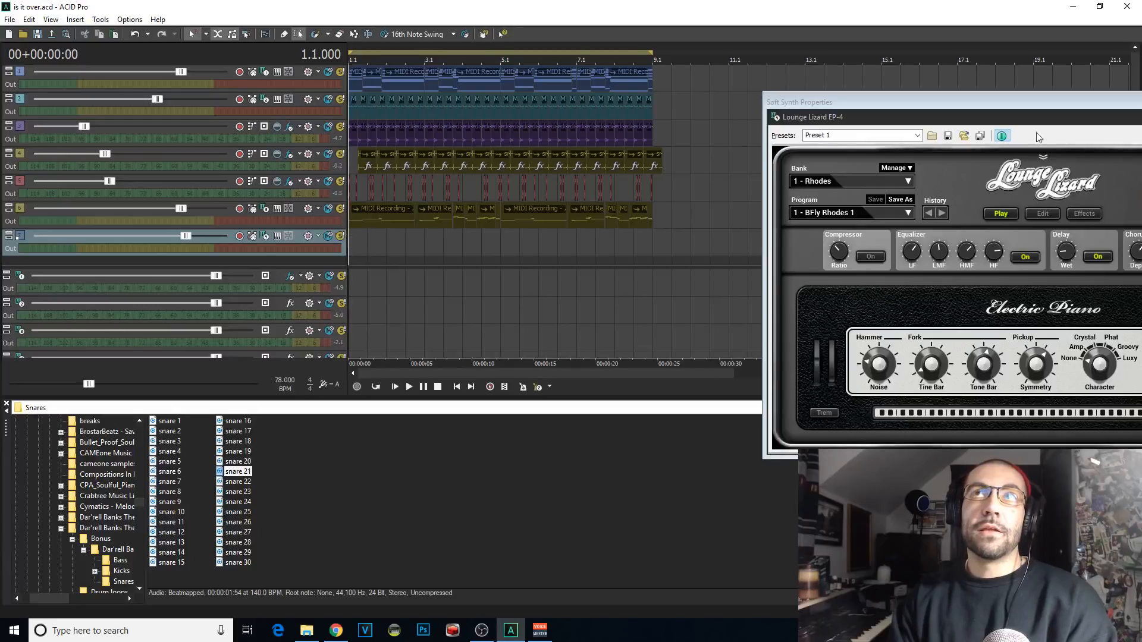
left_click_drag(1021, 100, 846, 297)
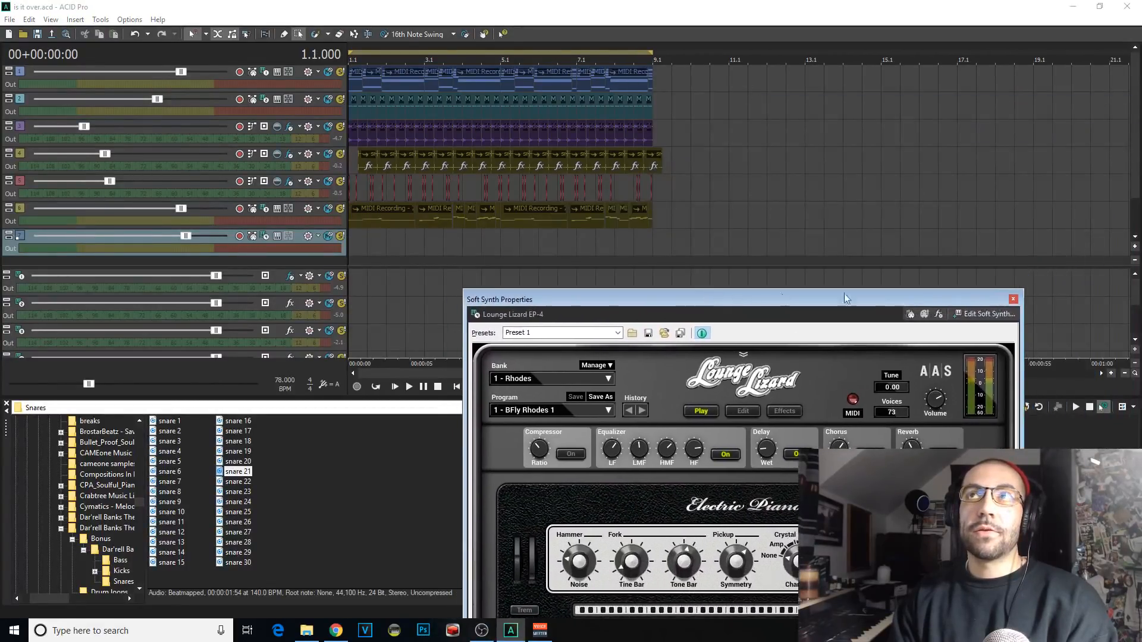
left_click(1135, 247)
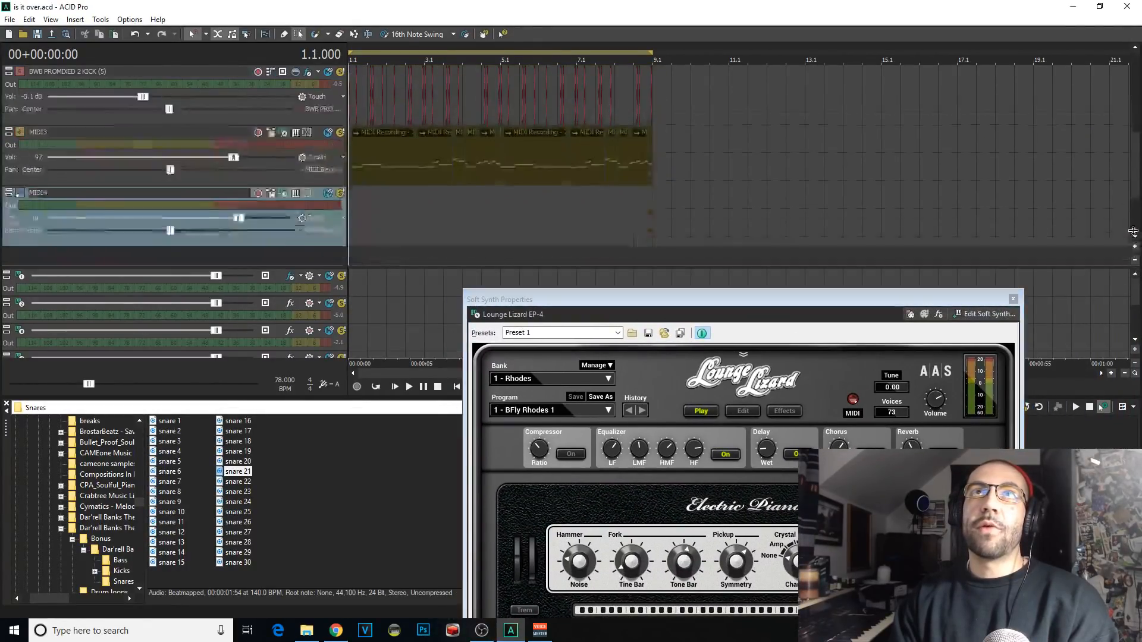
mouse_move(586, 301)
left_mouse_down()
mouse_move(733, 271)
mouse_move(838, 216)
left_mouse_up()
Step: Show all eight bars of the timeline and place the Lounge Lizard EP-4 window just below the MIDI4 track
mouse_move(373, 229)
left_mouse_down()
mouse_move(384, 235)
mouse_move(364, 231)
left_mouse_up()
left_click(502, 230)
scroll(640, 250, "up", 3)
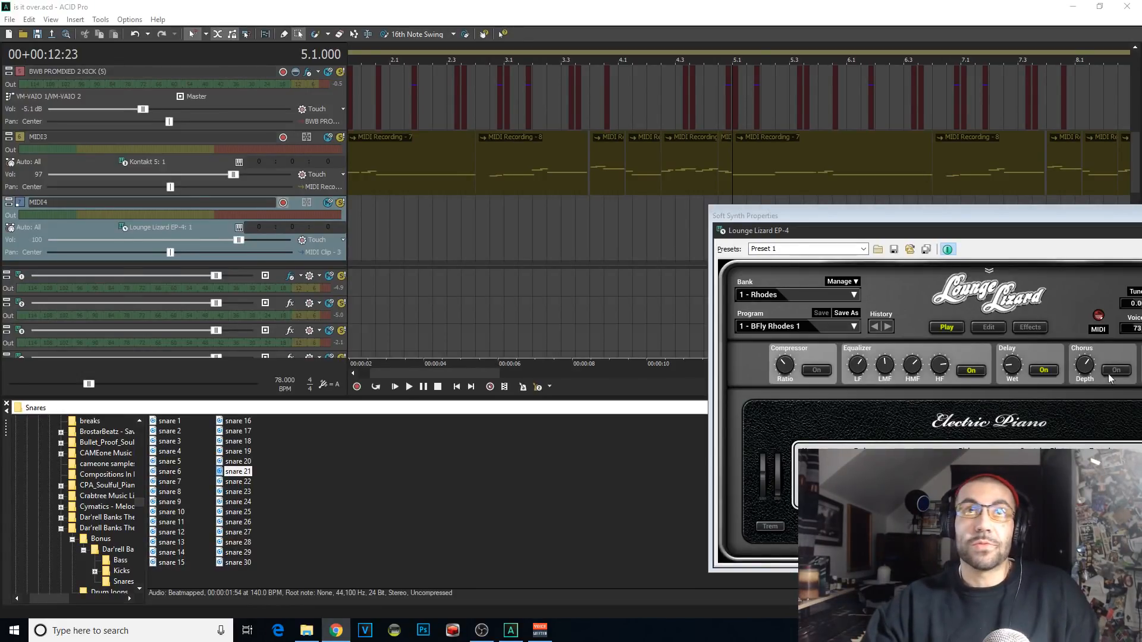
left_click(350, 224)
left_click_drag(710, 213, 832, 238)
scroll(737, 217, "down", 2)
left_click(543, 213)
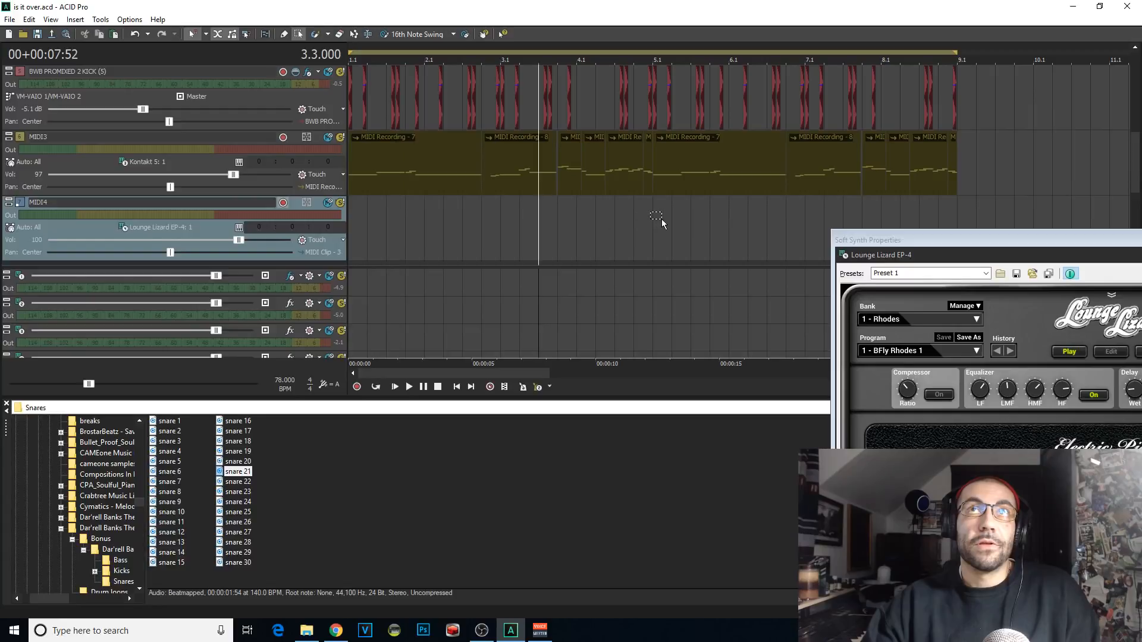
left_click(661, 219)
left_click(638, 232)
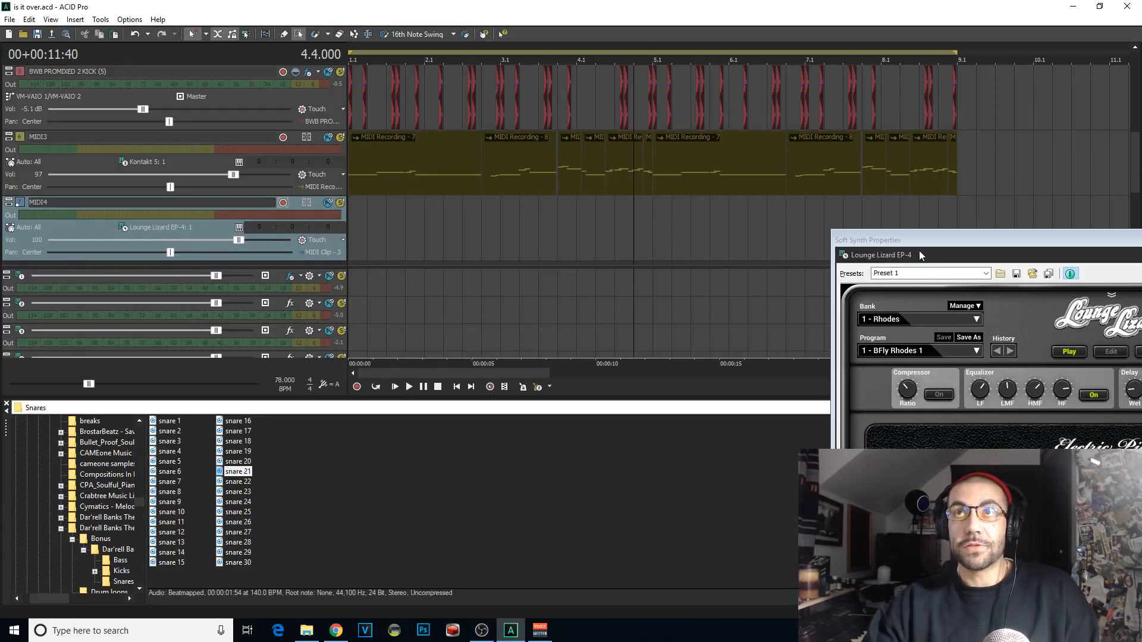
left_click_drag(919, 241, 615, 263)
left_click(630, 226)
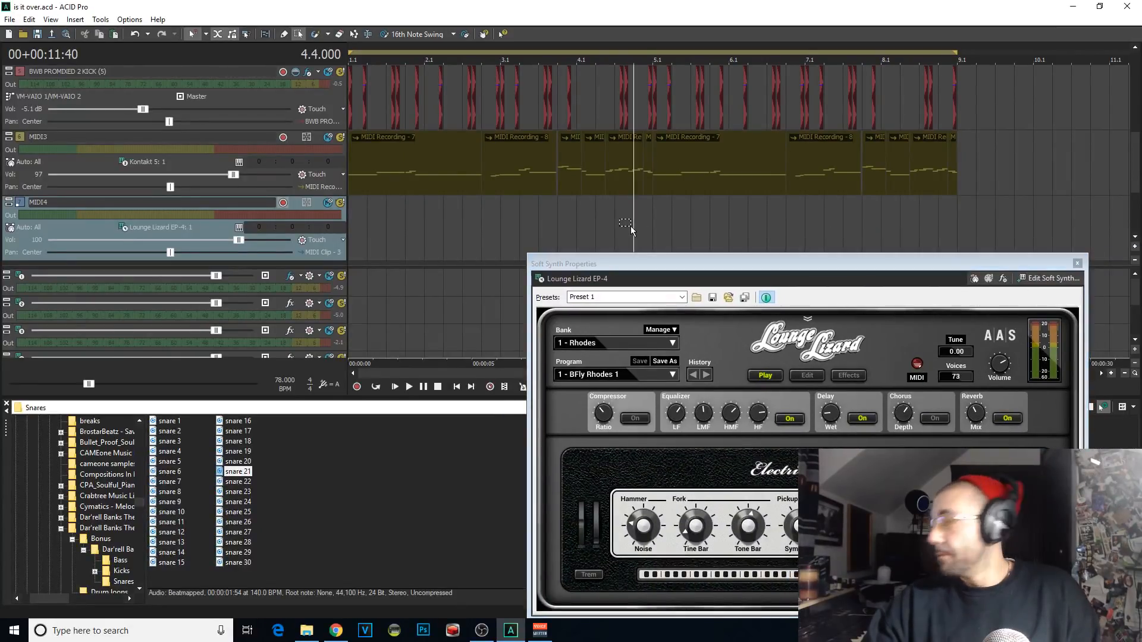
mouse_move(1141, 158)
left_mouse_down()
mouse_move(998, 175)
mouse_move(1141, 157)
left_mouse_up()
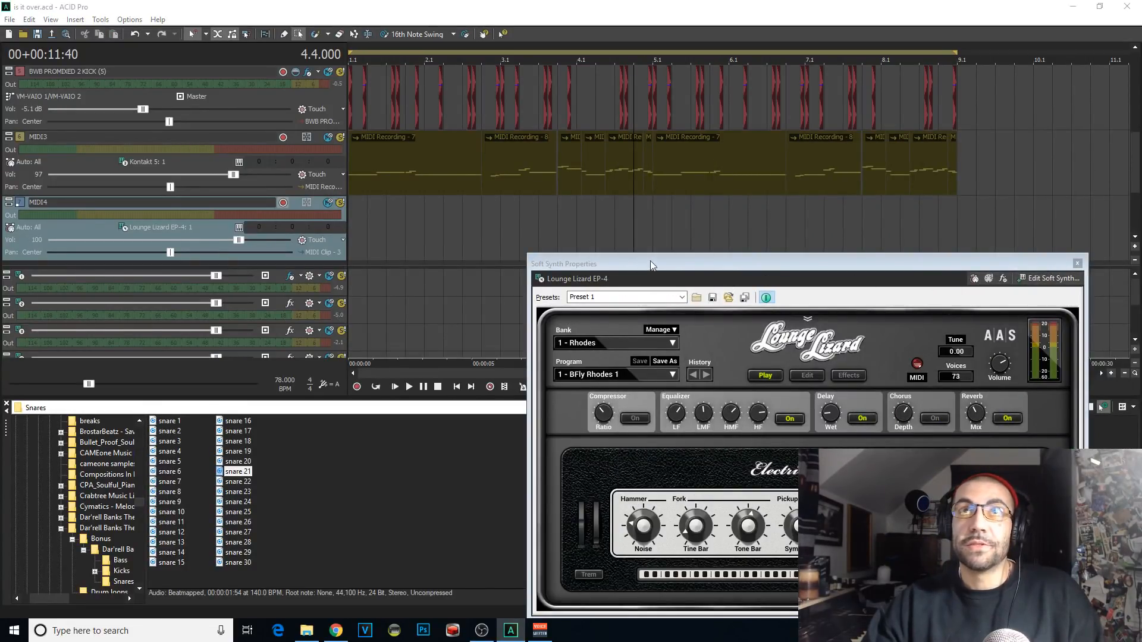
left_click_drag(650, 261, 594, 258)
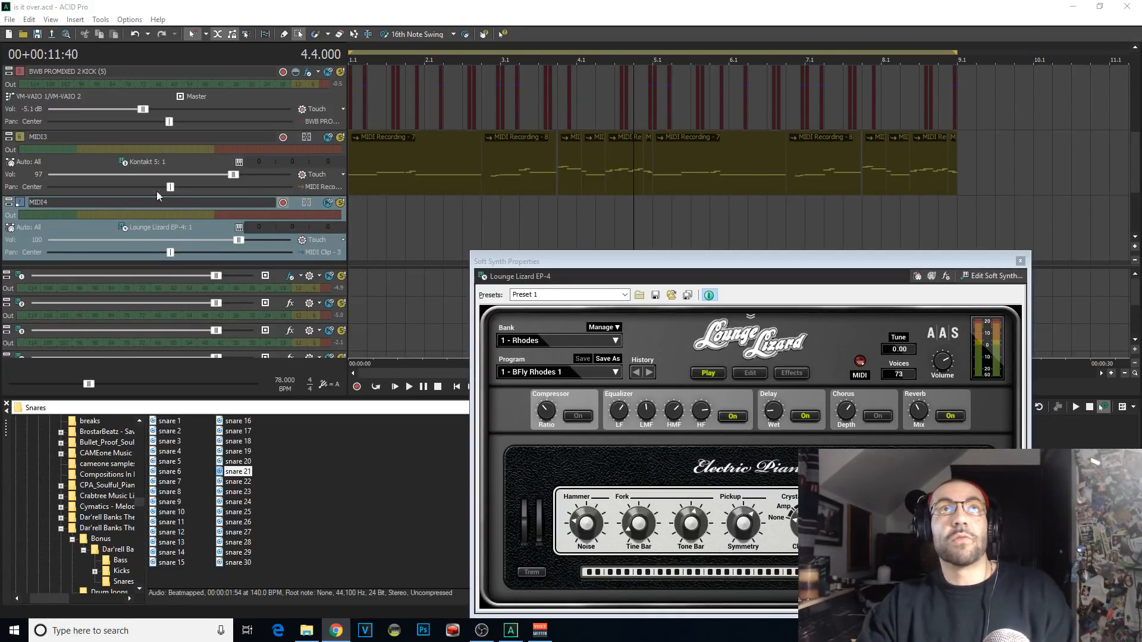
Step: Rehearse the Lounge Lizard EP-4 part over playback from 1.1.000, restarting several times
left_click(355, 218)
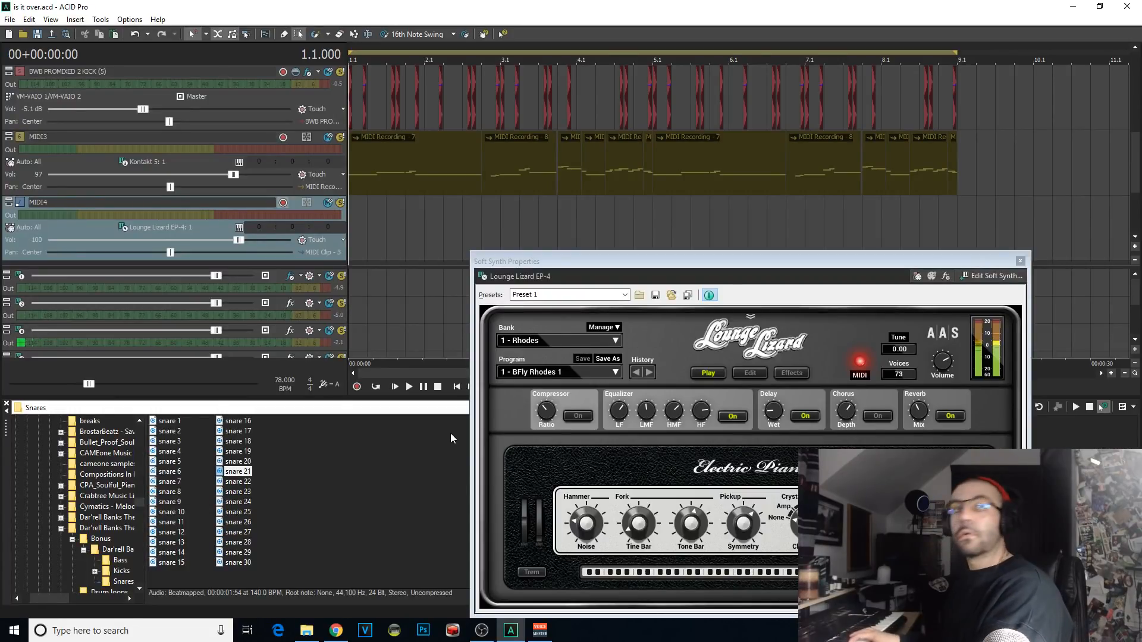
key("space")
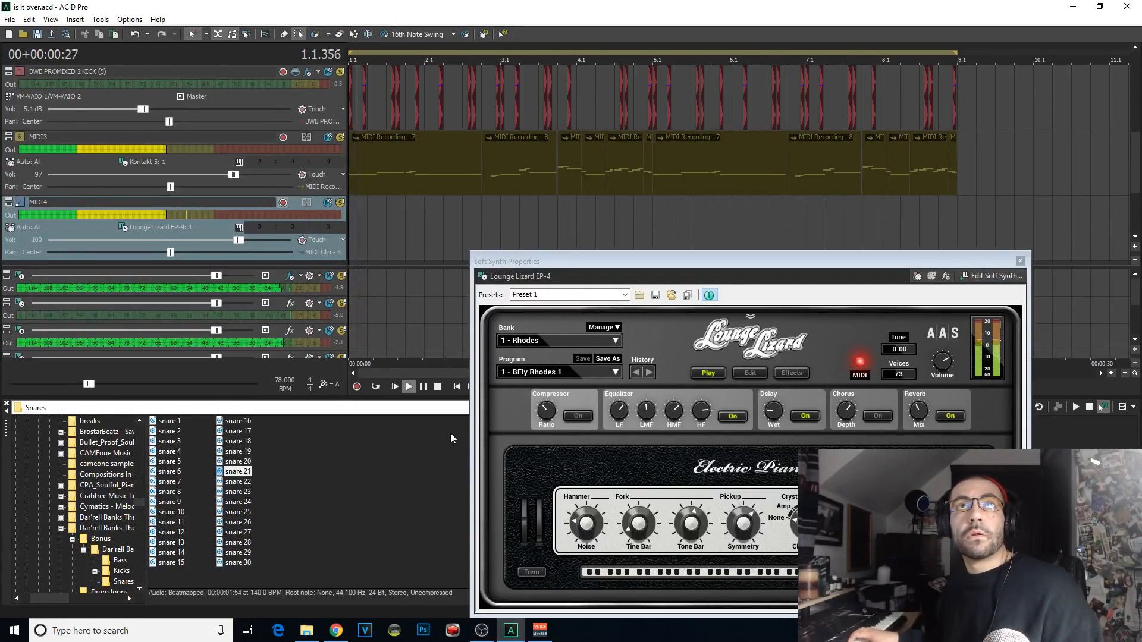
key("space")
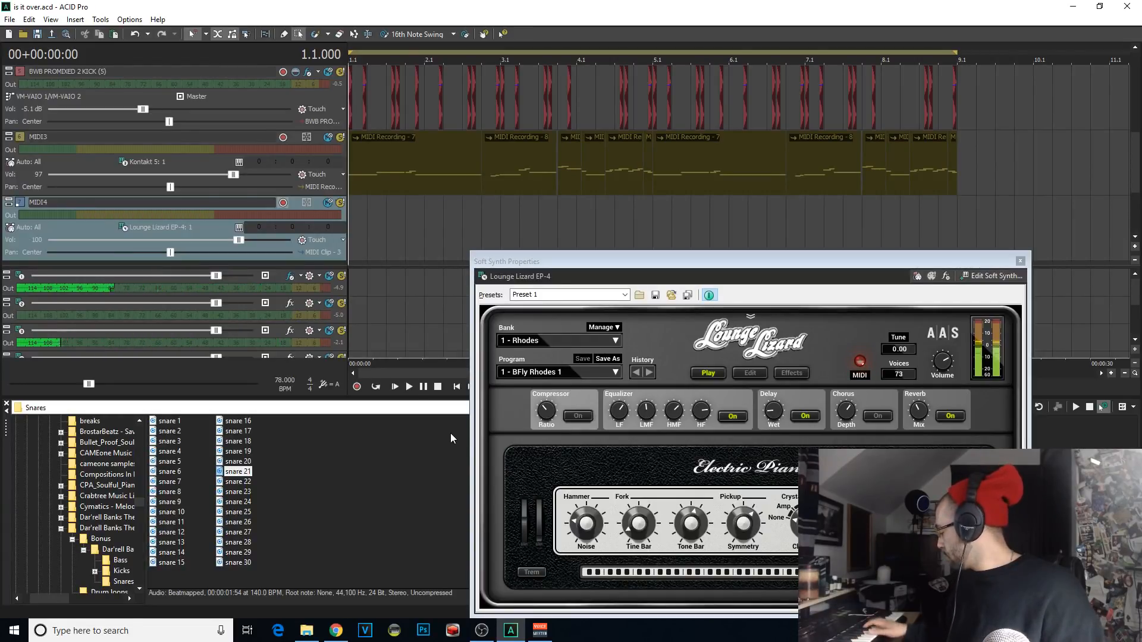
key("space")
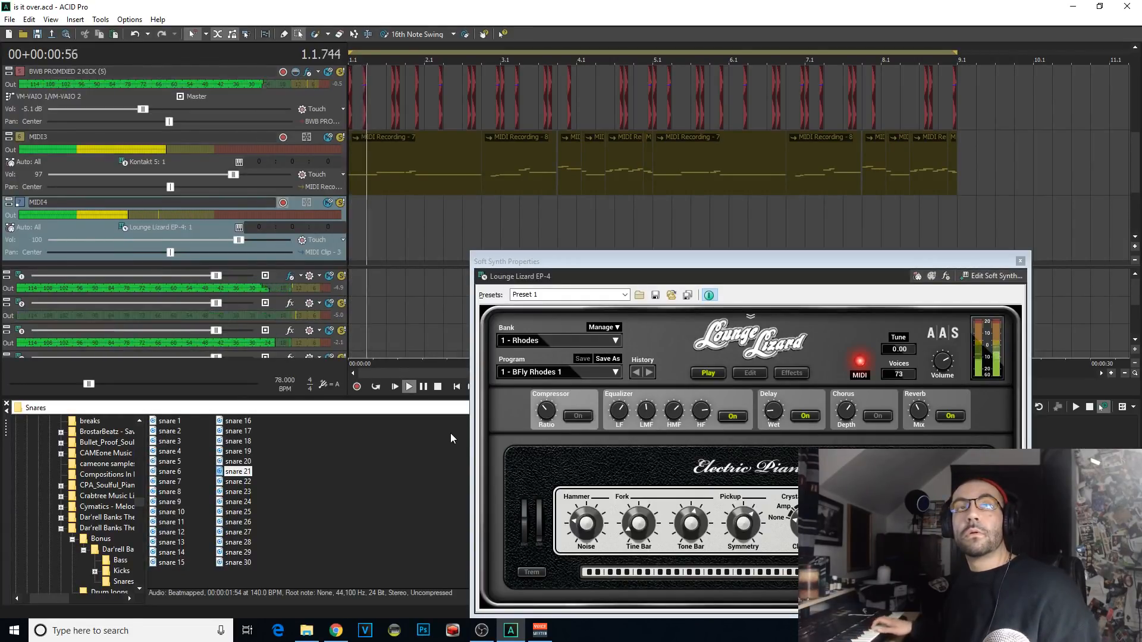
key("space")
key("space")
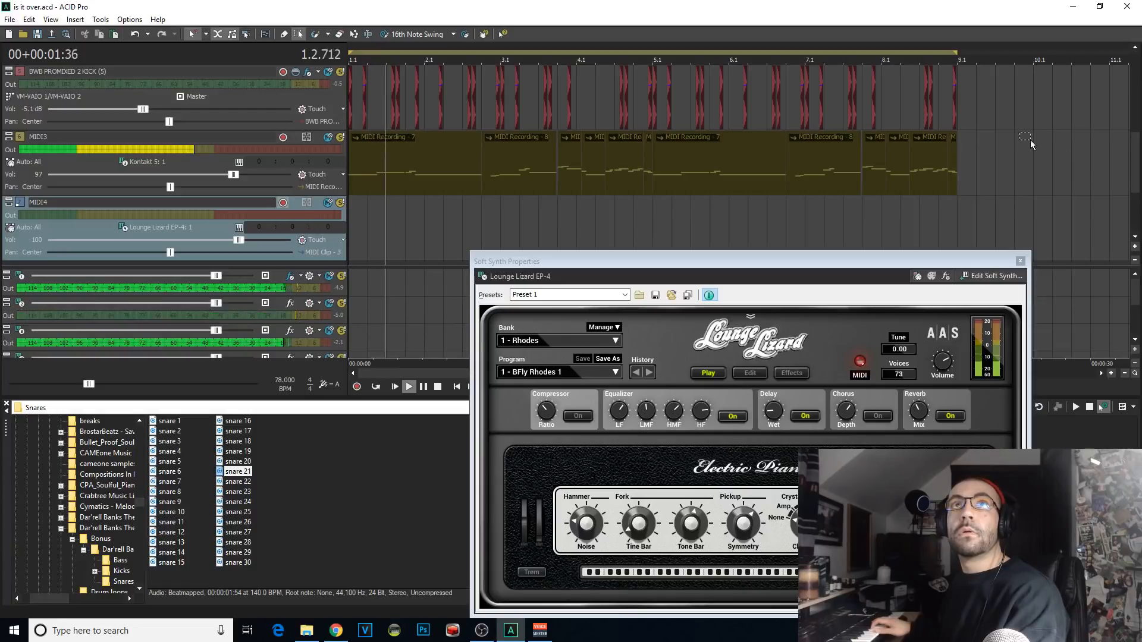
Step: Rehearse the Lounge Lizard EP-4 phrase from 4.4.000 and record it onto the MIDI4 track from that point
left_click(635, 47)
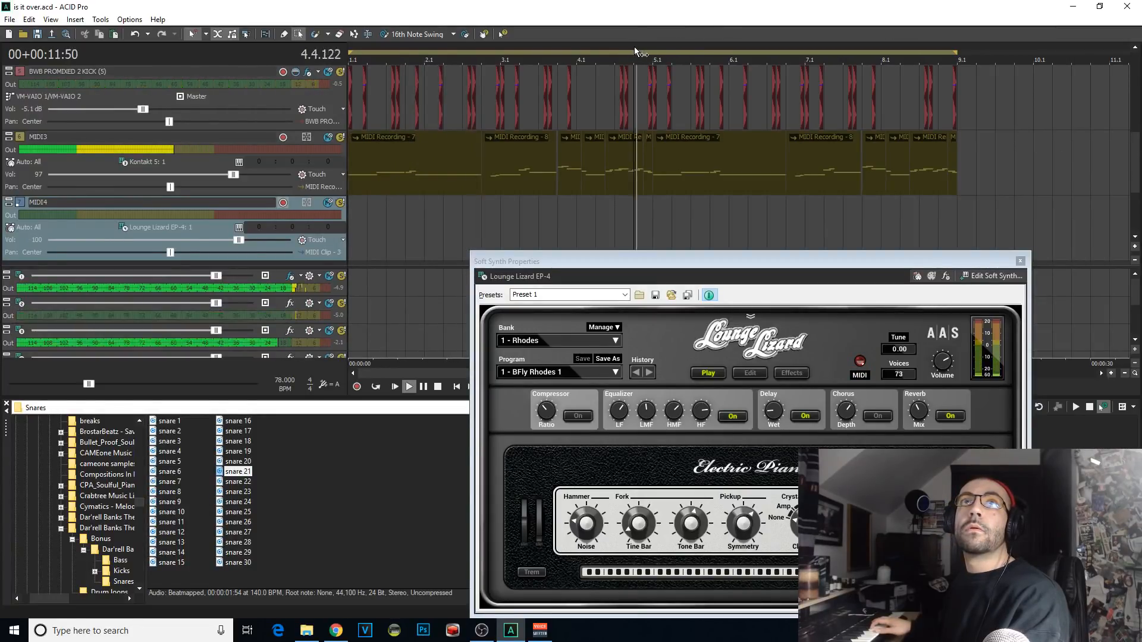
left_click(634, 47)
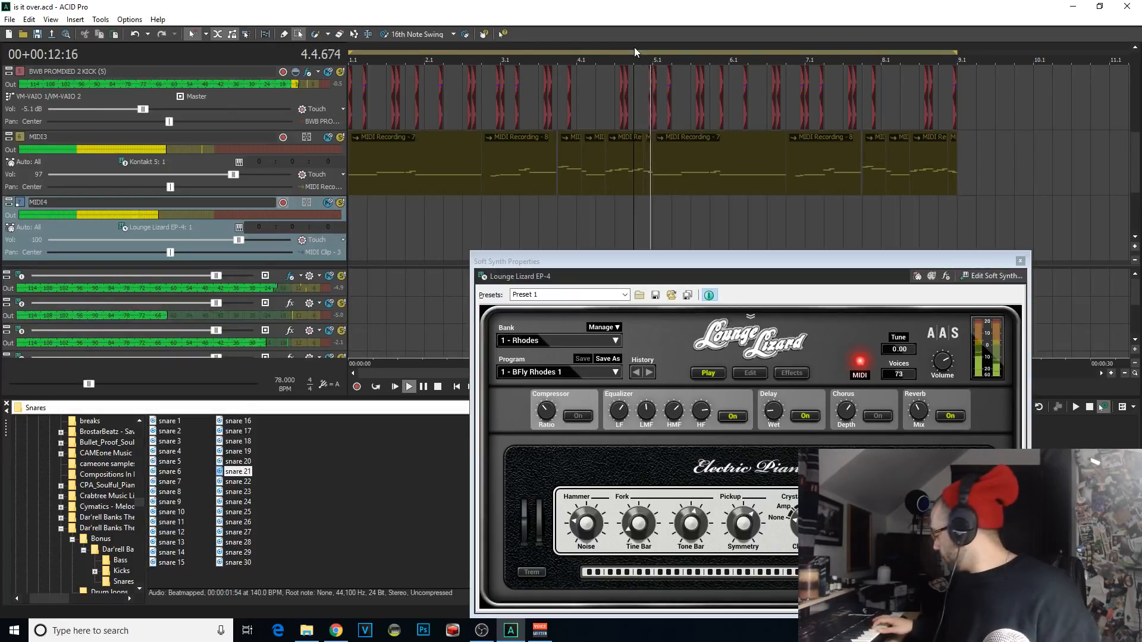
key("ctrl+r")
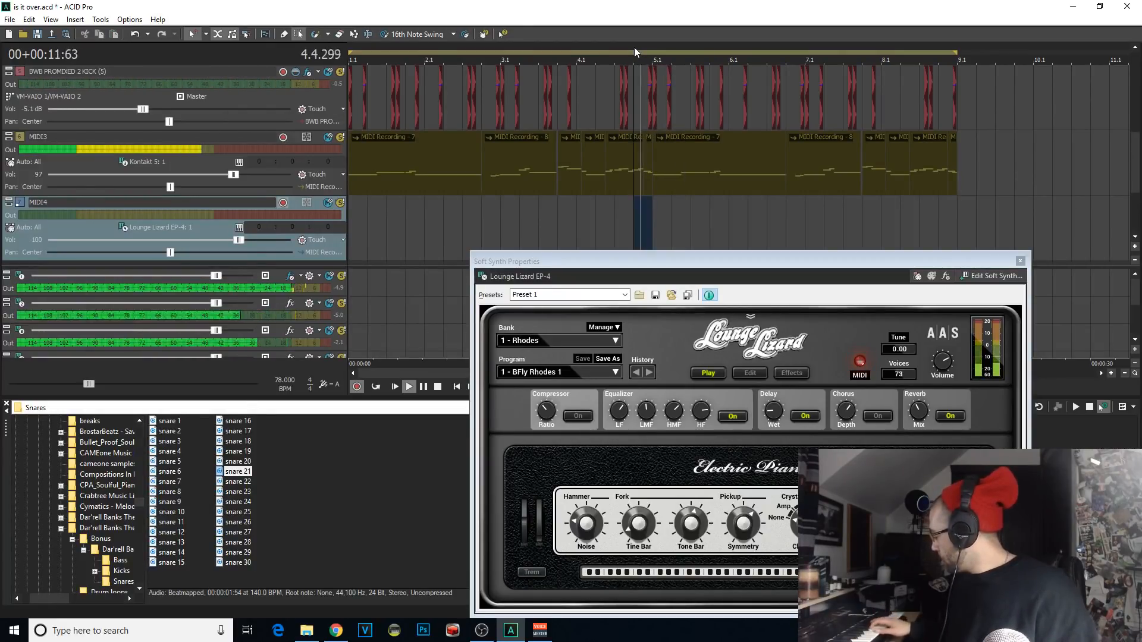
left_click(634, 48)
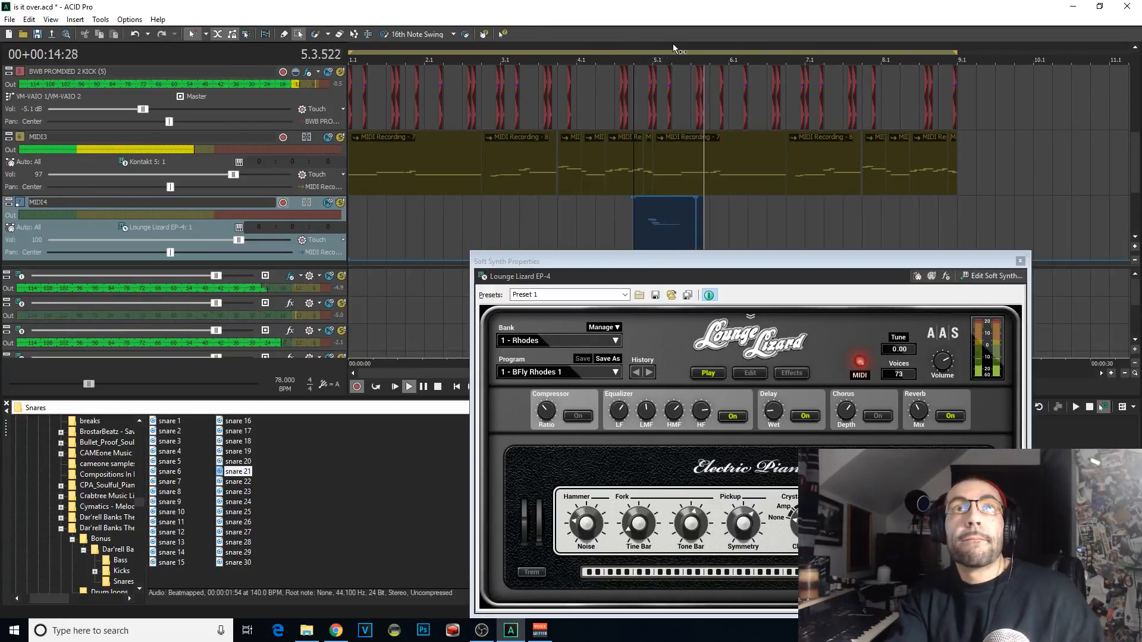
Step: Close the Lounge Lizard EP-4 window, trim the end of the recorded MIDI4 clip back to 5.2.000 and save the project
scroll(684, 207, "up", 3)
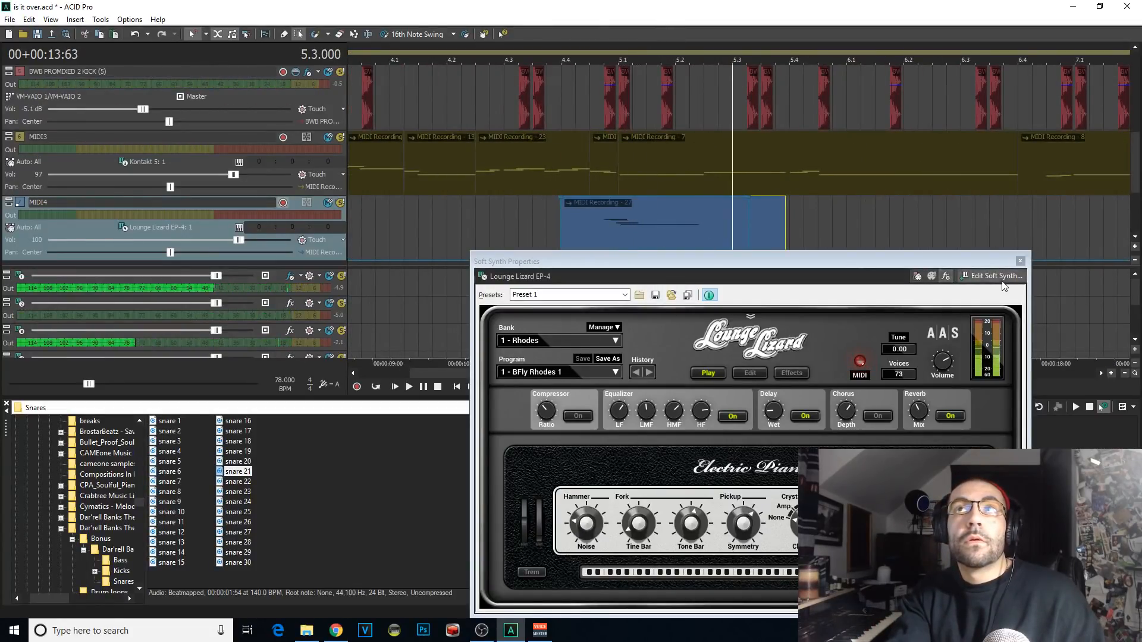
left_click(1020, 260)
left_click(802, 232)
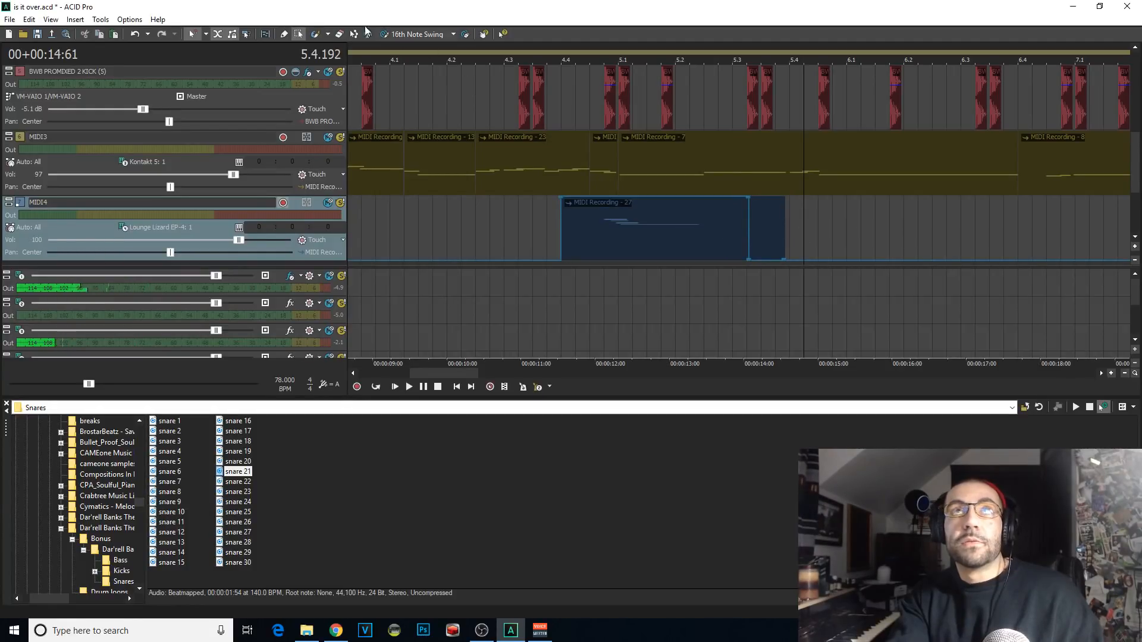
left_click(284, 34)
left_click_drag(784, 232, 675, 231)
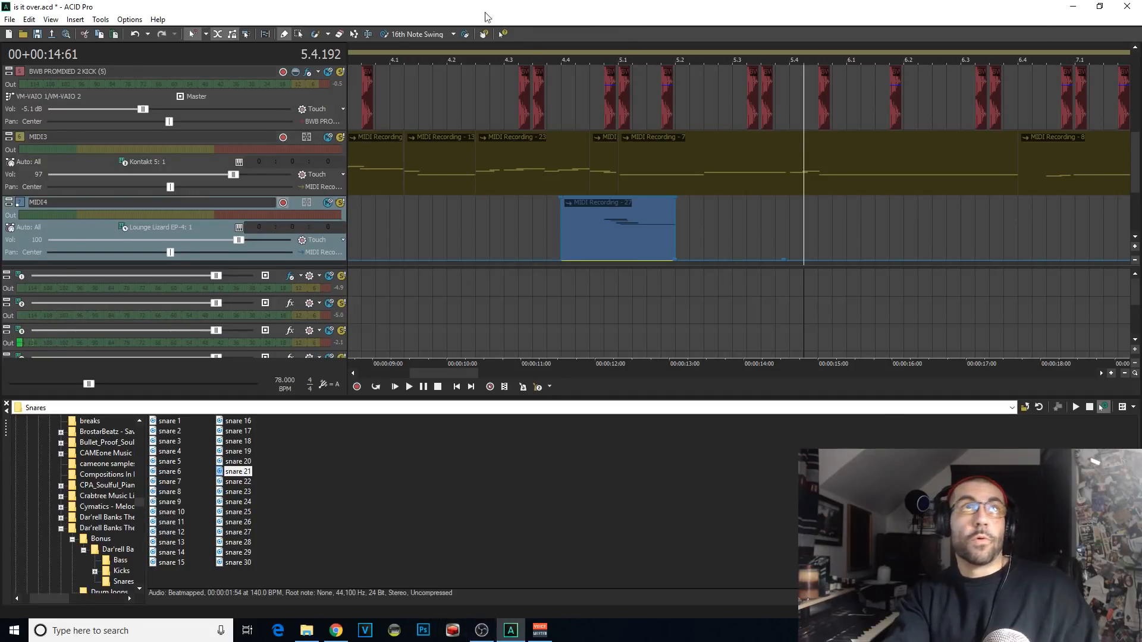
key("ctrl+s")
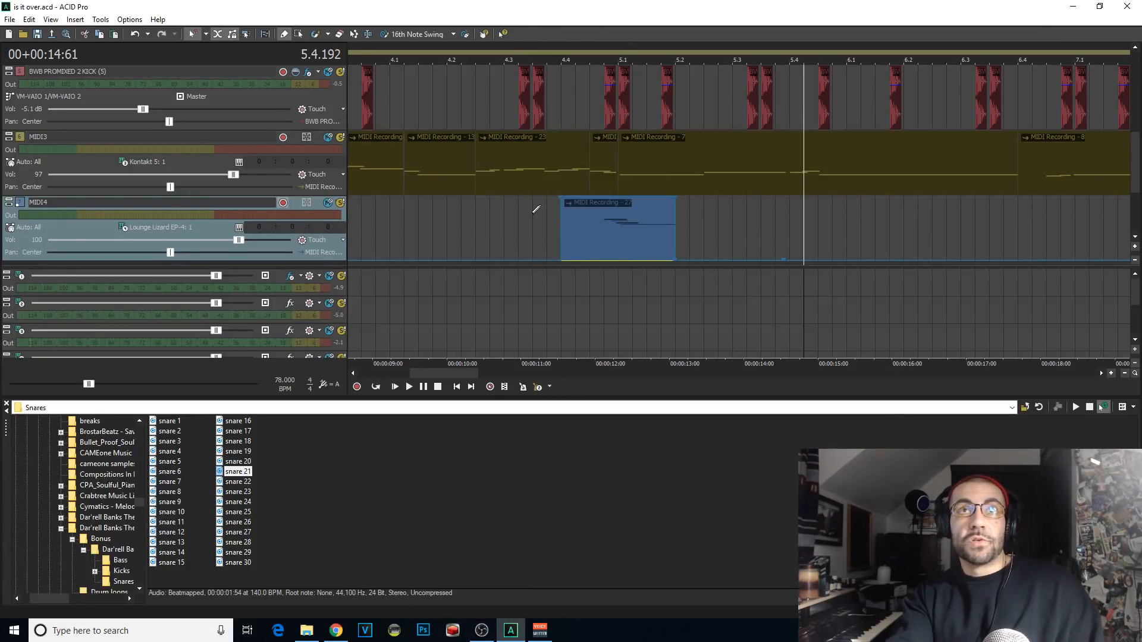
left_click(336, 630)
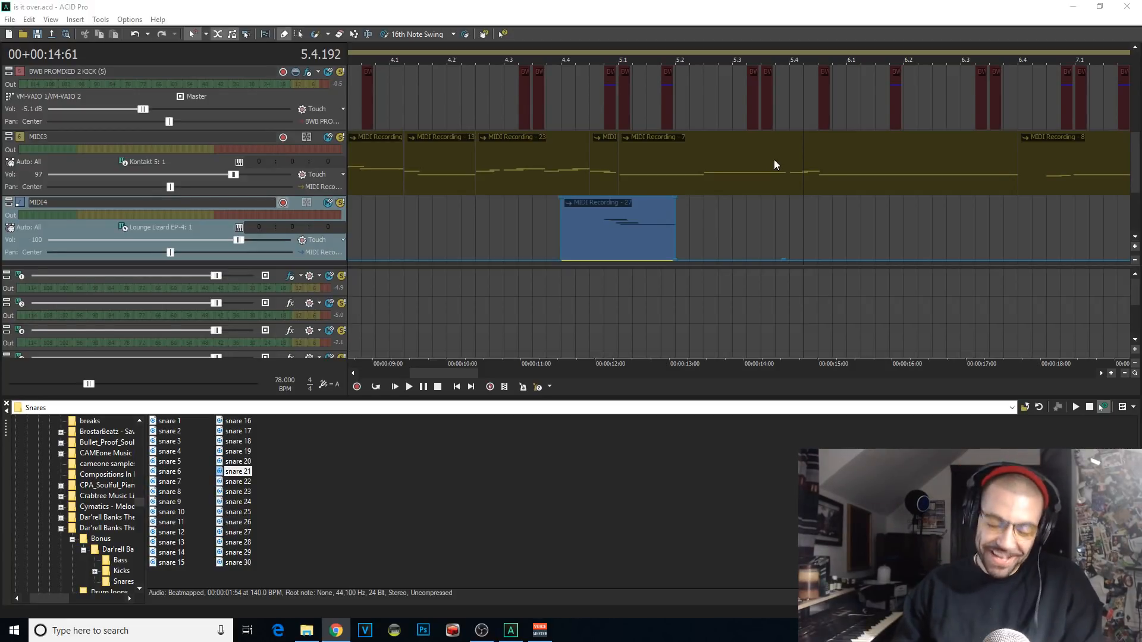
left_click(390, 6)
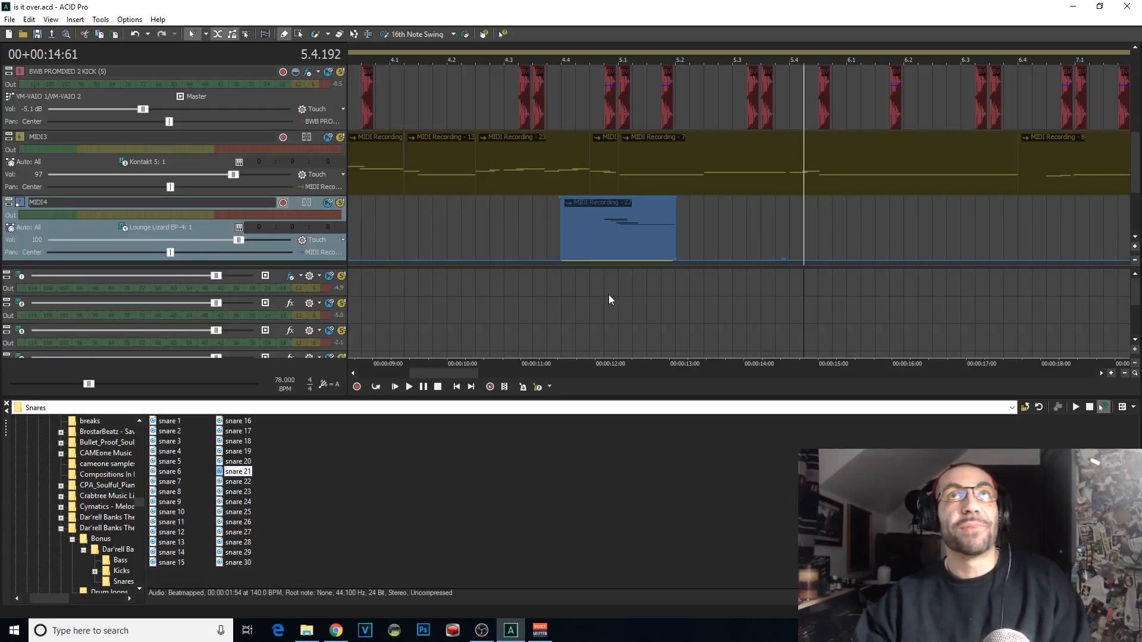
Step: Audition the MIDI4 clip from 4.4.000 and move its damper pedal off point from the clip's end to about 5.2.200
left_click(561, 242)
key("space")
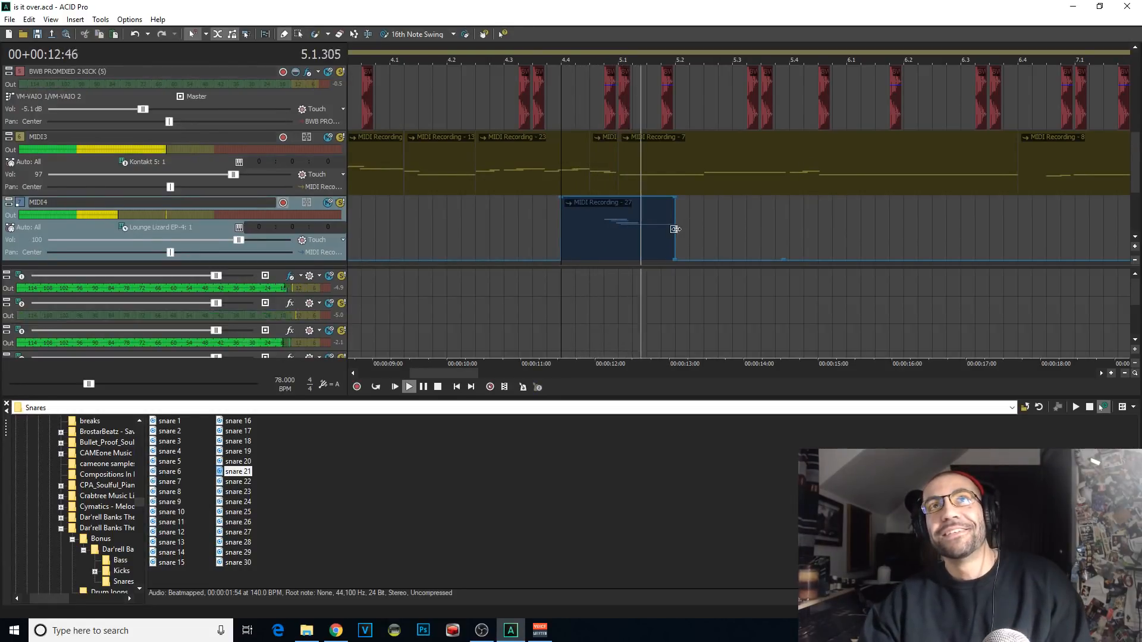
key("space")
key("space")
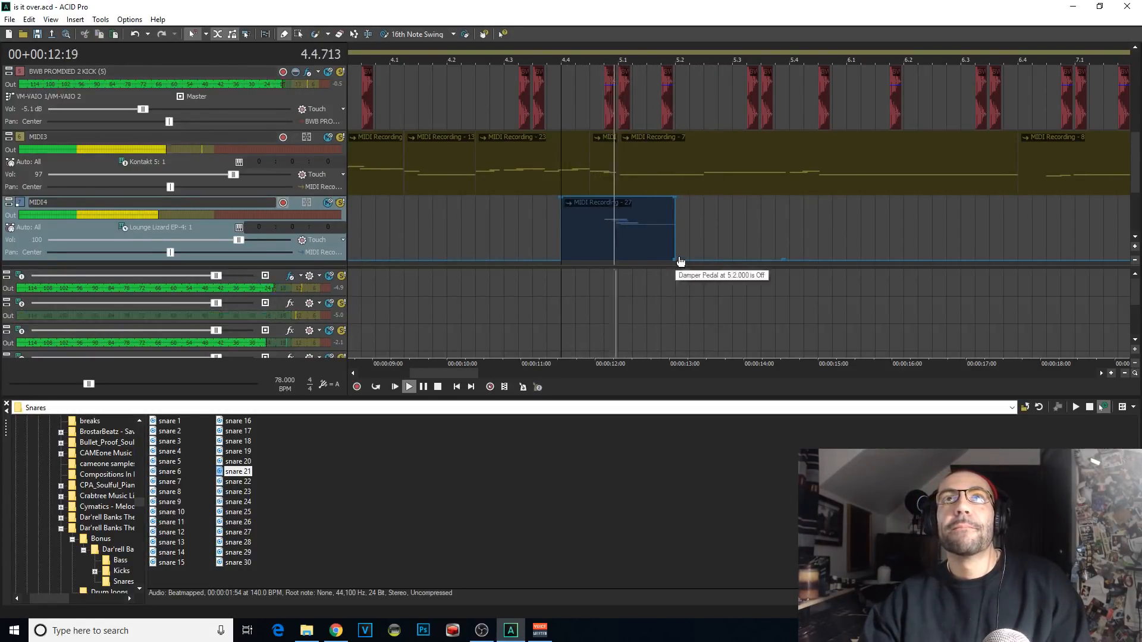
mouse_move(681, 262)
left_mouse_down()
mouse_move(699, 204)
mouse_move(703, 267)
left_mouse_up()
Step: Rehearse the next Lounge Lizard EP-4 phrase over playback from just after the MIDI4 clip, restarting several times
left_click(709, 237)
key("space")
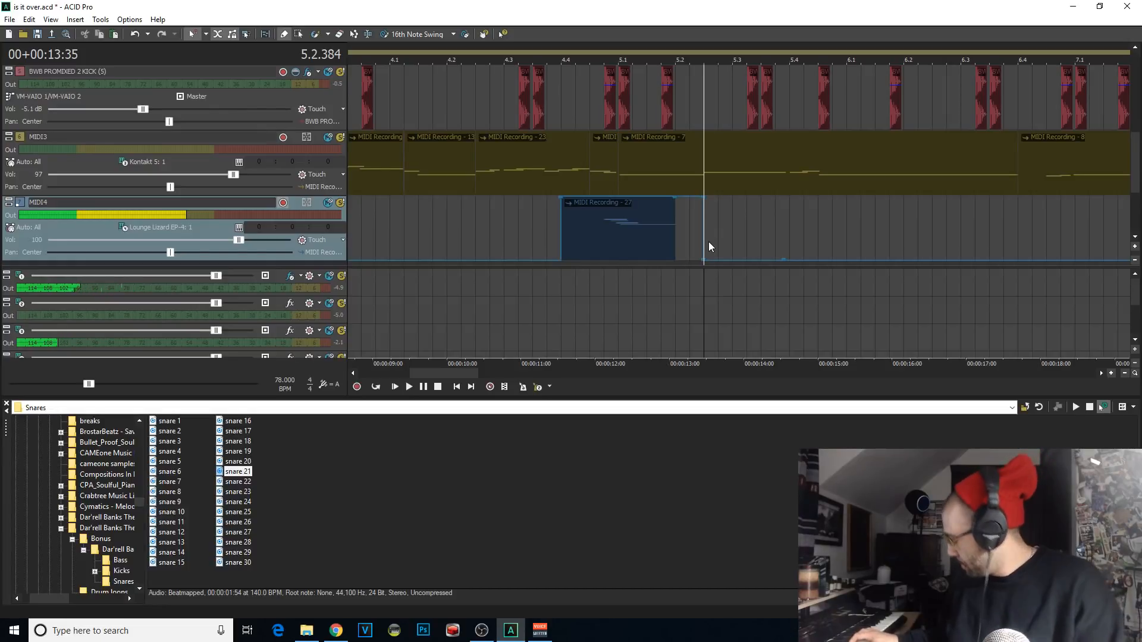
key("space")
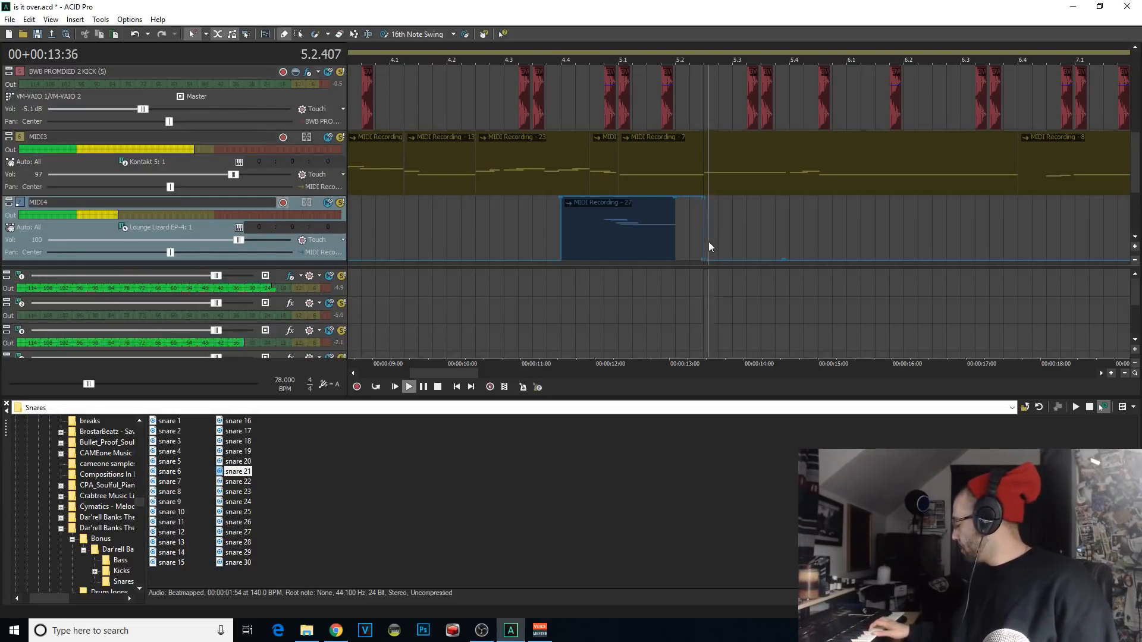
key("space")
key("space")
key("space")
key("space")
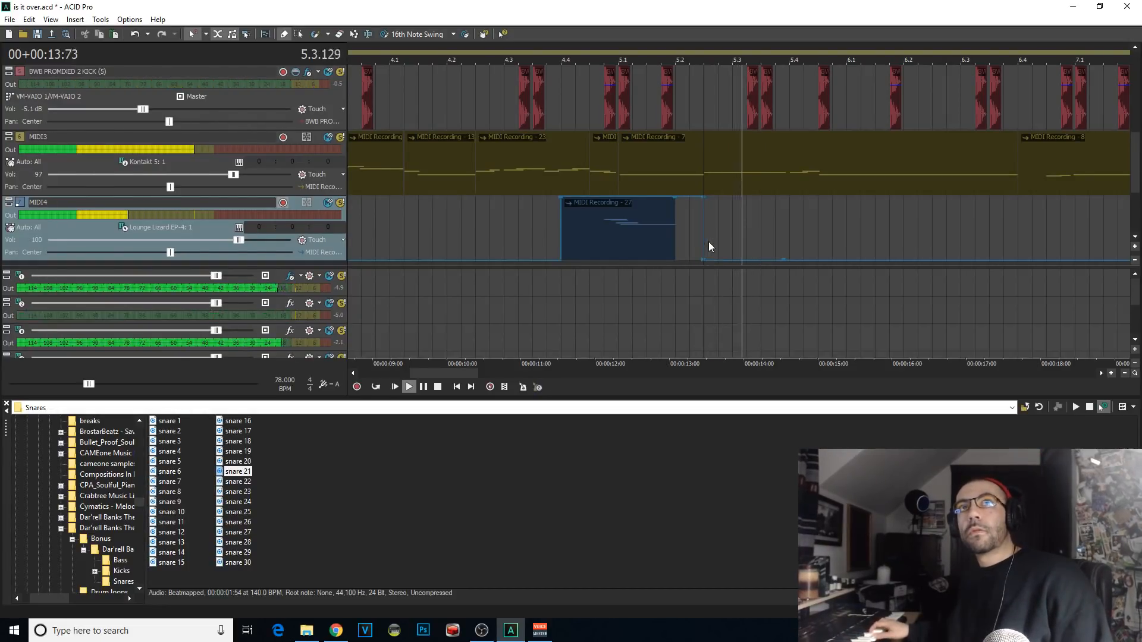
key("space")
key("space")
key("space")
key("space")
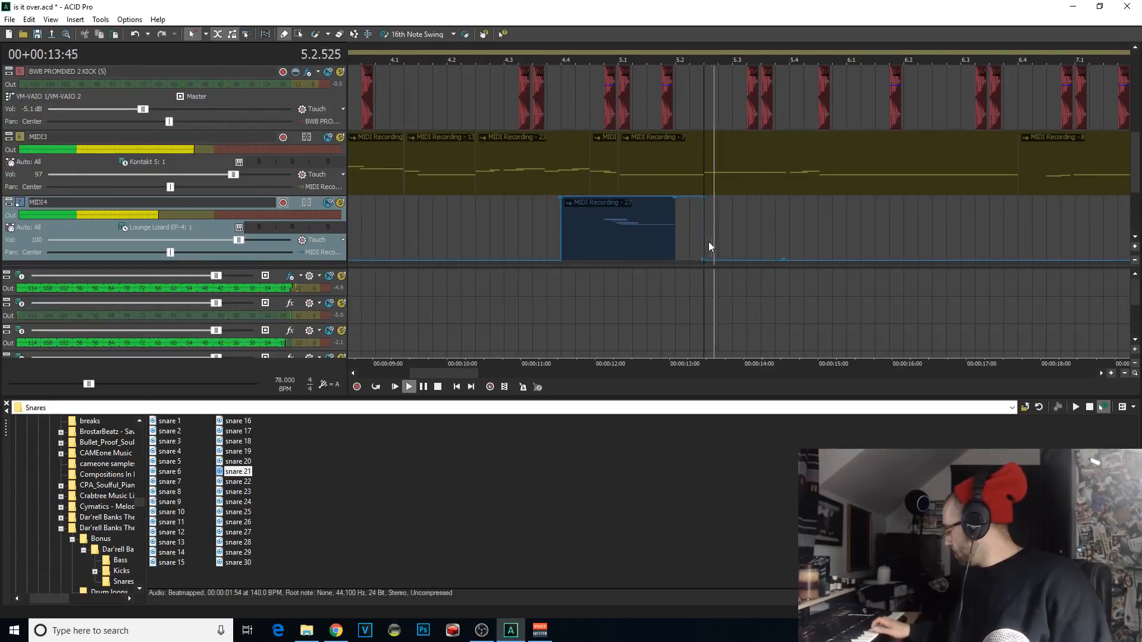
key("space")
key("space")
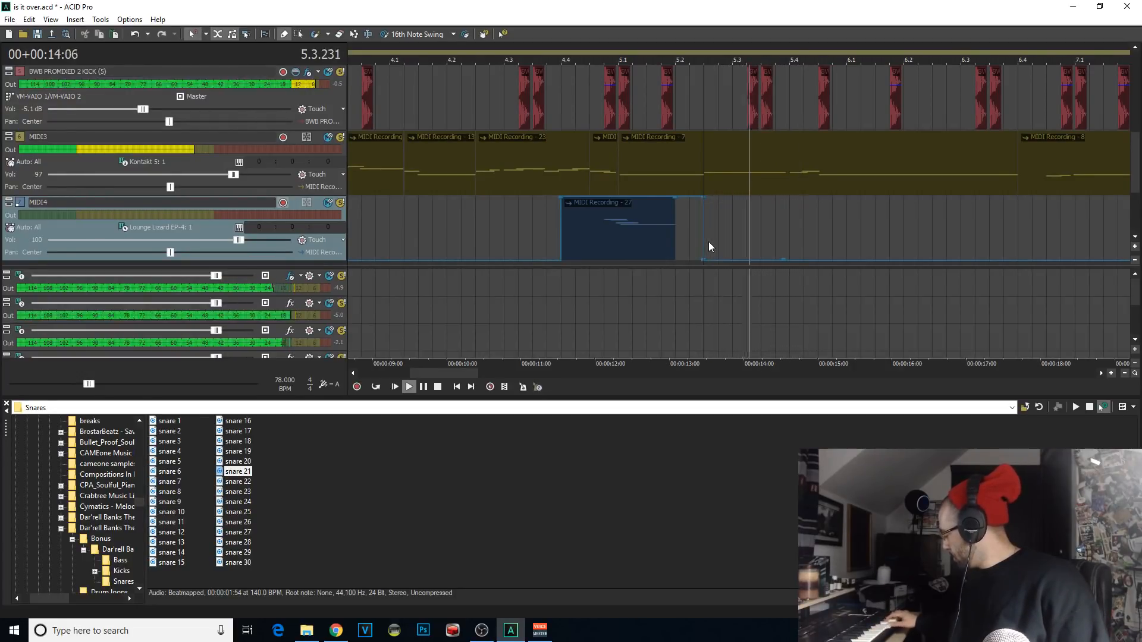
key("space")
Step: Record a second Lounge Lizard EP-4 take on the MIDI4 track from 5.2.384 and play it back
key("ctrl+r")
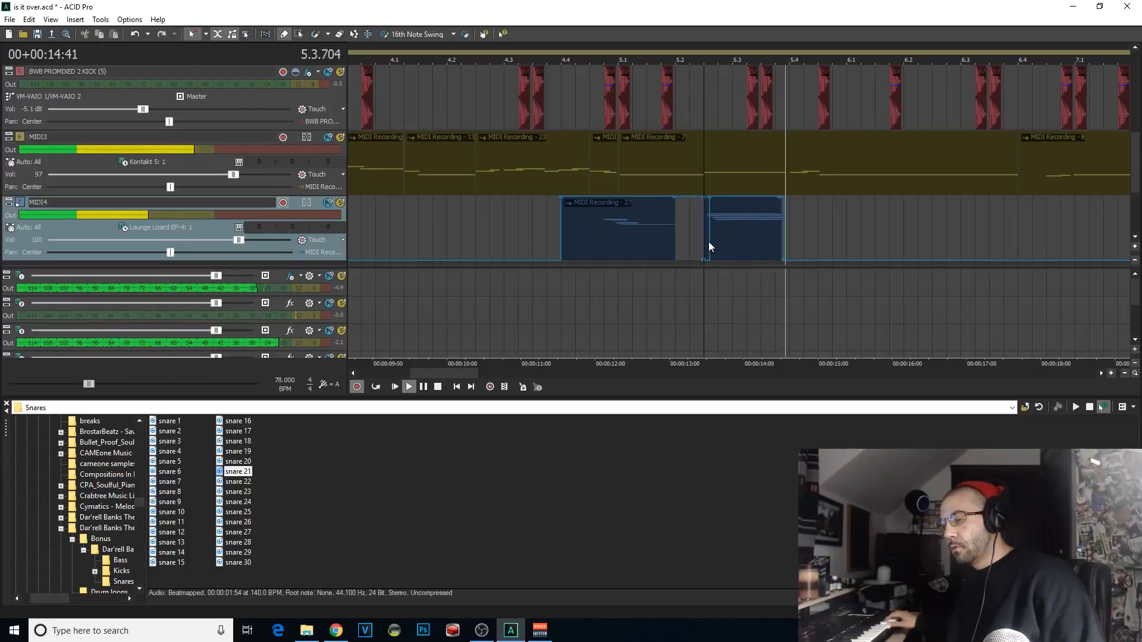
key("space")
key("space")
Step: Play back the MIDI4 track from just before 4.4.000 and delete the second recorded clip
key("space")
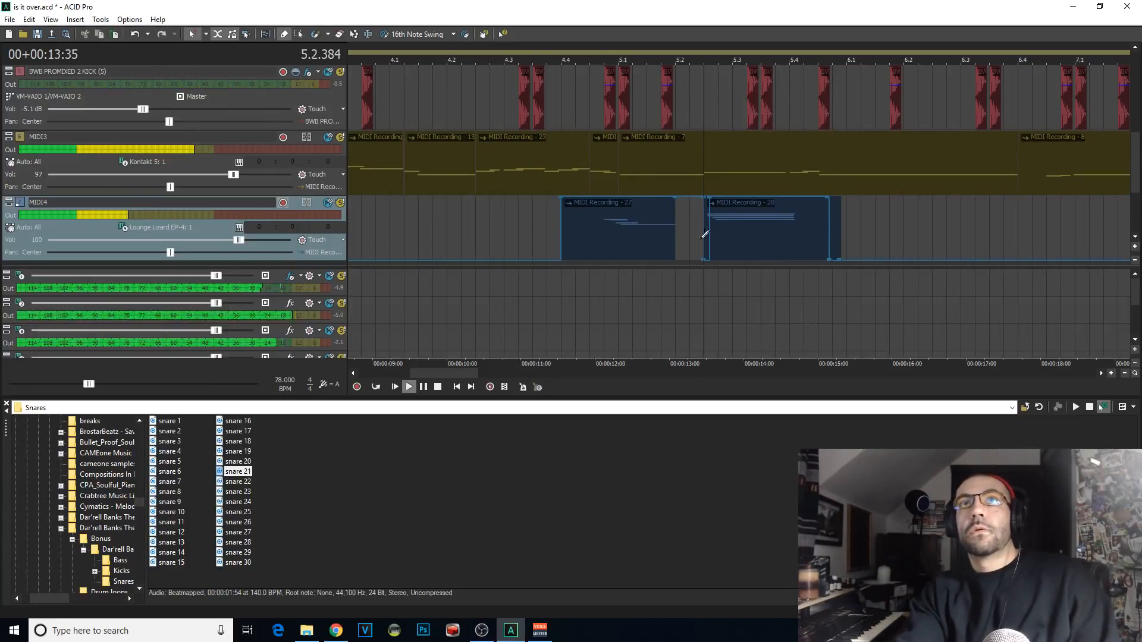
left_click(690, 238)
key("space")
scroll(690, 237, "up", 1)
key("space")
left_click(433, 215)
key("space")
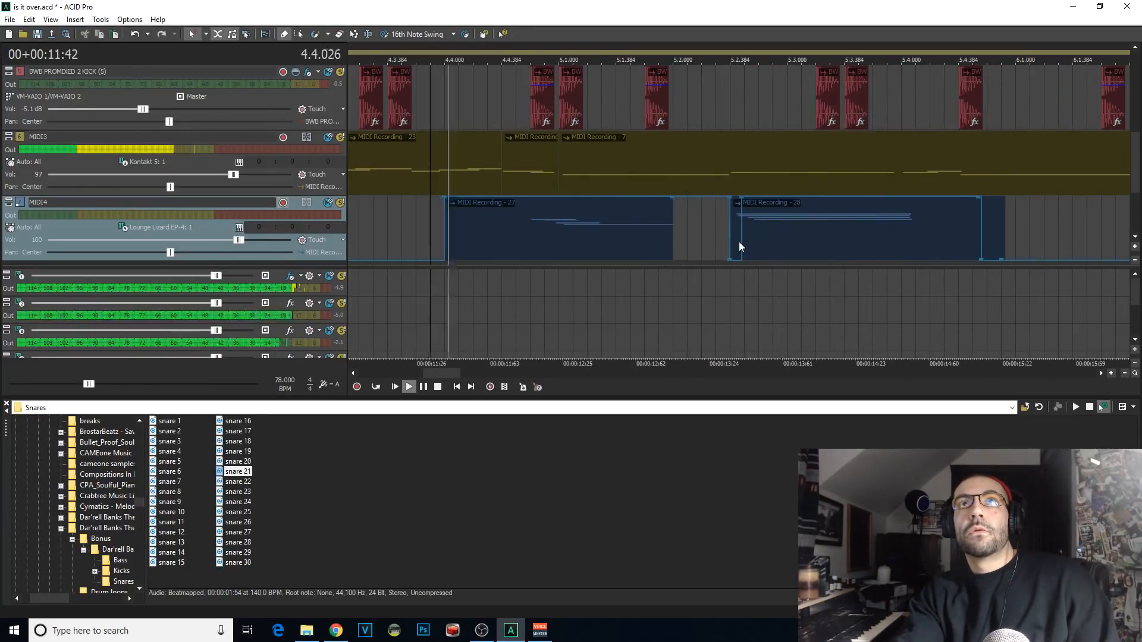
left_click(738, 241)
key("Delete")
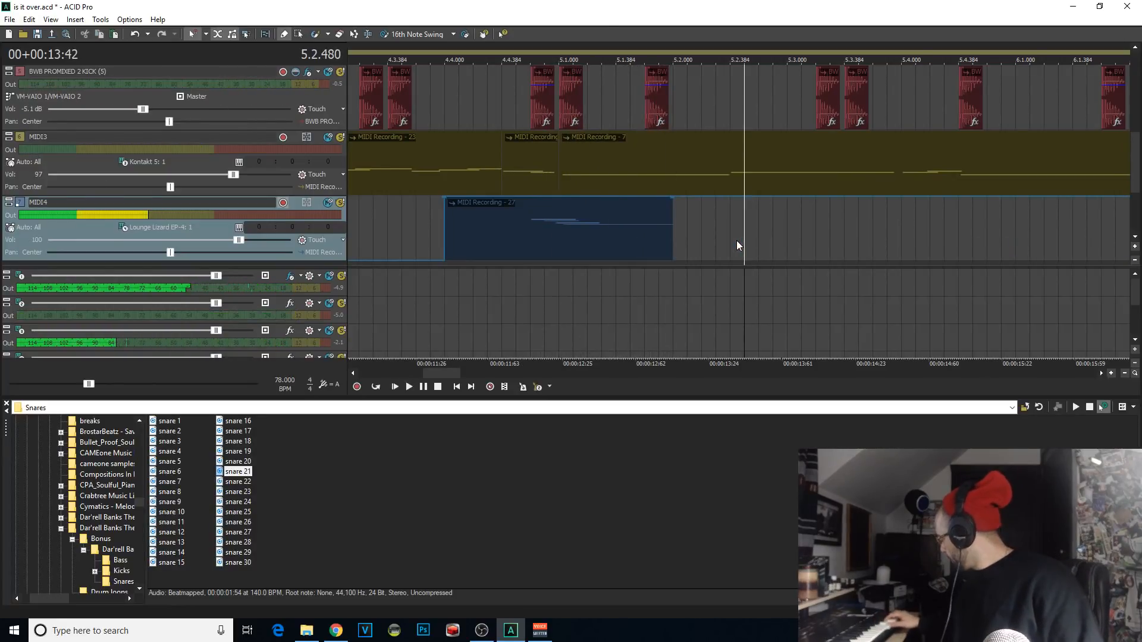
Step: Rehearse the second phrase again and record it into the selected MIDI4 clip from 5.2.000
key("space")
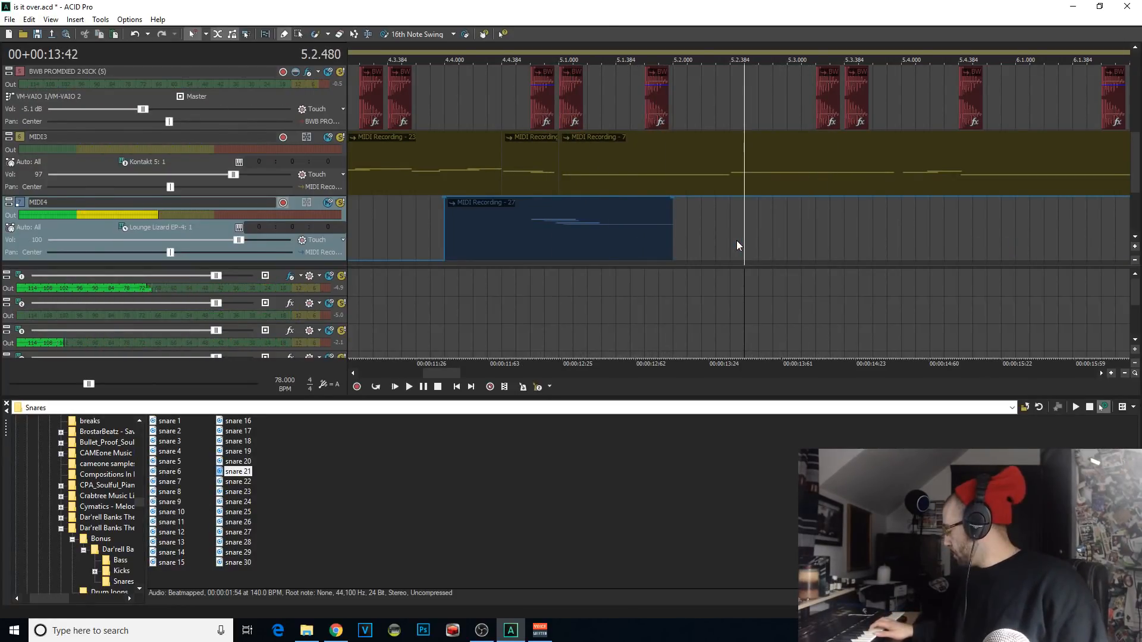
key("space")
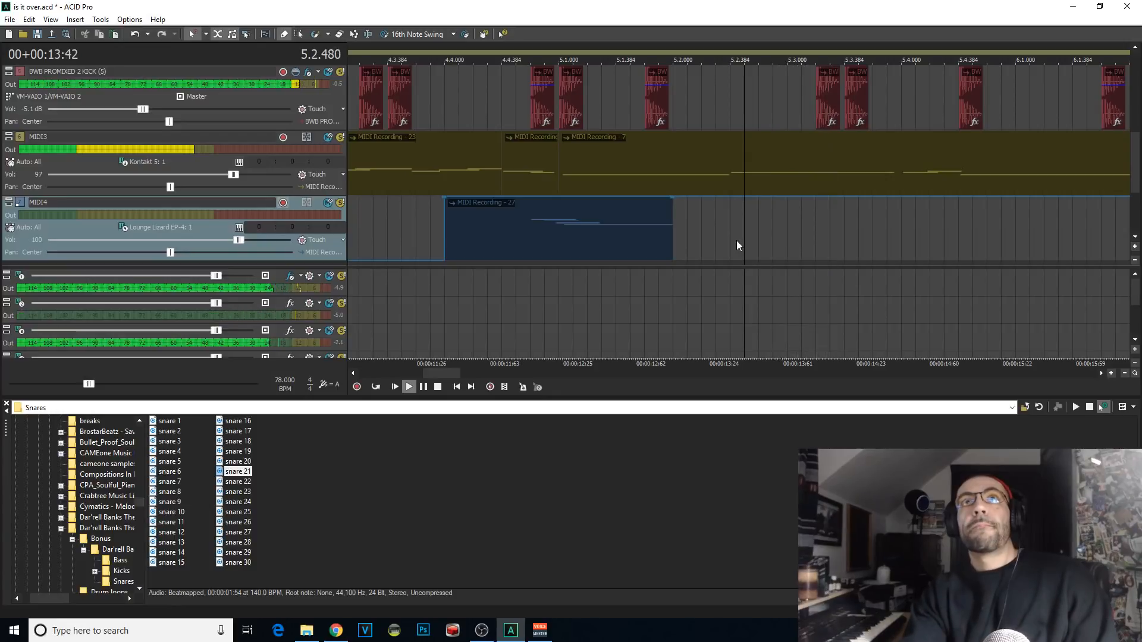
left_click(672, 243)
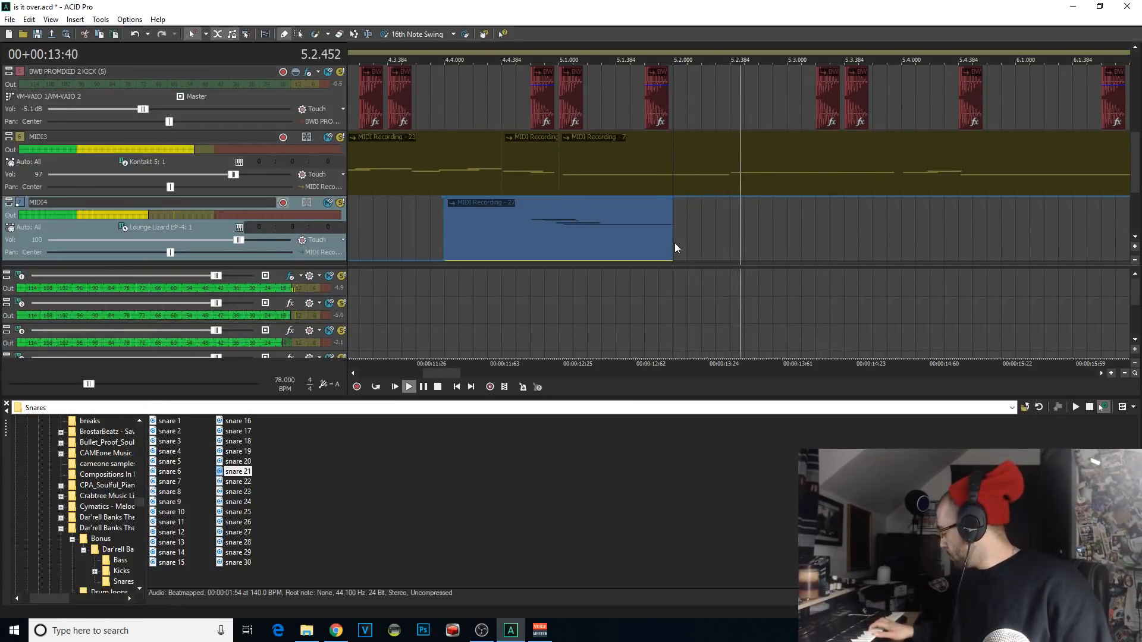
key("space")
key("ctrl+r")
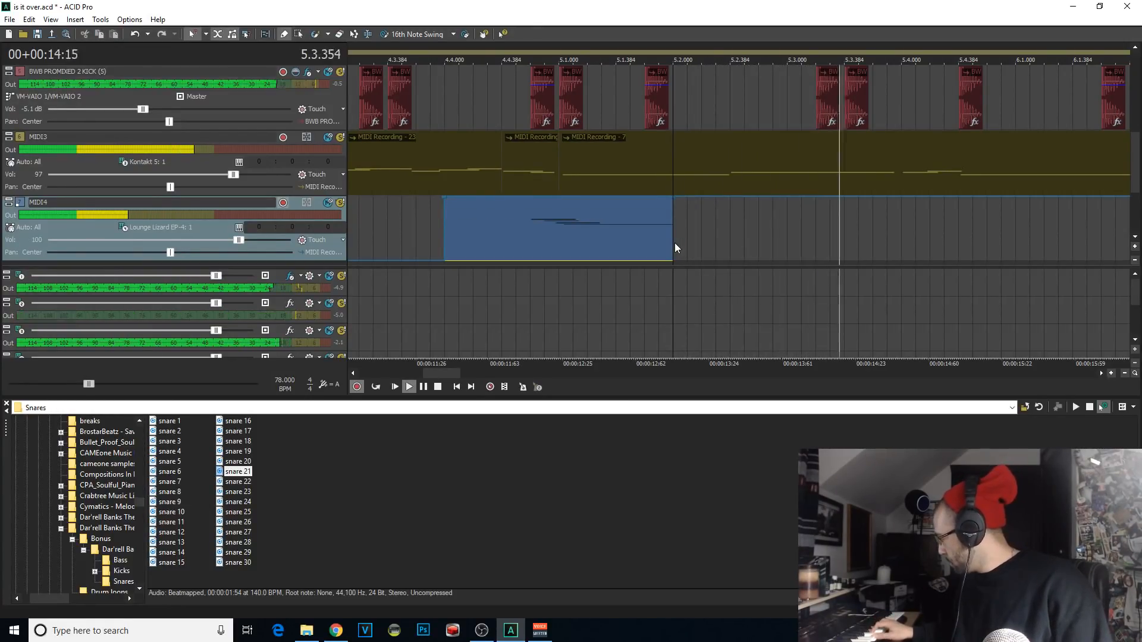
key("space")
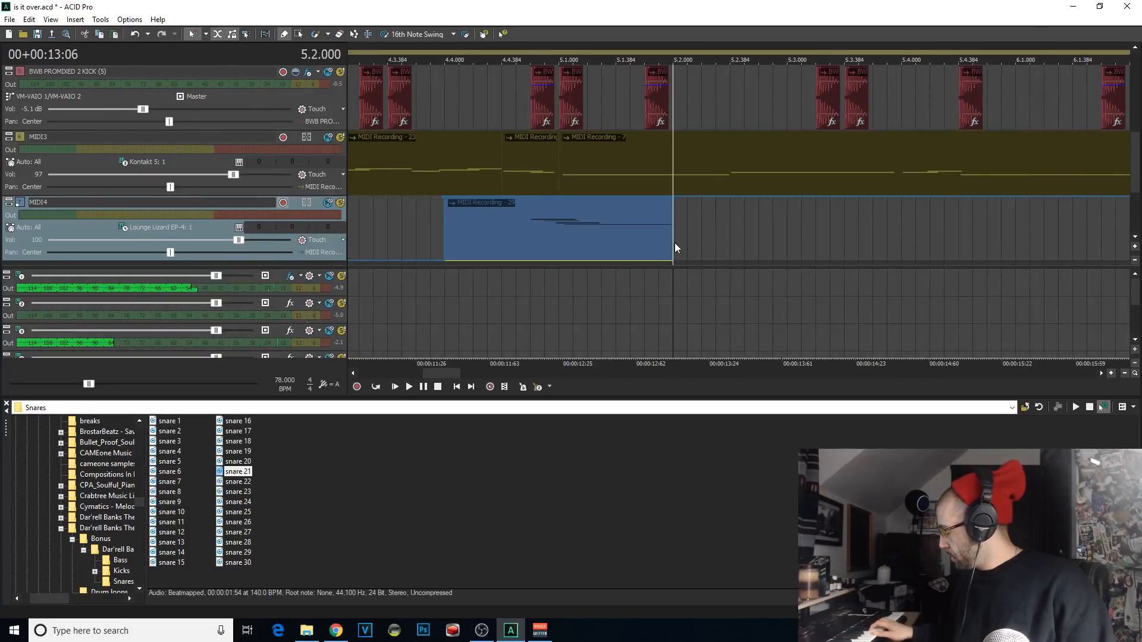
Step: Extend the end of the MIDI4 clip to 6.1.000 to reveal the newly recorded notes and play it back
key("space")
key("space")
key("space")
key("space")
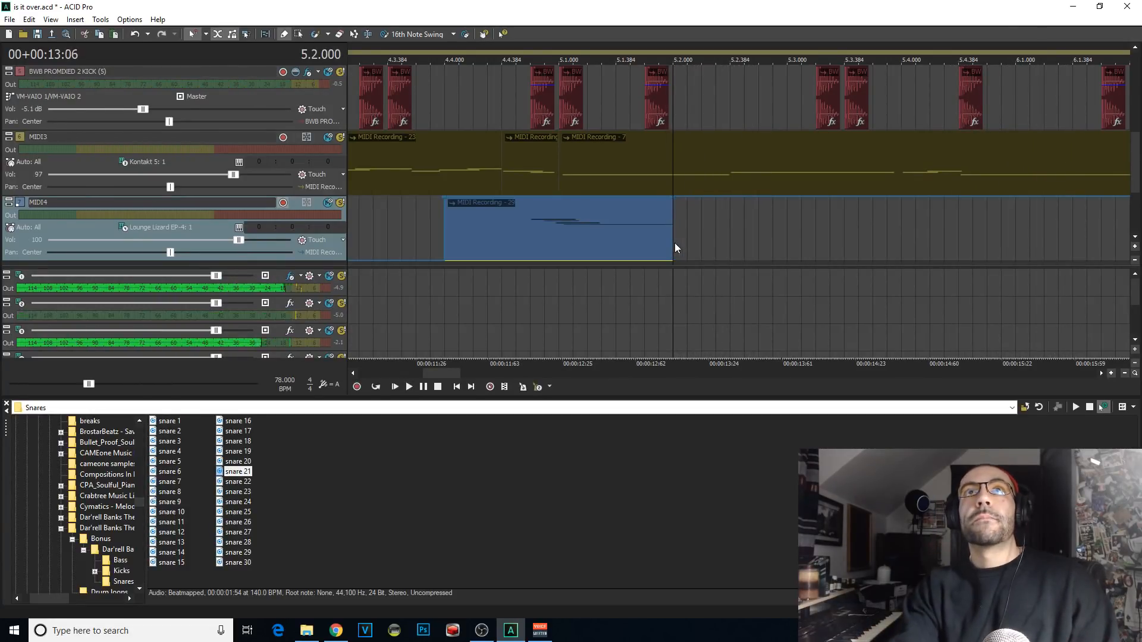
left_click_drag(675, 242, 1014, 238)
key("space")
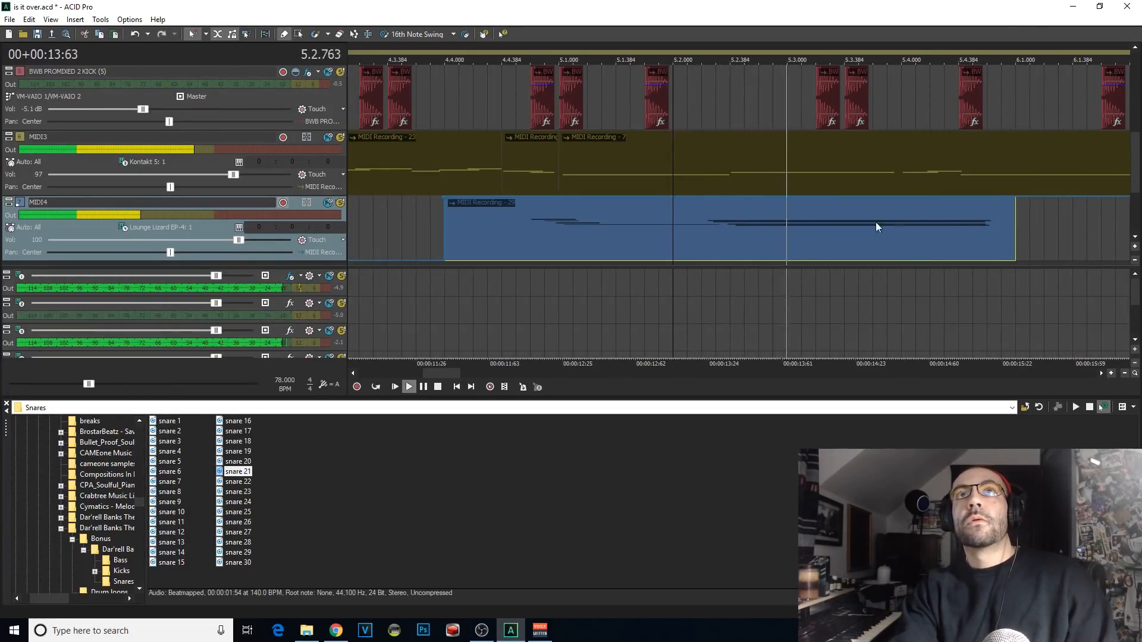
Step: Replay the MIDI4 clip from about 4.4.384 while moving its damper pedal on point to 5.2.288
left_click(501, 222)
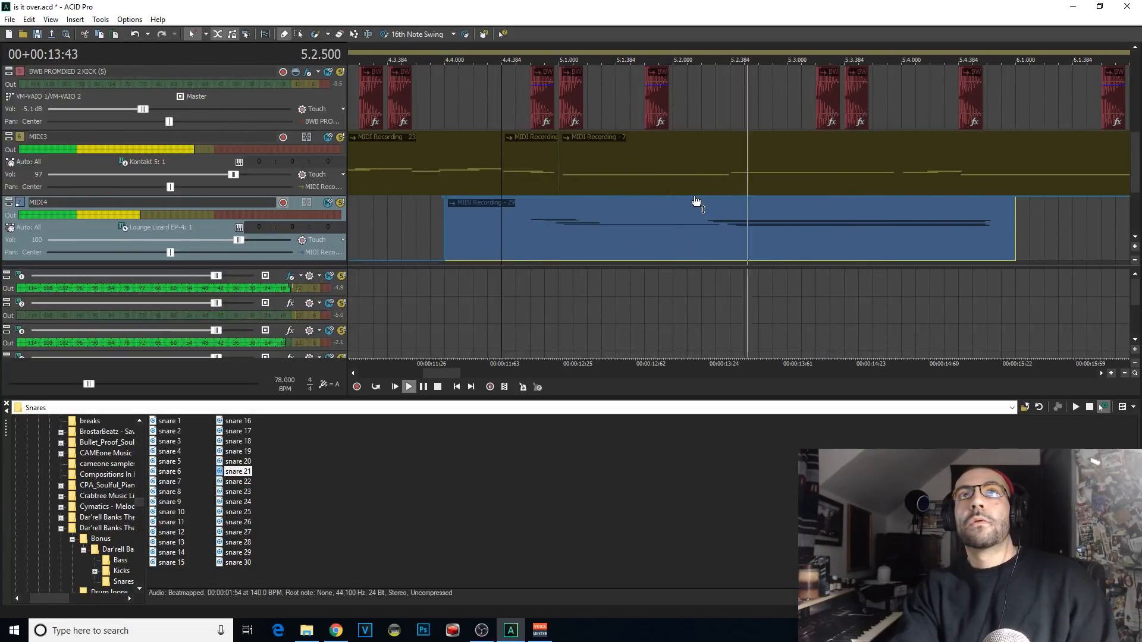
key("space")
key("space")
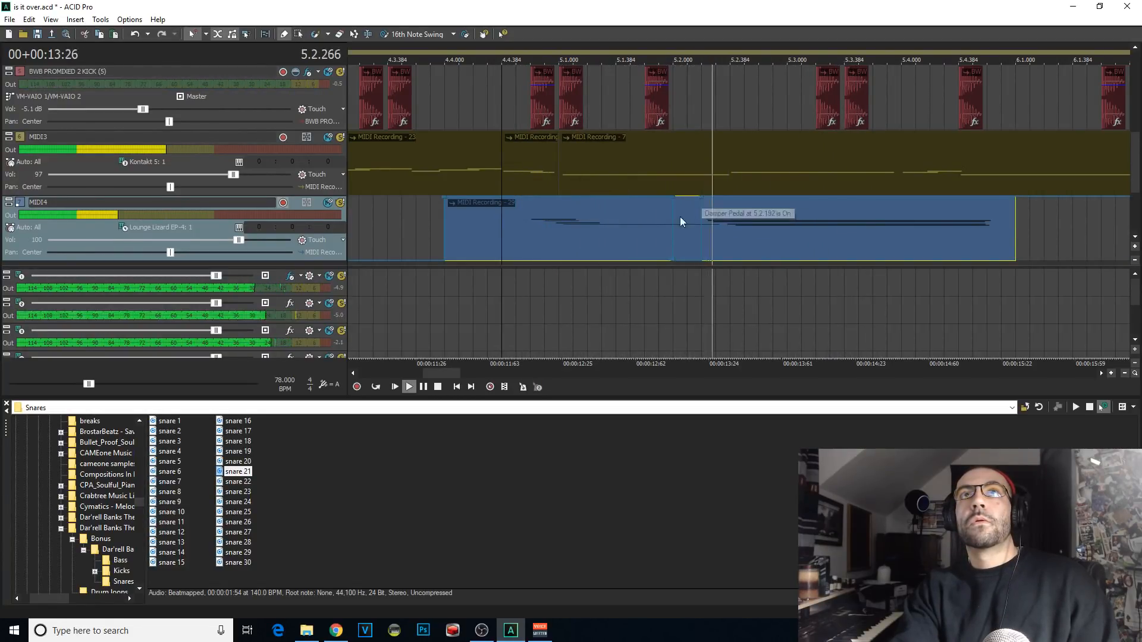
key("space")
key("space")
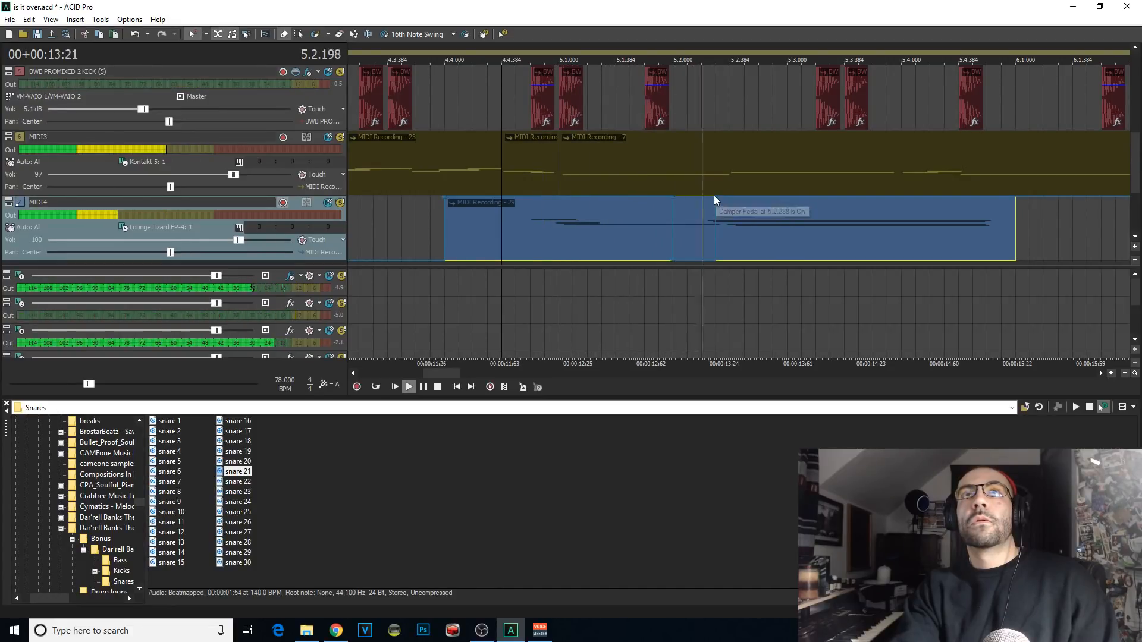
Step: Try splitting the MIDI4 clip at 4.4.576 and undo the split
left_click(534, 237)
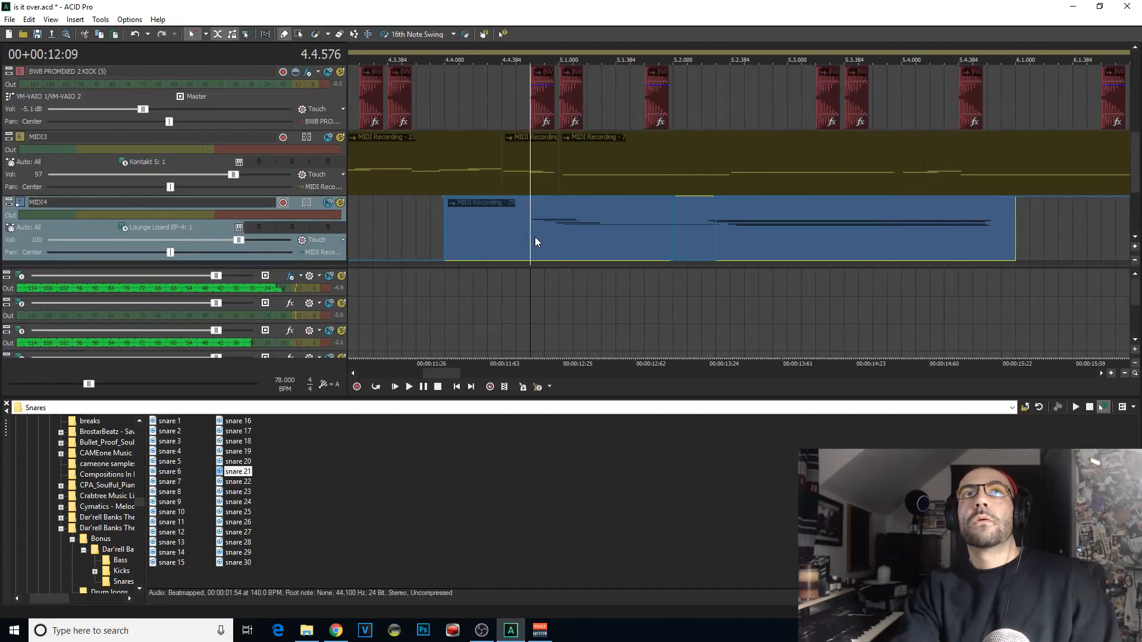
key("s")
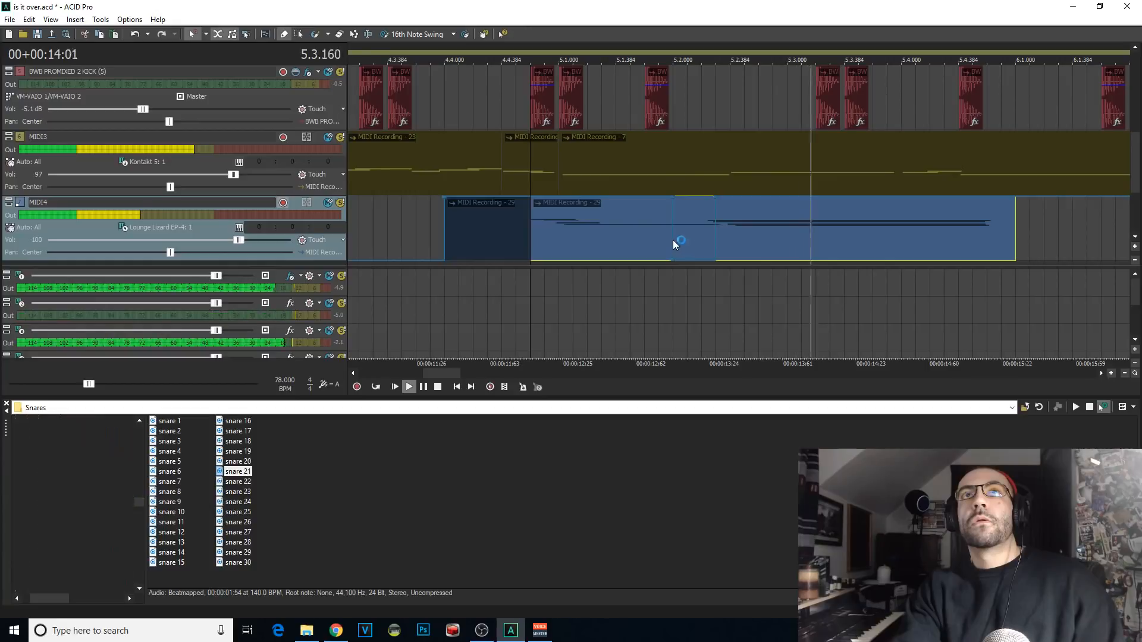
key("ctrl+z")
Step: Replay the MIDI4 clip from 4.4.576 and 5.1.096 while repositioning its damper pedal points around 5.2.288
key("space")
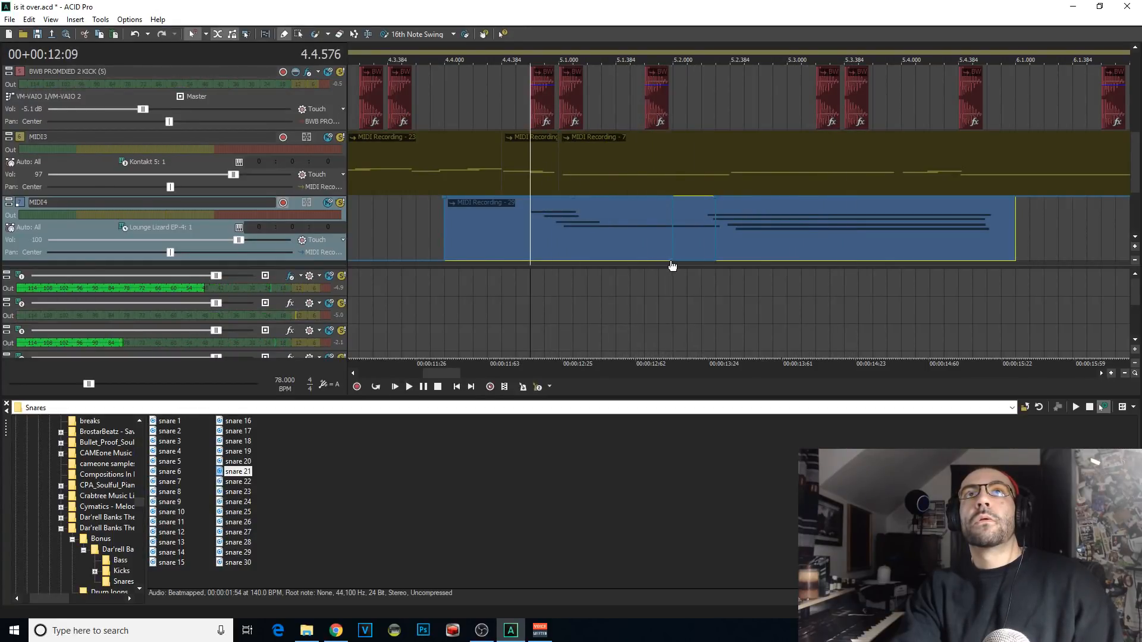
key("space")
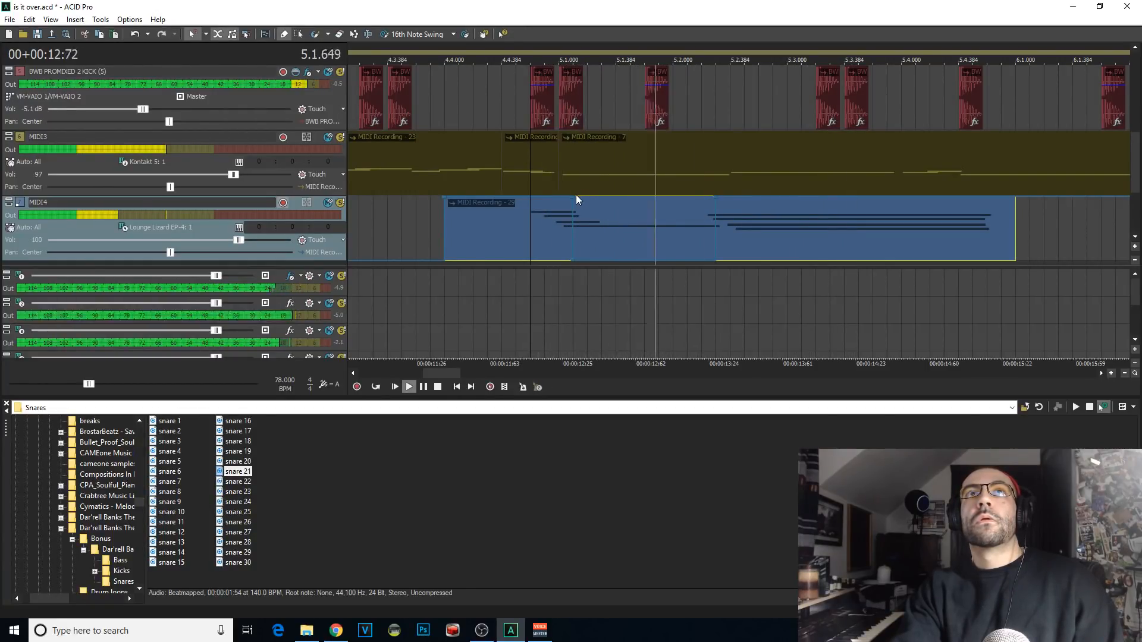
key("space")
key("space")
key("space")
left_click(574, 178)
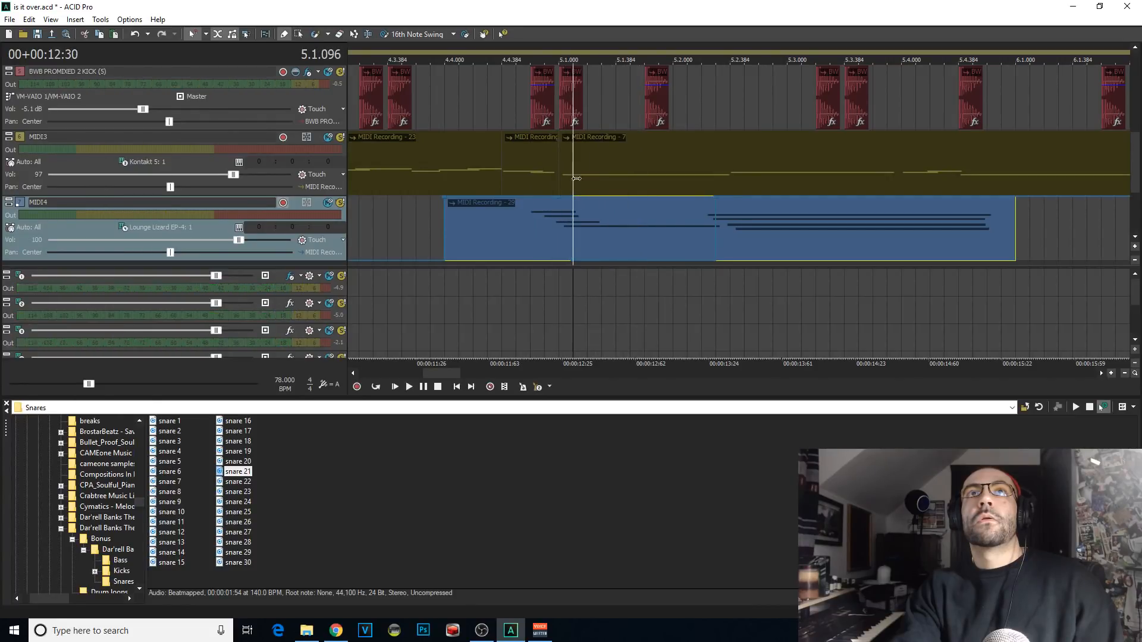
key("space")
left_click(505, 216)
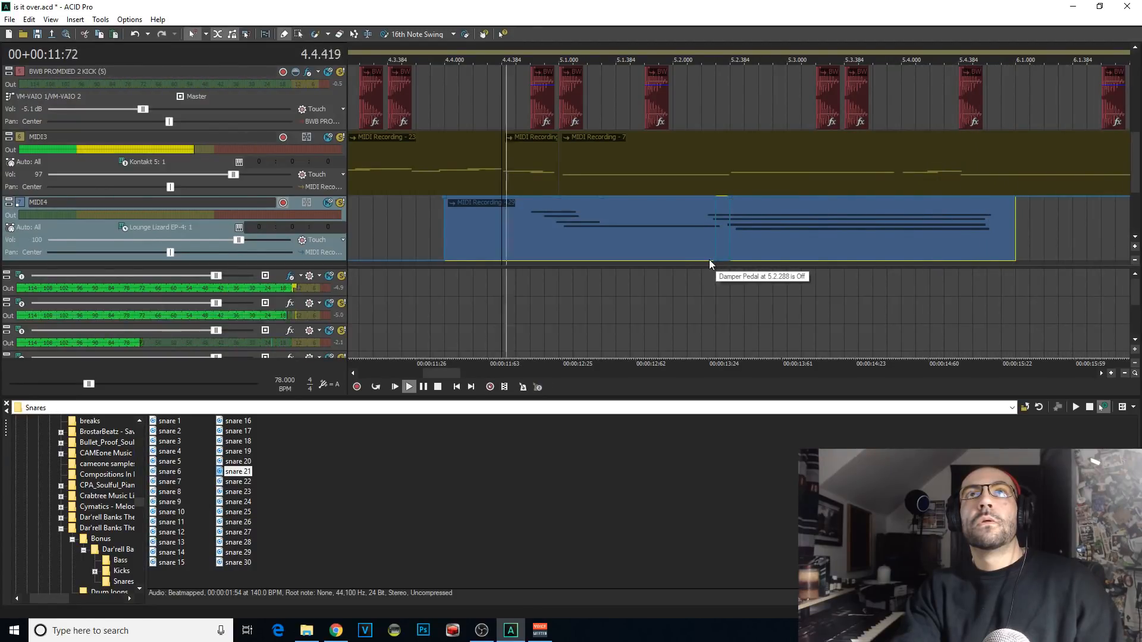
Step: Split the MIDI4 clip at 5.4.000 and delete the part after the split
scroll(795, 245, "down", 2)
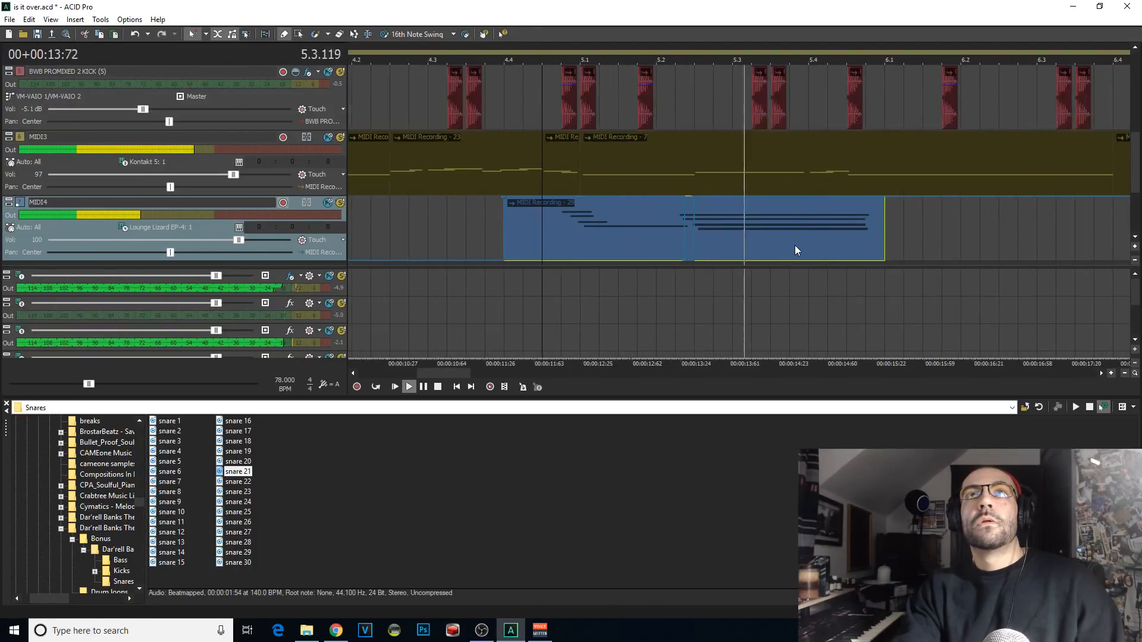
key("space")
left_click(812, 233)
key("s")
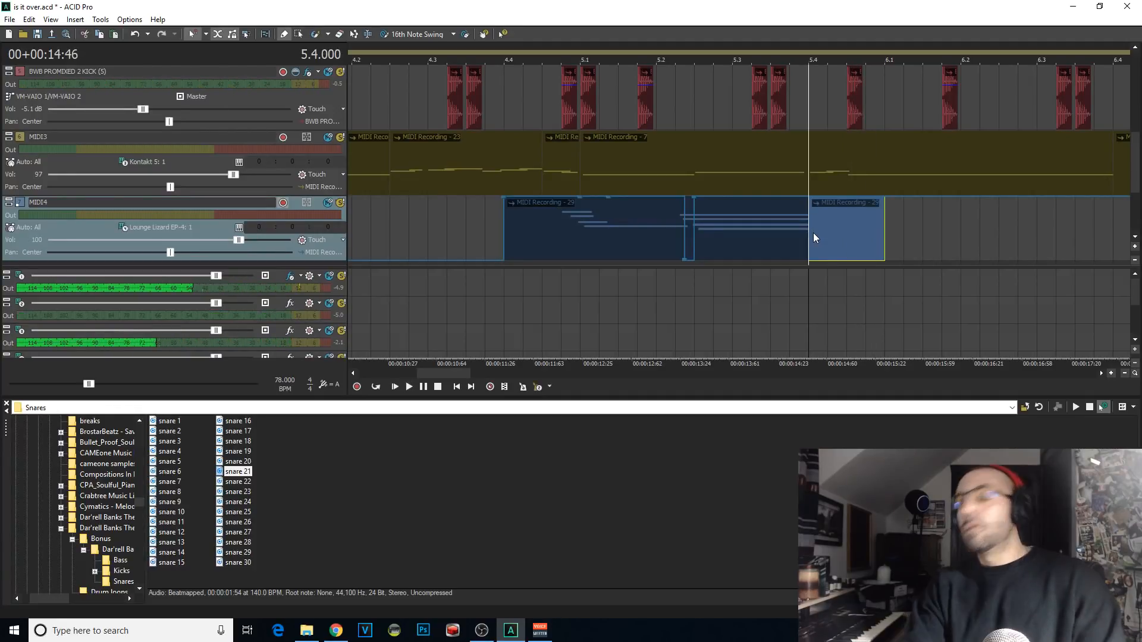
key("Delete")
Step: Rehearse the next electric piano phrase and record it on MIDI4 from 5.4.000
key("space")
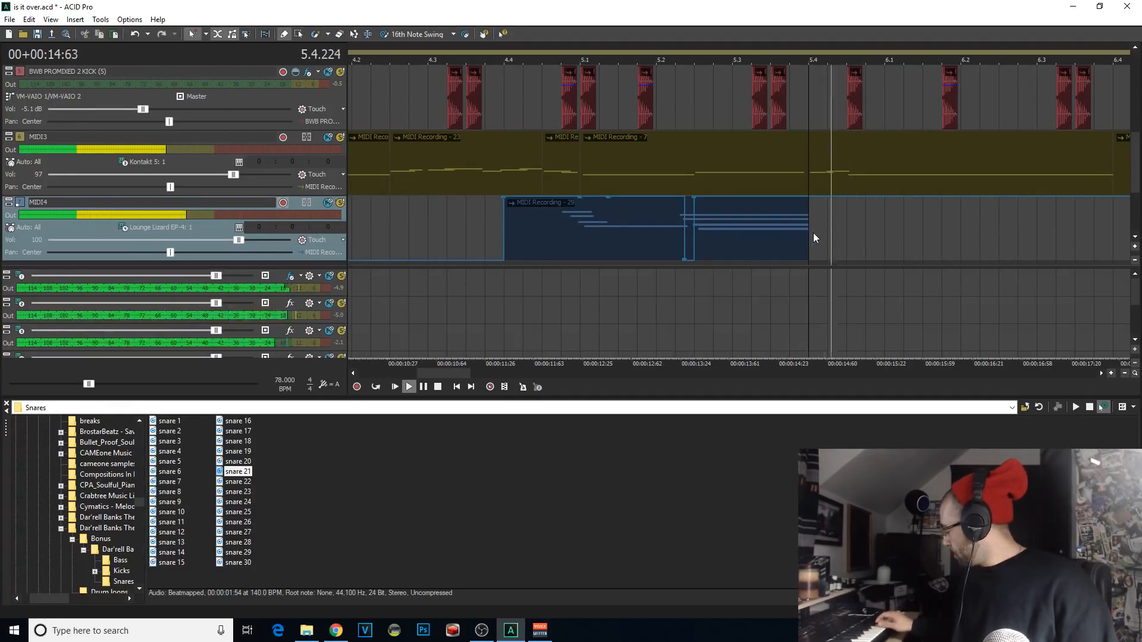
key("space")
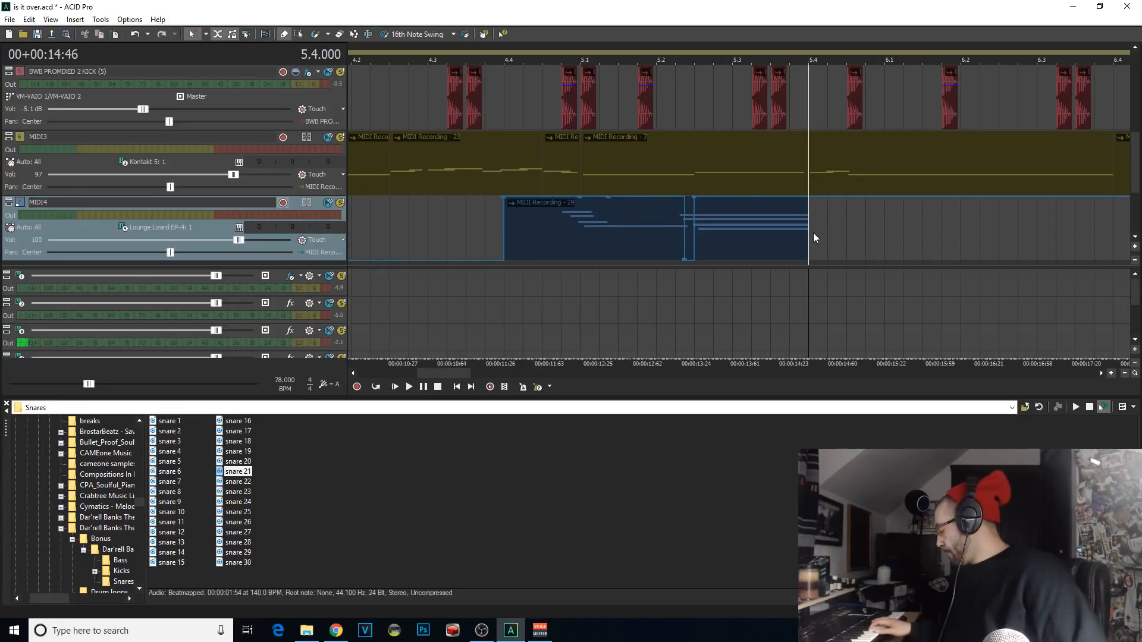
key("ctrl+r")
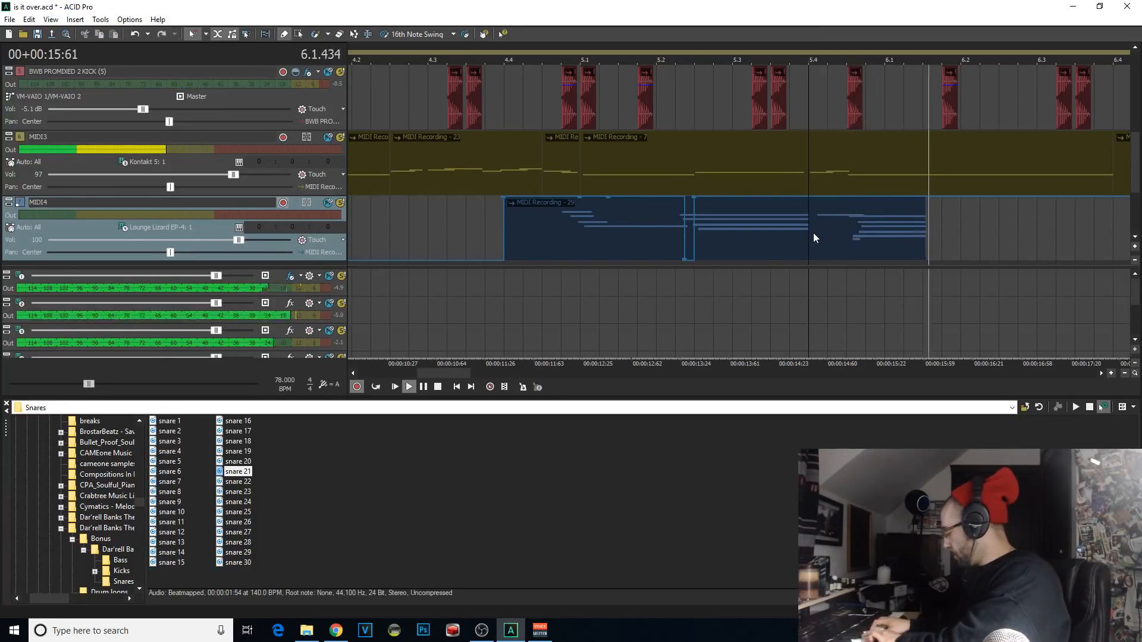
key("space")
key("ctrl+r")
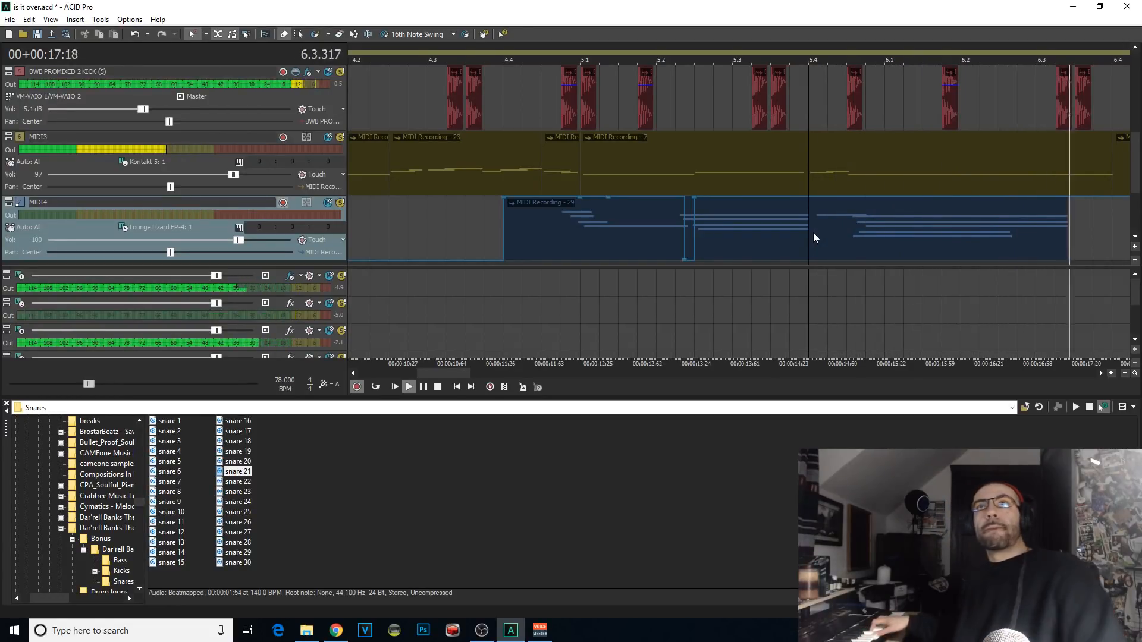
key("space")
key("ctrl+r")
Step: Play back the new MIDI4 recording from 5.4.000 and add a damper pedal change around 5.4.384
scroll(814, 234, "up", 1)
key("space")
key("space")
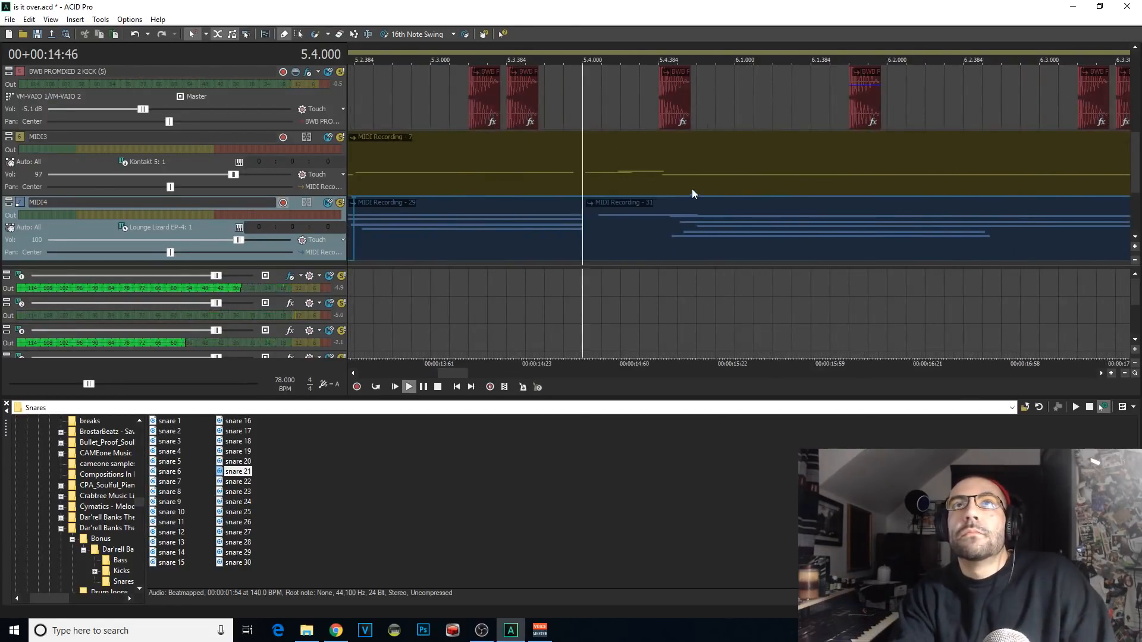
left_click(665, 194)
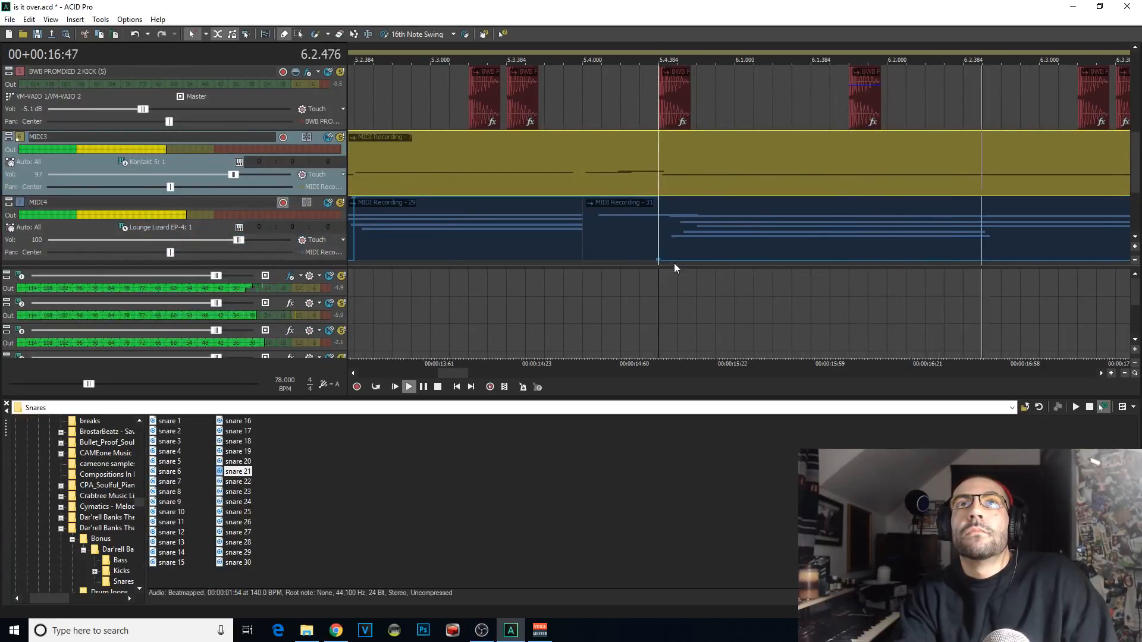
key("space")
key("space")
scroll(651, 253, "down", 1)
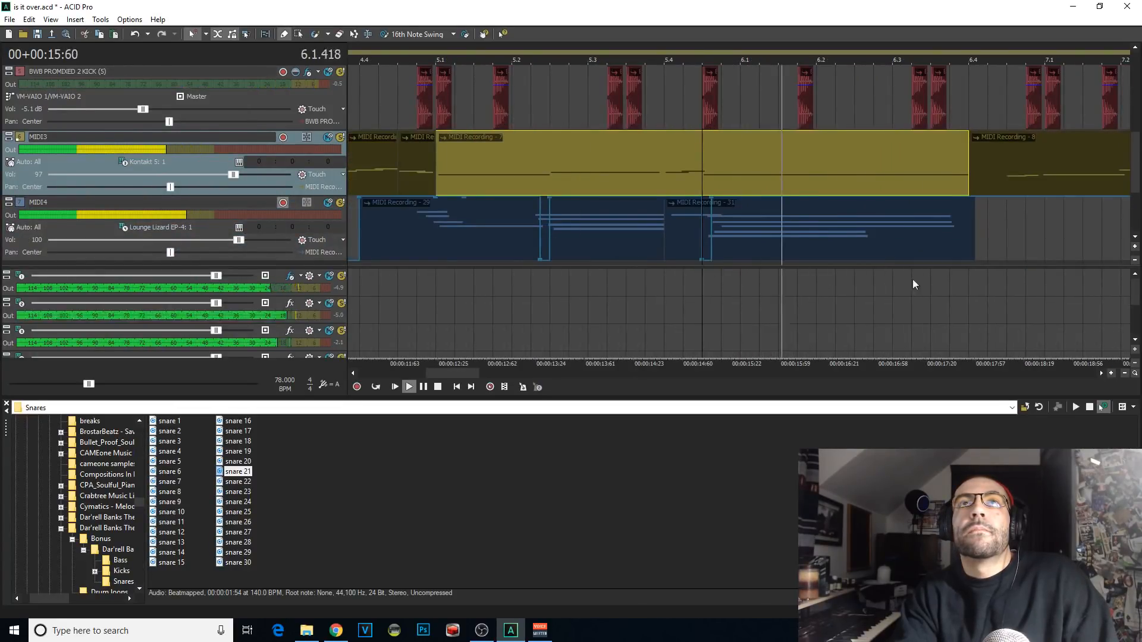
Step: Extend the end of the newest MIDI4 clip past 6.4.000 and drop the damper pedal envelope just before 7.1.000
left_click_drag(976, 243, 1005, 246)
scroll(1005, 246, "down", 1)
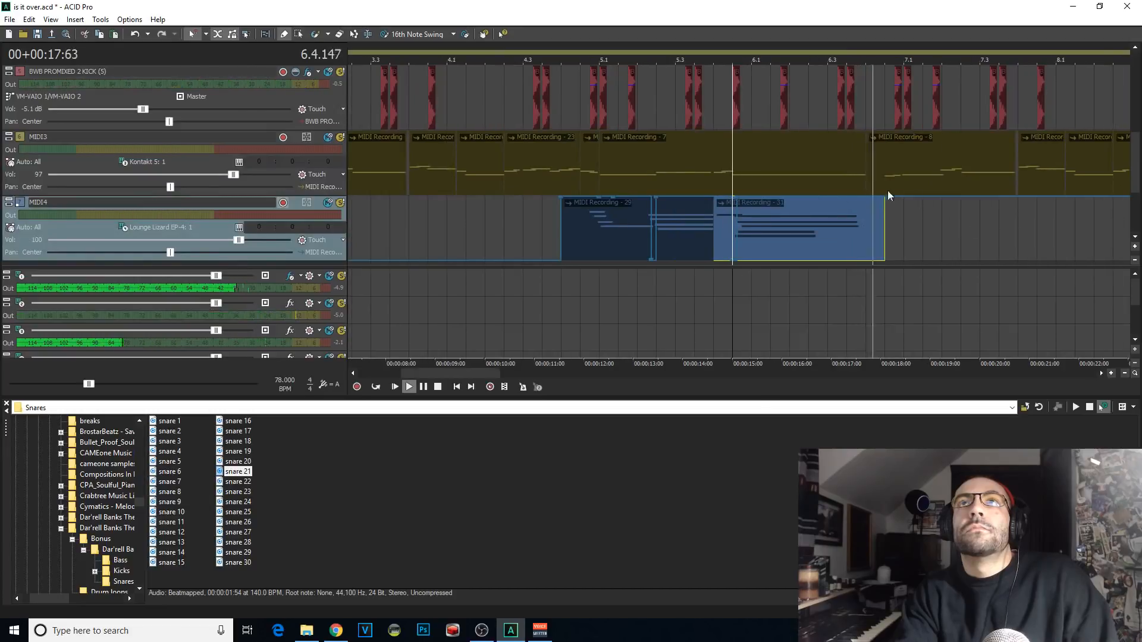
double_click(905, 198)
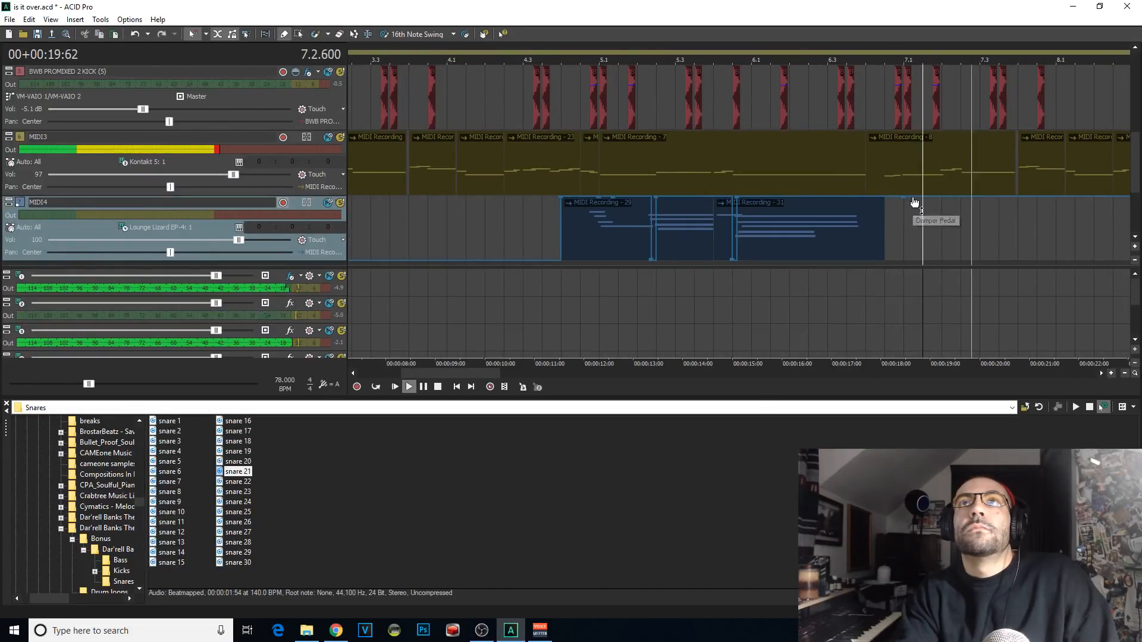
double_click(913, 199)
left_click_drag(914, 199, 904, 260)
Step: Play the whole electric piano part from the start of the first MIDI4 clip
left_click(562, 206)
key("space")
key("space")
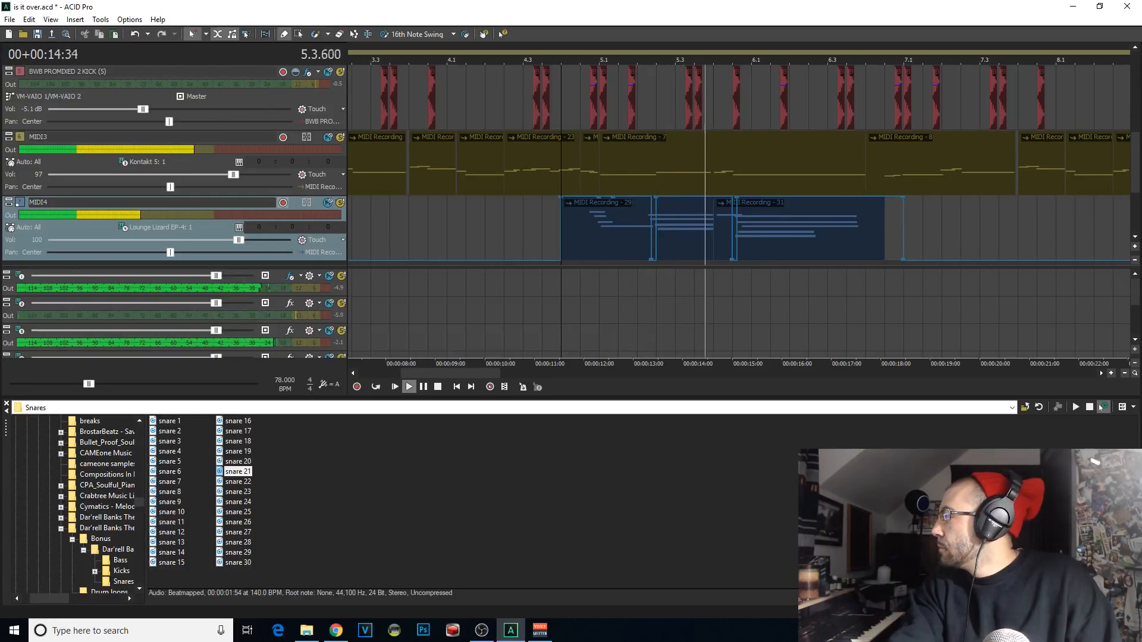
key("space")
key("space")
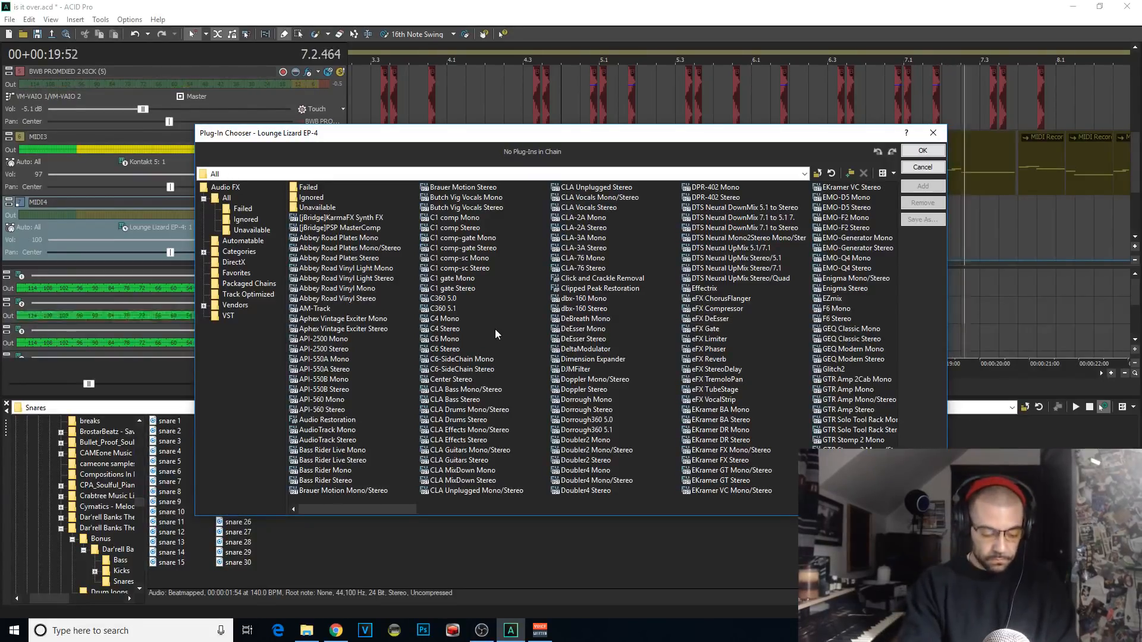
Step: Add Track EQ to the Lounge Lizard EP-4 and set its low shelf to 1,073 Hz with -7.2 dB gain during playback
left_click_drag(518, 133, 1141, 137)
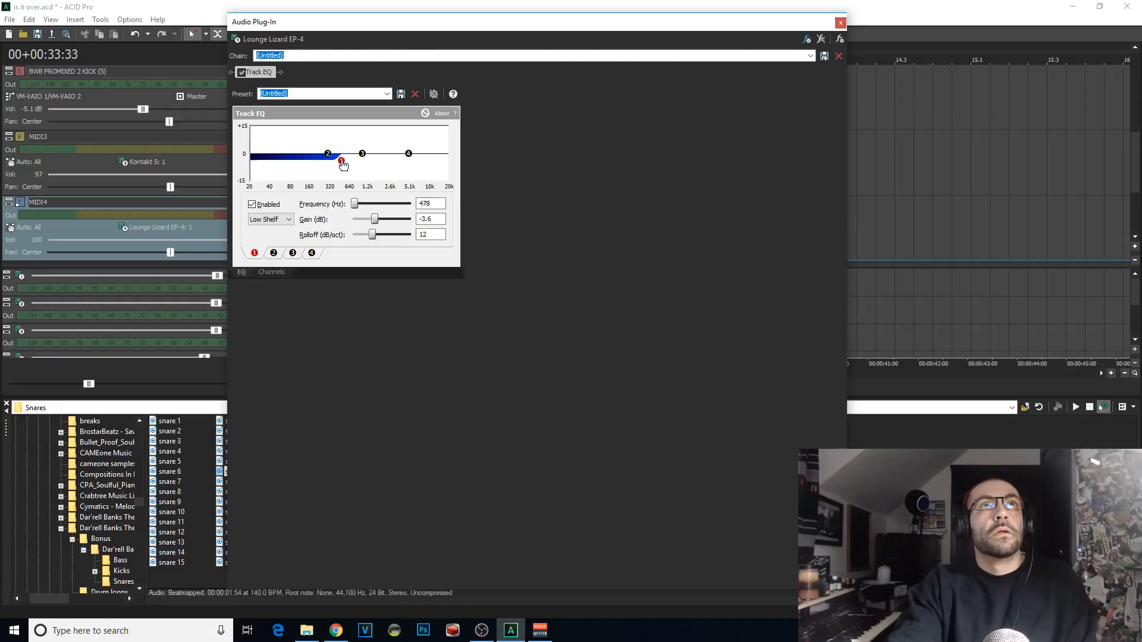
left_click_drag(302, 26, 614, 91)
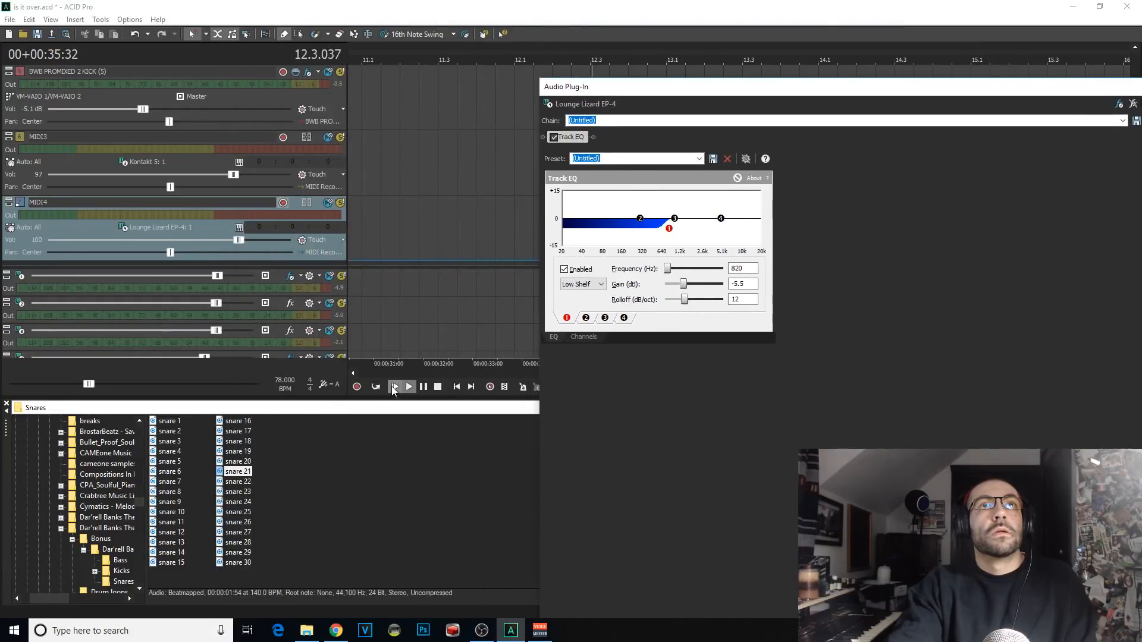
left_click(394, 388)
left_click_drag(669, 228, 676, 232)
left_click_drag(751, 91, 526, 292)
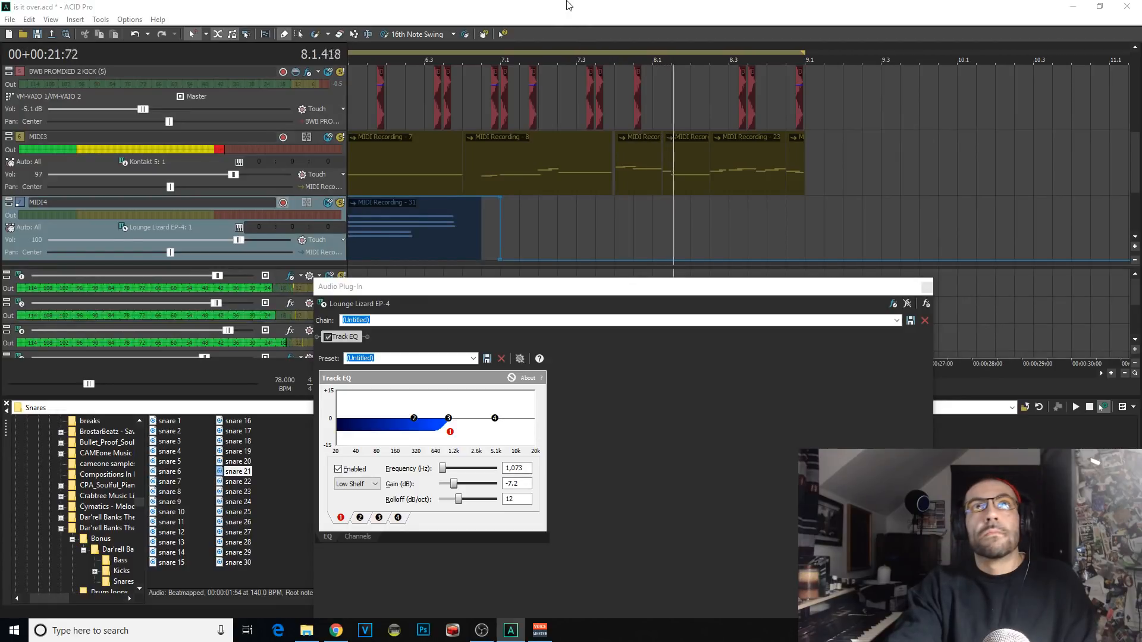
left_click(927, 287)
Step: Play the project from the beginning and from the first MIDI4 clip with the Selection tool active
left_click(394, 387)
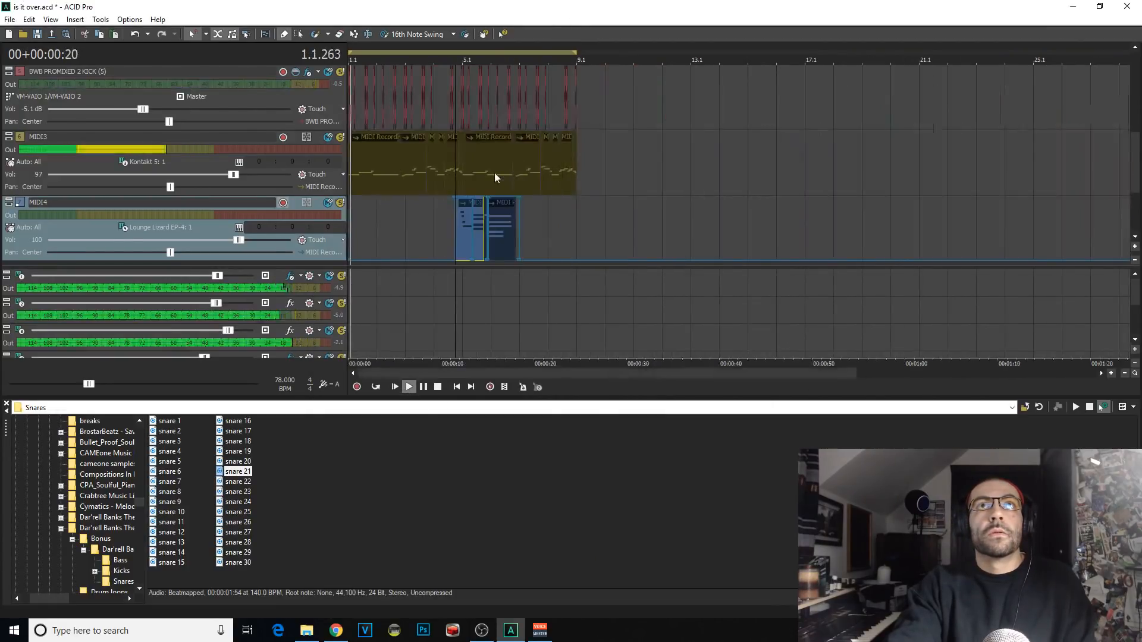
left_click(463, 208)
key("space")
key("space")
key("d")
scroll(745, 252, "up", 4)
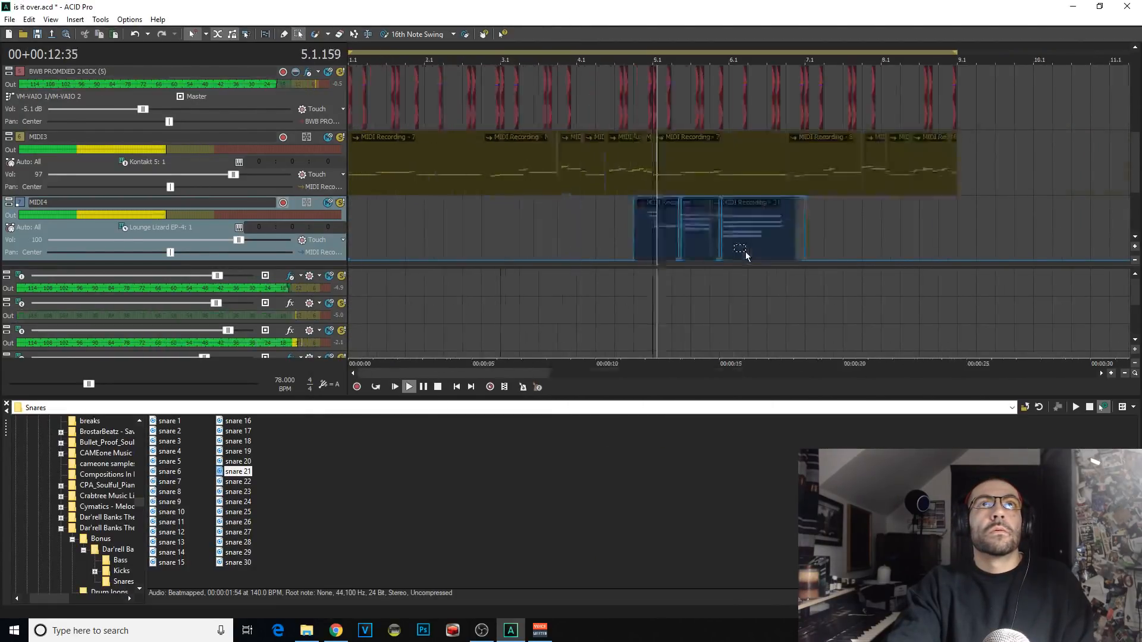
left_click(698, 239)
scroll(751, 255, "up", 4)
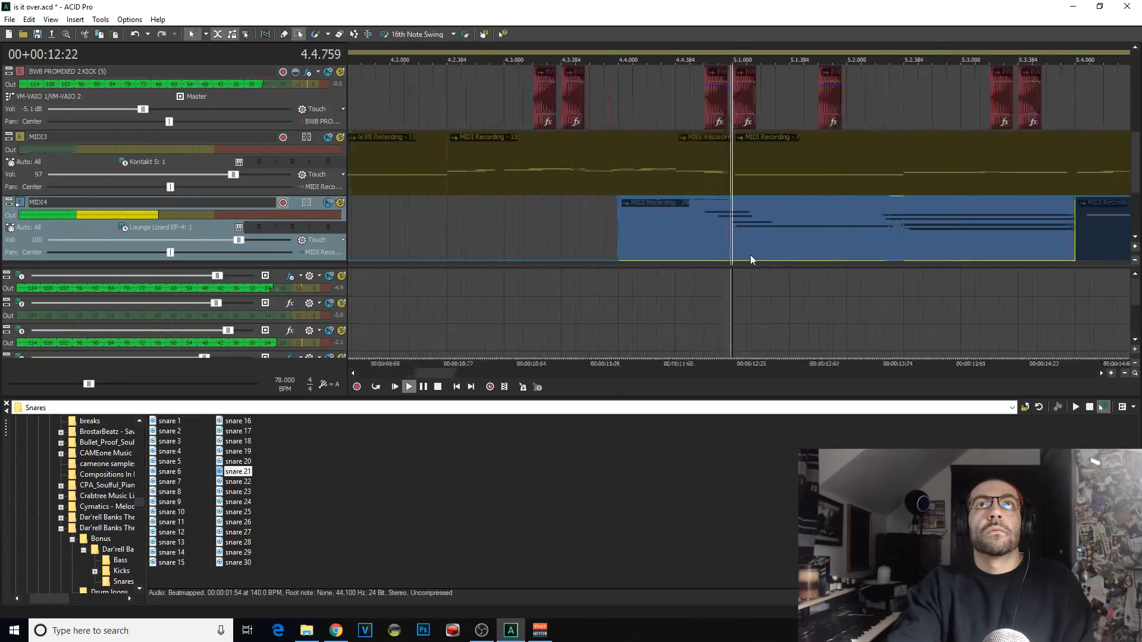
scroll(688, 237, "down", 3)
left_click(699, 235)
key("space")
left_click(684, 237)
key("space")
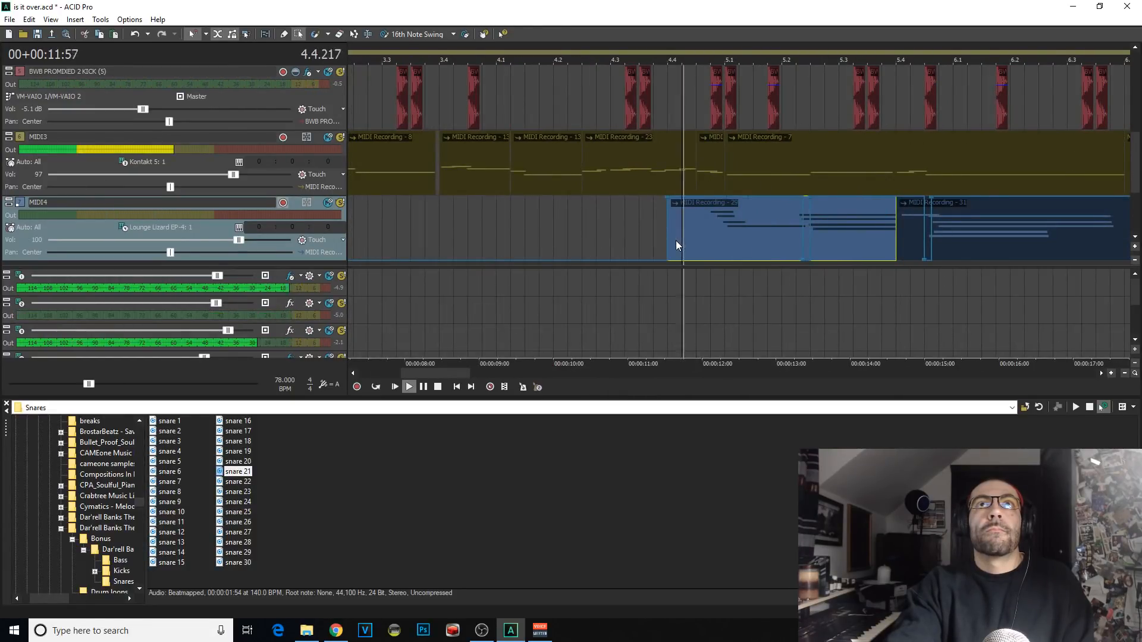
Step: Copy the two MIDI4 clips starting at 4.4.000 and paste them at 6.4.000
left_click(662, 241)
key("space")
key("space")
scroll(730, 247, "down", 3)
left_click(711, 247)
left_click(791, 233)
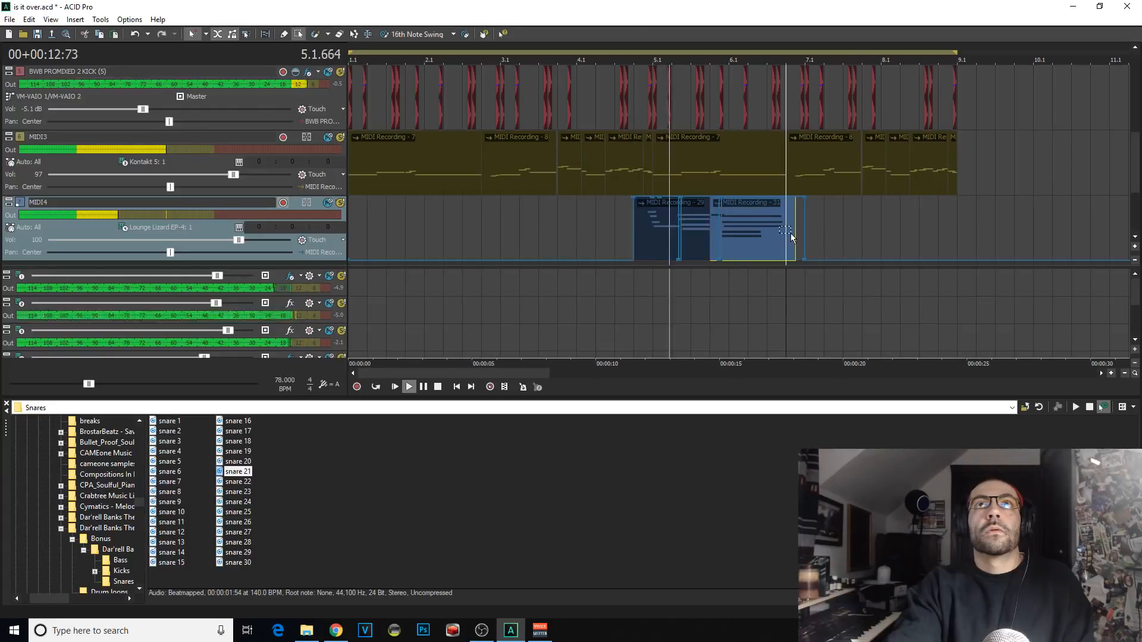
key("space")
key("space")
scroll(803, 236, "up", 2)
key("ctrl+v")
Step: Add a damper pedal change from 6.4.576 to just before 7.1.000 in the pasted MIDI4 clip and save the project
left_click(715, 237)
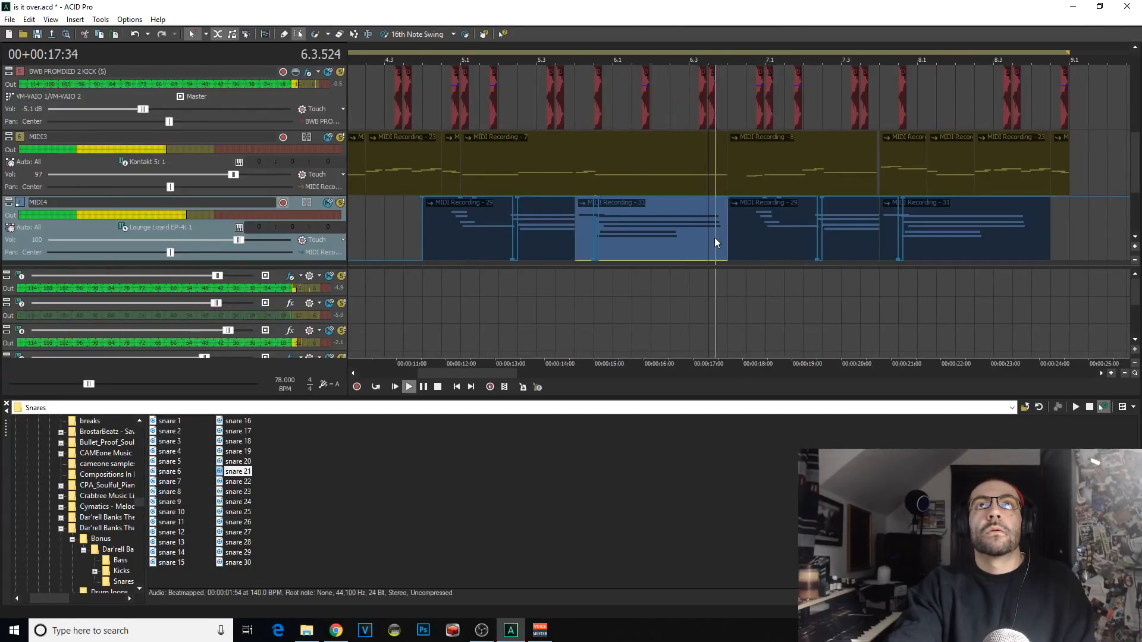
scroll(733, 243, "up", 3)
left_click(285, 34)
key("space")
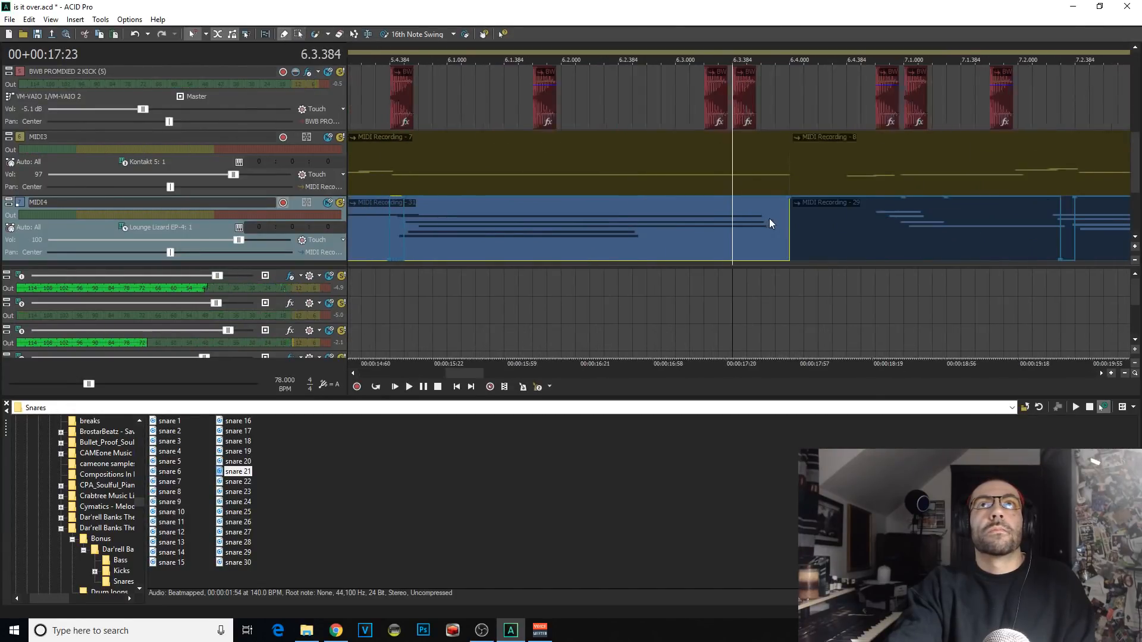
left_click(874, 202)
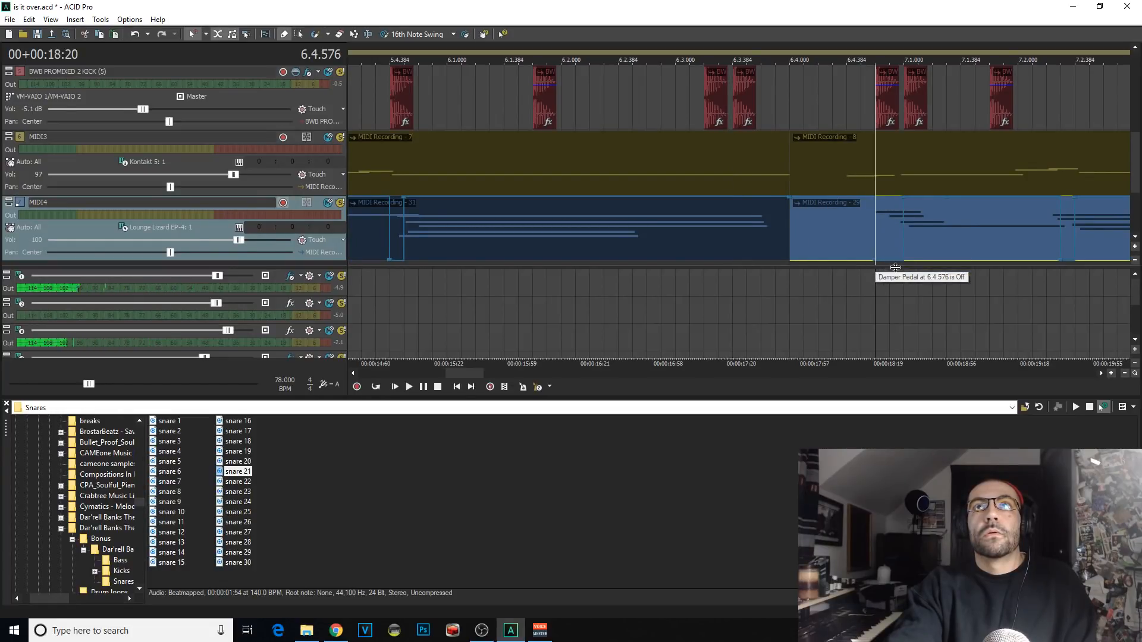
scroll(800, 204, "up", 2)
left_click_drag(790, 199, 776, 199)
key("ctrl+s")
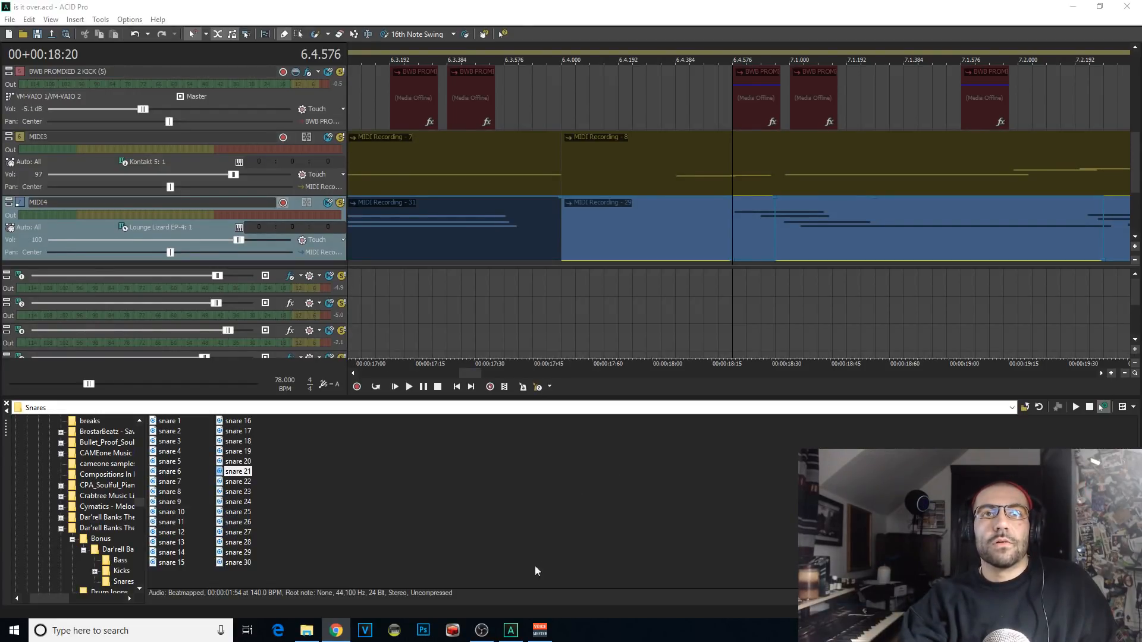
Step: Check the live stream in OBS, return to ACID Pro and switch to Chrome
left_click(482, 630)
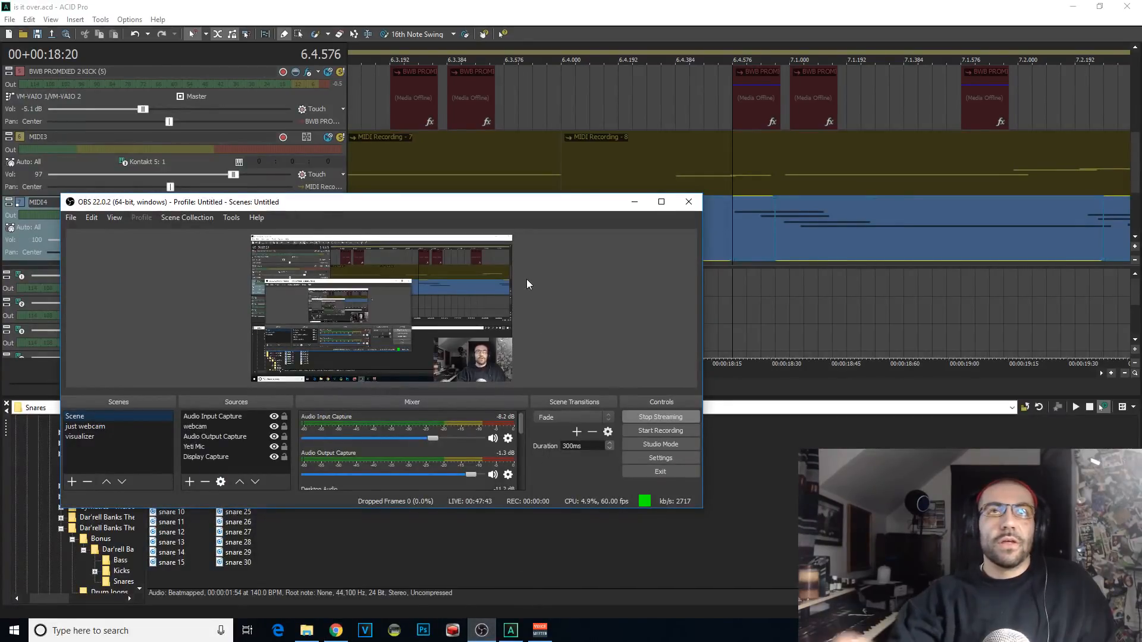
left_click(549, 4)
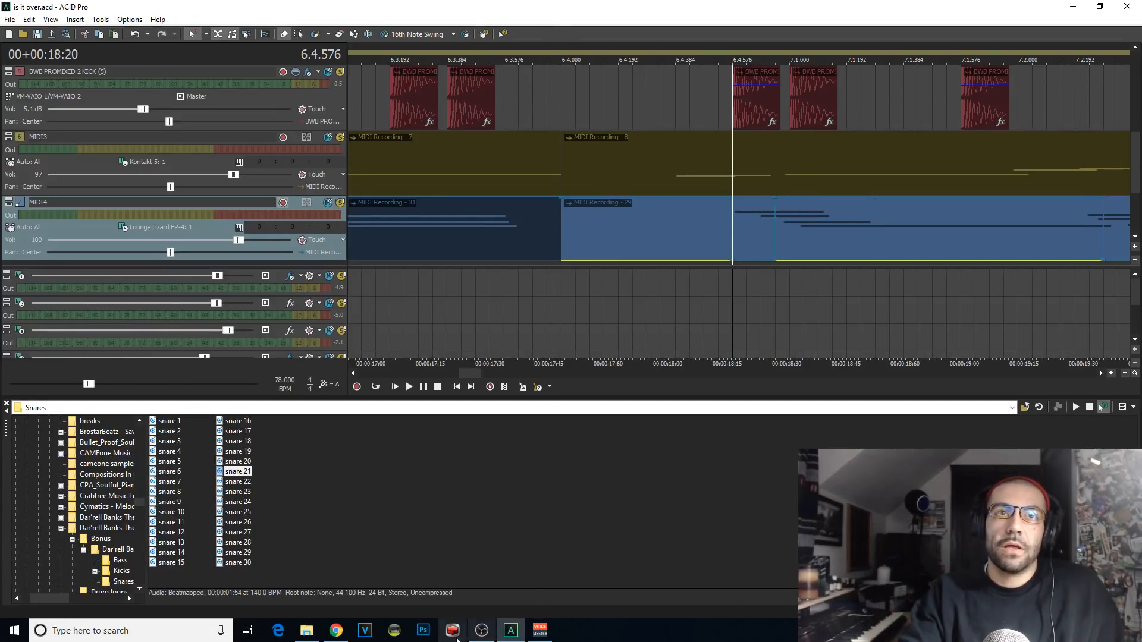
left_click(339, 632)
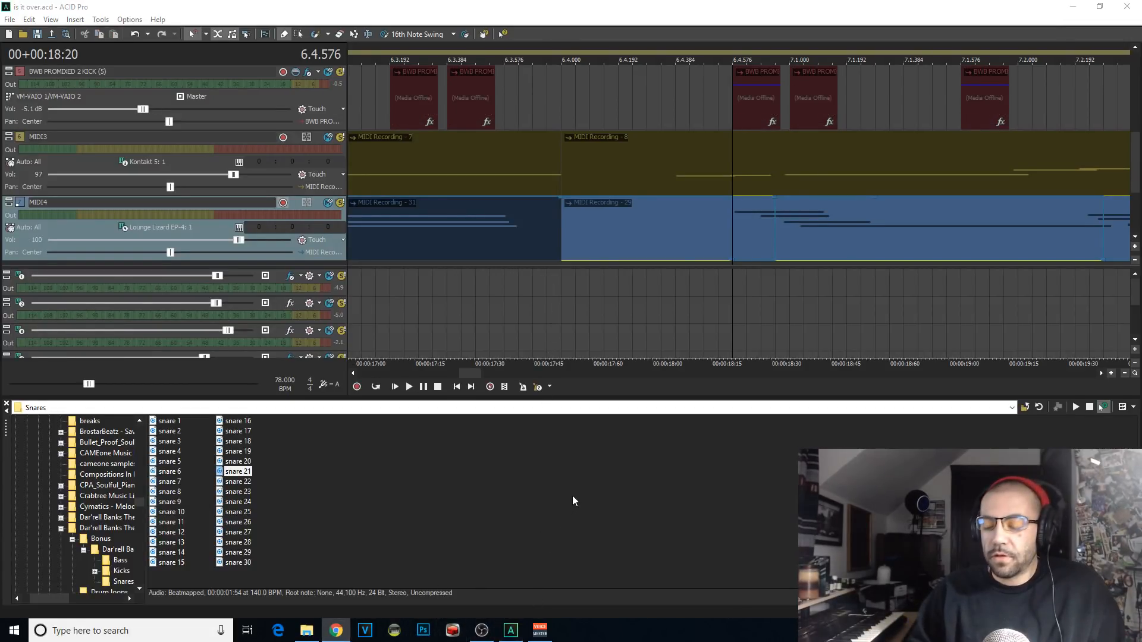
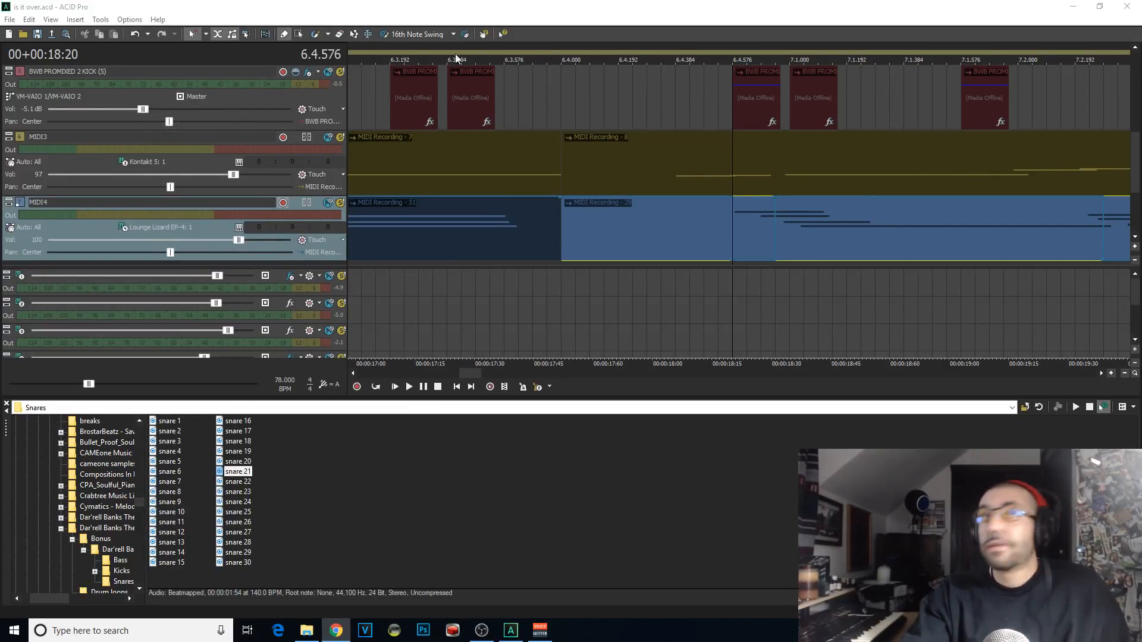
Step: Play the whole project from the beginning and turn on looped playback
left_click(396, 387)
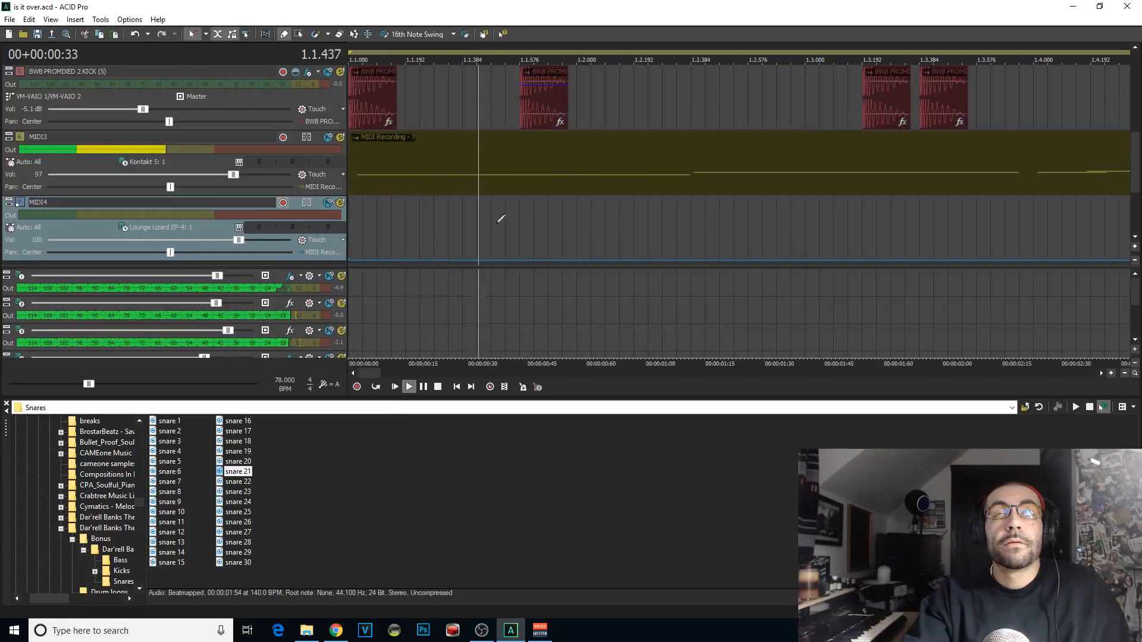
scroll(501, 219, "down", 5)
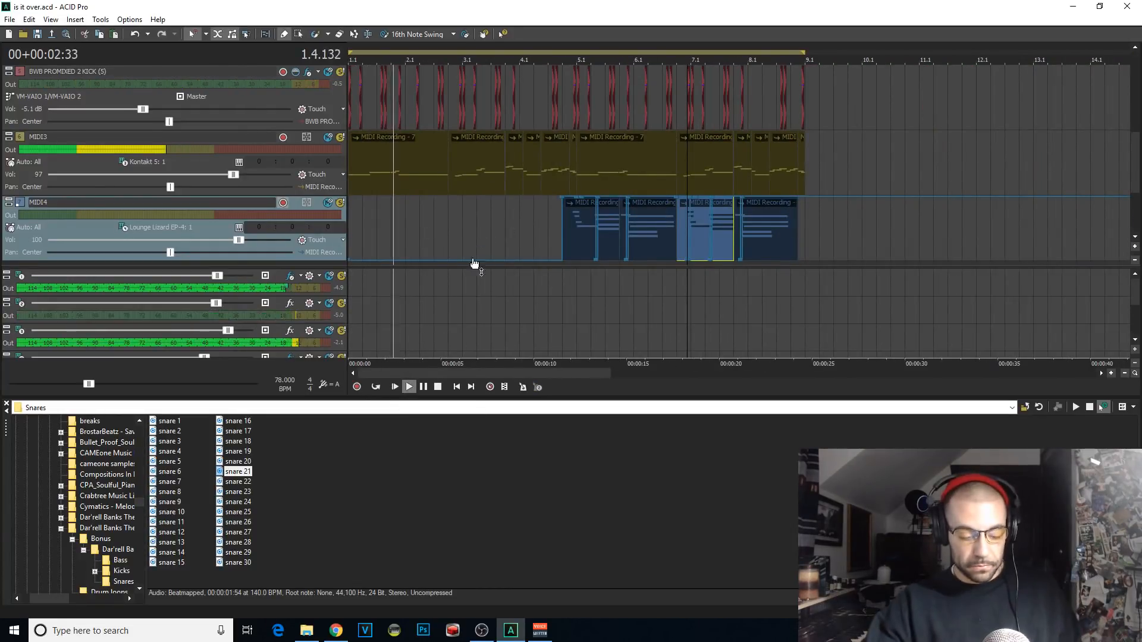
left_click(1136, 49)
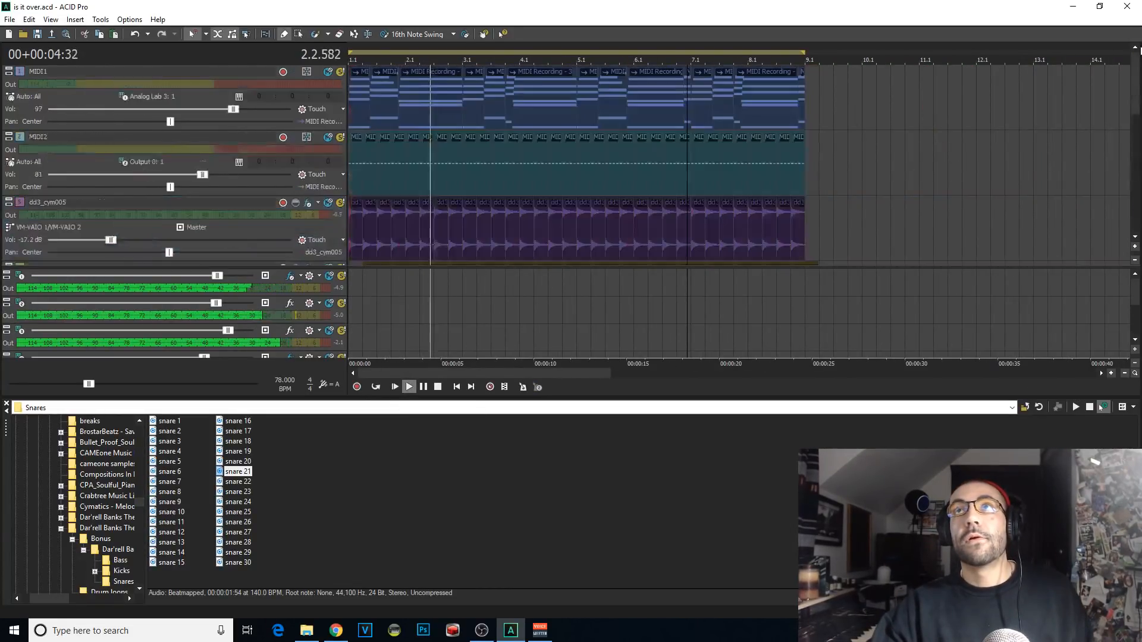
left_click_drag(1141, 51, 853, 51)
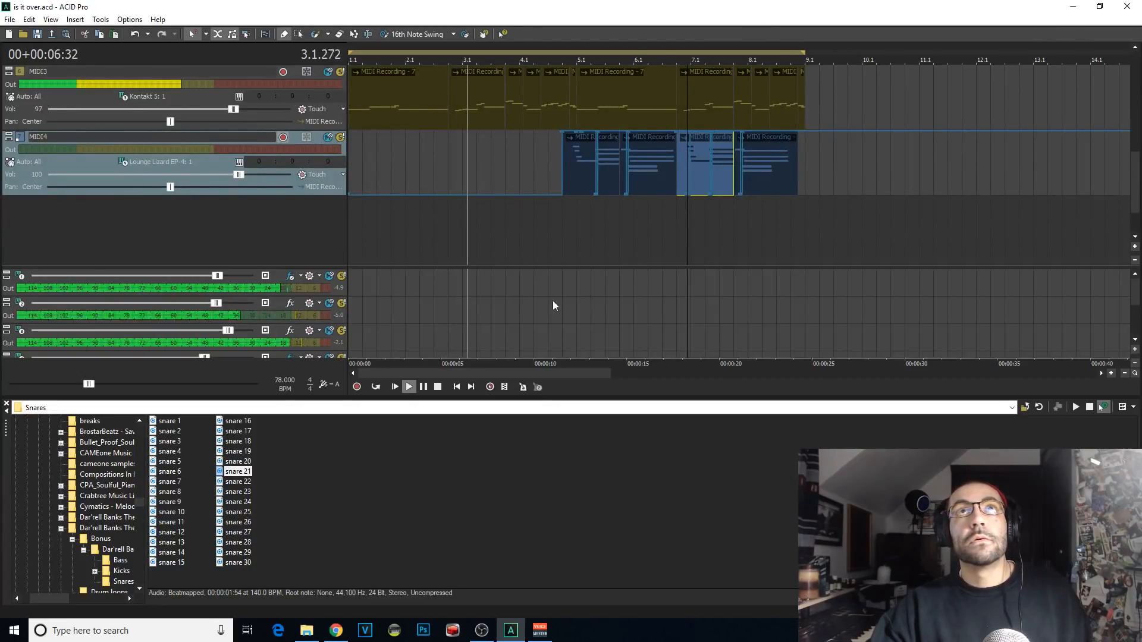
left_click(376, 387)
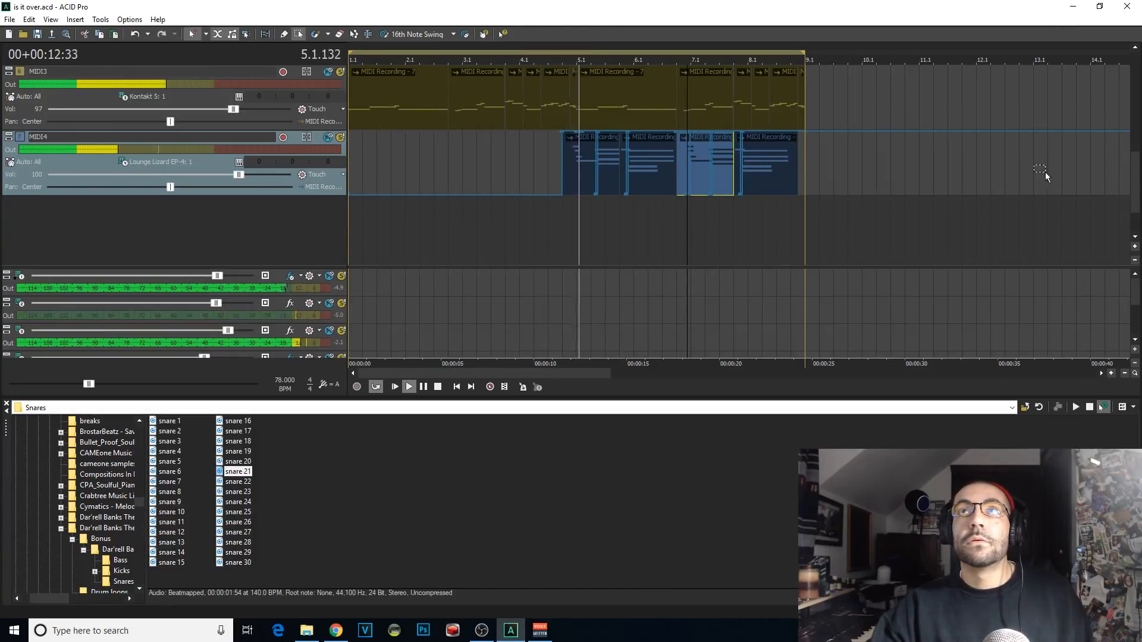
Step: Try to duplicate all clips of the eight-bar section at 9.1 with looped playback turned off
left_click_drag(1135, 178, 1134, 59)
scroll(688, 145, "down", 3)
left_click_drag(631, 143, 9, 114)
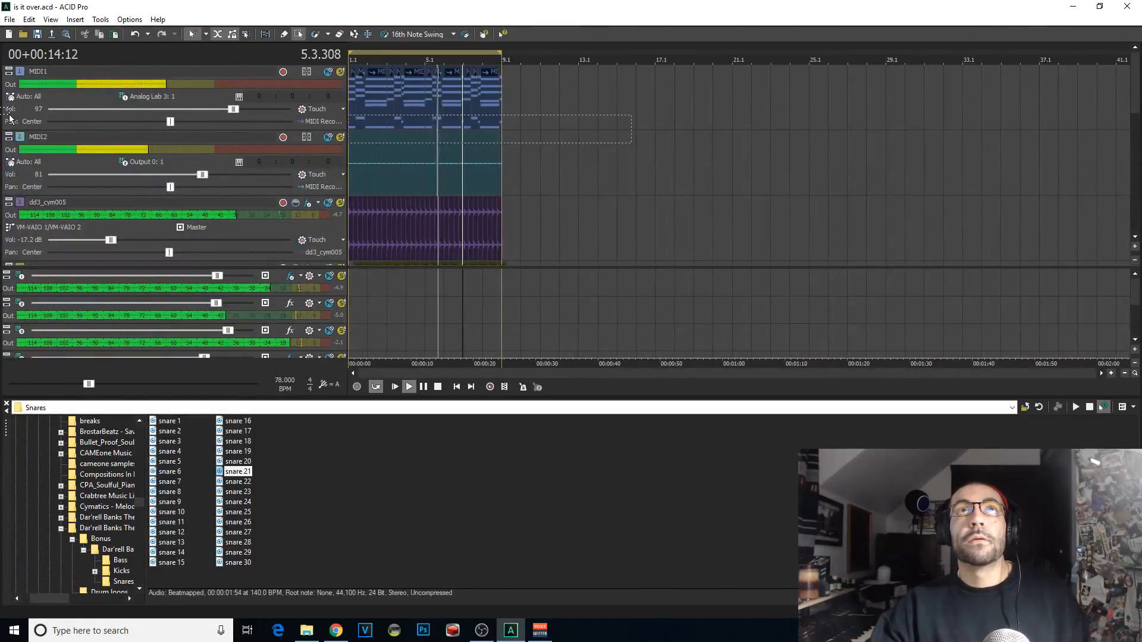
left_click(509, 82)
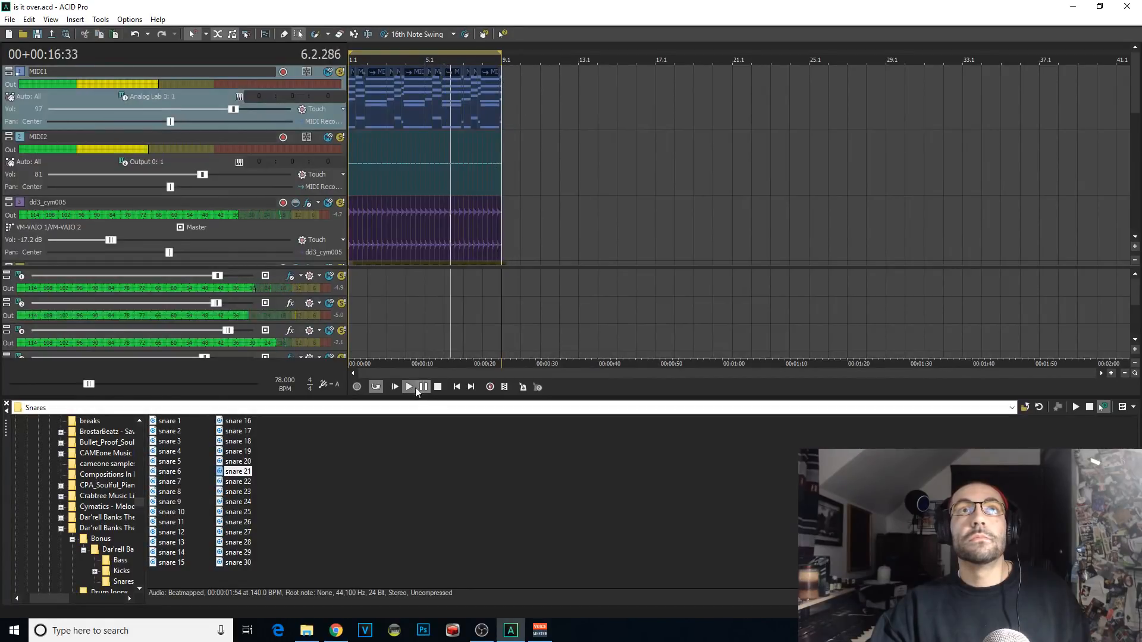
key("ctrl+v")
left_click(376, 387)
left_click(511, 98)
scroll(513, 89, "up", 4)
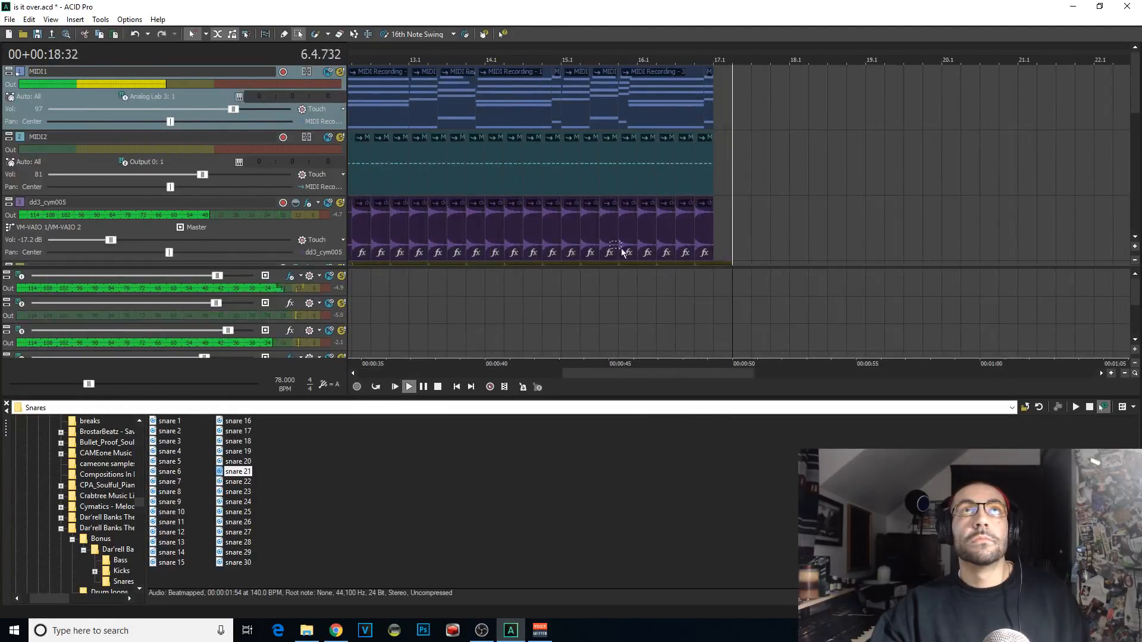
scroll(622, 249, "down", 3)
key("ctrl+z")
Step: Open the DJ Pain 1 - Vinyl Fills 2 sample folder inside the fills folder, with MIDI4 around bar 8 in view
left_click(472, 170)
scroll(517, 175, "up", 4)
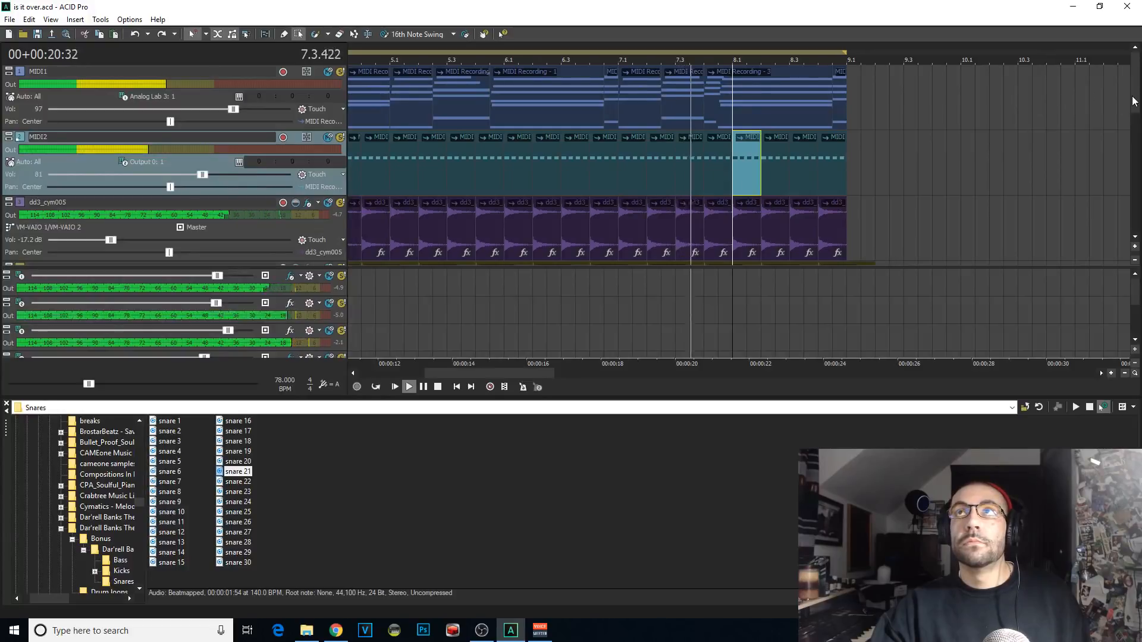
left_click_drag(1135, 101, 1135, 208)
scroll(910, 262, "up", 2)
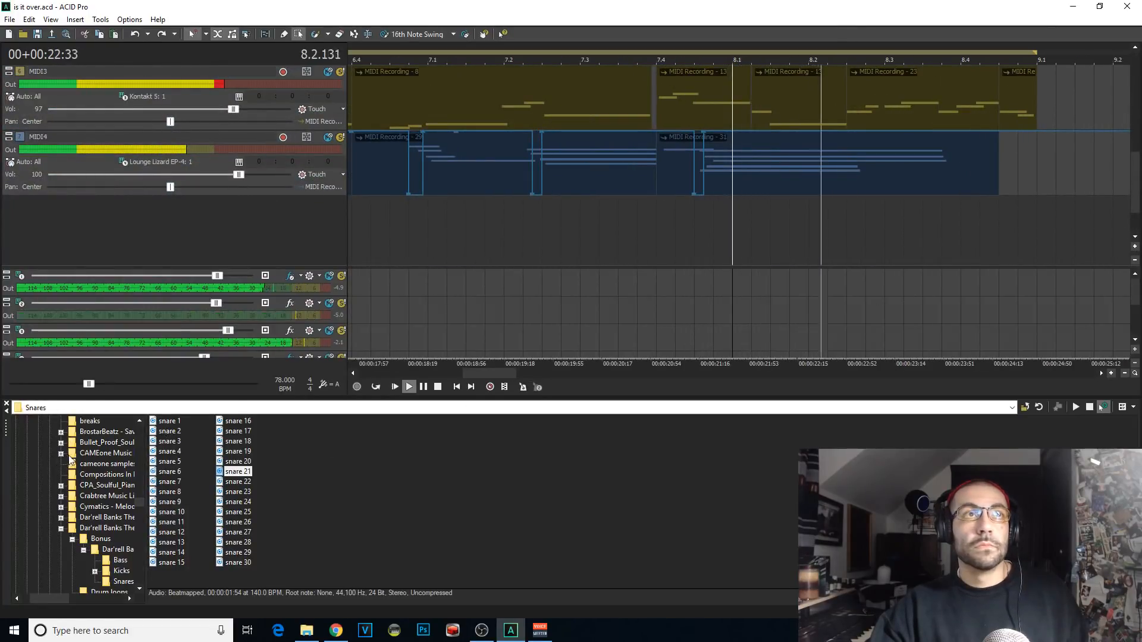
scroll(60, 506, "up", 5)
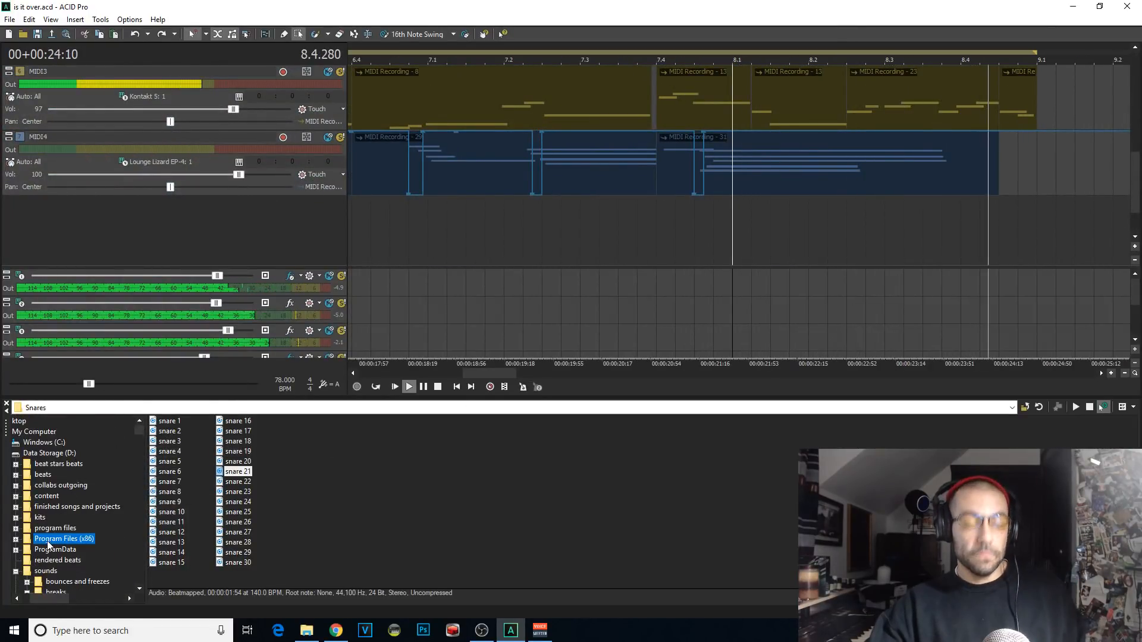
key("f")
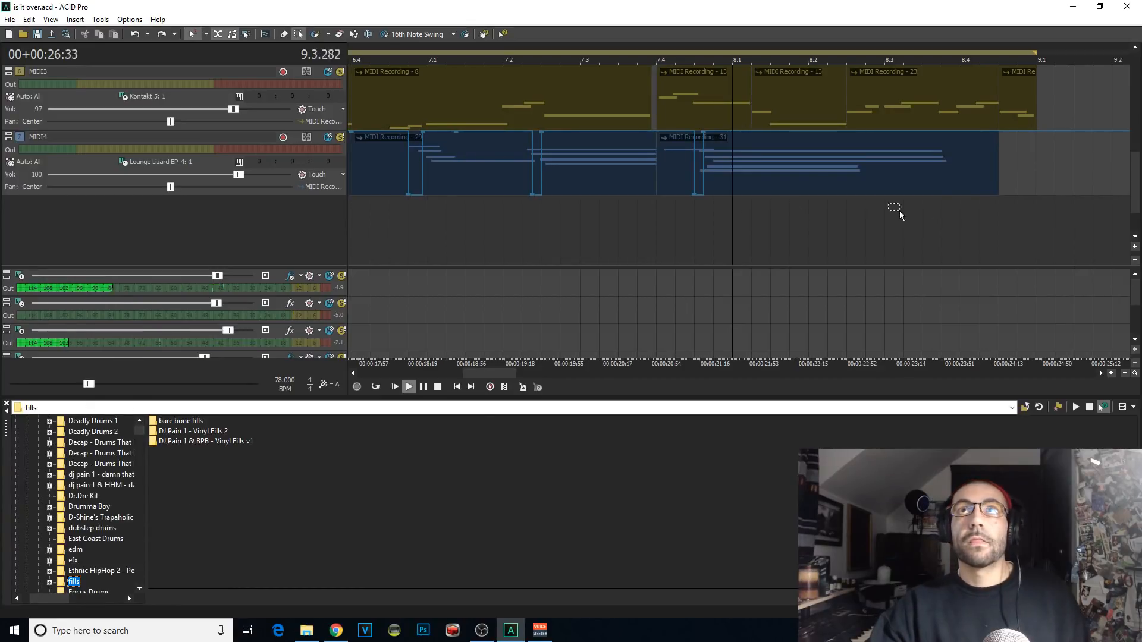
left_click(218, 432)
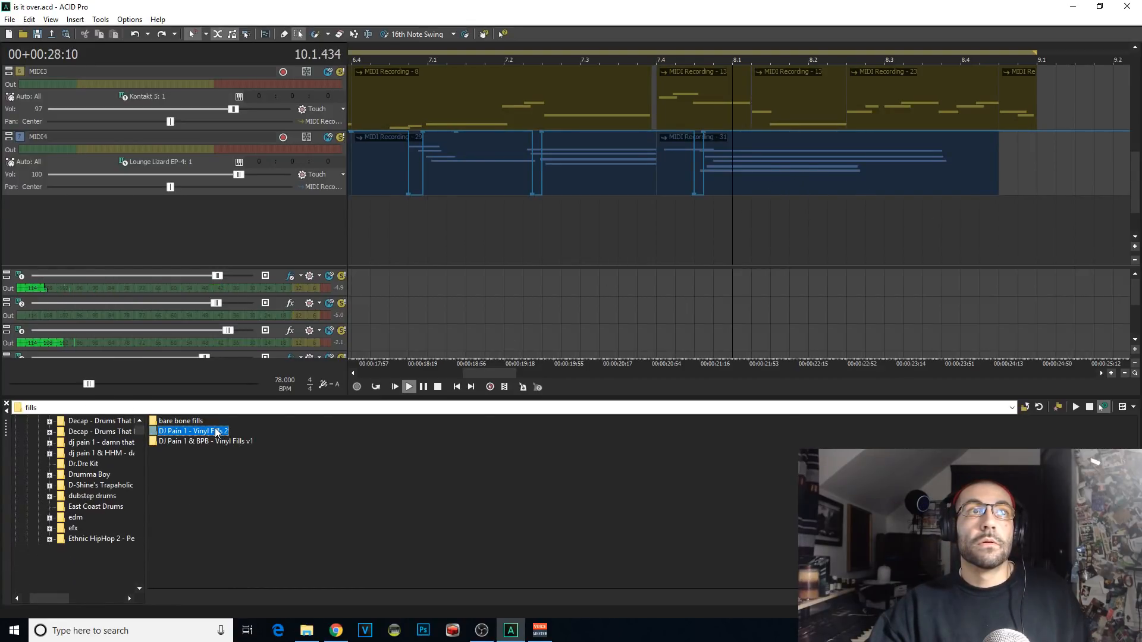
double_click(217, 432)
Step: Audition vinyl fills 51, 56, 58, 41 and 44, and add vinyl fill 56 as a new track below MIDI4
left_click(238, 472)
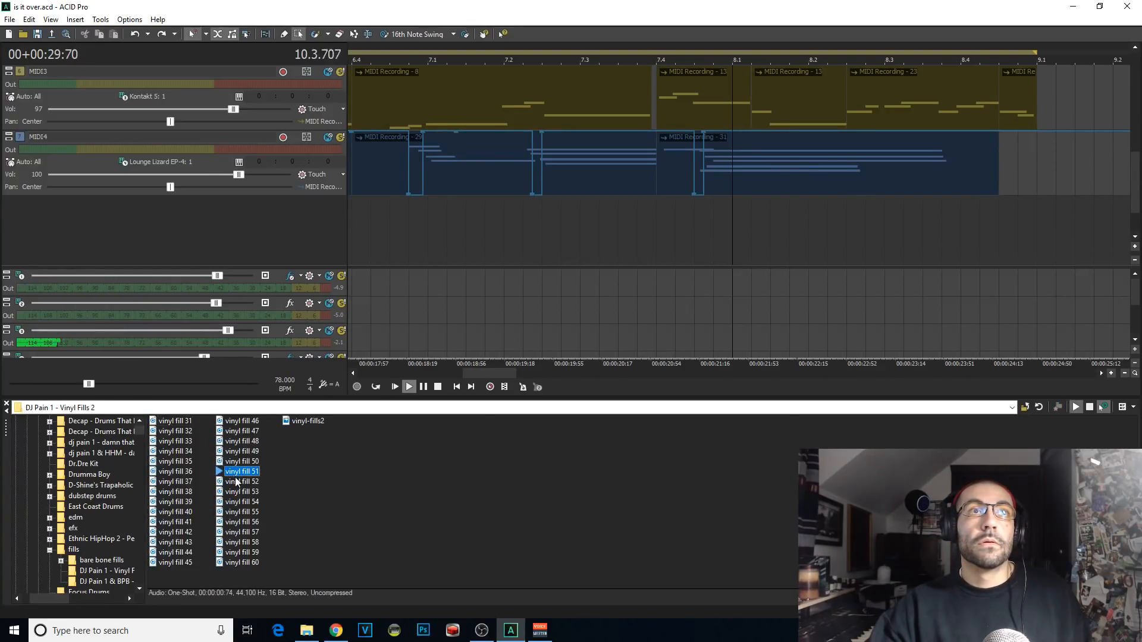
left_click(254, 522)
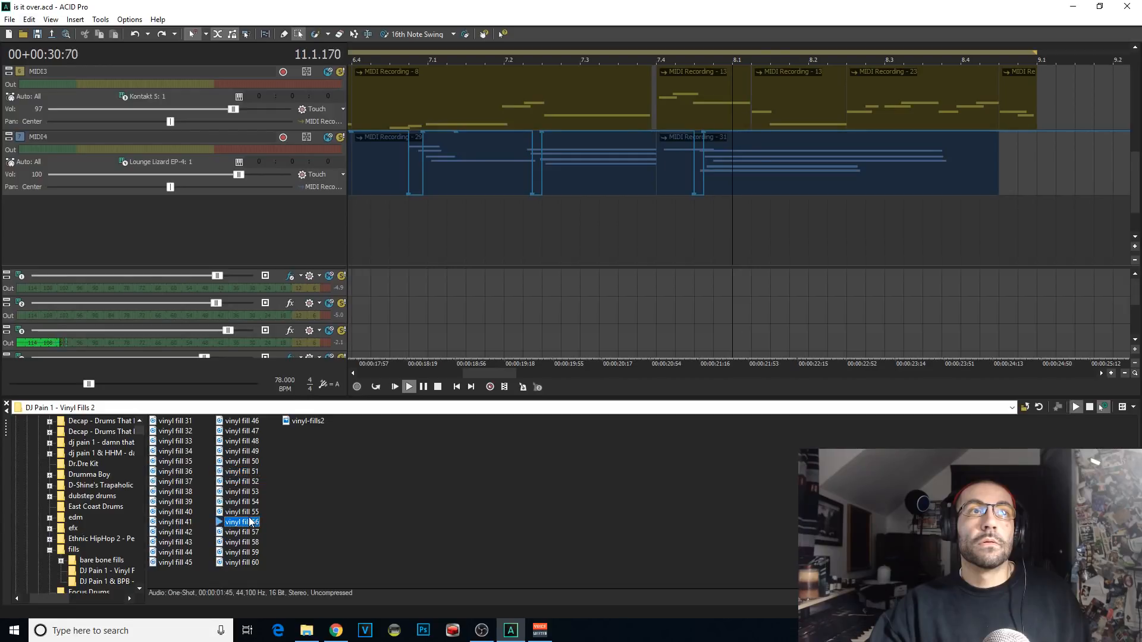
left_click(245, 544)
left_click(249, 524)
left_click(180, 523)
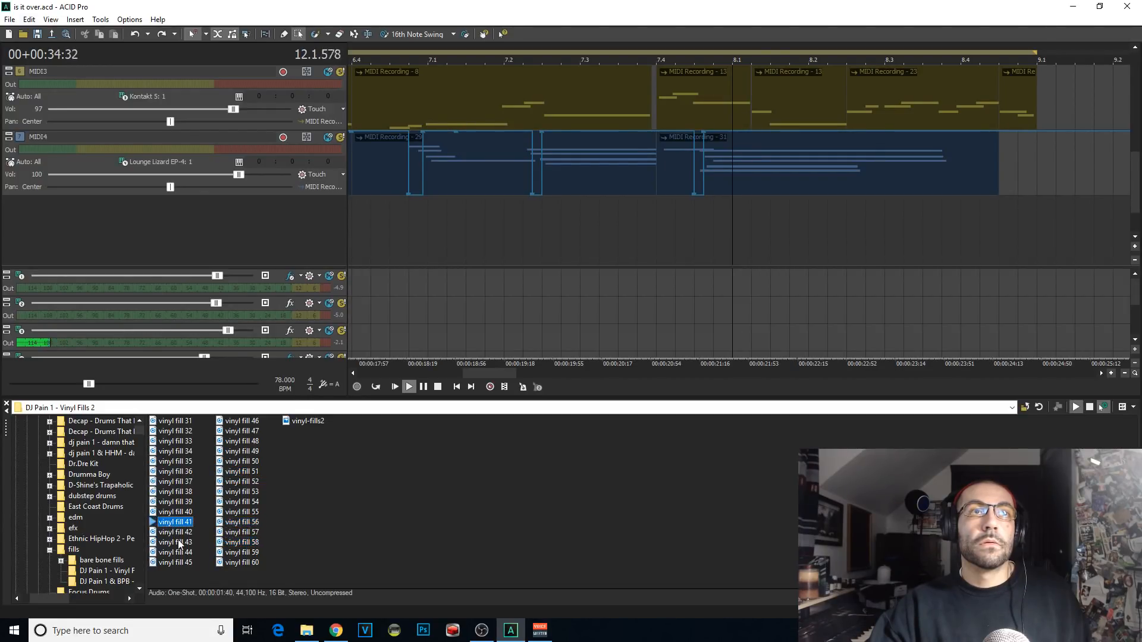
left_click(183, 552)
left_click(245, 523)
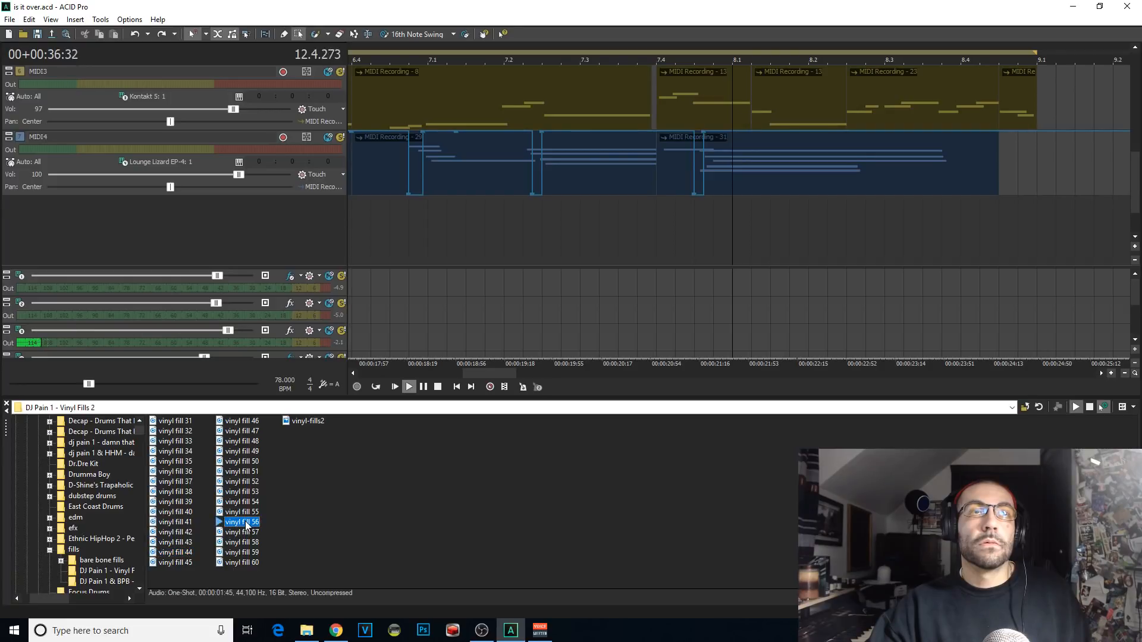
mouse_move(245, 523)
left_mouse_down()
mouse_move(785, 222)
mouse_move(661, 234)
mouse_move(739, 245)
left_mouse_up()
Step: Erase the MIDI3 clips that follow the one at 7.4, up to the end of bar 8, while replaying the passage
left_click(341, 35)
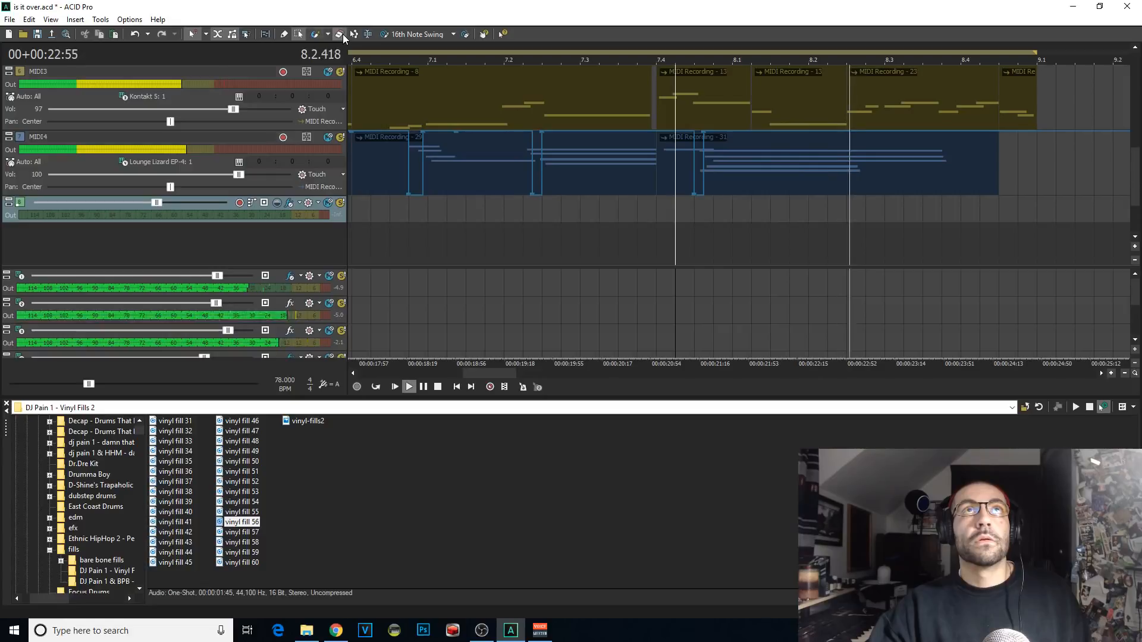
key("space")
key("space")
left_click_drag(856, 107, 1098, 123)
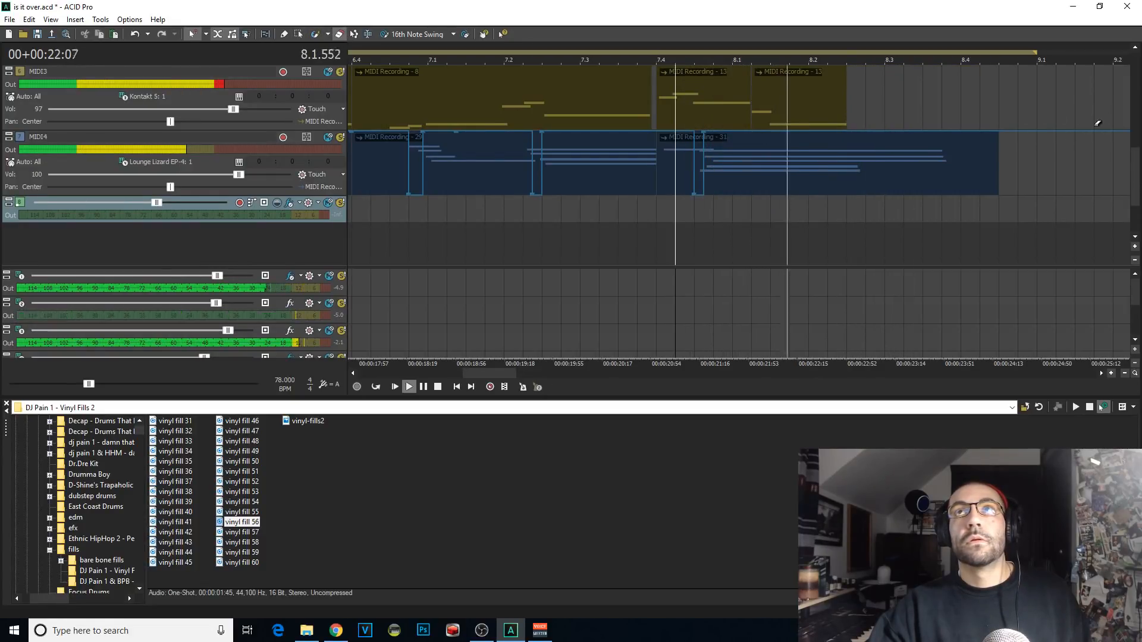
key("space")
key("space")
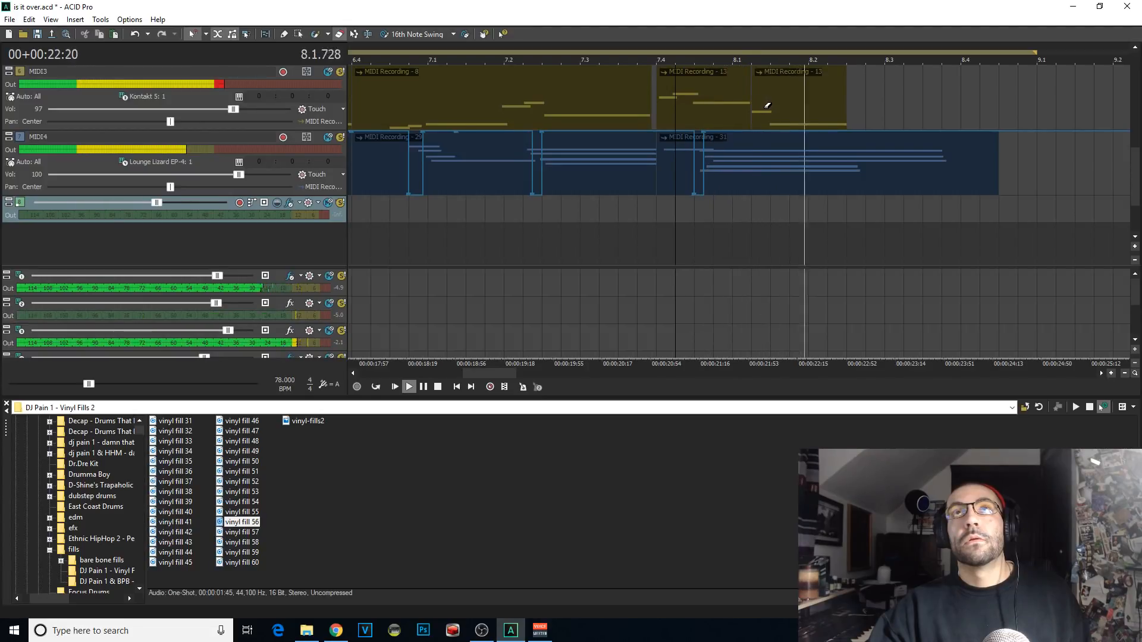
left_click(767, 105)
Step: Draw a vinyl fill 56 clip starting at 8.3, drop the MIDI4 envelope at the same point and replay the passage
mouse_move(1007, 179)
left_mouse_down()
mouse_move(872, 173)
mouse_move(1040, 206)
left_mouse_up()
key("ctrl+z")
left_click(285, 35)
key("space")
key("space")
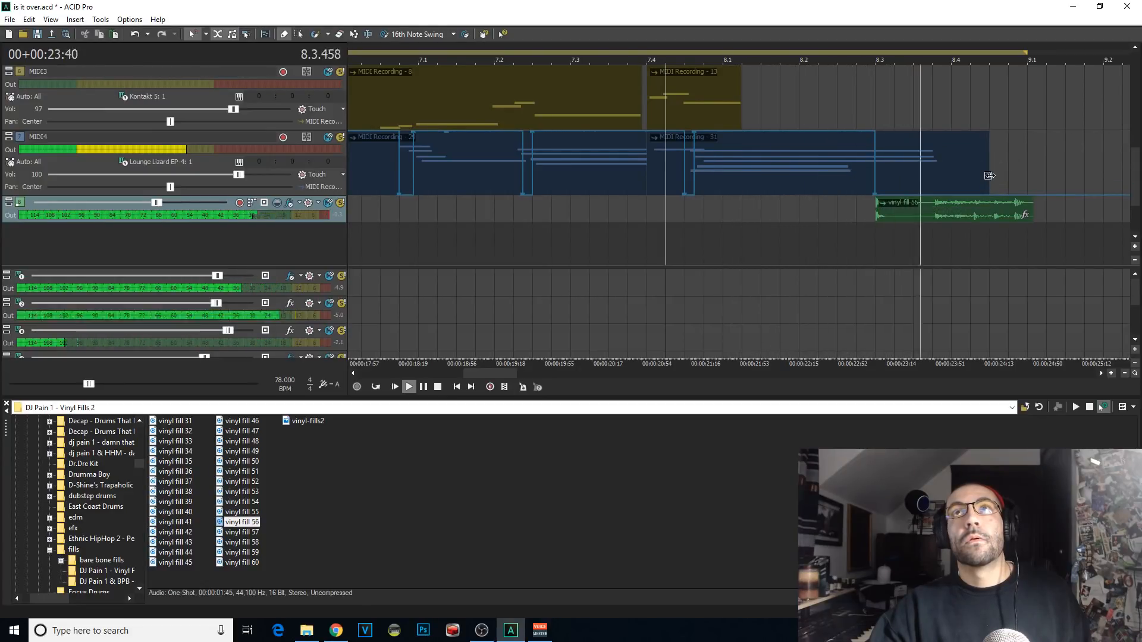
Step: Trim the last MIDI4 clip so it ends at 8.3, where the vinyl fill starts
left_click_drag(989, 175, 875, 179)
key("space")
key("space")
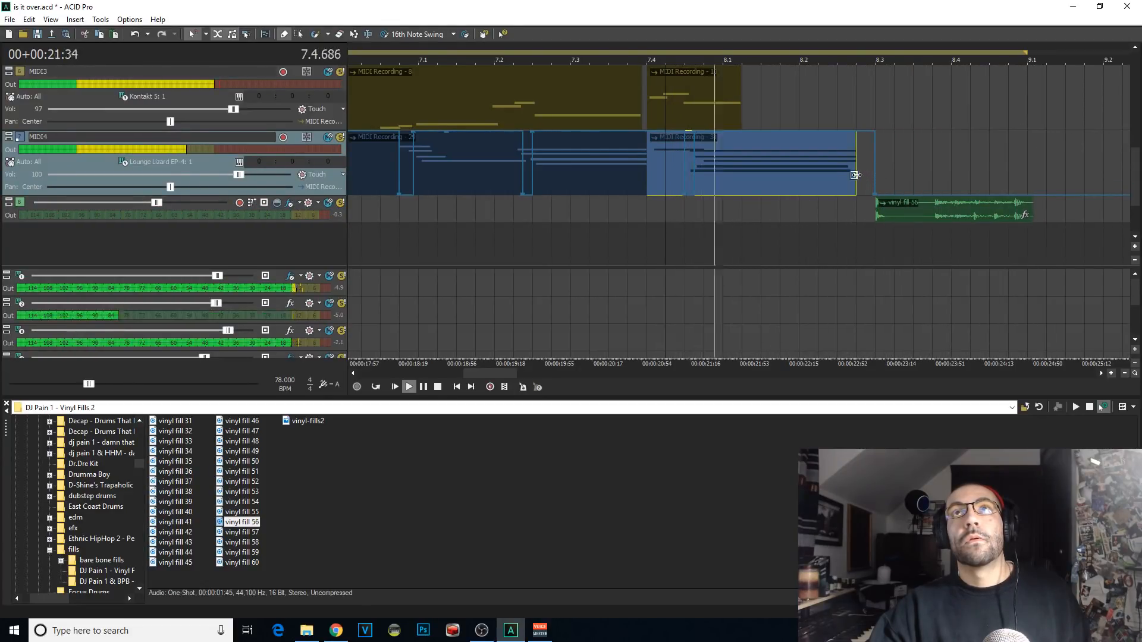
key("ctrl+z")
Step: Erase the kick and snare 21 clips from about 8.3 to the end of bar 8 and replay the ending
left_click(341, 34)
key("space")
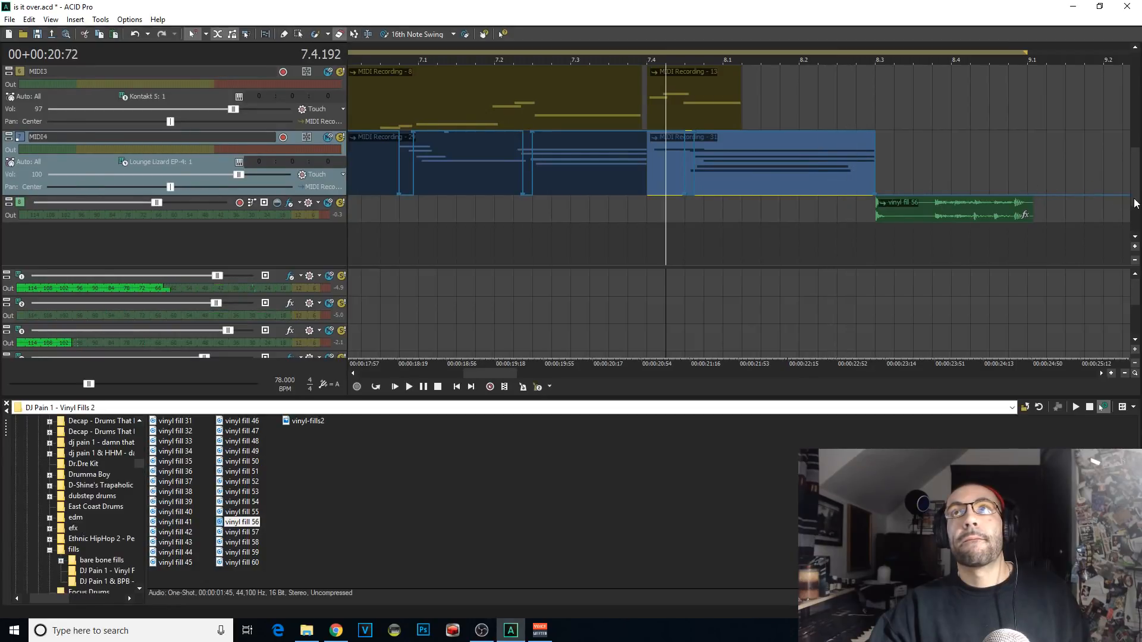
key("space")
left_click_drag(1135, 199, 1137, 144)
left_click_drag(902, 227, 1018, 229)
key("space")
left_click_drag(1095, 171, 904, 168)
key("space")
key("space")
Step: Split the snare 21 clip at 8.1.576 and replace the piece up to 8.2.000 with a new snare hit
key("space")
left_click(283, 34)
scroll(765, 171, "up", 3)
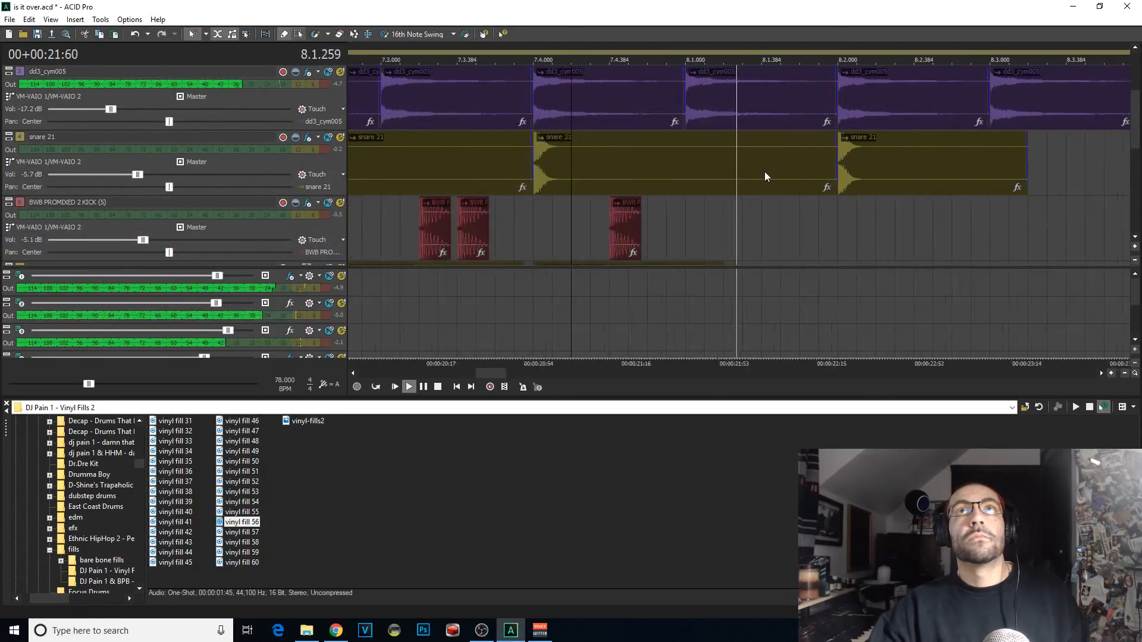
key("space")
left_click(800, 183)
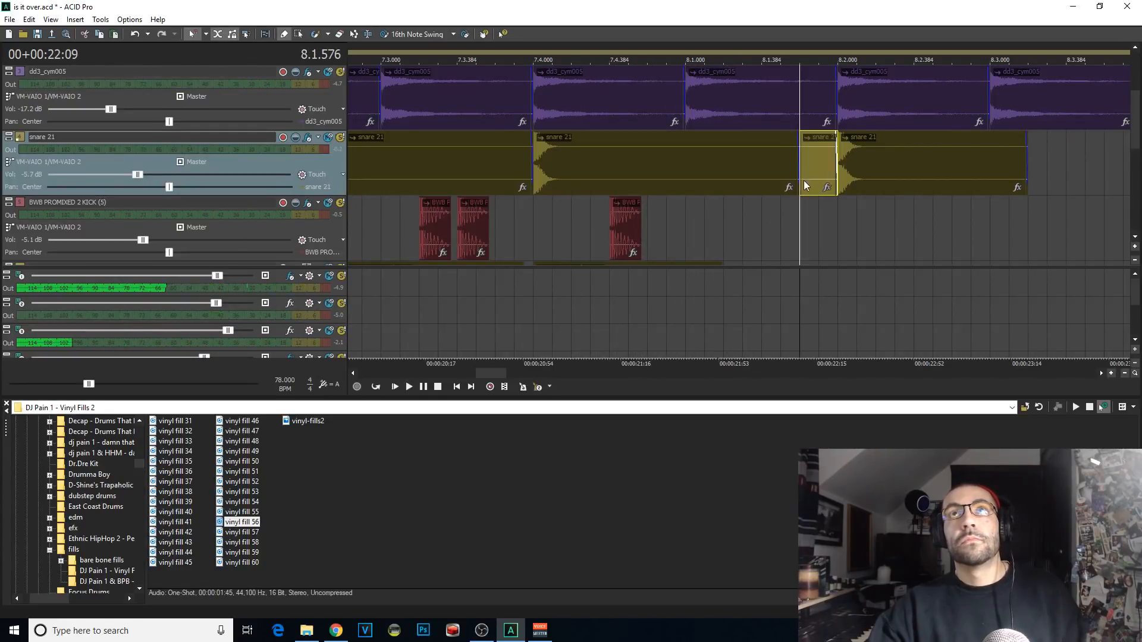
left_click(820, 138)
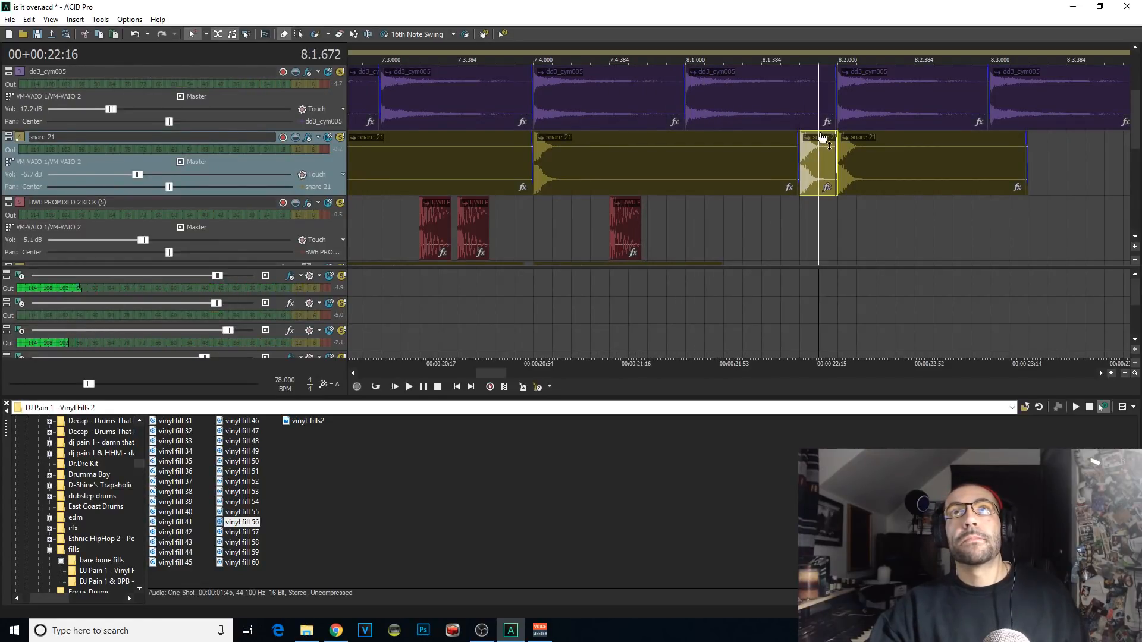
Step: Play from just after 7.3.000 and draw a kick hit at 7.4.192
left_click(404, 221)
key("space")
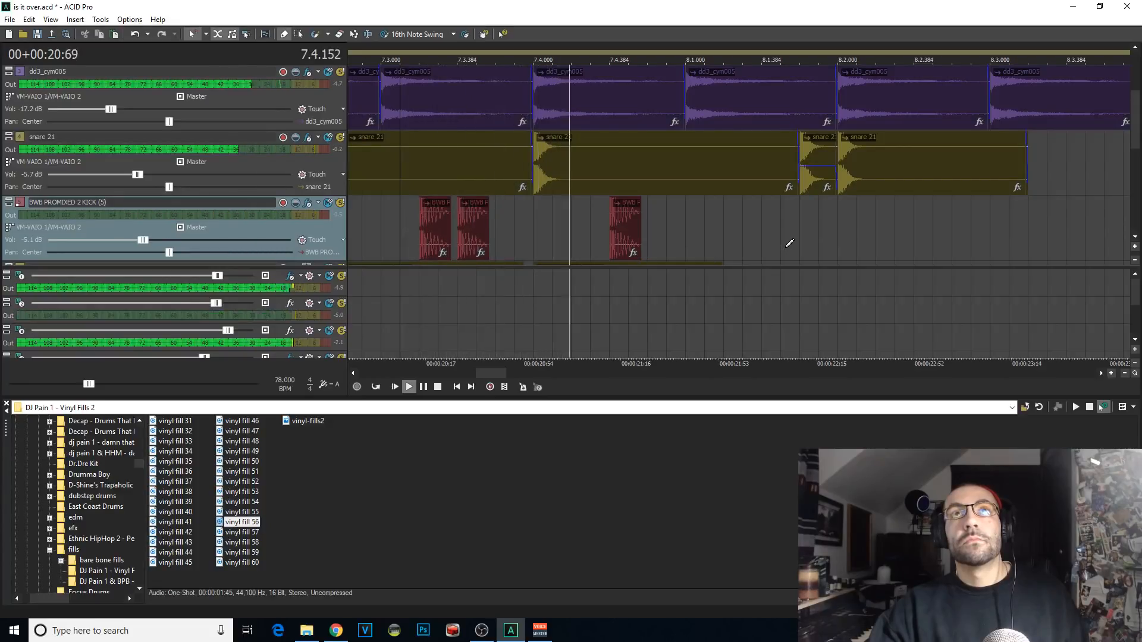
key("space")
key("space")
left_click(583, 206)
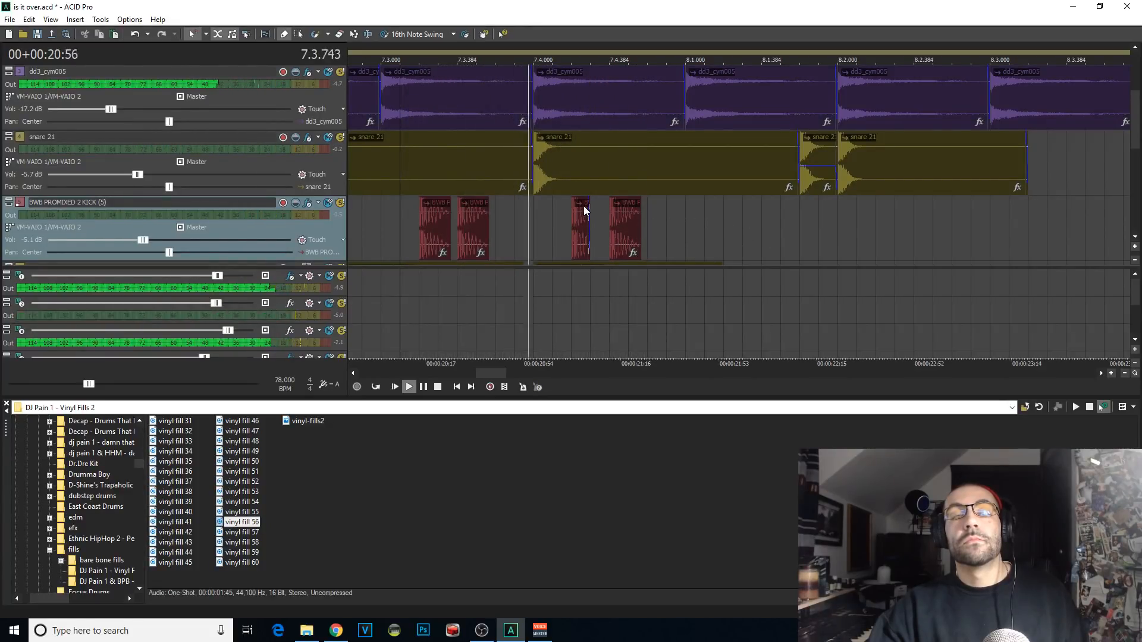
key("space")
Step: Extend the new kick clip to 7.4.384 and replay the fill
key("space")
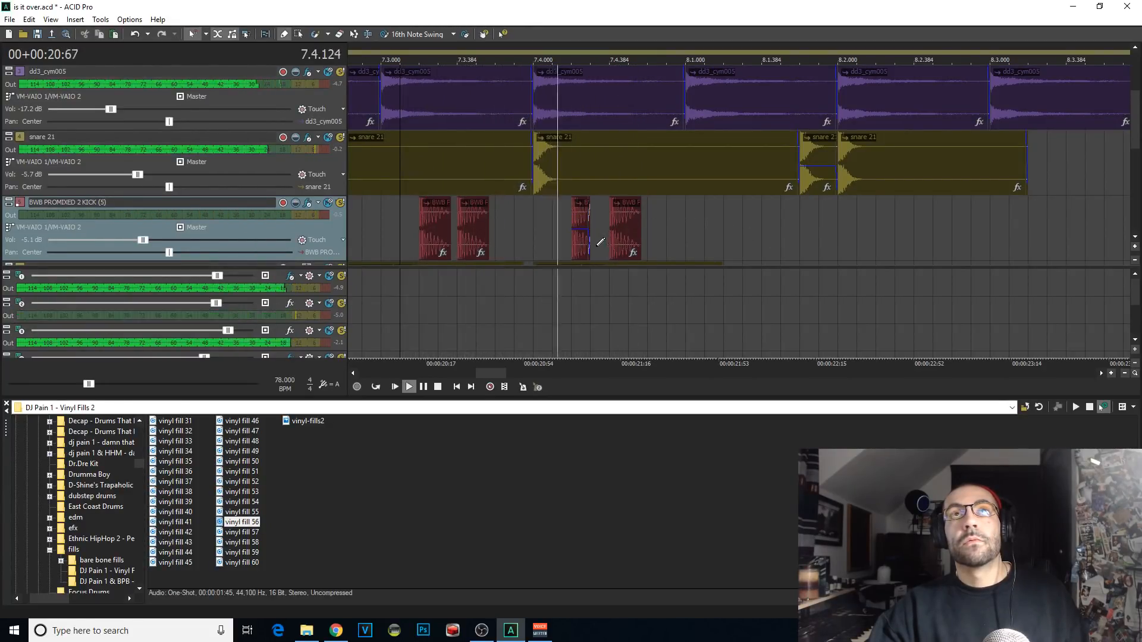
left_click_drag(589, 245, 610, 244)
key("space")
key("space")
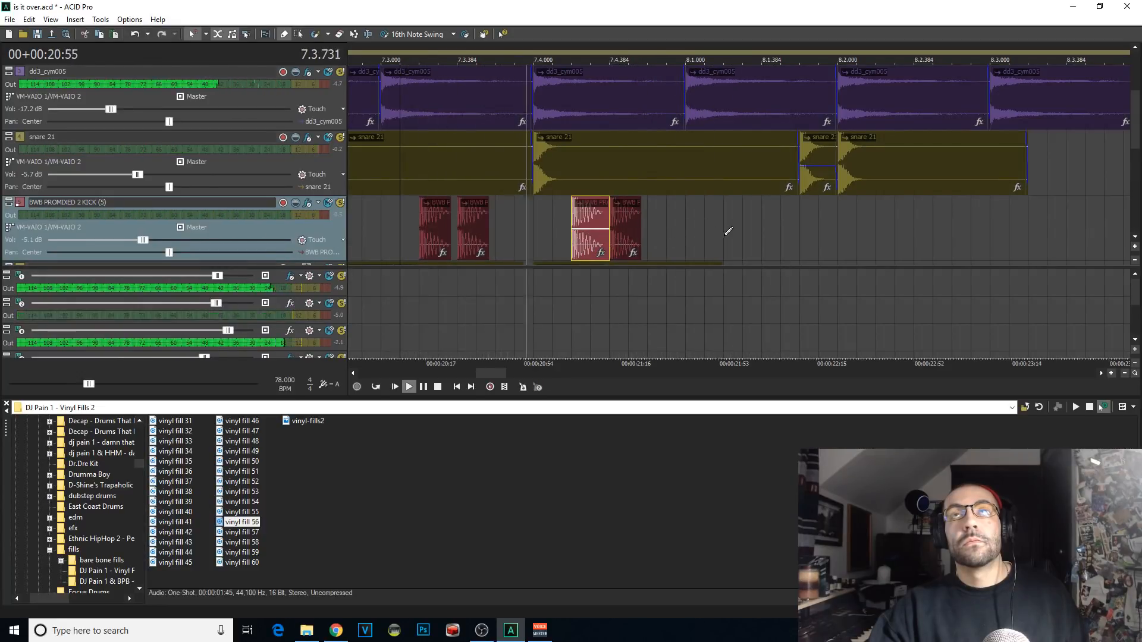
Step: Remove the snare 21 section between 8.1.384 and 8.1.576 and draw two short snare hits in the gap
key("space")
key("space")
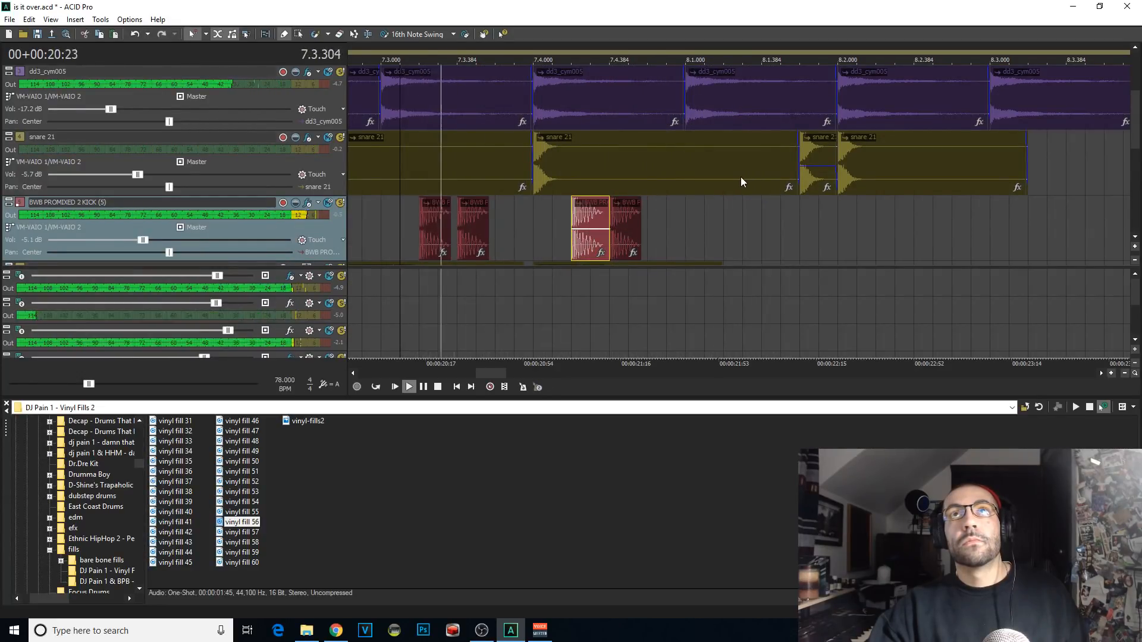
left_click(761, 176)
key("s")
scroll(819, 192, "up", 1)
key("Delete")
key("space")
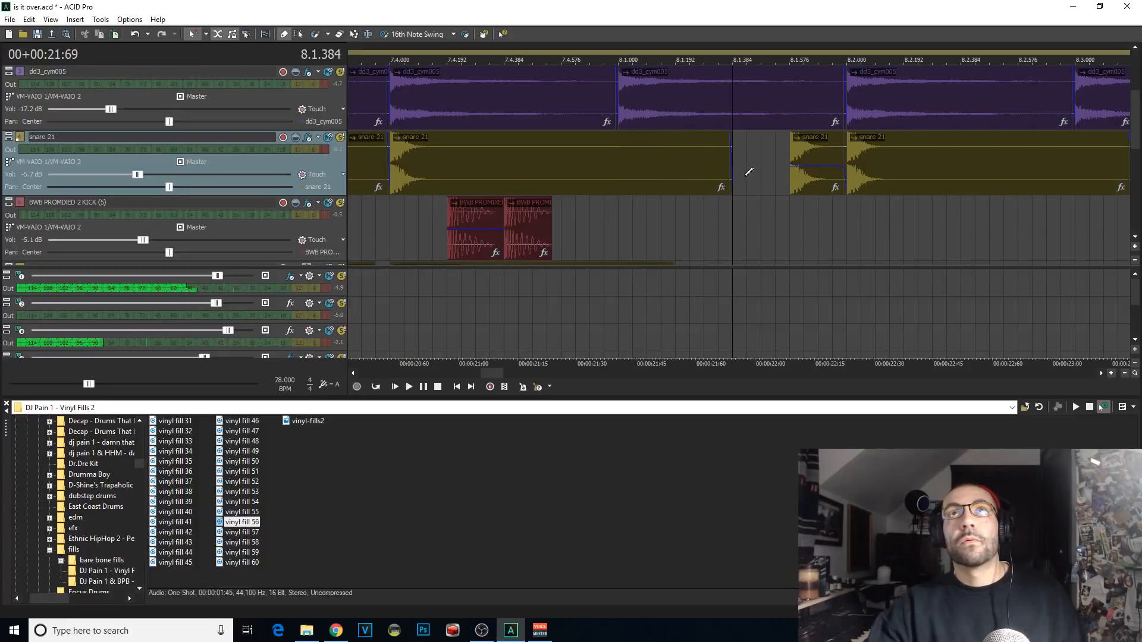
left_click_drag(752, 178, 788, 185)
Step: Delete the snare hit at 8.1.576, draw a kick hit at that position and replay the fill
key("space")
key("space")
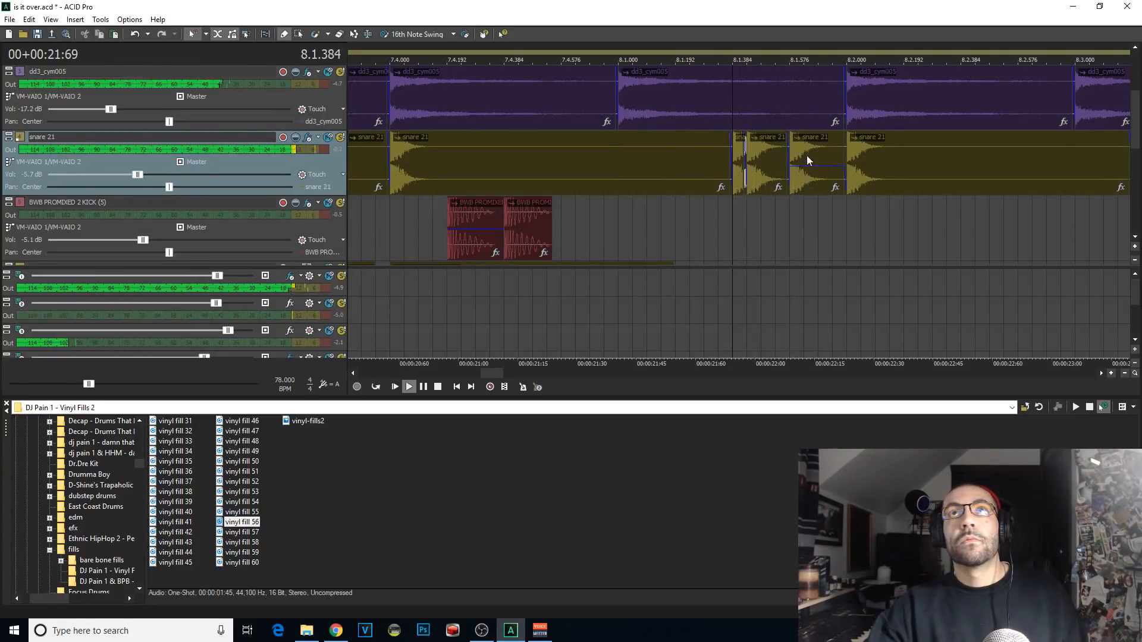
left_click(806, 161)
key("Delete")
left_click(733, 210)
left_click(804, 217)
key("space")
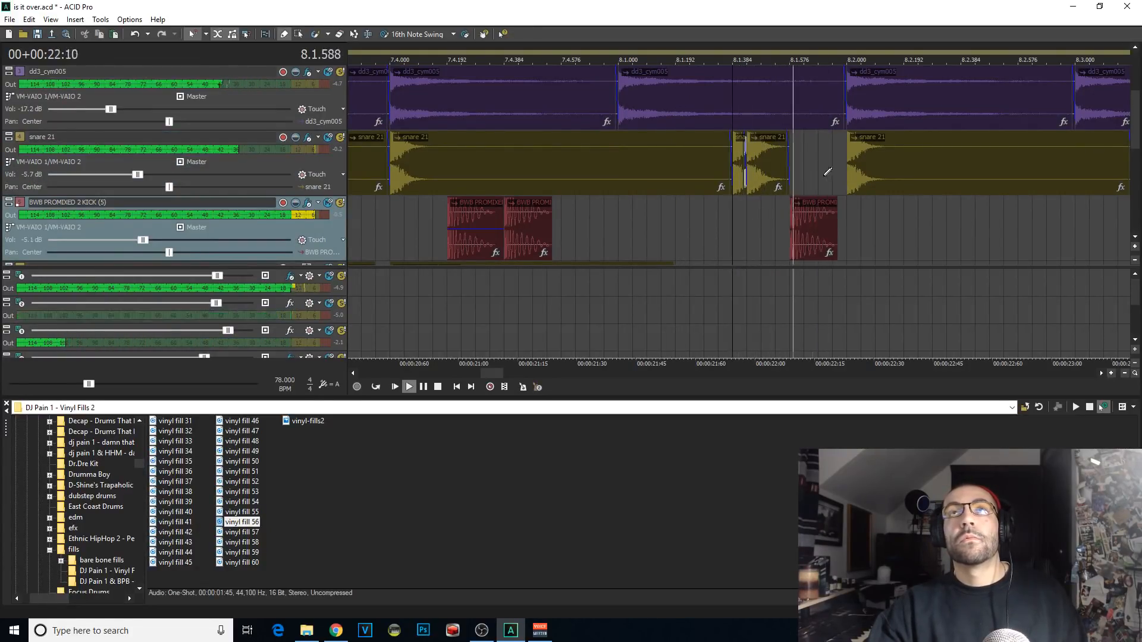
left_click(779, 169)
Step: Extend the snare hit at about 8.1.432 to just before 8.2.000 and replay the fill from 7.4.000
key("space")
left_click(792, 176)
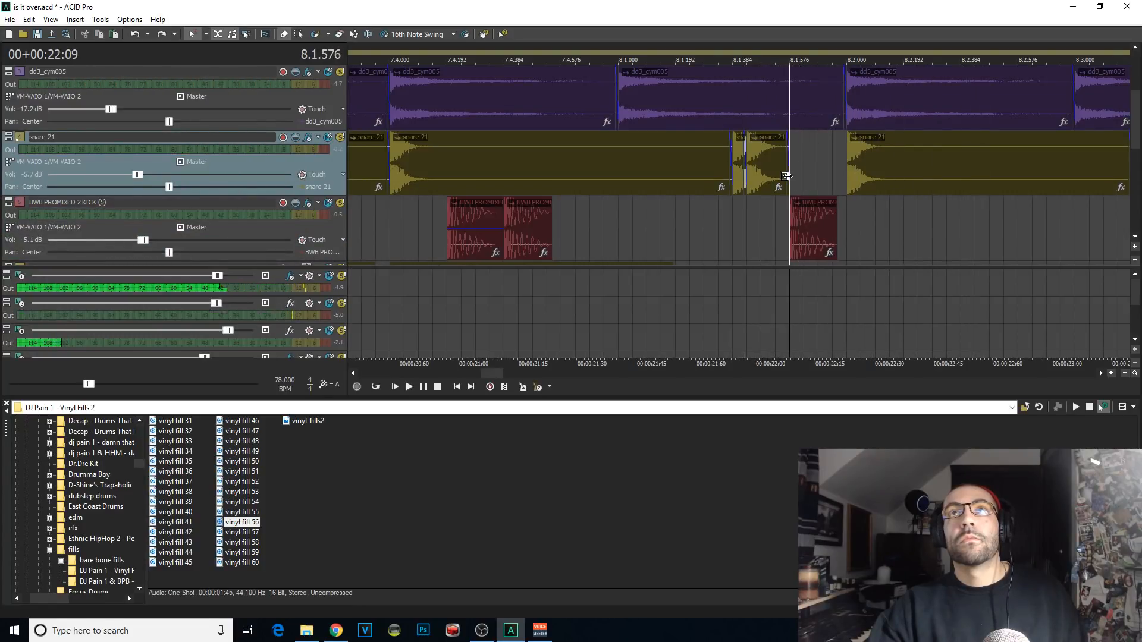
left_click_drag(788, 176, 833, 179)
scroll(574, 234, "down", 1)
left_click(536, 224)
key("space")
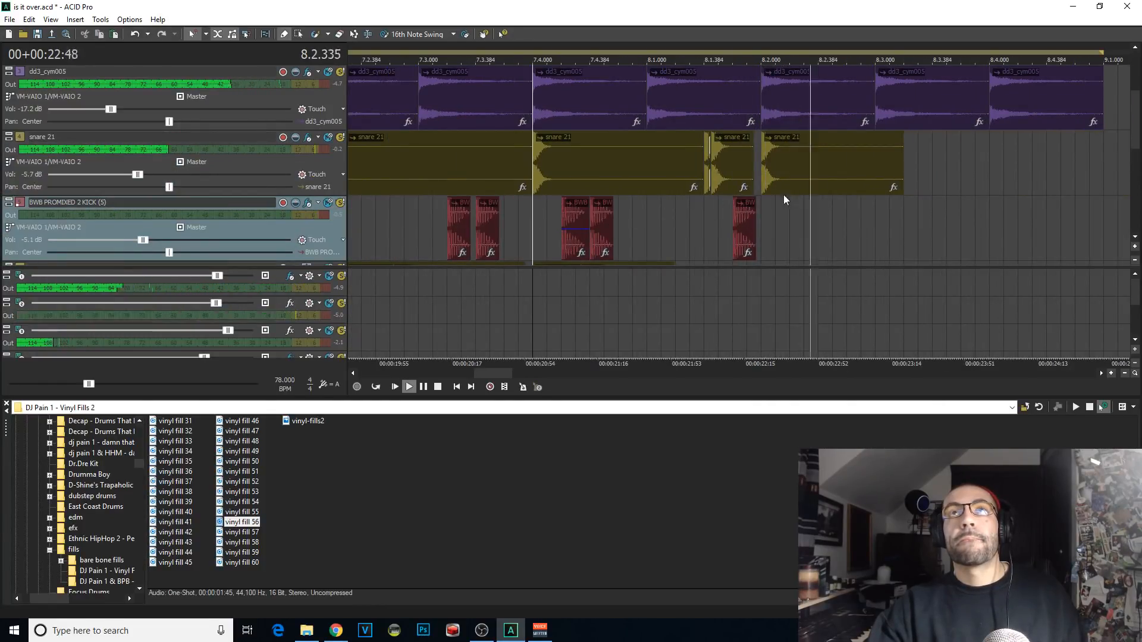
Step: Play the fill and delete the snare hit at 8.2.000
key("space")
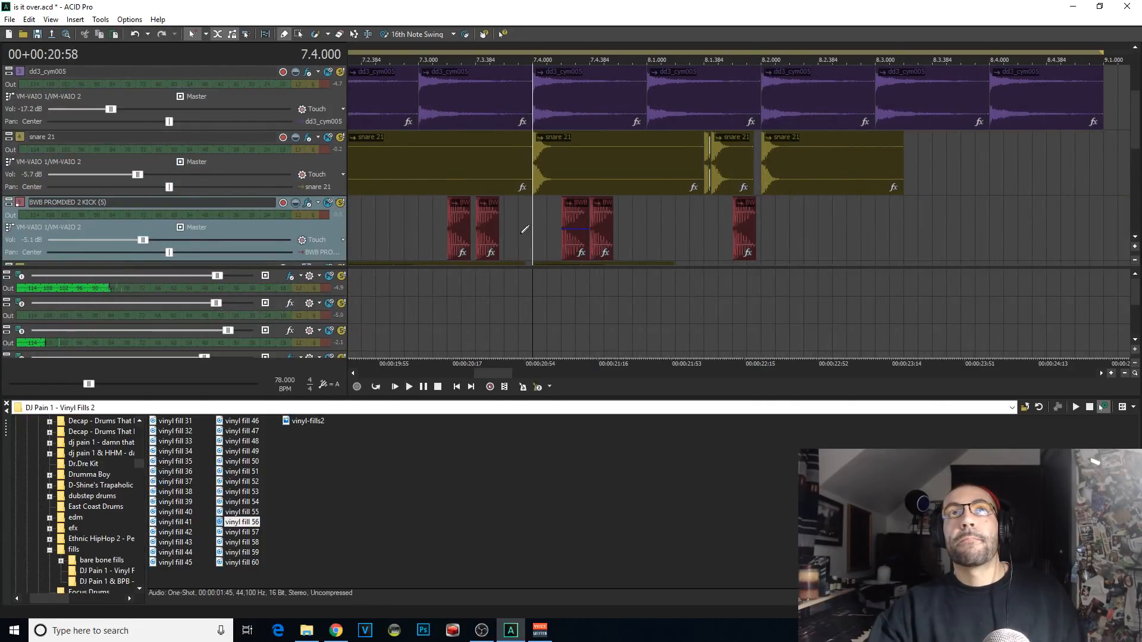
key("space")
left_click(804, 173)
key("Delete")
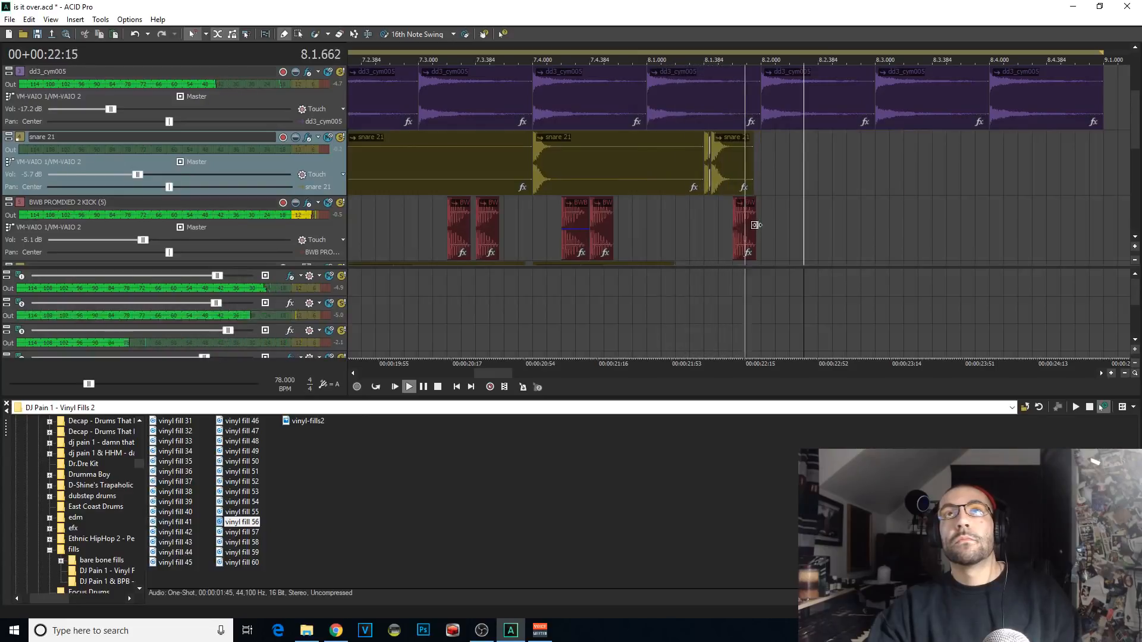
Step: Extend the kick clip at 8.1.576 to about 8.2.096 and replay the fill from 7.4.000
left_click_drag(755, 224, 774, 224)
key("space")
left_click(676, 224)
key("space")
key("space")
left_click(533, 238)
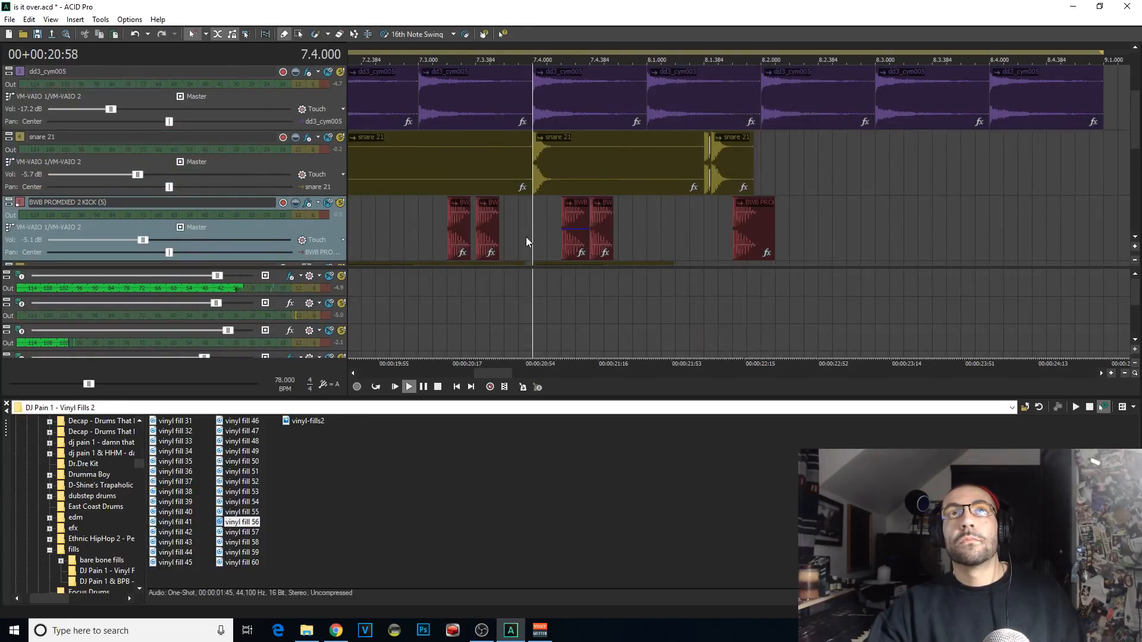
key("space")
key("space")
key("space")
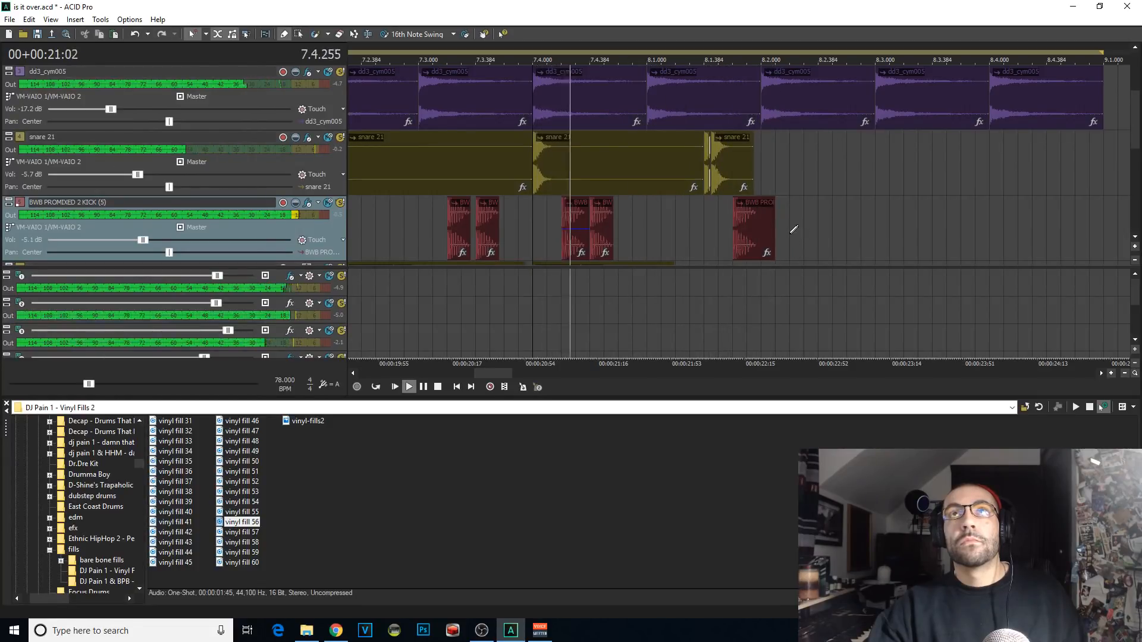
Step: Draw a kick hit at 8.2.192 and replay the fill
left_click(797, 230)
key("space")
key("space")
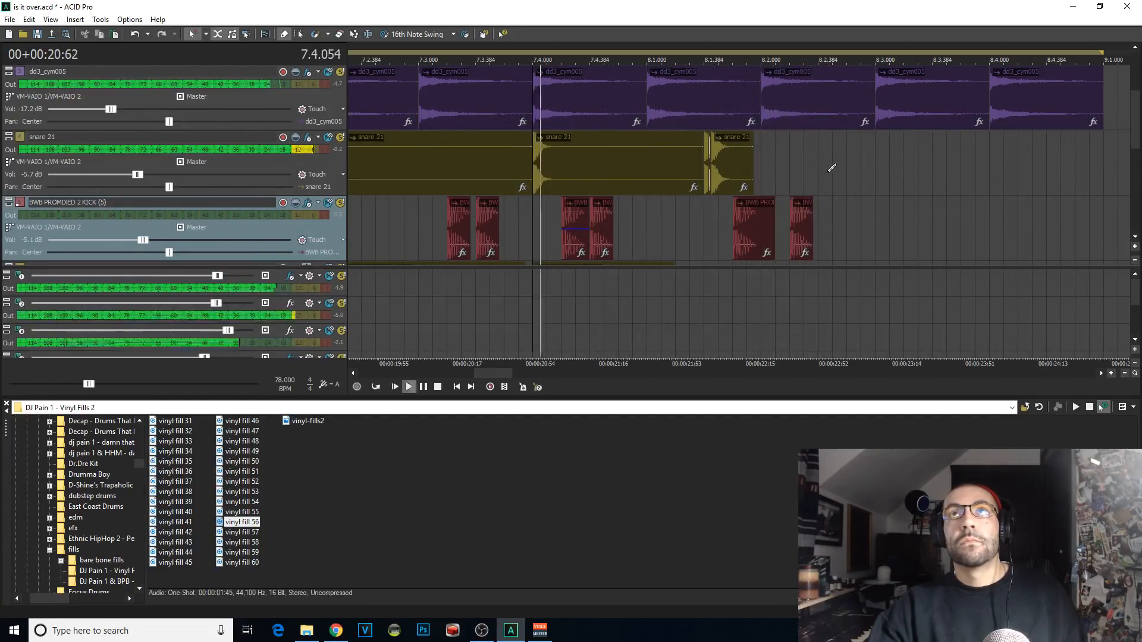
Step: Try a kick hit at 8.2.480 and replace it with a snare 21 hit at the same position
left_click(846, 227)
key("space")
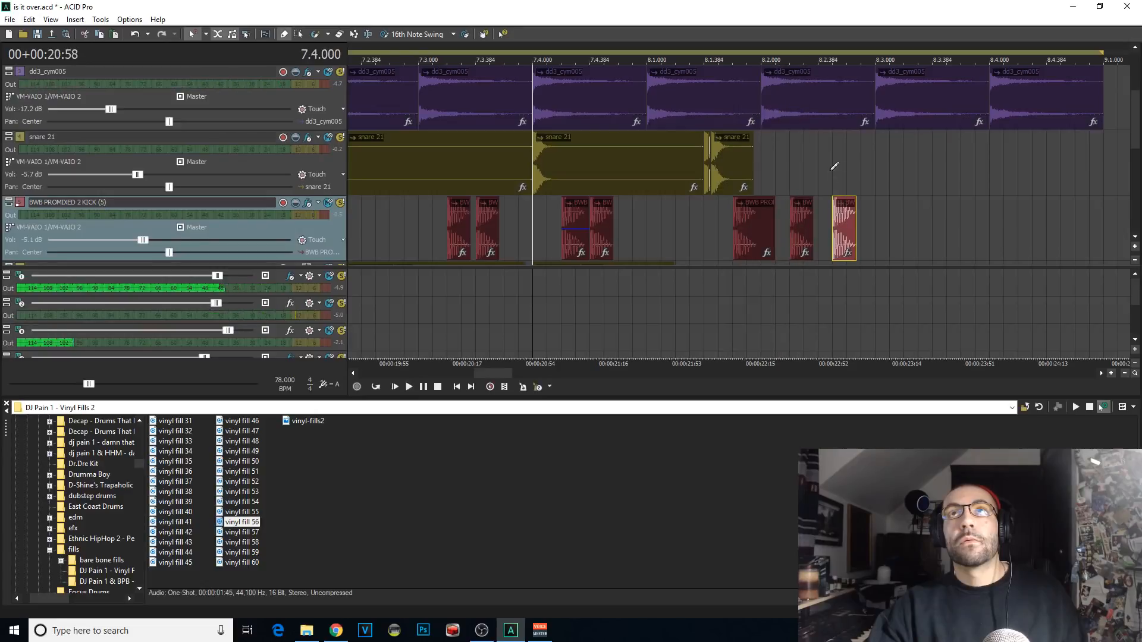
left_click(836, 171)
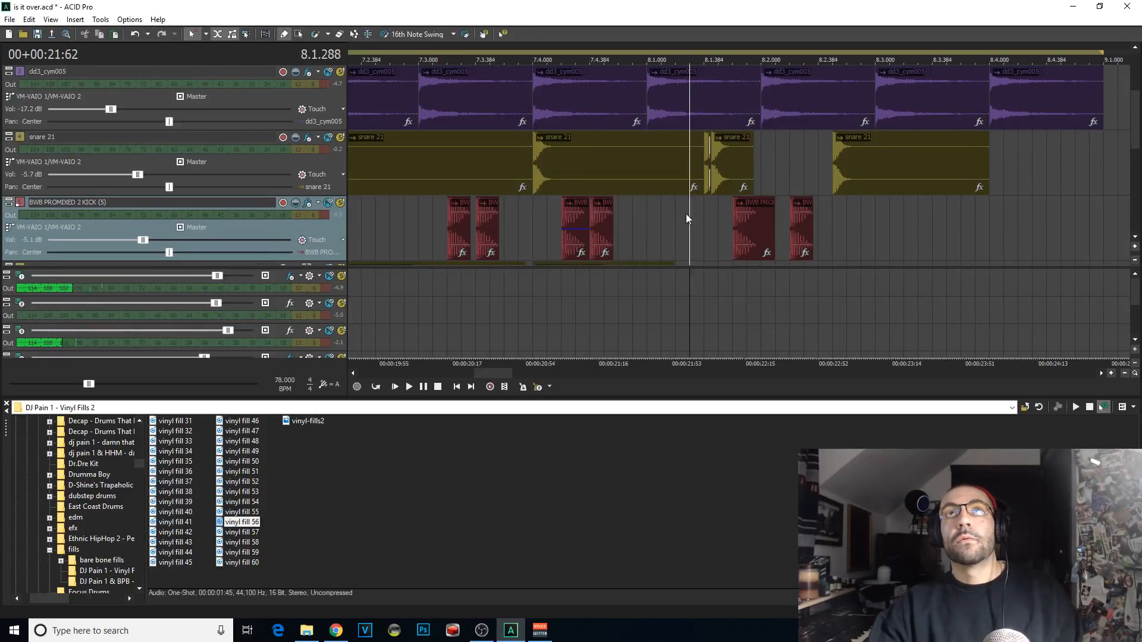
Step: Move the last snare hit to 8.2.384 and extend the snare hit before it to about 8.2.288
key("space")
left_click(760, 169)
left_click_drag(863, 172, 848, 172)
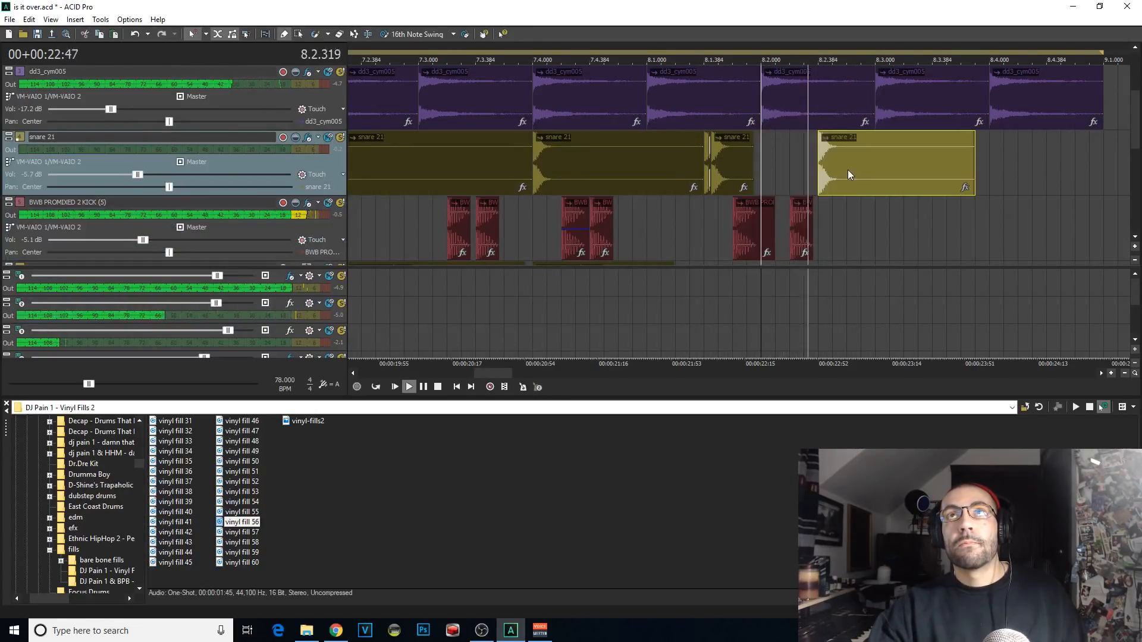
left_click_drag(754, 172, 804, 172)
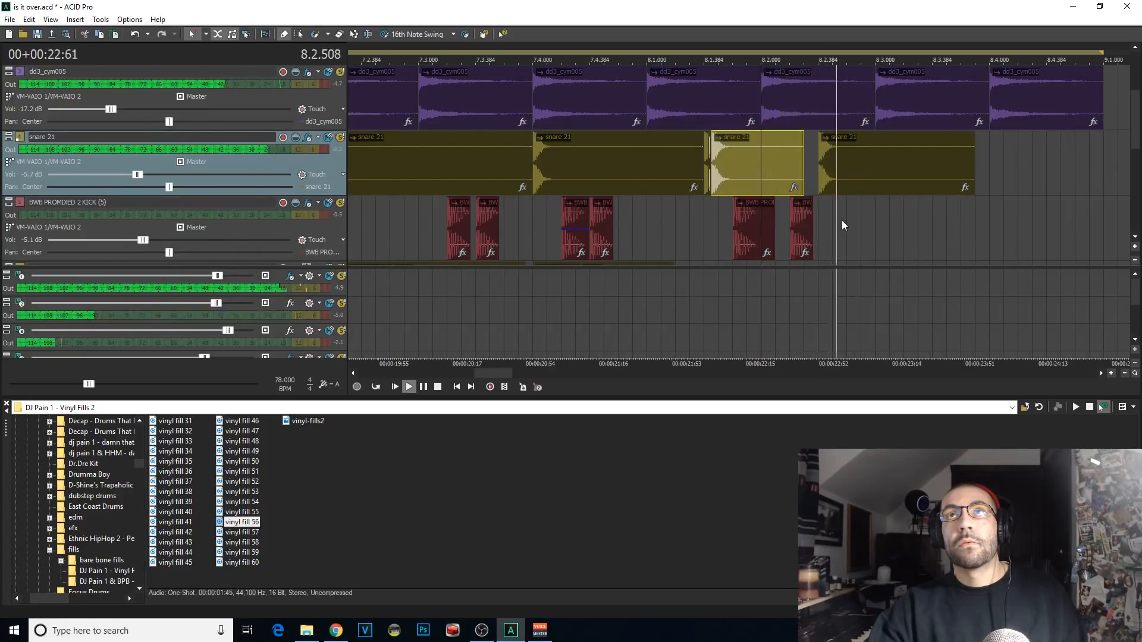
Step: Split the vinyl fill 56 clip at 8.3.576 and nudge its second part slightly earlier
scroll(924, 152, "down", 5)
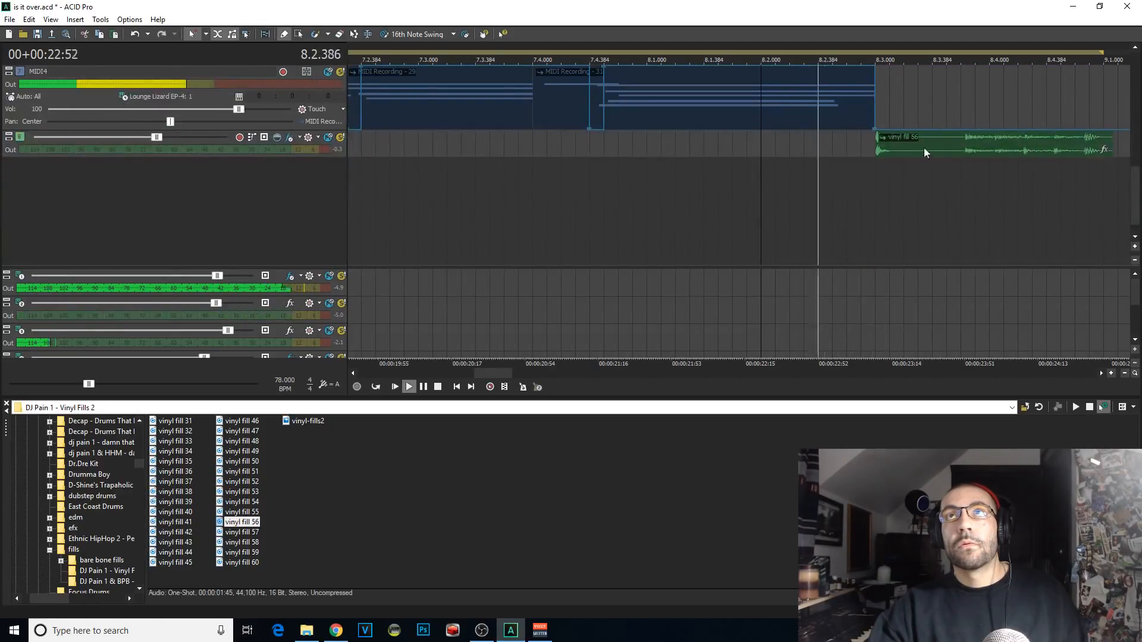
scroll(946, 150, "down", 1)
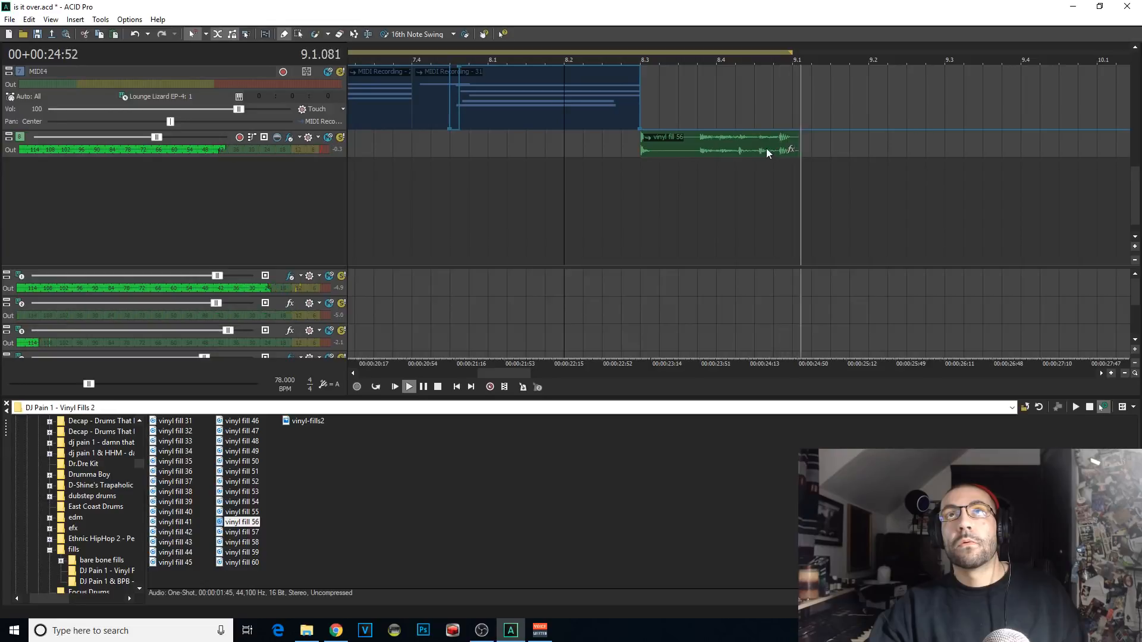
left_click(703, 149)
scroll(719, 153, "up", 4)
scroll(721, 156, "up", 3)
key("space")
key("s")
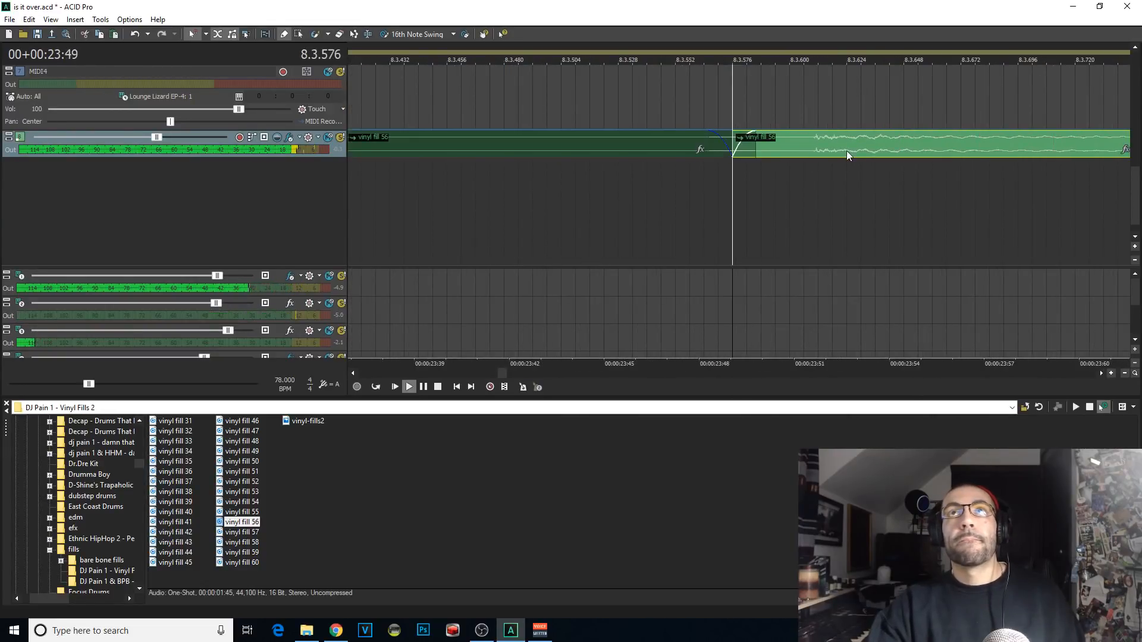
key("space")
mouse_move(847, 153)
left_mouse_down()
mouse_move(795, 156)
mouse_move(826, 147)
left_mouse_up()
Step: Replay the split vinyl fill, turn on loop playback and play again from 8.1.576
key("space")
scroll(803, 164, "down", 5)
key("space")
key("space")
key("space")
key("space")
key("space")
key("space")
key("space")
left_click(376, 387)
left_click(573, 216)
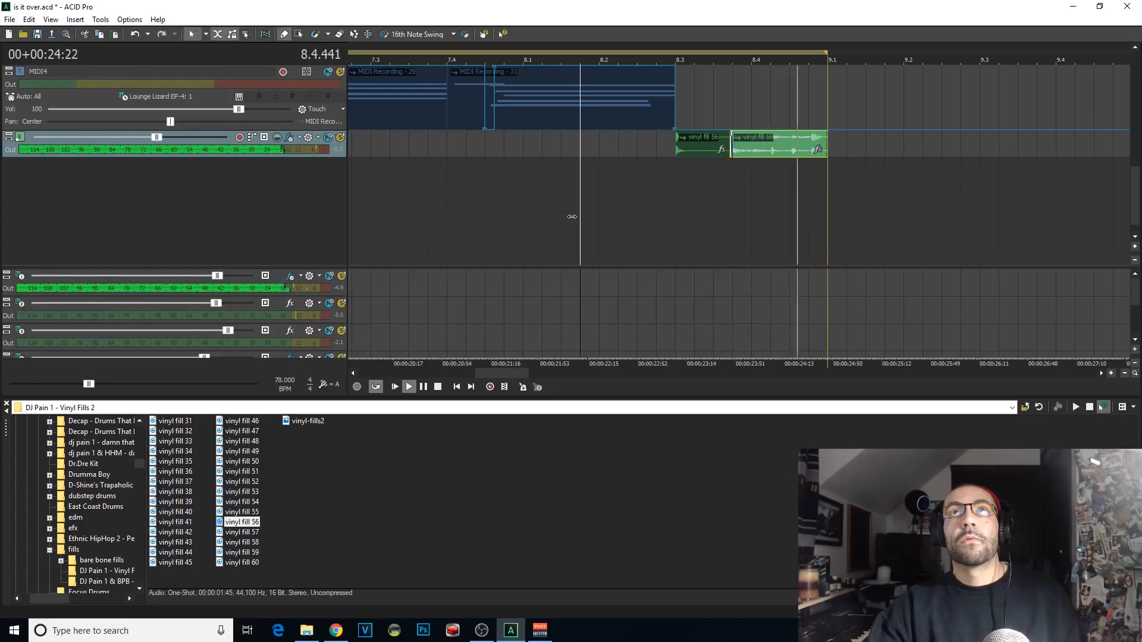
key("space")
key("space")
Step: Erase the MIDI2 notes and the dd3_cym005 hit at 8.4 that overlap the vinyl fill, and return to the Draw tool
left_click(340, 34)
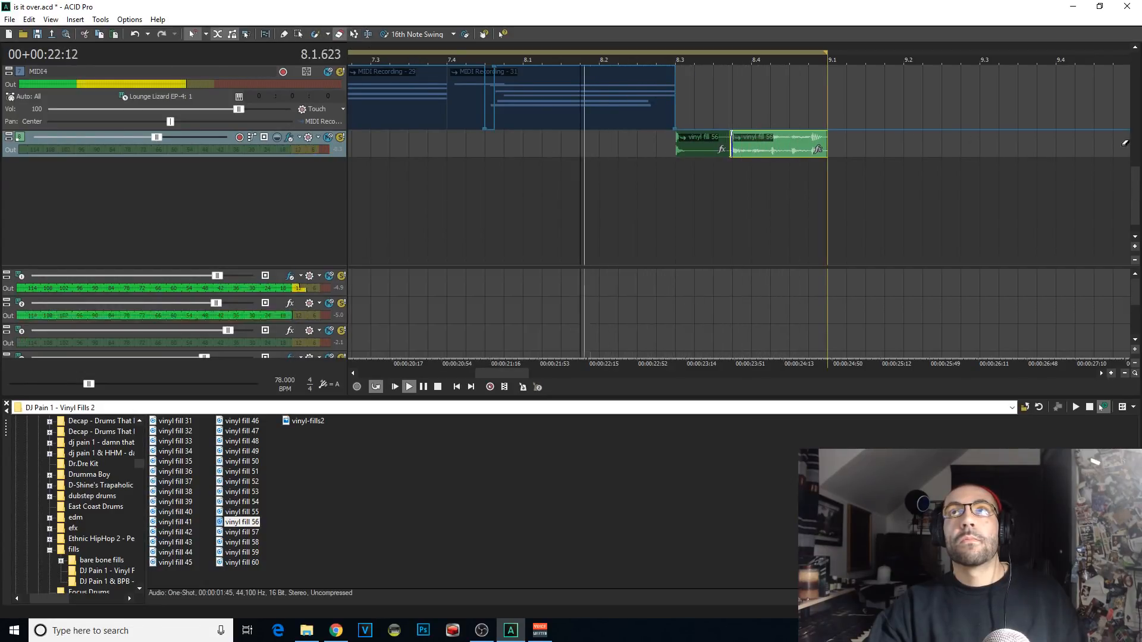
scroll(1123, 198, "up", 5)
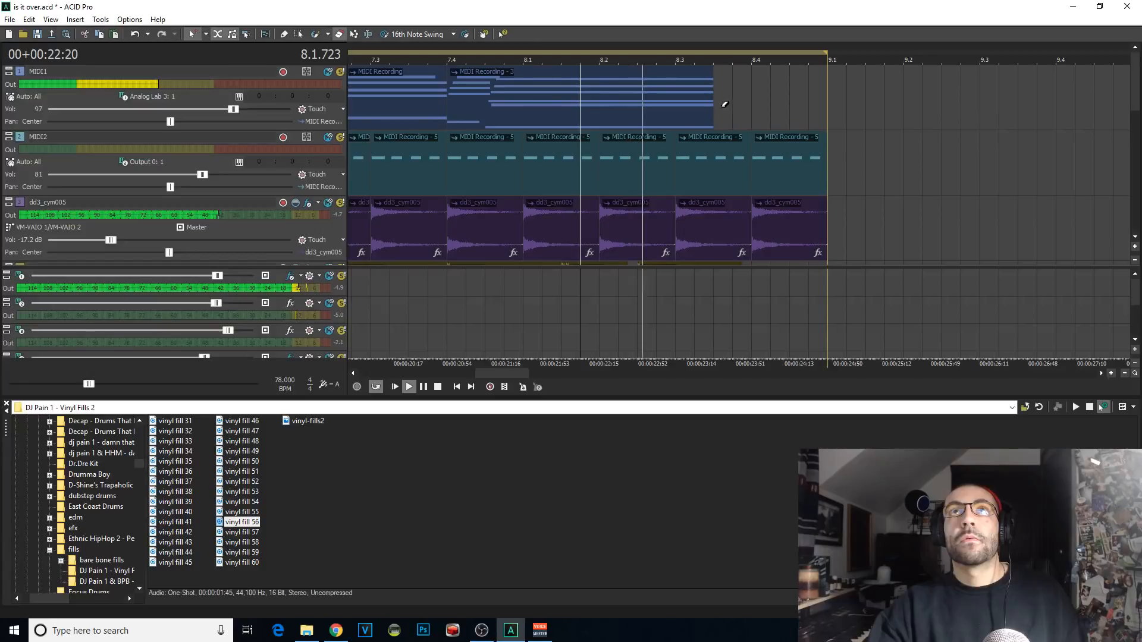
mouse_move(716, 146)
left_mouse_down()
mouse_move(767, 149)
mouse_move(774, 205)
mouse_move(708, 207)
mouse_move(820, 235)
left_mouse_up()
left_click(284, 34)
Step: Listen to the looped beat and its last bars leading into the vinyl fill
scroll(821, 234, "down", 5)
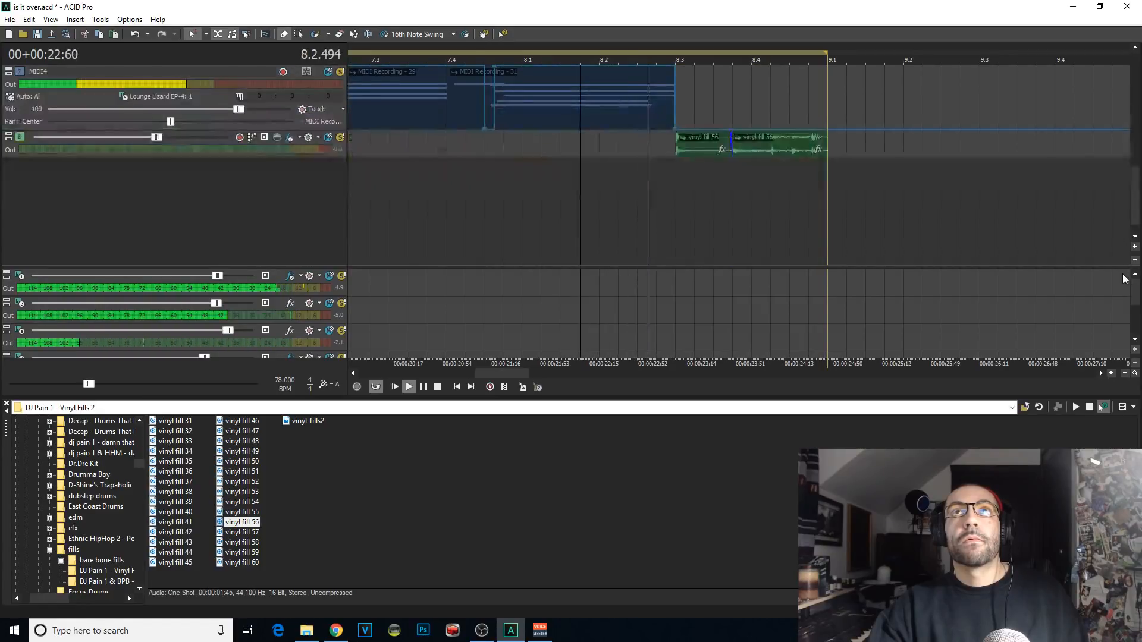
scroll(477, 245, "down", 5)
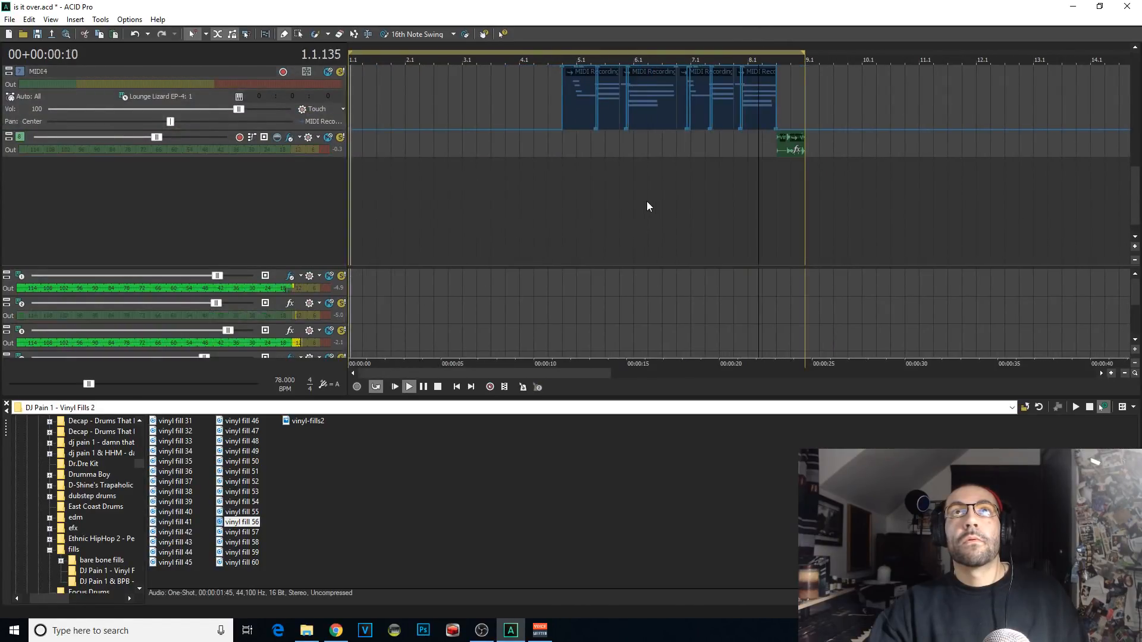
scroll(860, 230, "up", 3)
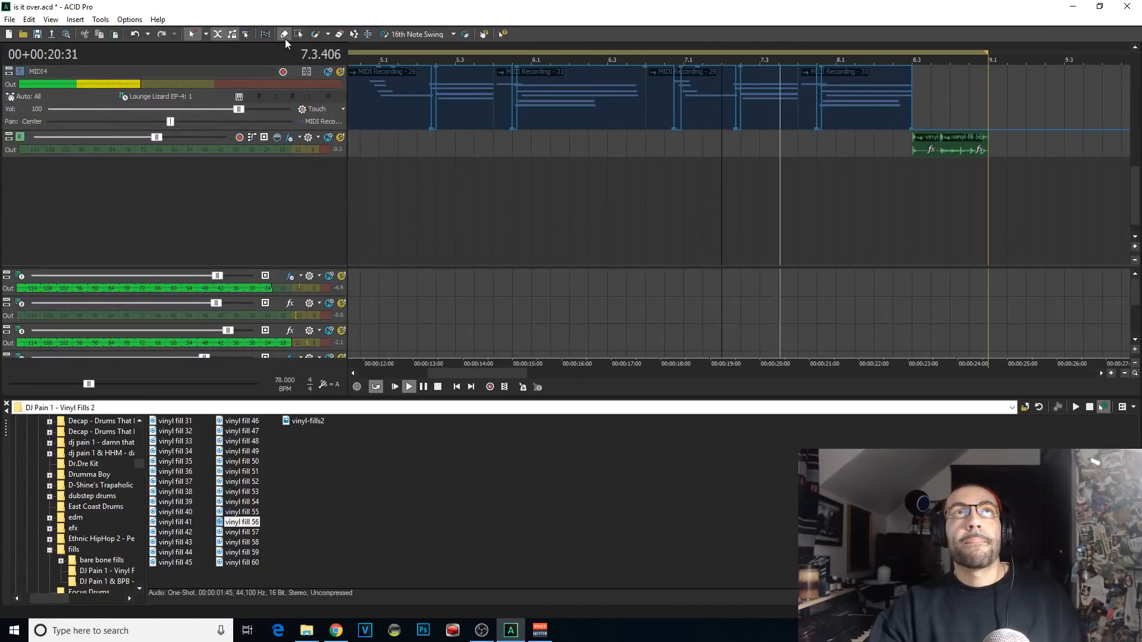
scroll(855, 219, "down", 3)
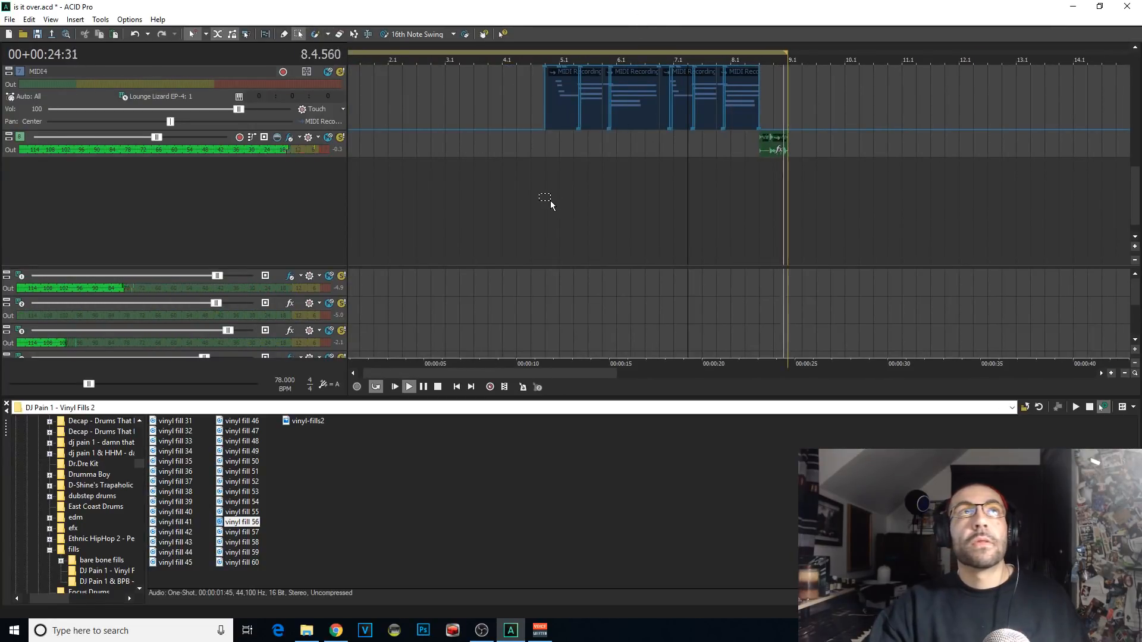
left_click(763, 206)
scroll(919, 227, "up", 5)
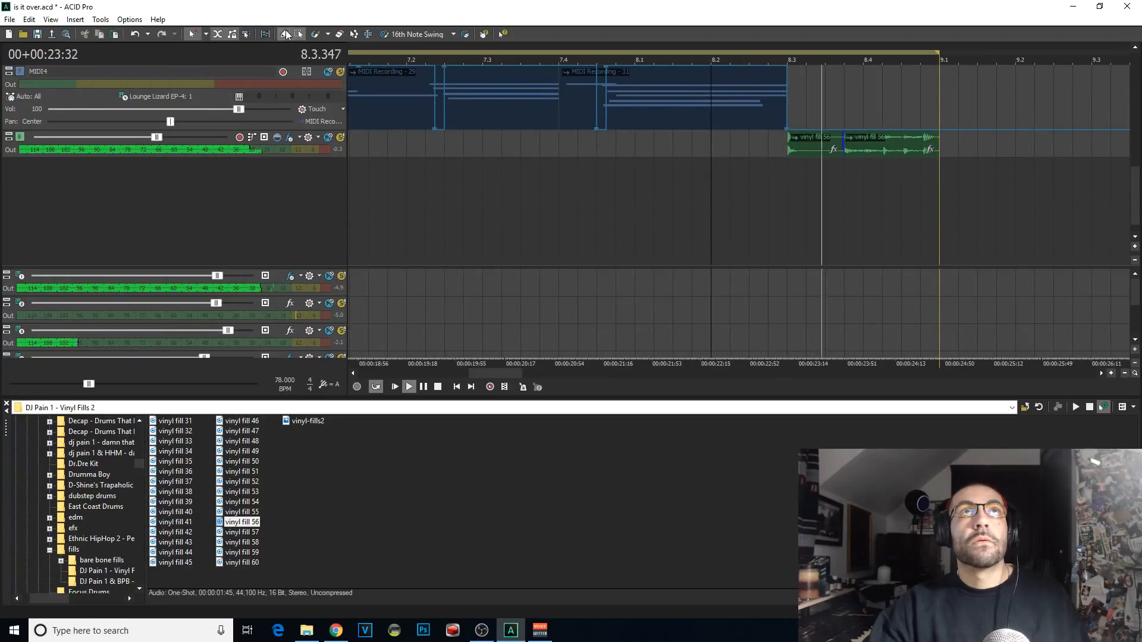
left_click(545, 188)
left_click_drag(1137, 215, 1134, 140)
key("space")
key("space")
Step: Delete the snare hit at about 8.1.432, extend the one at 8.1.384 to 8.2.192 and replay from 7.4.000
left_click(686, 177)
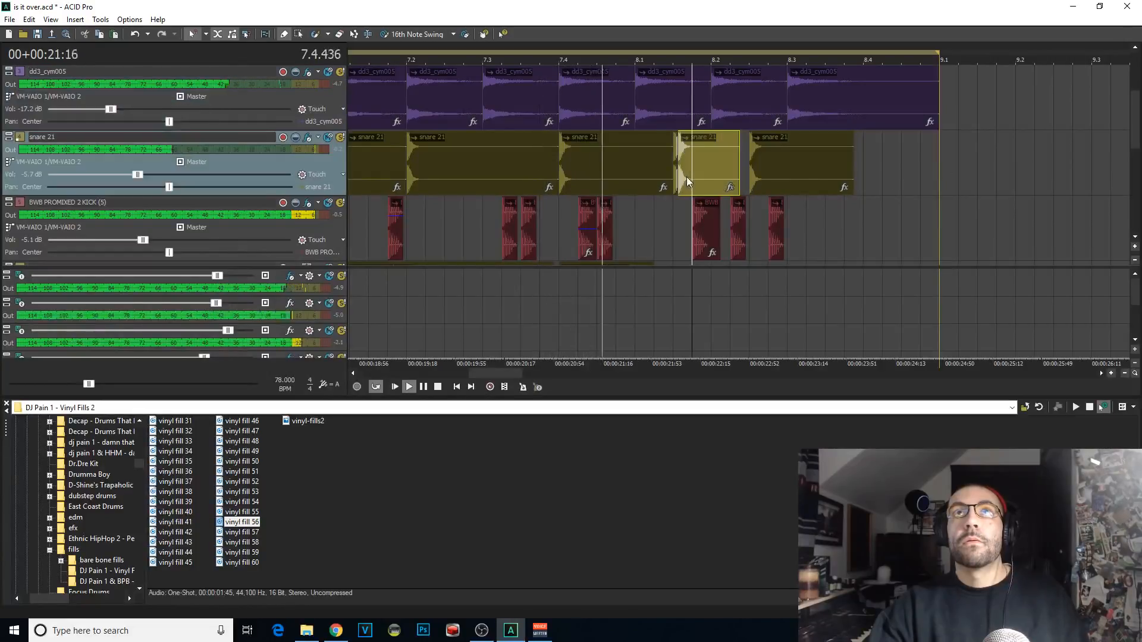
key("Delete")
left_click(555, 180)
left_click_drag(670, 178, 728, 181)
key("space")
key("space")
key("ctrl+z")
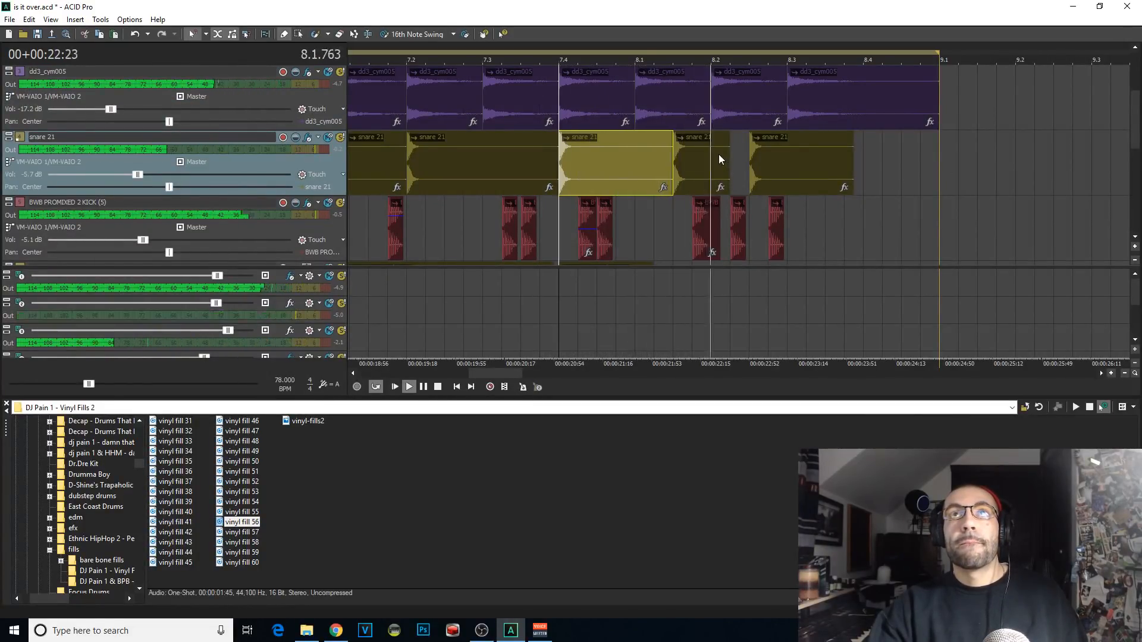
key("space")
key("space")
Step: Delete the snare hit at 8.2.384 and replay the fill from 7.4.576
left_click(769, 182)
scroll(773, 185, "up", 2)
key("Delete")
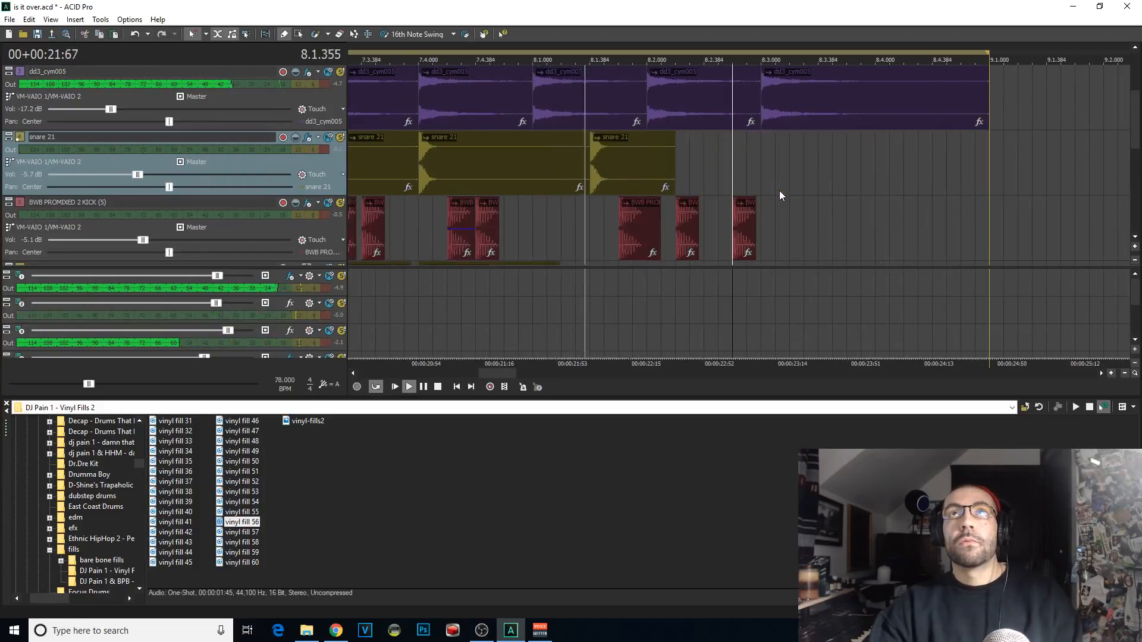
left_click(496, 223)
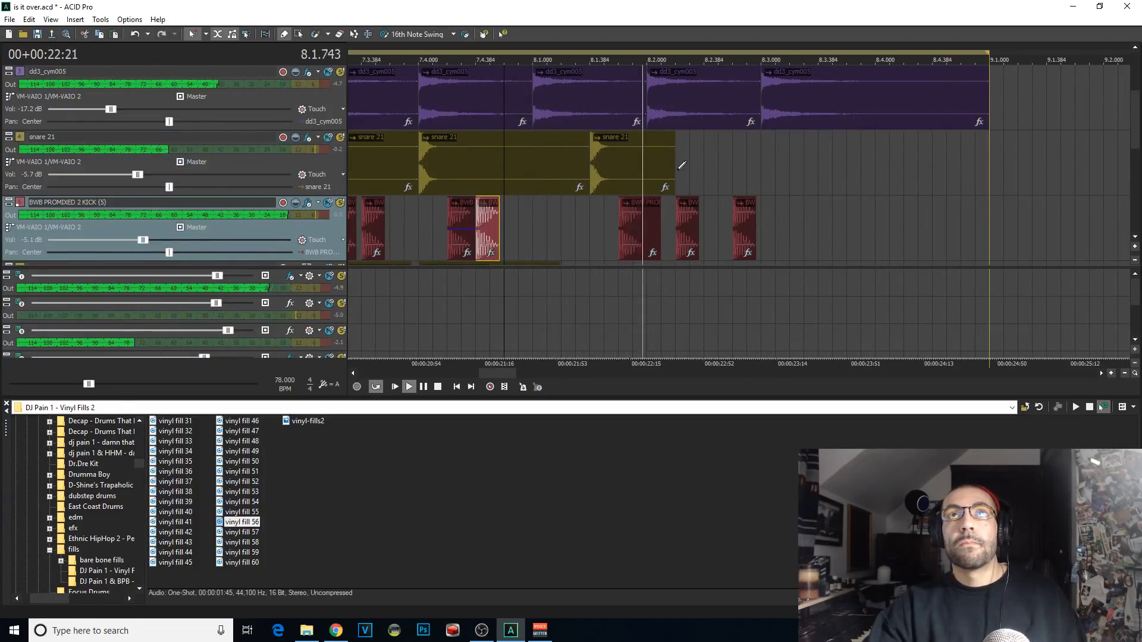
Step: Shorten the snare hit at 8.1.384 to end at 8.2.000 and draw a new snare hit at 8.2.000
left_click_drag(674, 173, 649, 171)
key("space")
left_click(657, 170)
key("space")
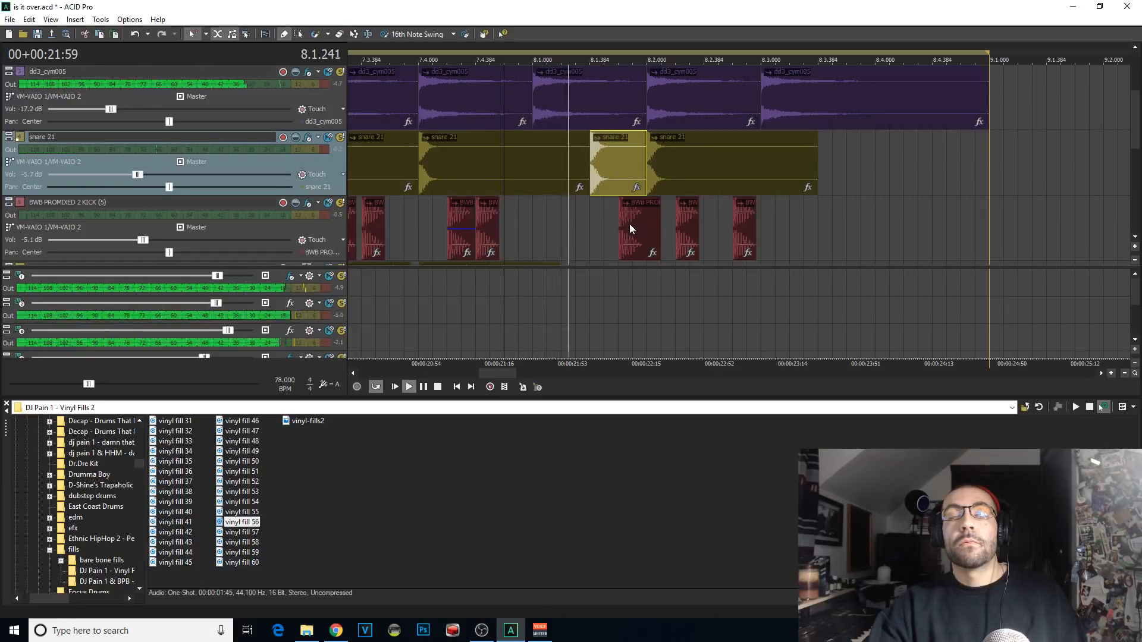
left_click(420, 234)
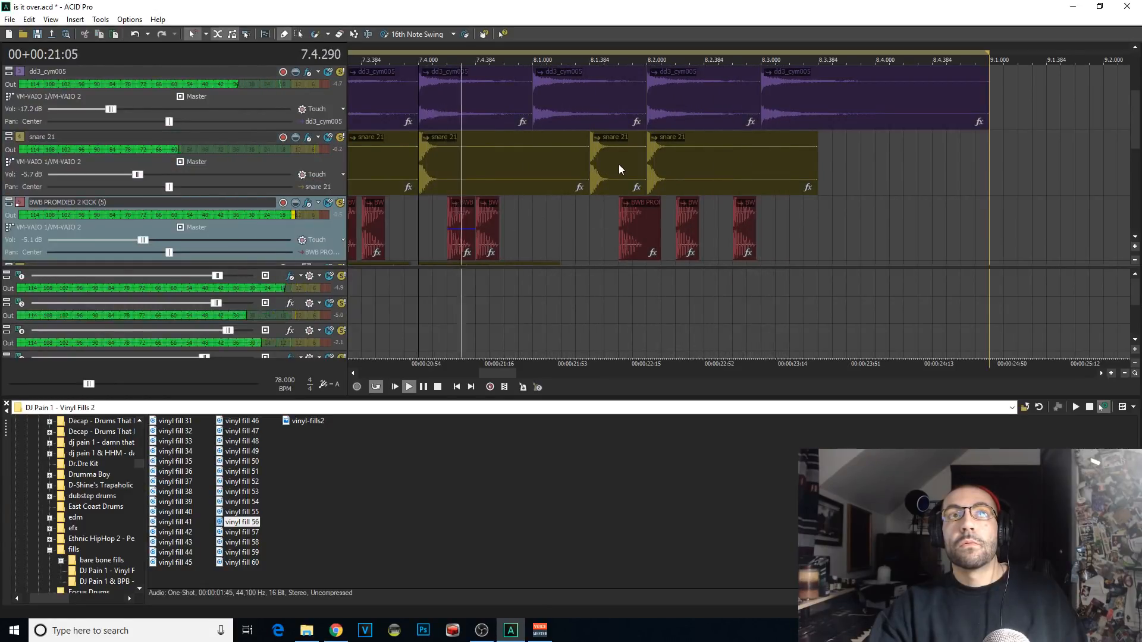
Step: Delete the snare hit at 8.1.384 and replay the fill from that position
key("space")
left_click(619, 171)
key("Delete")
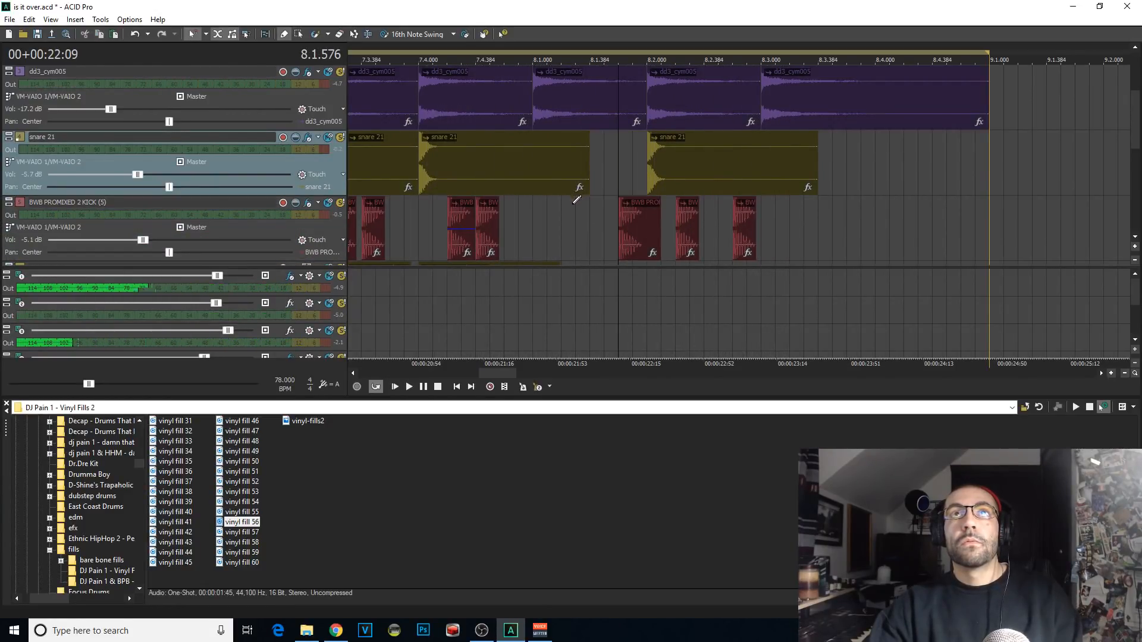
left_click(592, 204)
key("space")
Step: Paste a copy of the first vinyl fill 56 clip at about 8.1.192 and replay the fill
left_click_drag(1135, 132, 1129, 205)
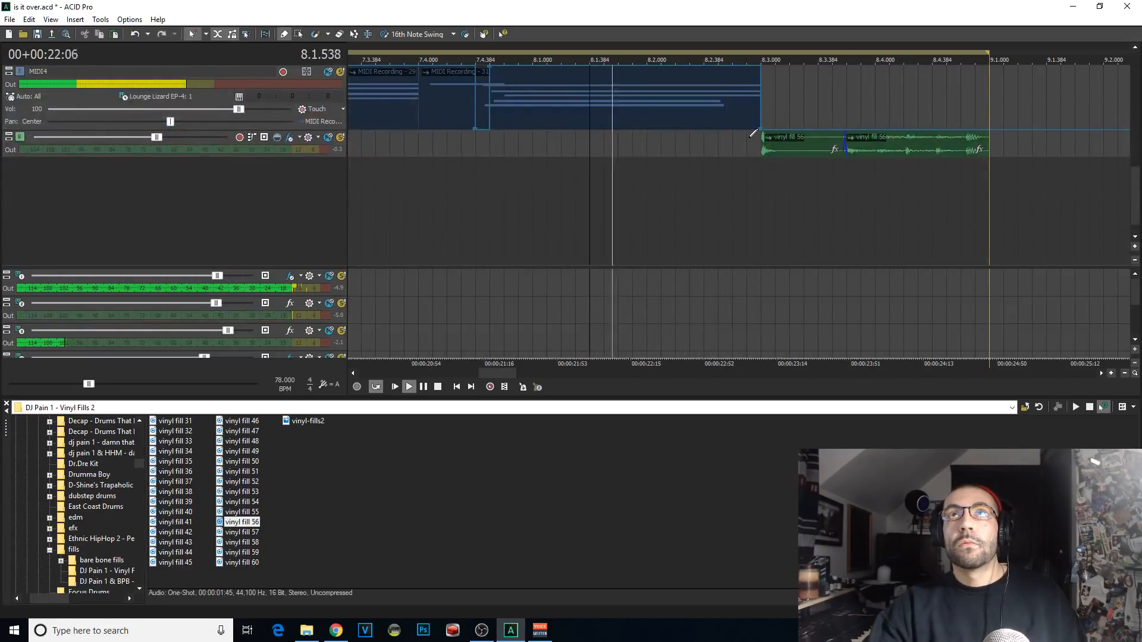
left_click(784, 149)
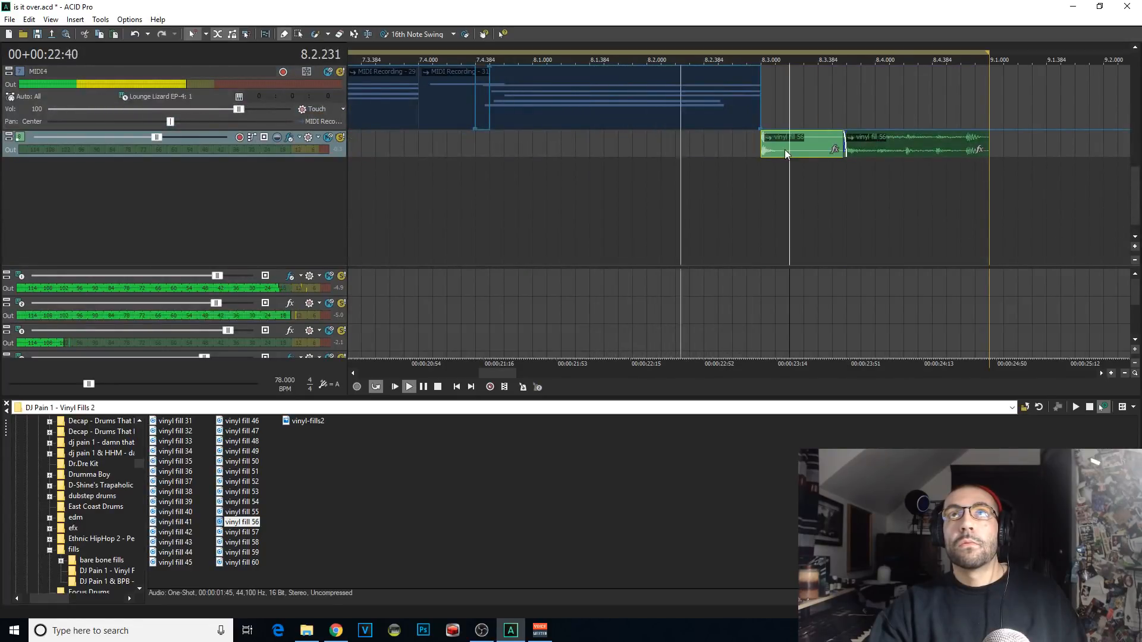
left_click(561, 179)
left_click(519, 173)
key("space")
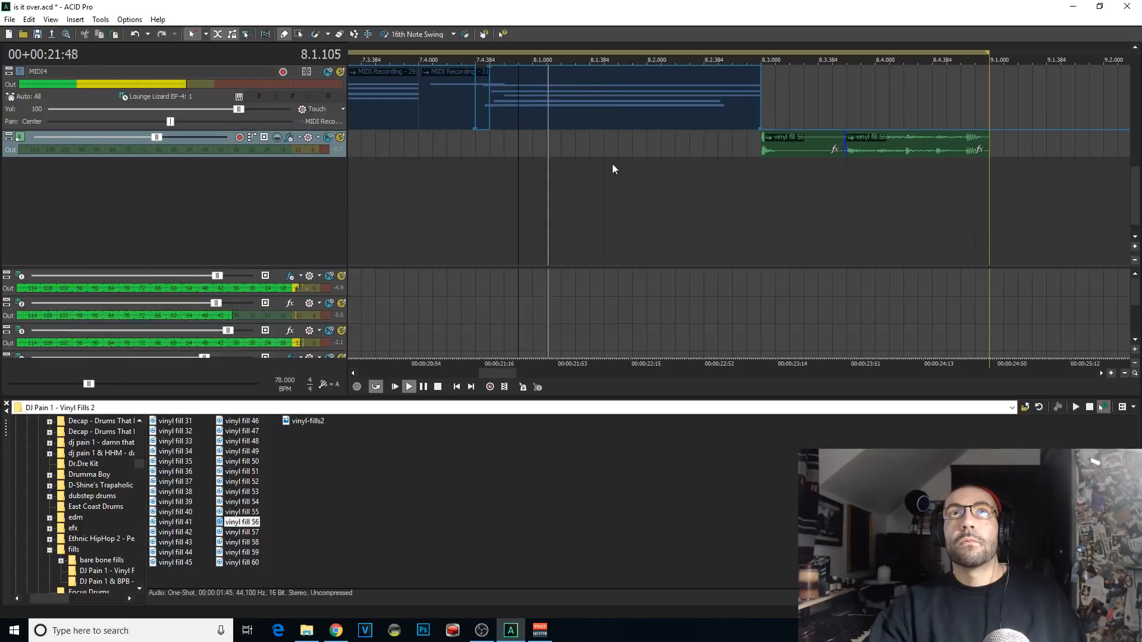
key("space")
left_click(561, 156)
key("ctrl+v")
left_click(545, 170)
key("space")
Step: Try the pasted vinyl fill clip at 8.1.576, replay it and delete the copy
left_click_drag(579, 150, 639, 148)
key("space")
key("space")
key("space")
key("space")
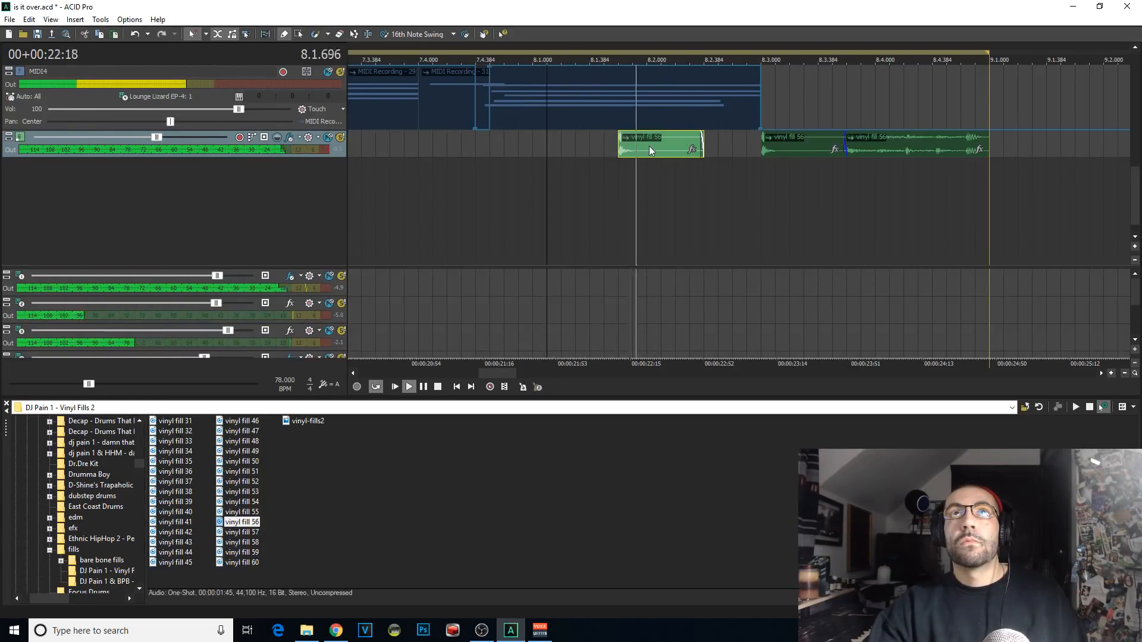
Step: Play the drums leading into the vinyl fill, starting once from within 8.1 and once from just before 7.4.000
key("space")
key("Delete")
left_click(576, 180)
key("space")
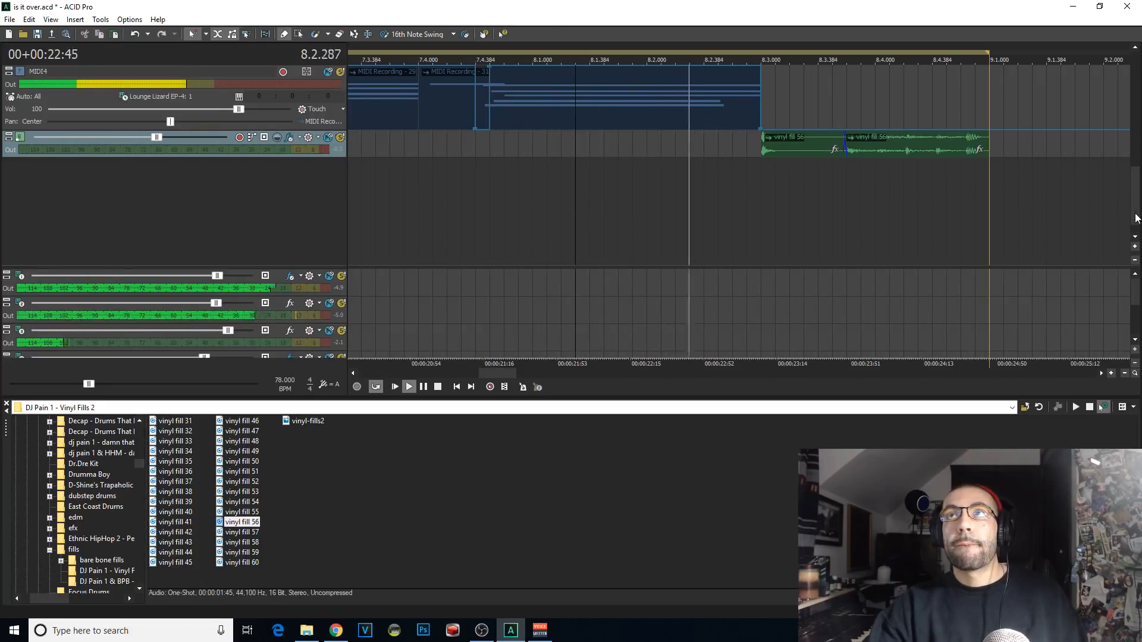
scroll(928, 140, "up", 3)
left_click(409, 153)
key("space")
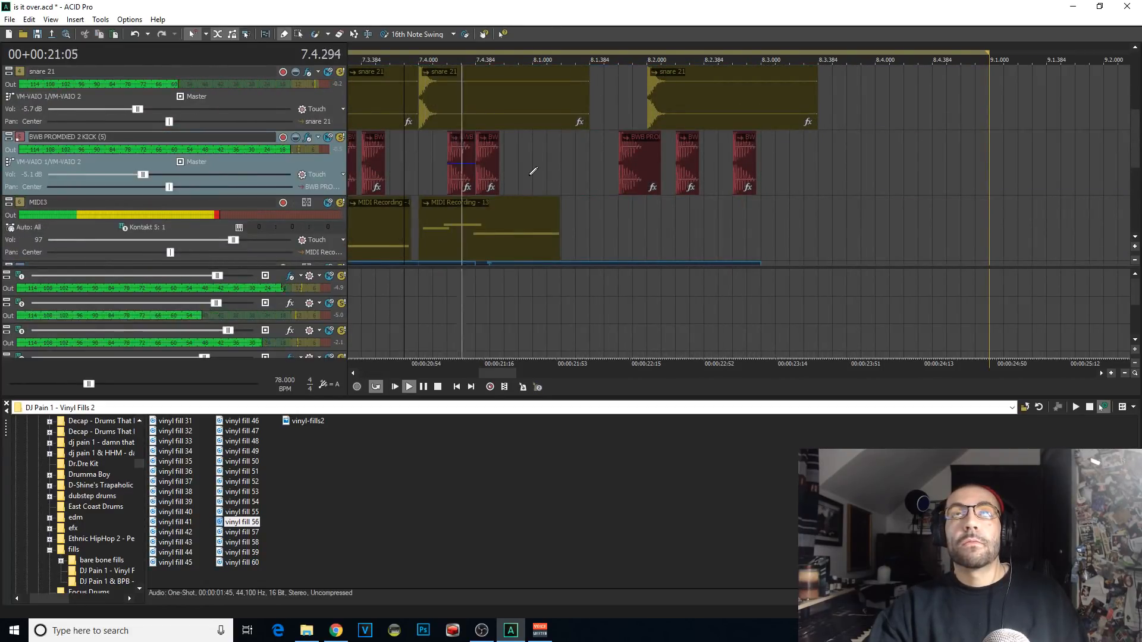
key("space")
key("space")
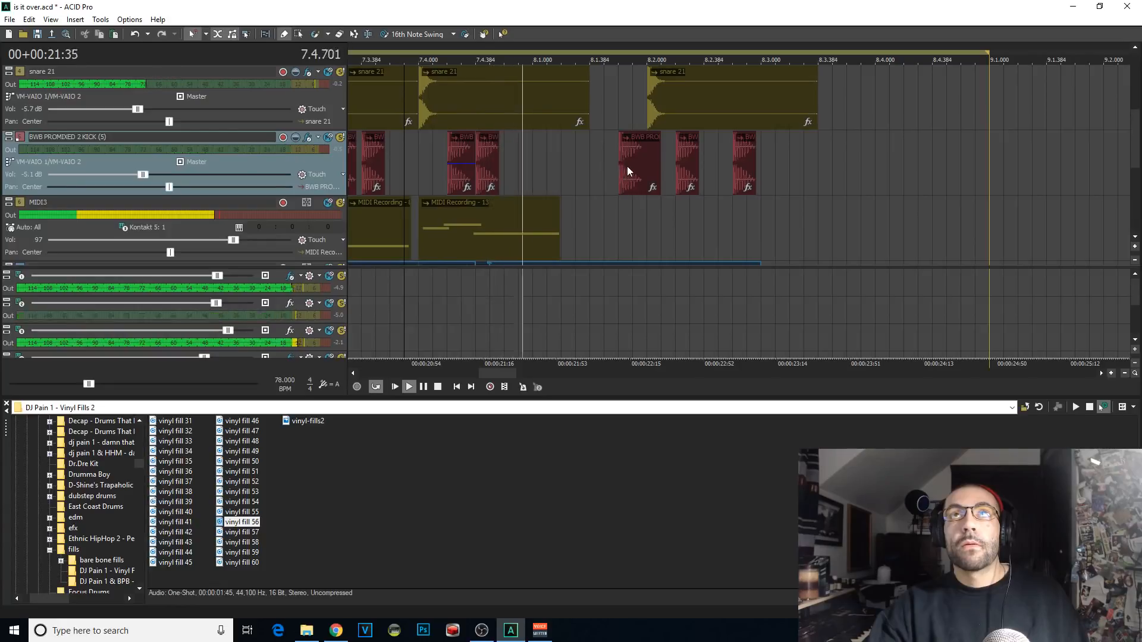
Step: Trim the 8.2.000 snare hit to end at 8.2.576 and draw new snare hits at 8.2.576 and 8.2.672
key("space")
left_click(719, 103)
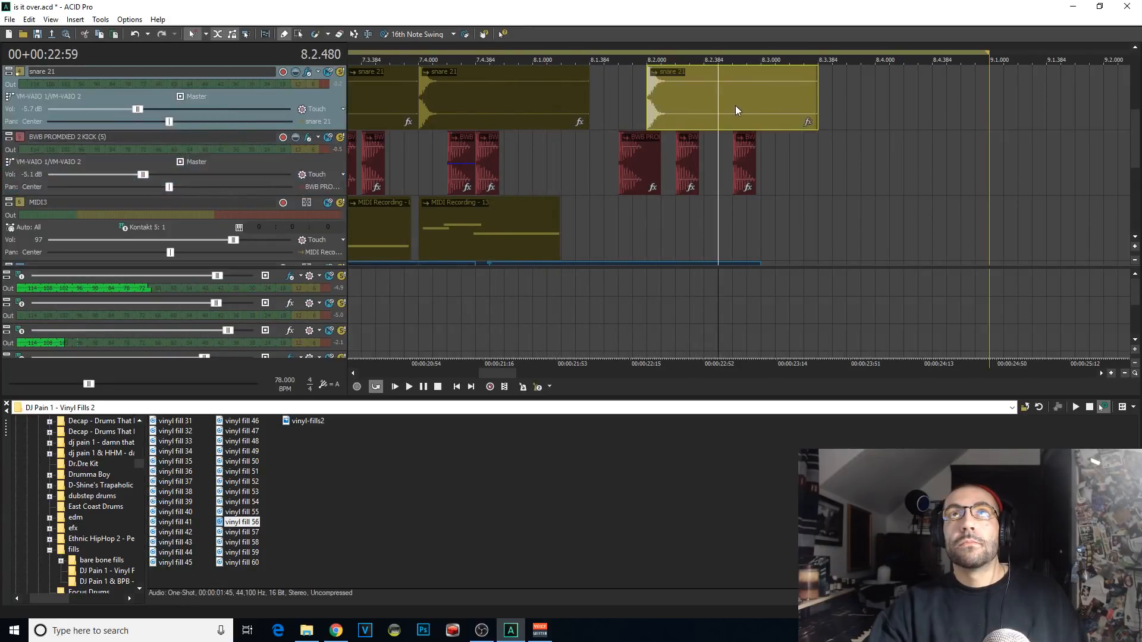
key("space")
key("space")
left_click(737, 104)
key("s")
key("Delete")
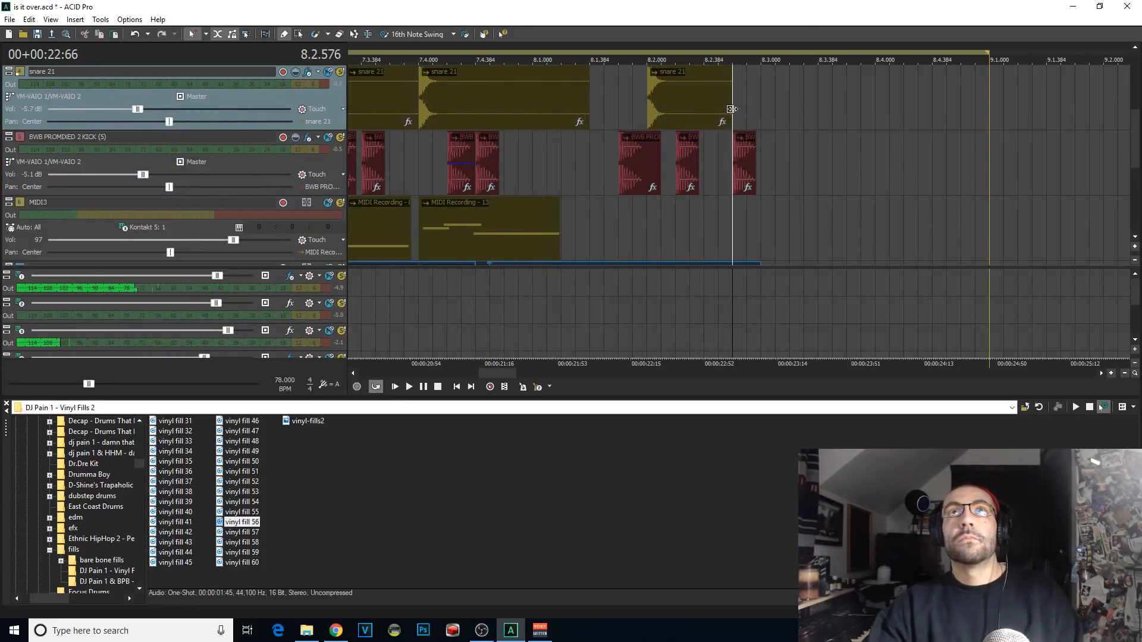
left_click_drag(753, 104, 853, 117)
scroll(794, 110, "up", 1)
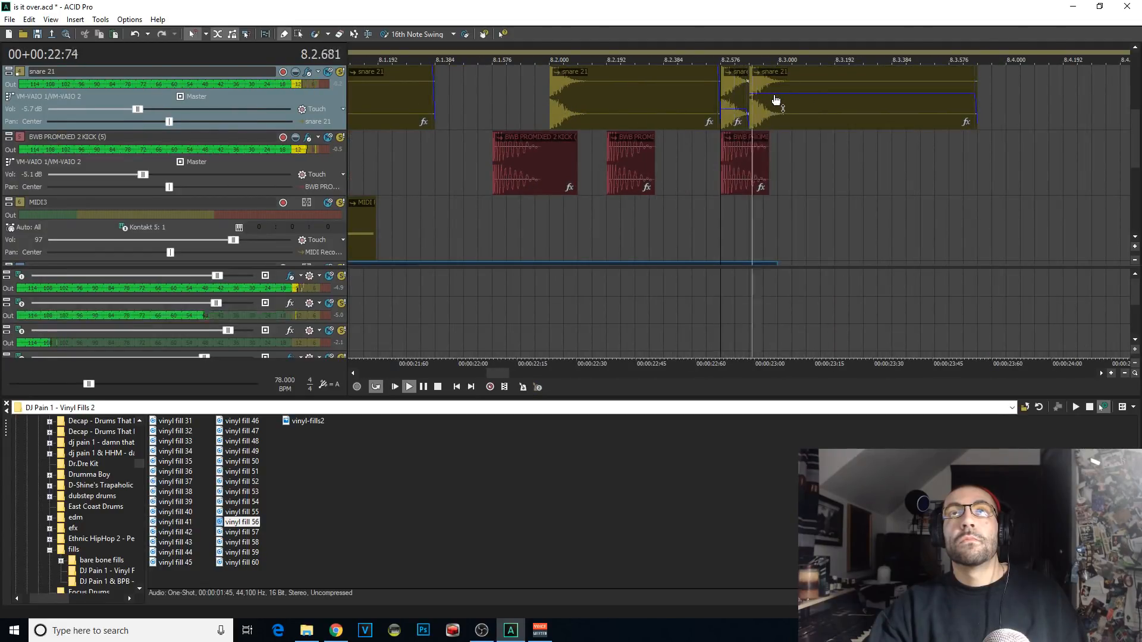
Step: Delete the kick hit at 8.2.576 and replay the fill with the new snare hits
left_click(733, 159)
key("Delete")
left_click(477, 134)
key("space")
scroll(478, 136, "down", 3)
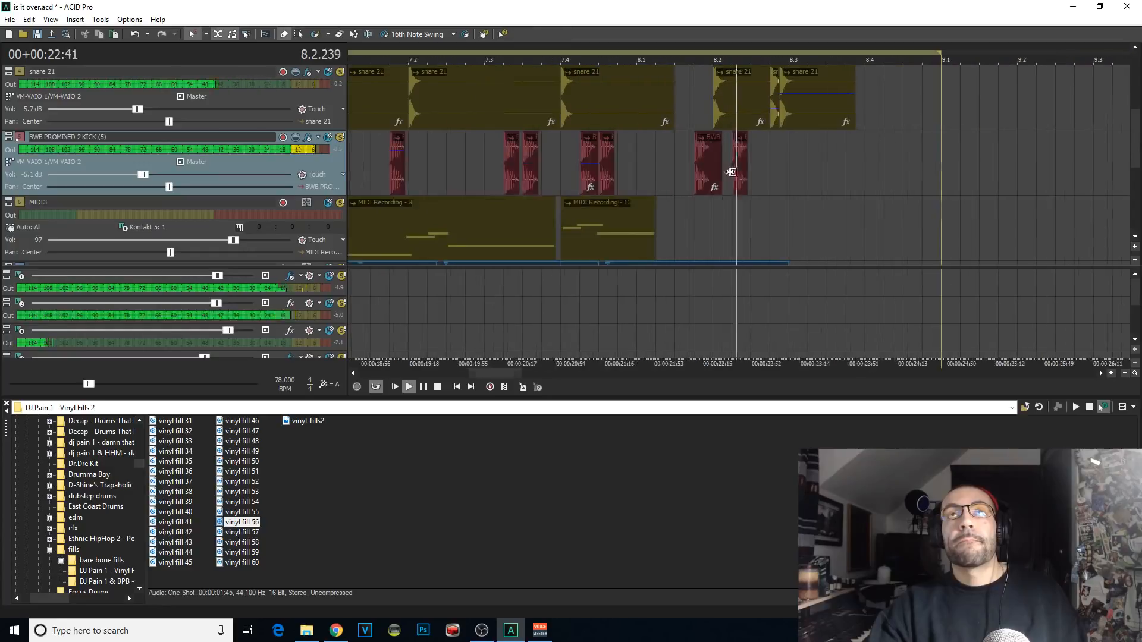
scroll(744, 163, "up", 3)
key("space")
key("space")
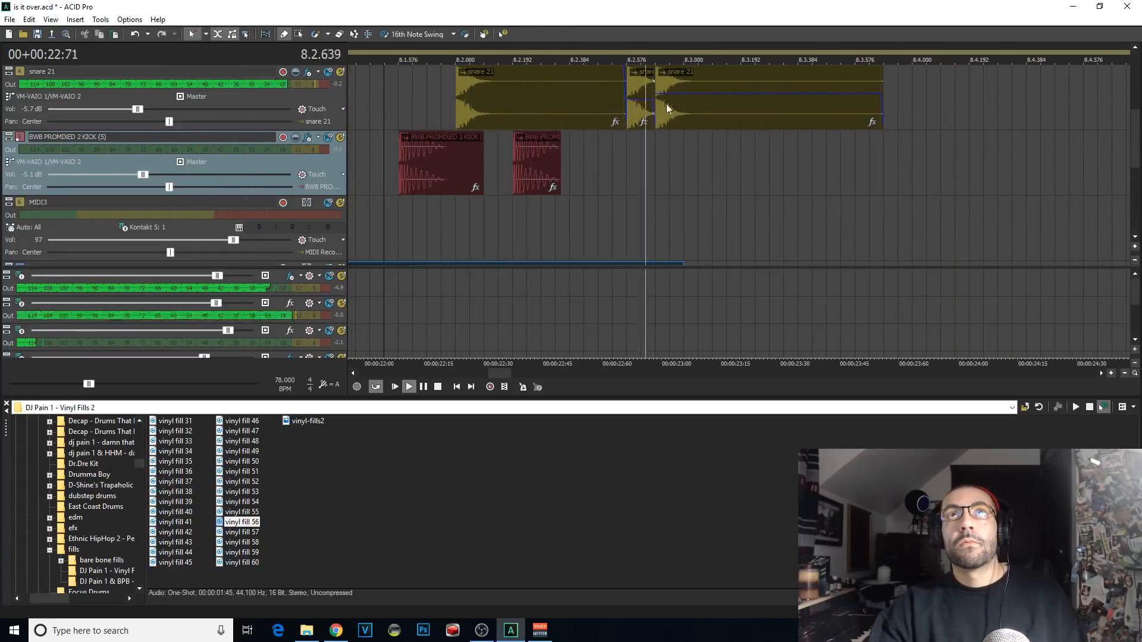
Step: Split the vinyl fill 56 clip at 8.3.096, copy its short opening slice and undo the split
scroll(729, 178, "down", 3)
left_click(717, 147)
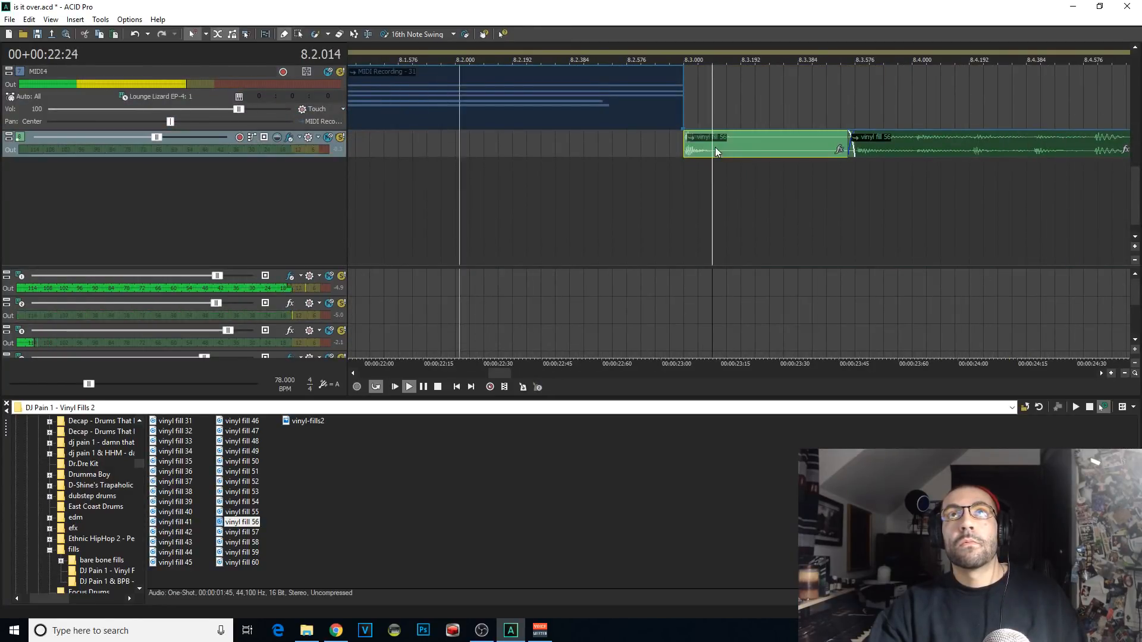
left_click(923, 169)
key("space")
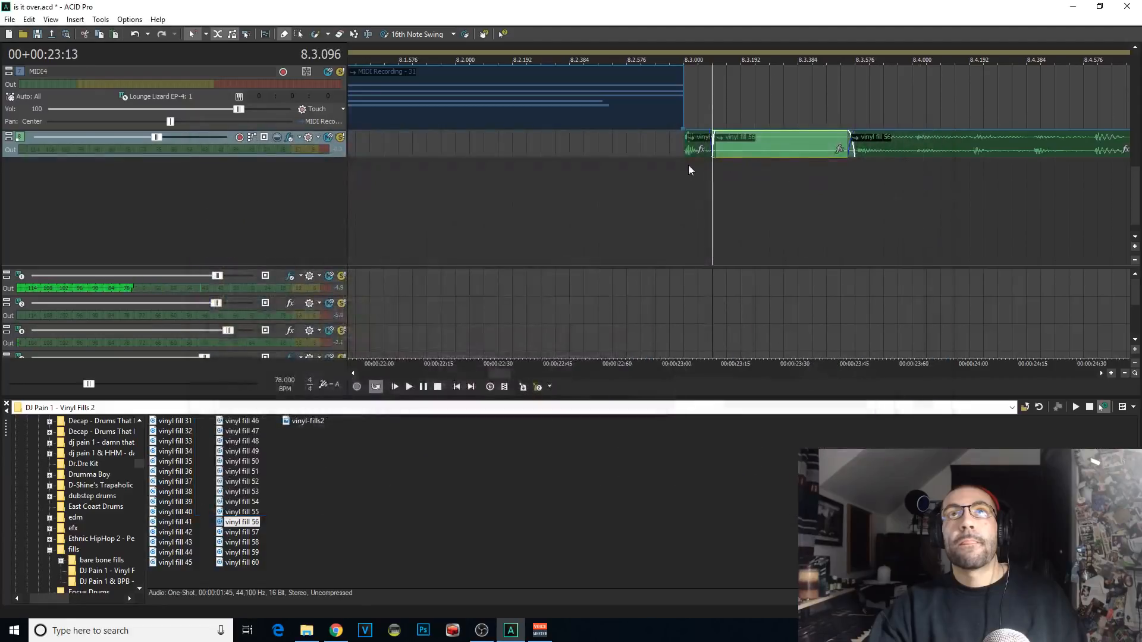
left_click(687, 146)
key("ctrl+z")
Step: Paste the copied vinyl fill slice twice in a row starting at 8.2.576 and replay the fill
left_click(630, 146)
key("ctrl+v")
key("ctrl+v")
left_click(634, 168)
key("space")
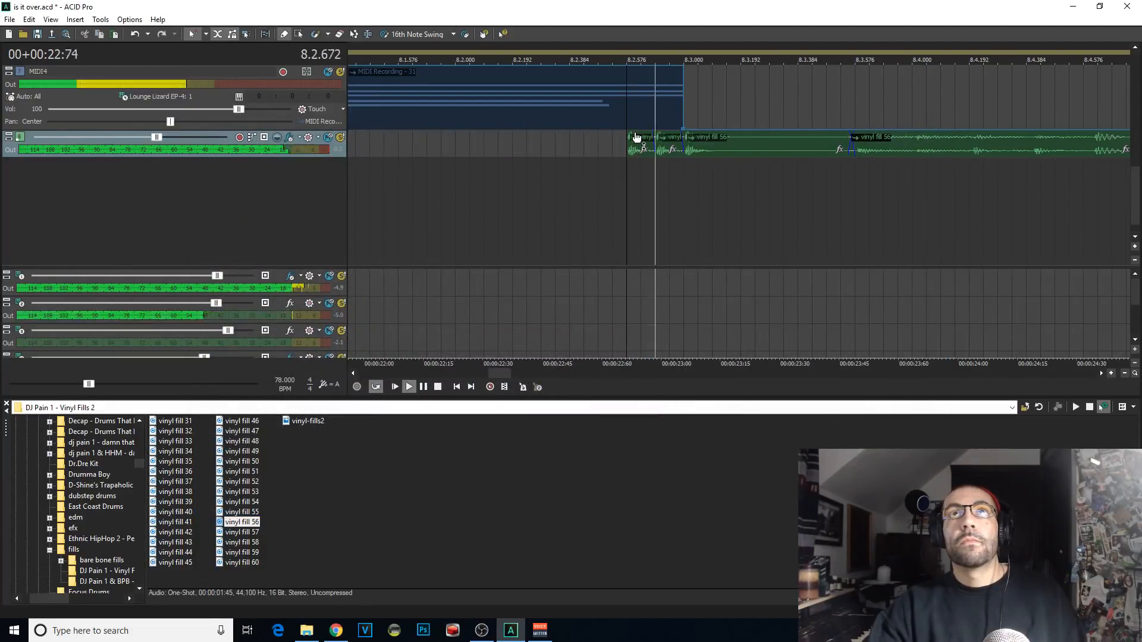
key("space")
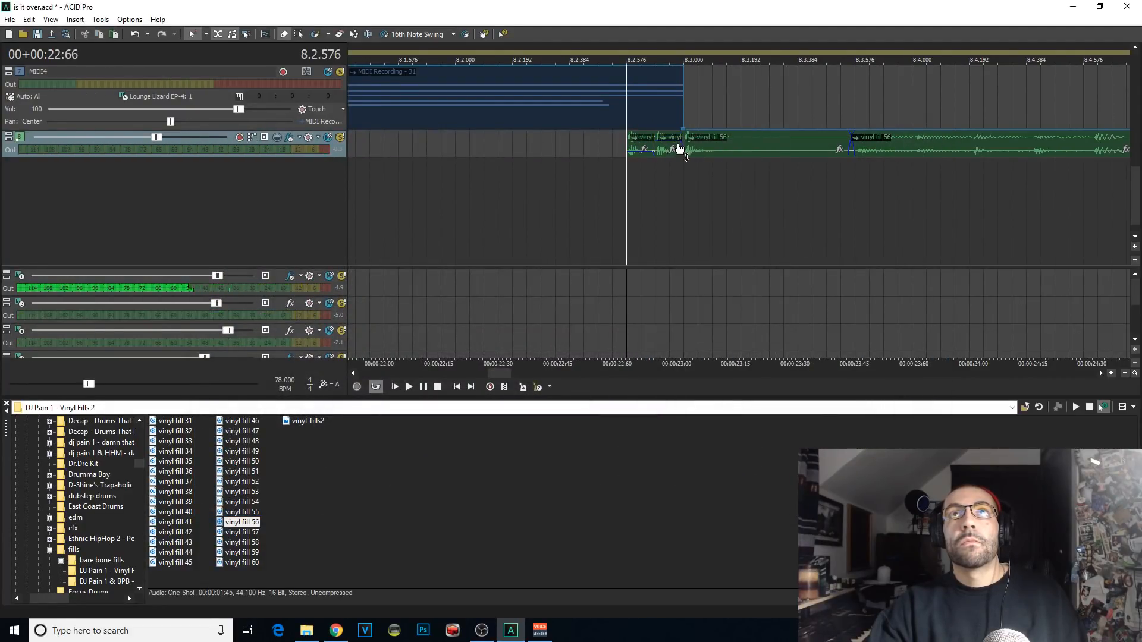
key("space")
left_click(515, 208)
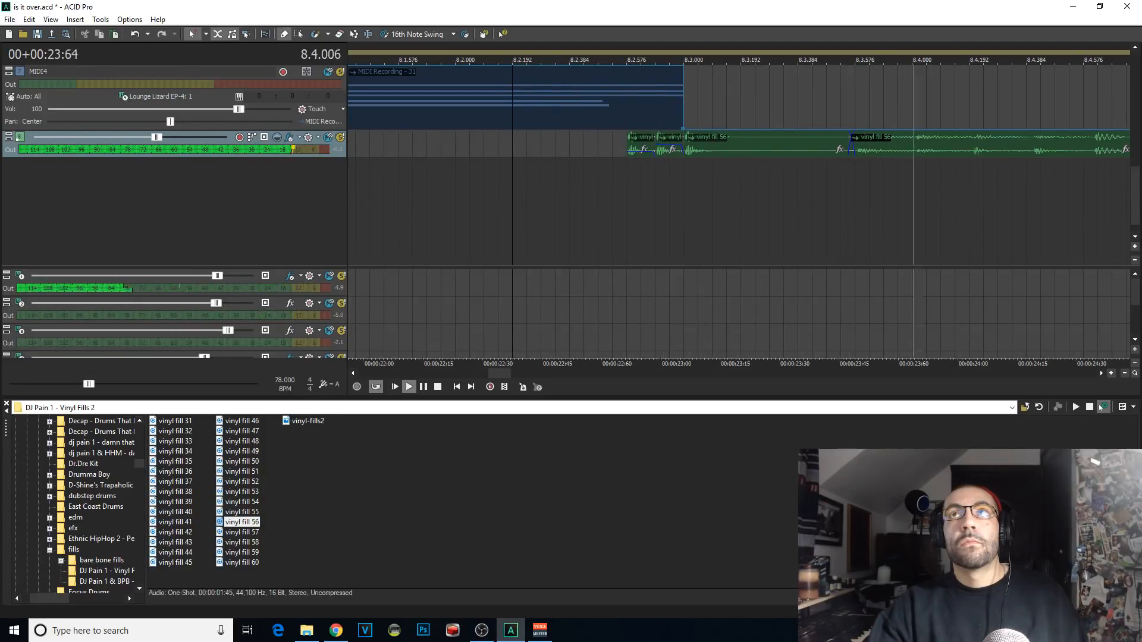
key("space")
key("space")
Step: Draw a kick hit at 8.3.000 and replay the fill from before 8.2.000
left_click_drag(1136, 218, 1139, 127)
left_click(685, 168)
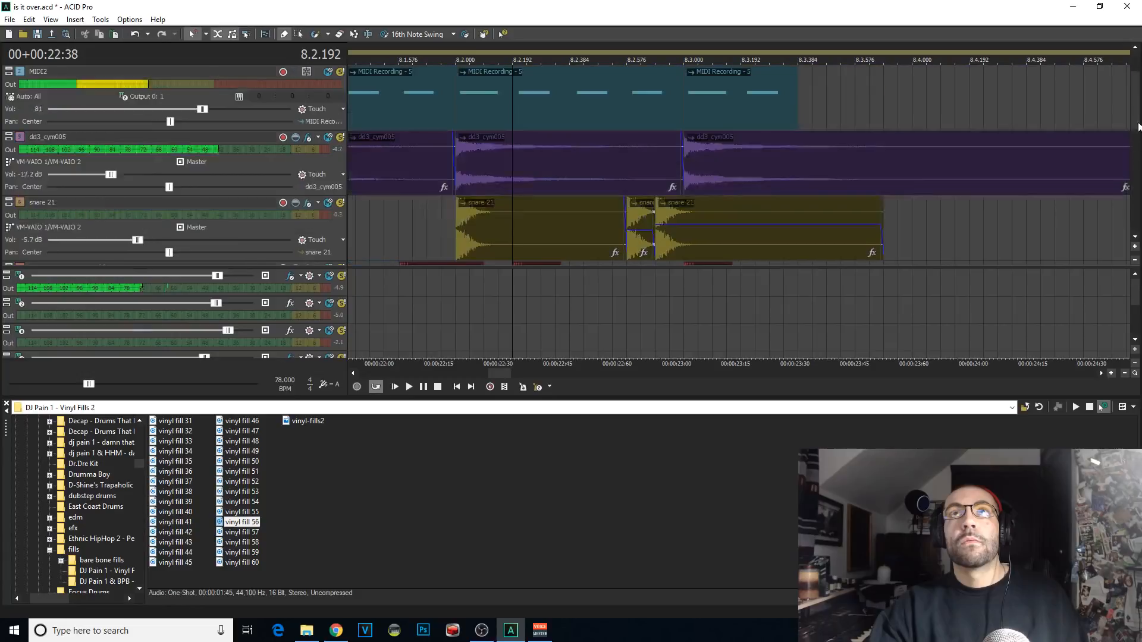
left_click(388, 213)
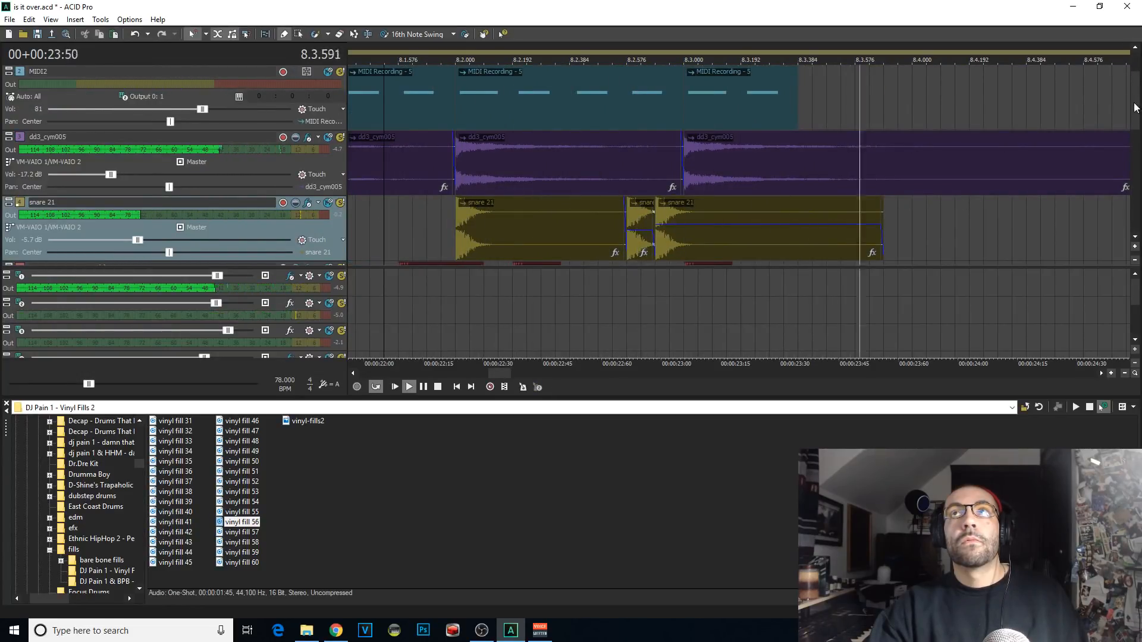
left_click_drag(1136, 108, 1135, 234)
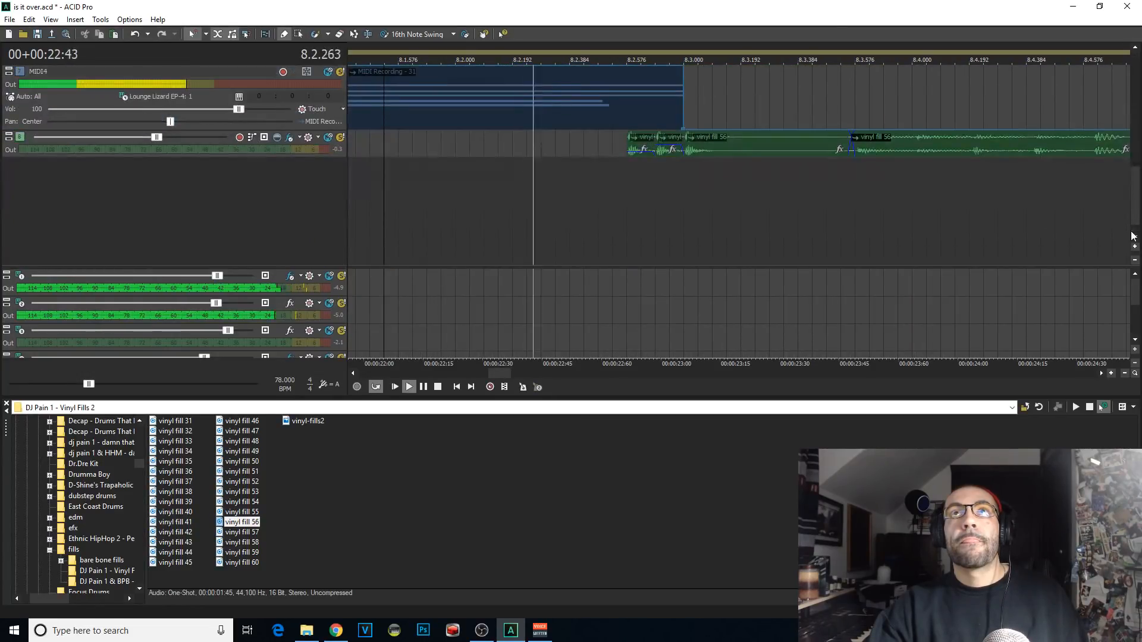
Step: Raise the pitch of the first three vinyl fill 56 clips and replay the fill
left_click(793, 152)
key("KP_Add")
left_click(625, 153)
key("space")
key("space")
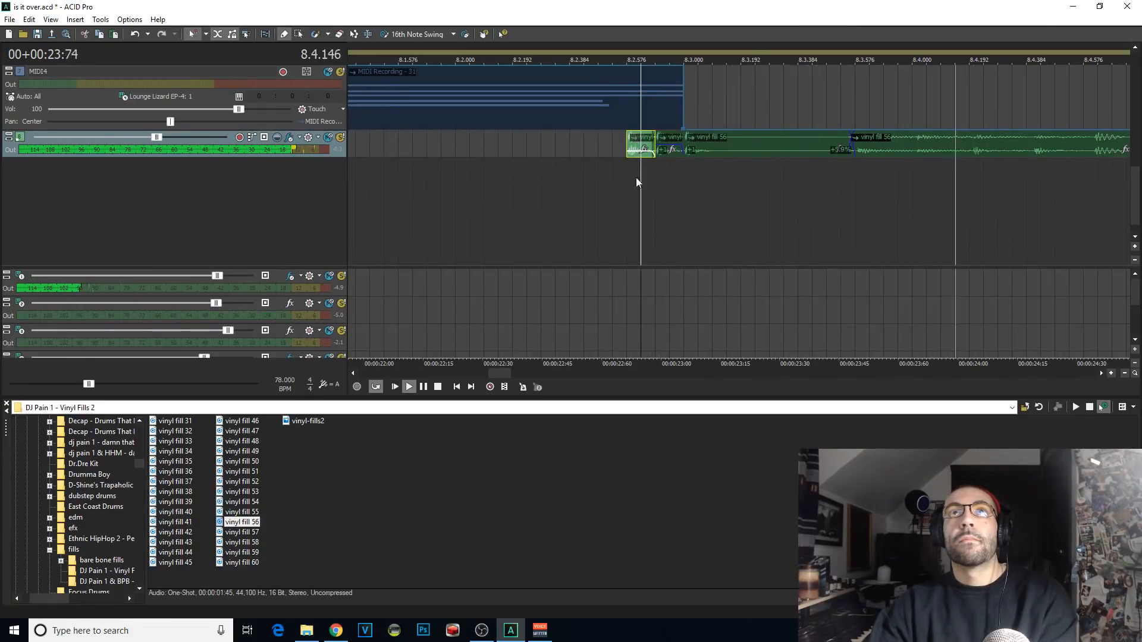
left_click(702, 144)
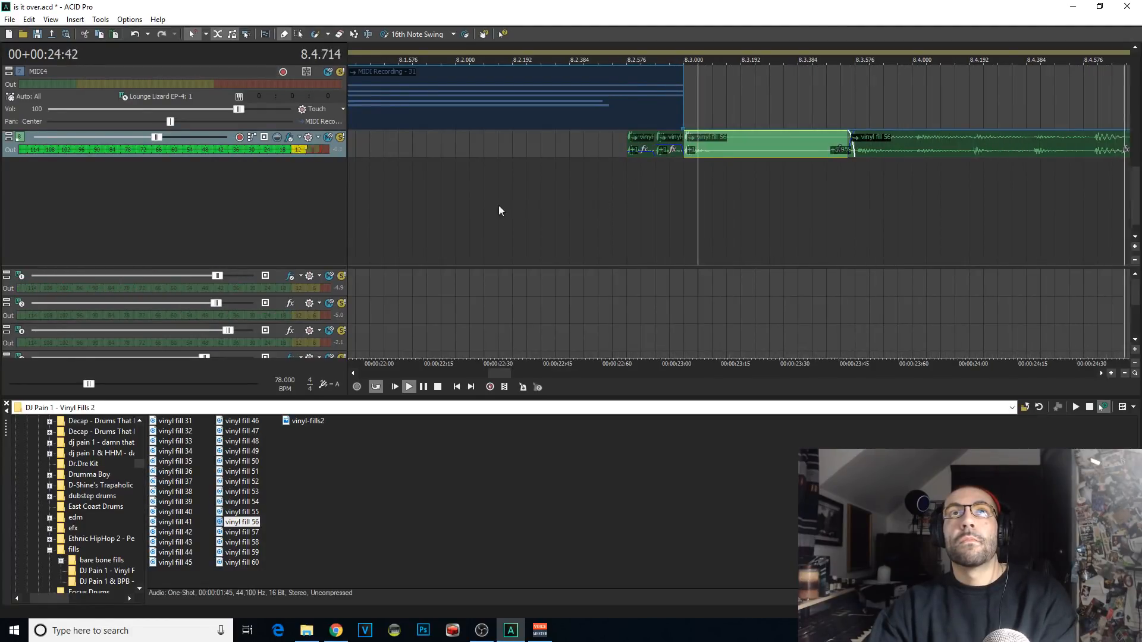
scroll(799, 226, "down", 4)
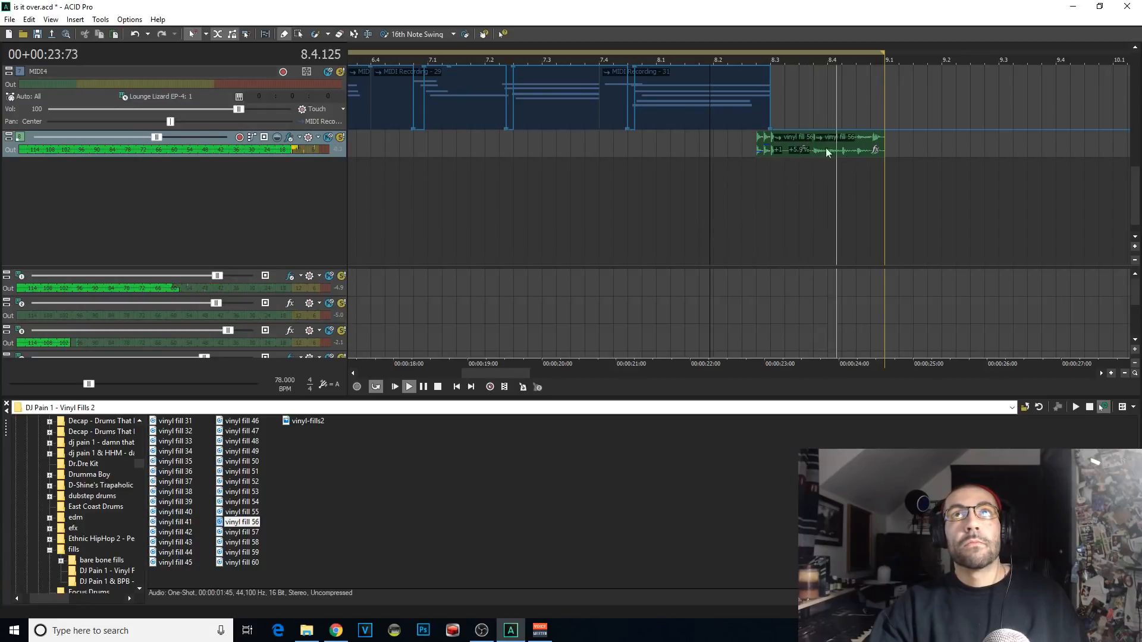
Step: Place a kick hit at 8.3.192 and delete the kick hit at 8.3.000
scroll(788, 200, "up", 3)
scroll(1061, 186, "up", 3)
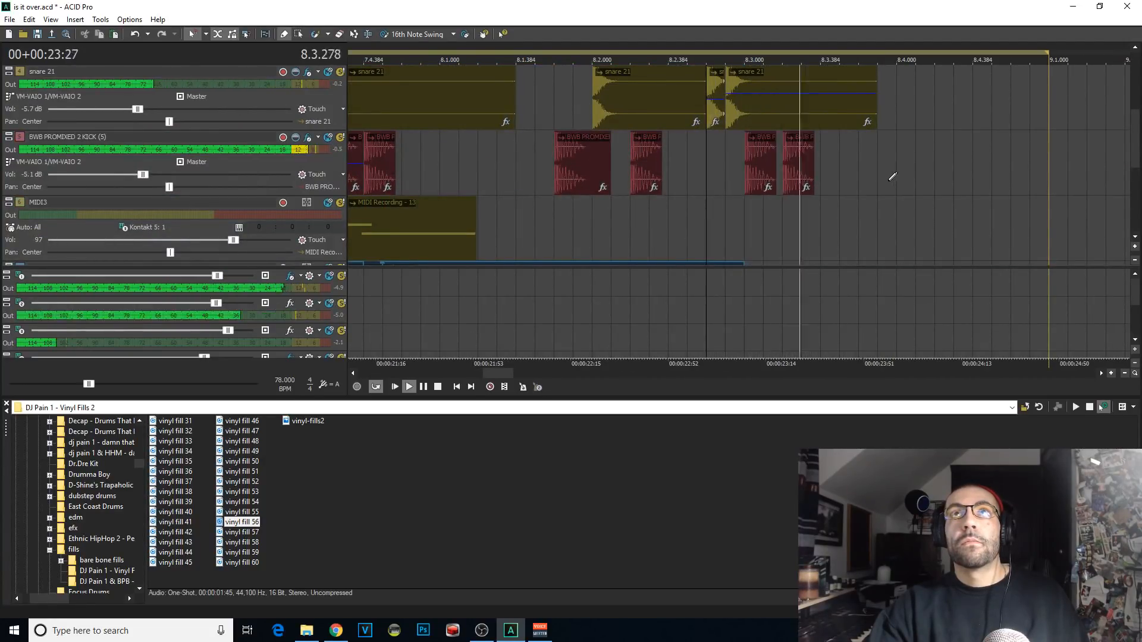
left_click(760, 164)
key("Delete")
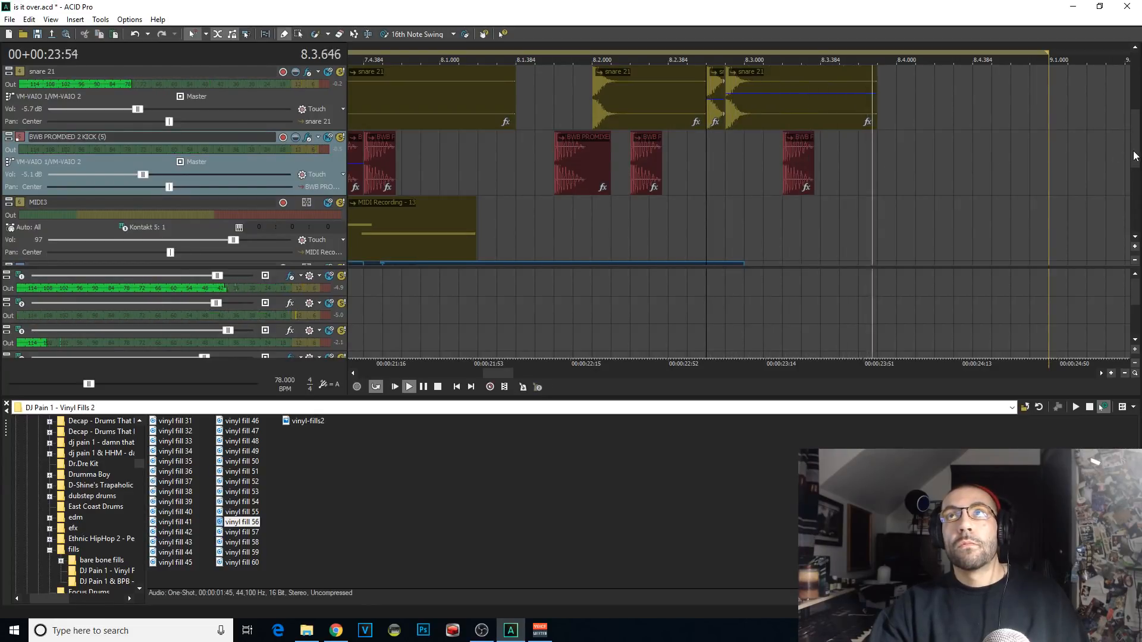
Step: Delete the MIDI2 clip at 8.3.000 and replay the fill from 8.2.384
scroll(1135, 156, "up", 2)
left_click(776, 106)
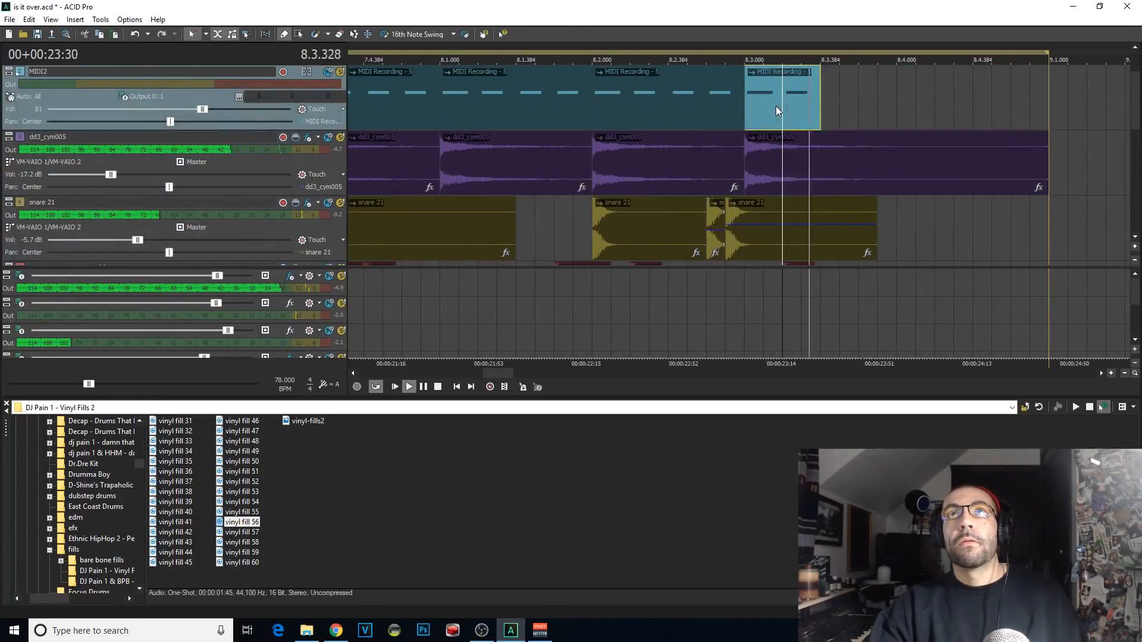
key("Delete")
left_click(666, 112)
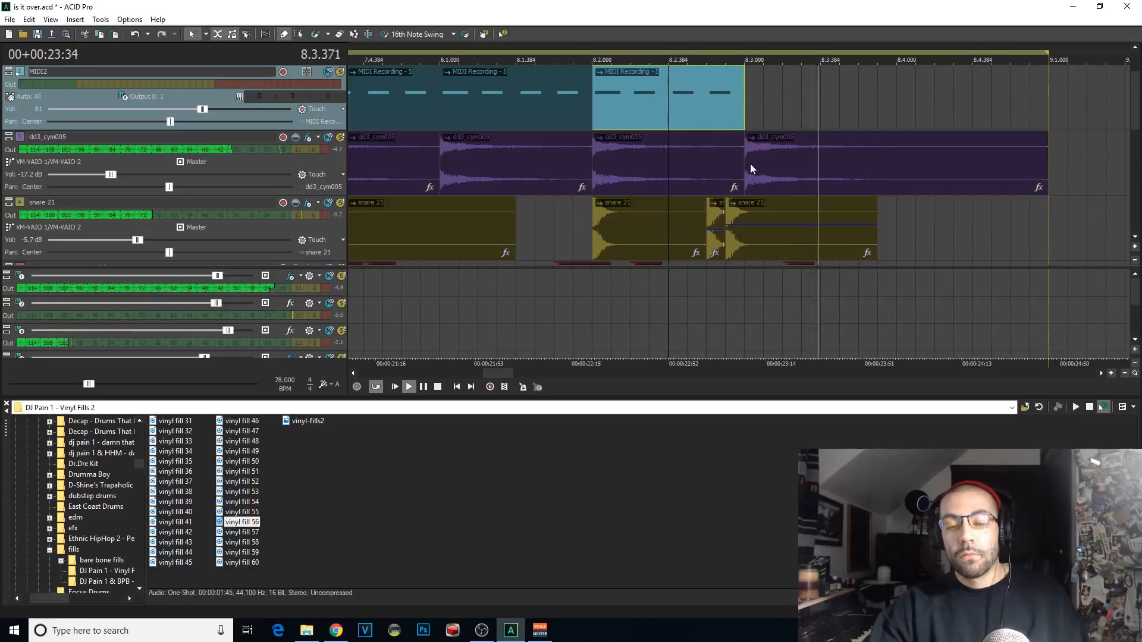
scroll(751, 169, "down", 2)
left_click_drag(1135, 104, 1136, 197)
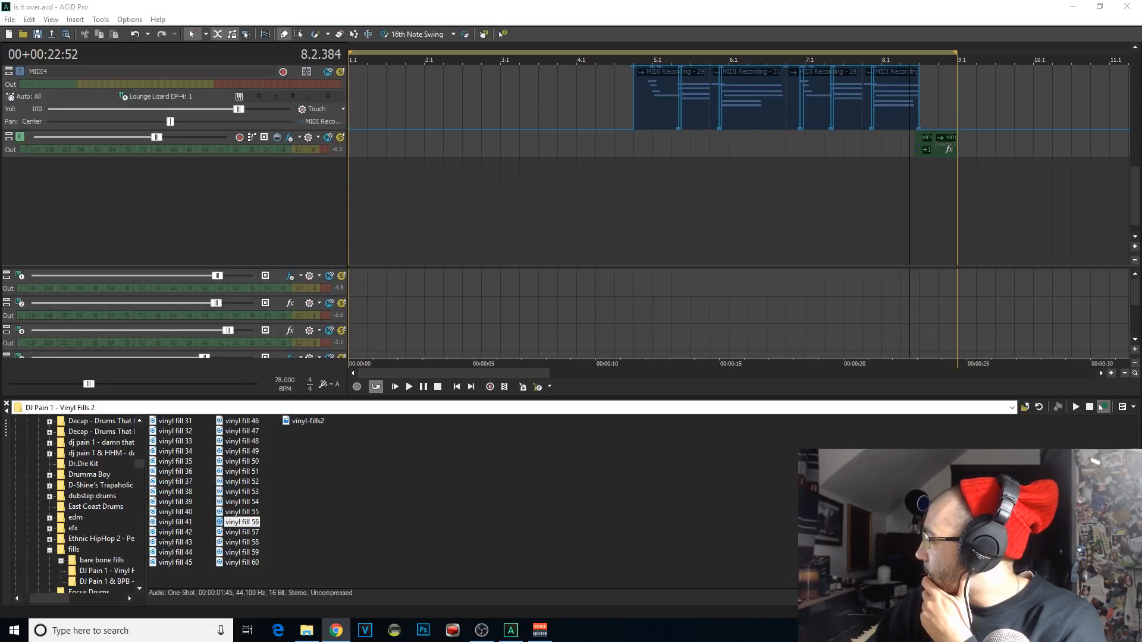
Step: Play the arrangement from 8.1.000 to hear the finished fill loop back to the start
left_click(582, 197)
left_click(633, 218)
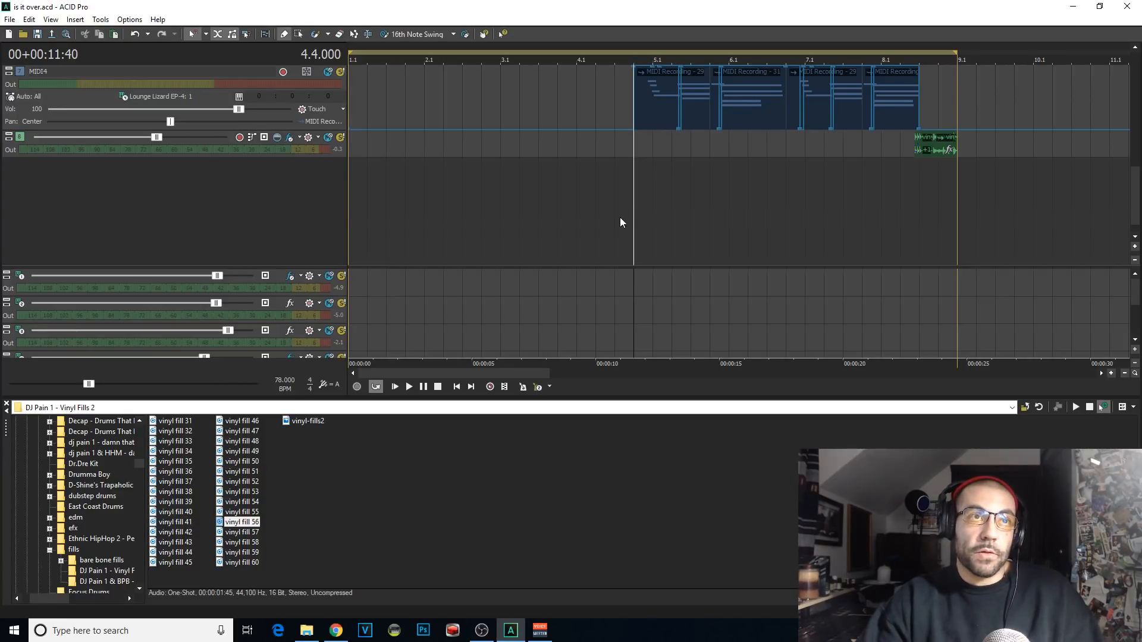
scroll(615, 218, "down", 3)
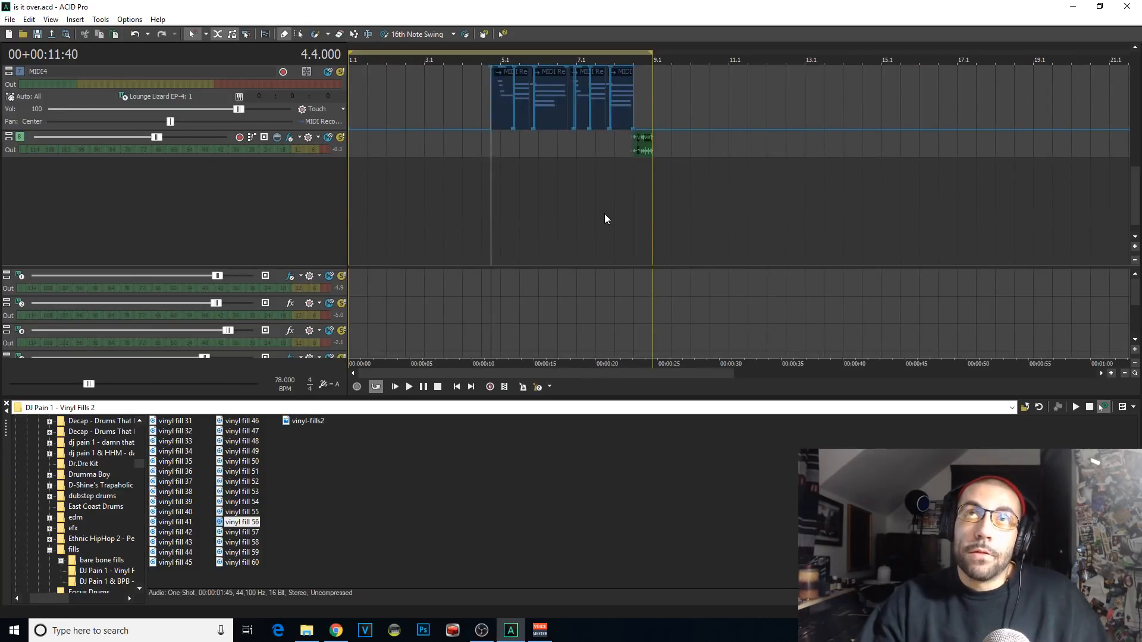
left_click(620, 199)
scroll(678, 191, "up", 3)
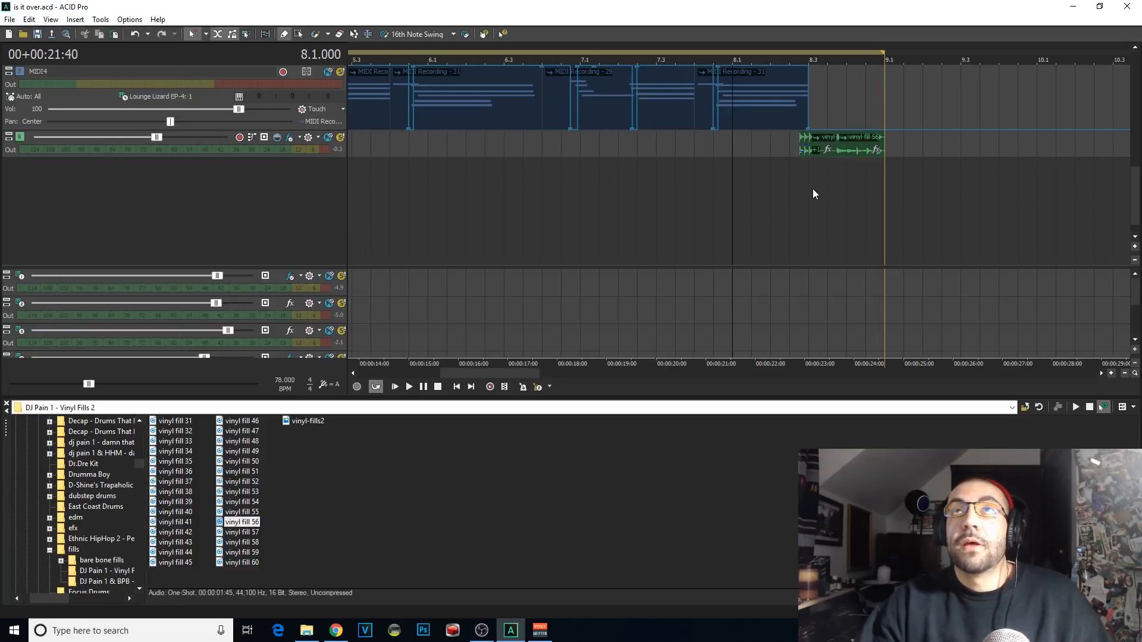
key("space")
scroll(544, 201, "down", 3)
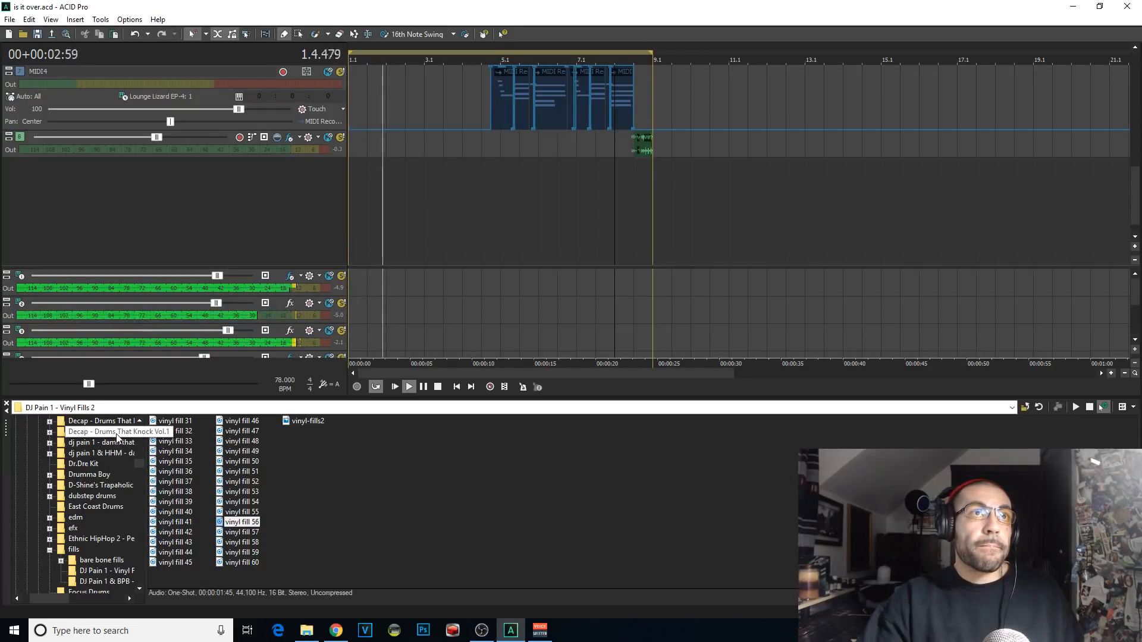
Step: Browse the Decap - Drums That Knock Vol. 7 folder and its One Shots subfolder, and stop playback
left_click(100, 422)
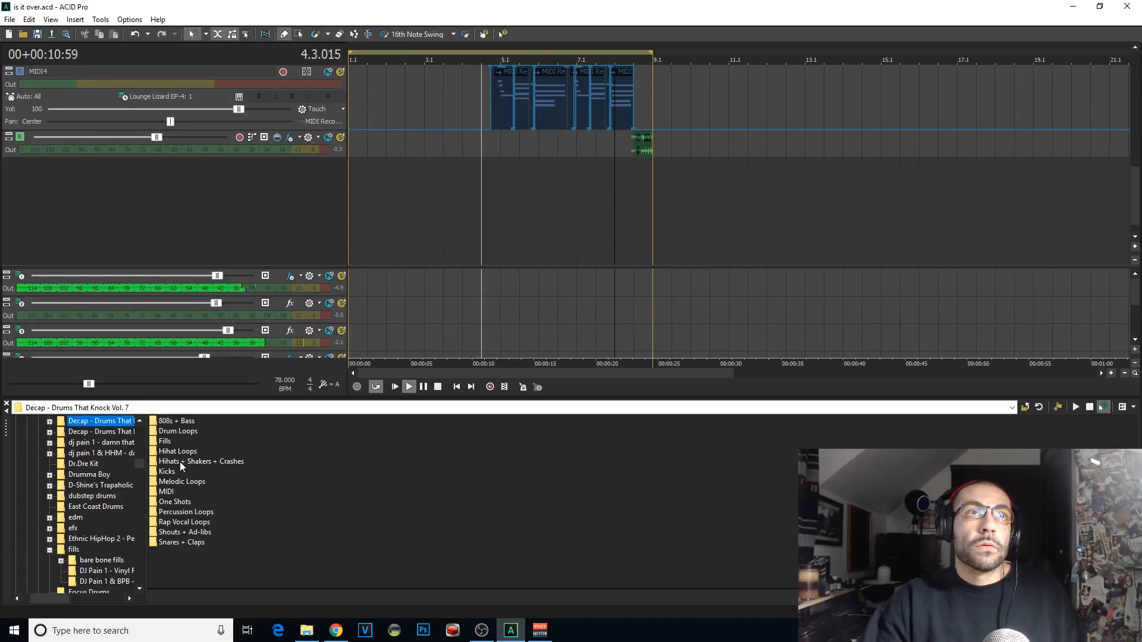
left_click(170, 483)
left_click(168, 503)
double_click(173, 503)
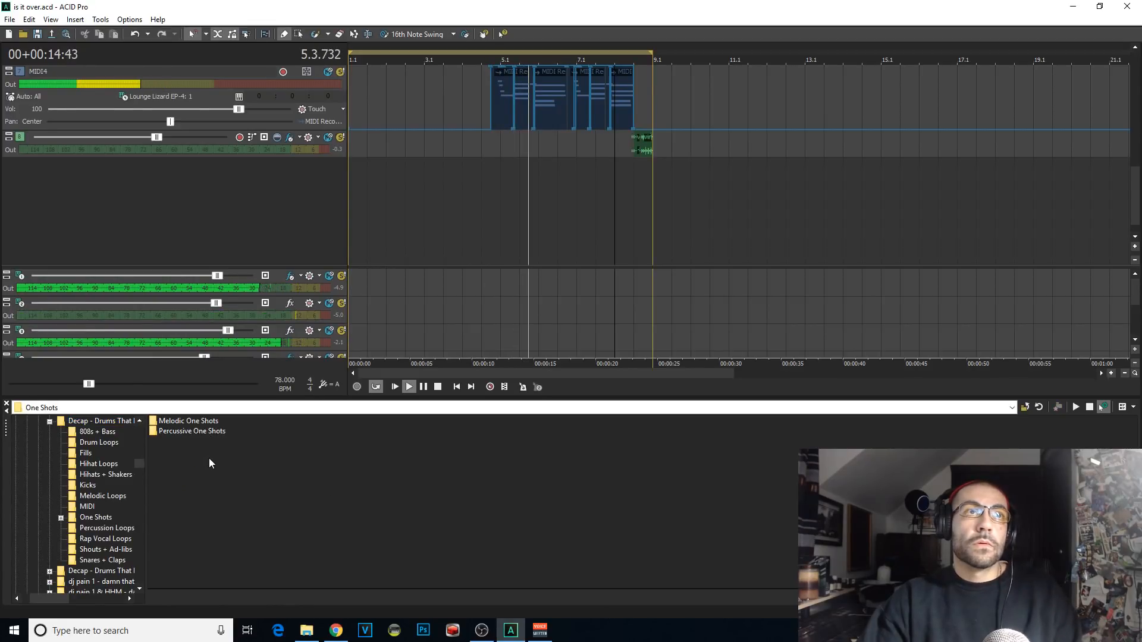
key("BackSpace")
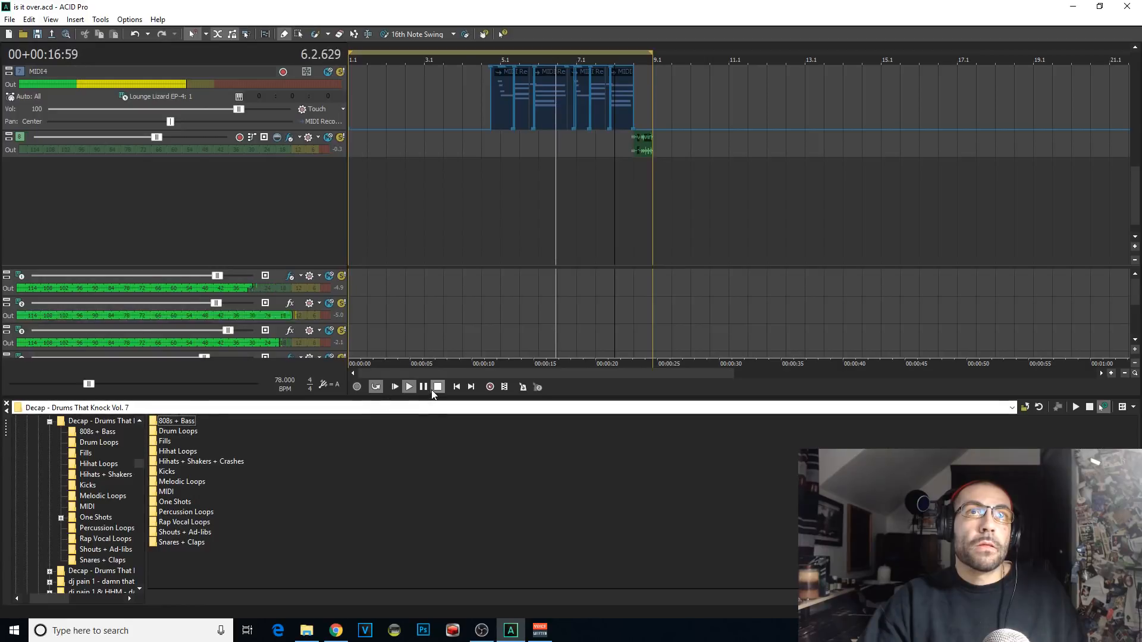
key("space")
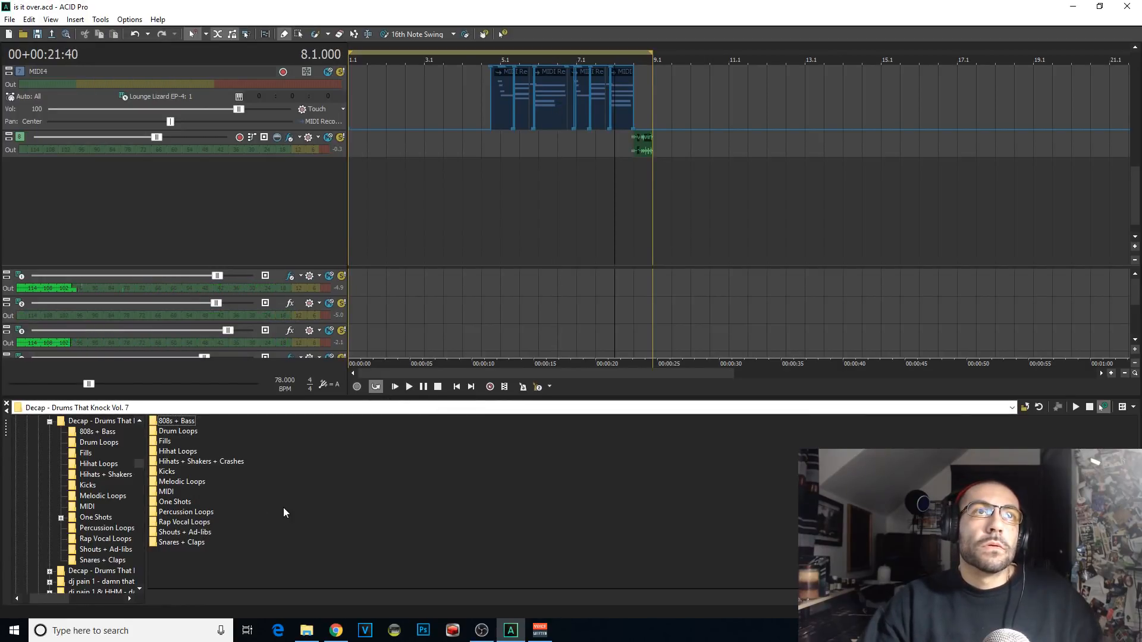
Step: Open the Hihats + Shakers + Crashes folder and audition several hihats, Synth Crash and Synth Crash 3
left_click(233, 460)
double_click(208, 461)
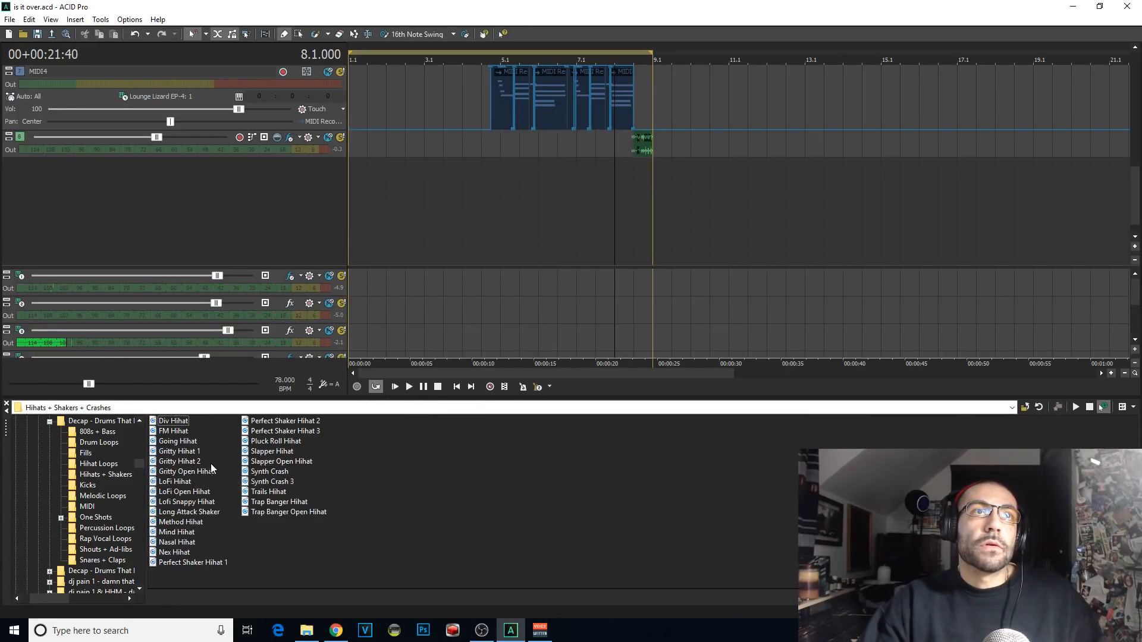
left_click(184, 491)
left_click(274, 470)
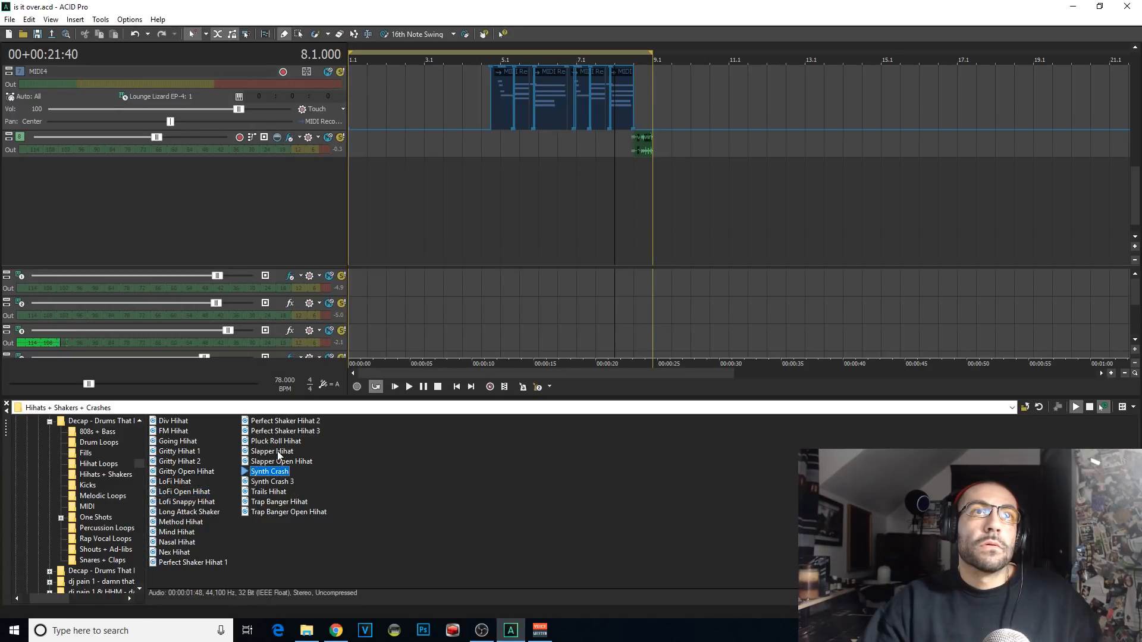
left_click(278, 453)
left_click(290, 432)
left_click(273, 492)
left_click(285, 473)
left_click(285, 483)
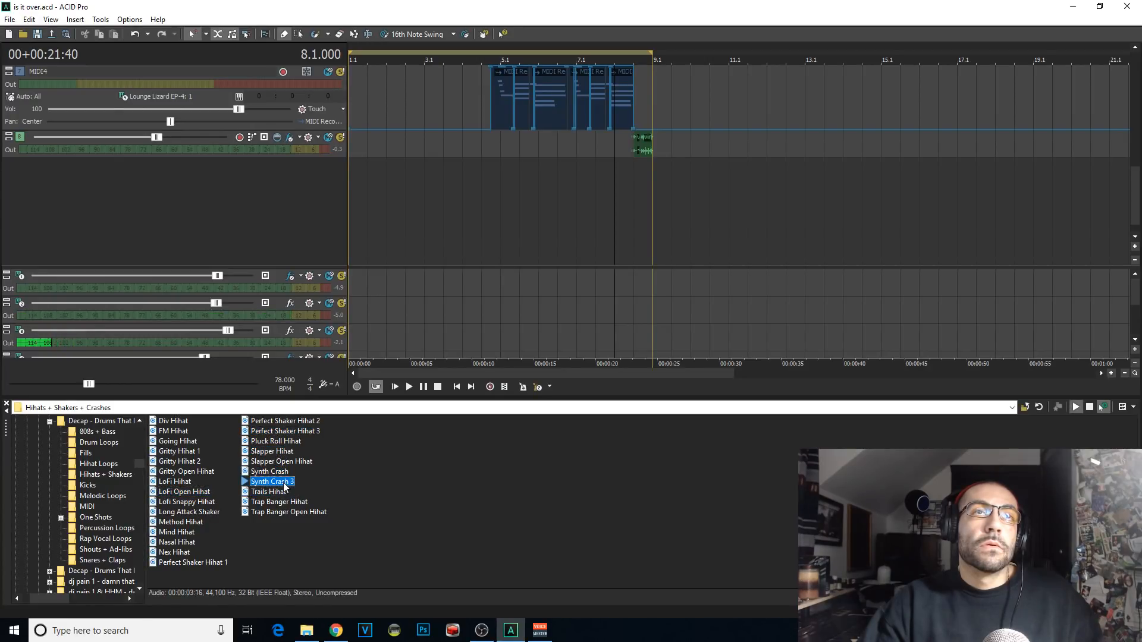
Step: Audition hihats, Synth Crash and Perfect Shaker Hihat 3 in the Hihats + Shakers + Crashes folder
left_click(183, 550)
left_click(186, 533)
left_click(186, 502)
left_click(175, 464)
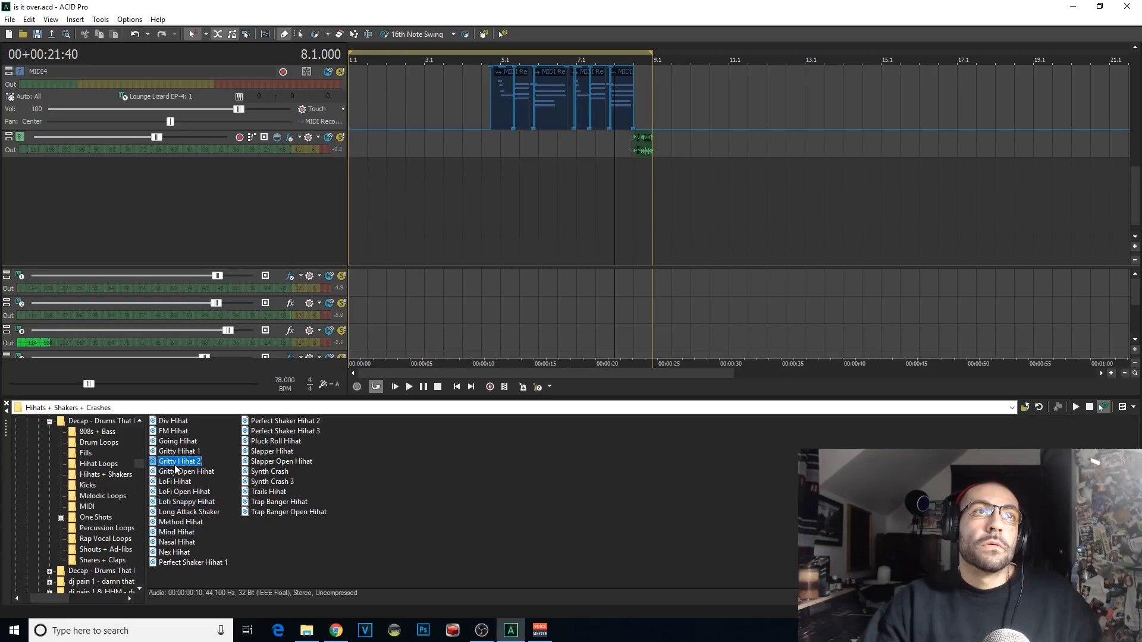
left_click(178, 453)
left_click(261, 463)
left_click(265, 472)
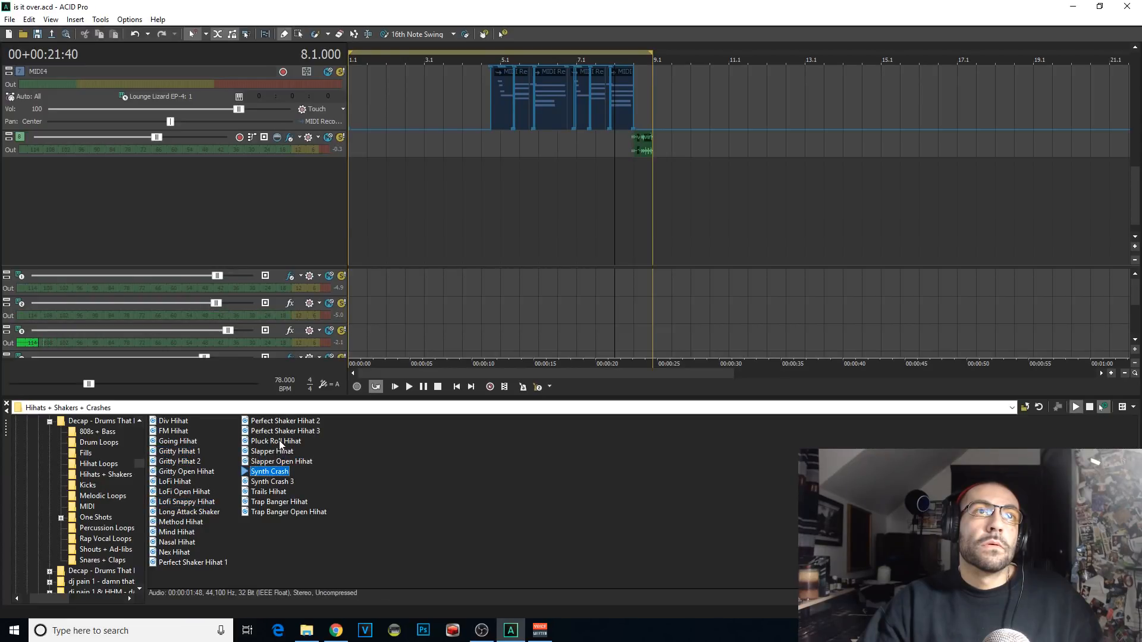
left_click(280, 442)
left_click(284, 431)
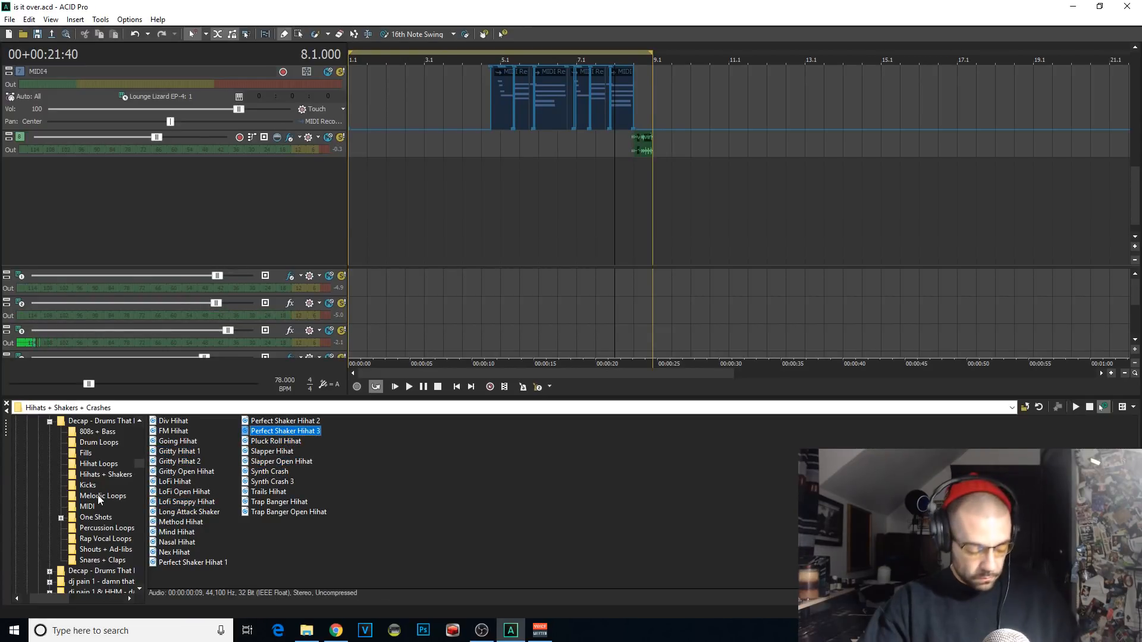
Step: Open the Cymbals folder of Deadly Drumz 3 and audition dd3_cym020 and its neighbouring cymbal samples
left_click_drag(141, 464, 134, 565)
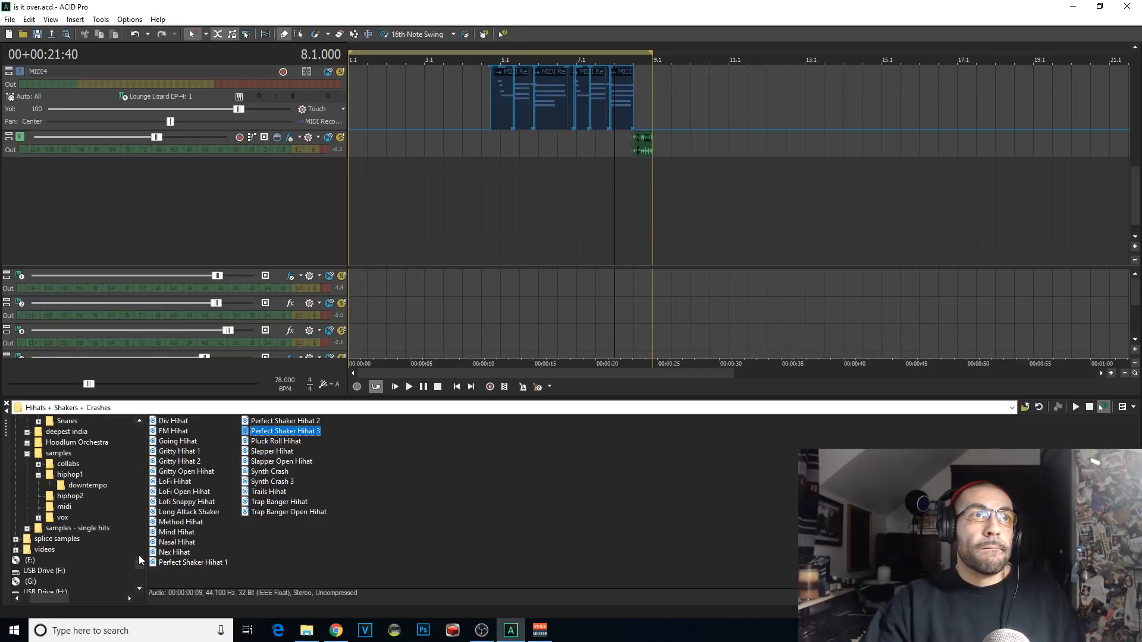
scroll(130, 526, "up", 4)
left_click(87, 487)
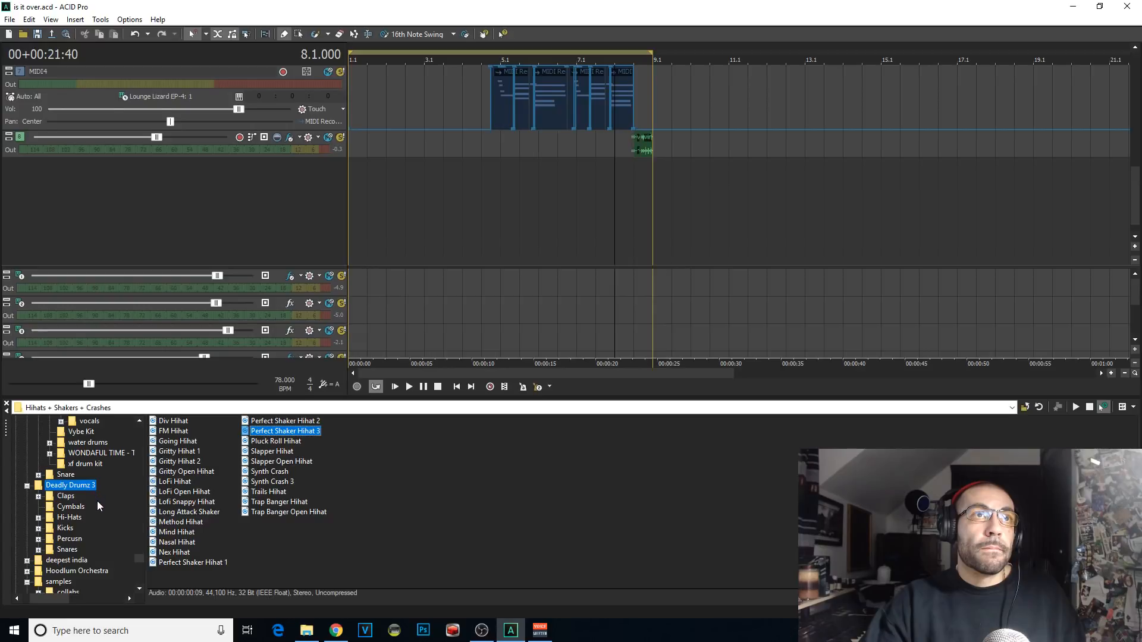
double_click(173, 433)
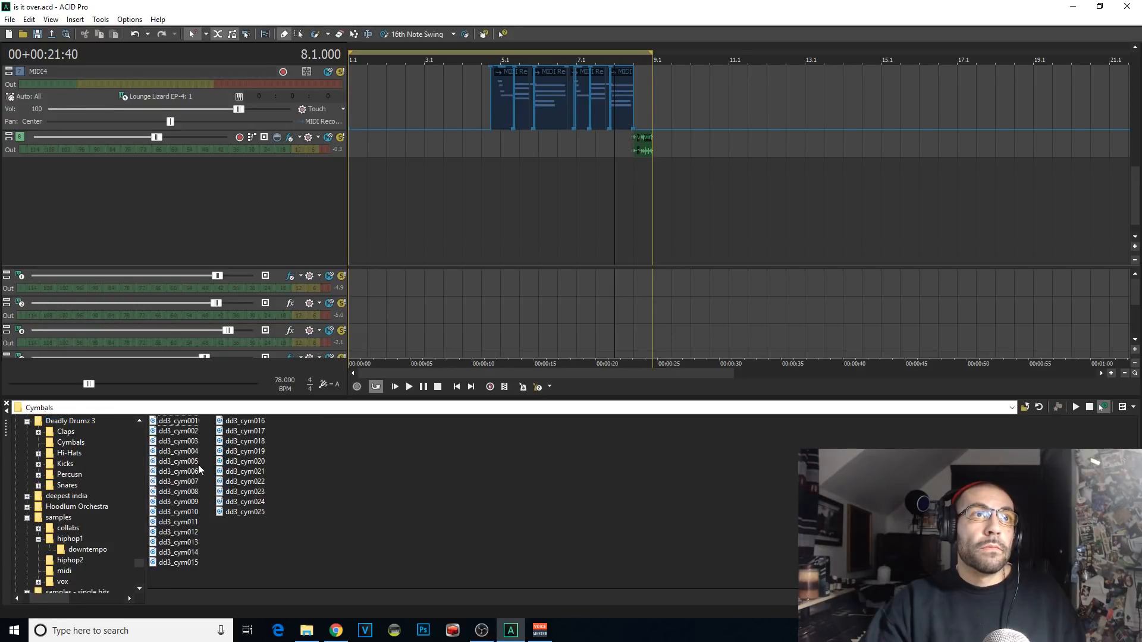
left_click(240, 472)
left_click(249, 464)
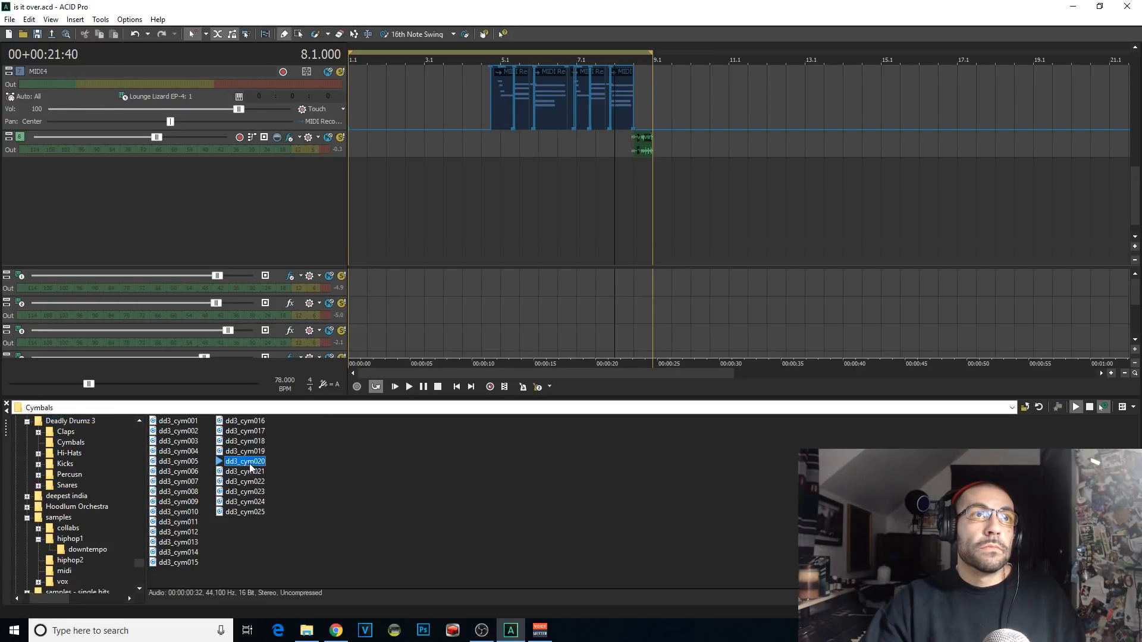
Step: Add dd3_cym018 as a new track and paint one cymbal clip from about 7.3, before the vinyl fill
double_click(244, 441)
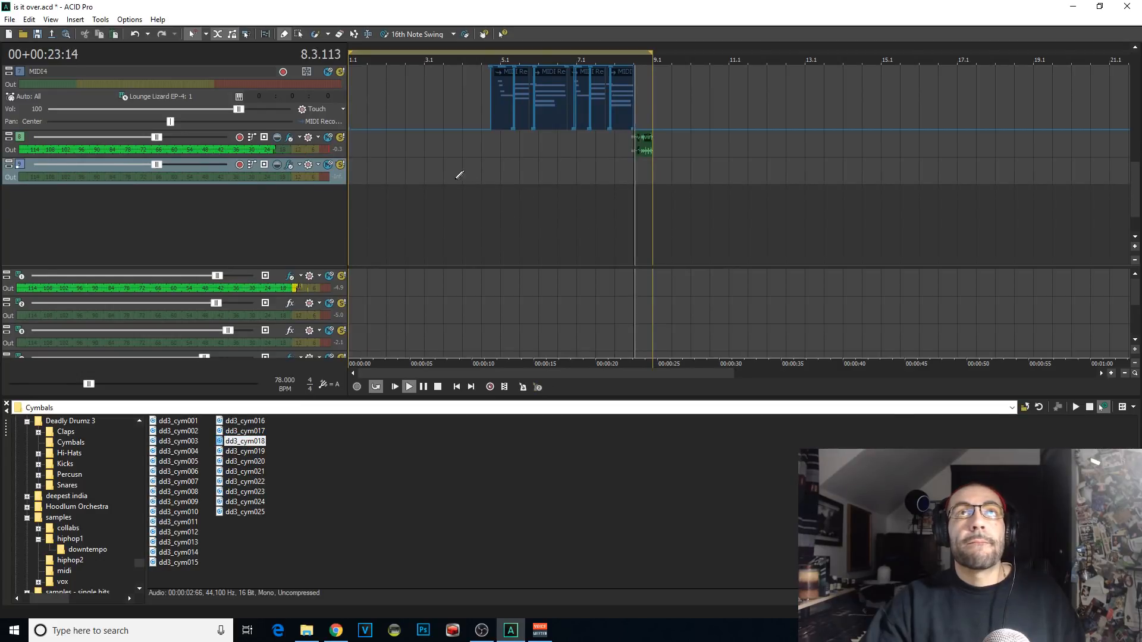
left_click(617, 170)
left_click(616, 168)
scroll(619, 171, "up", 2)
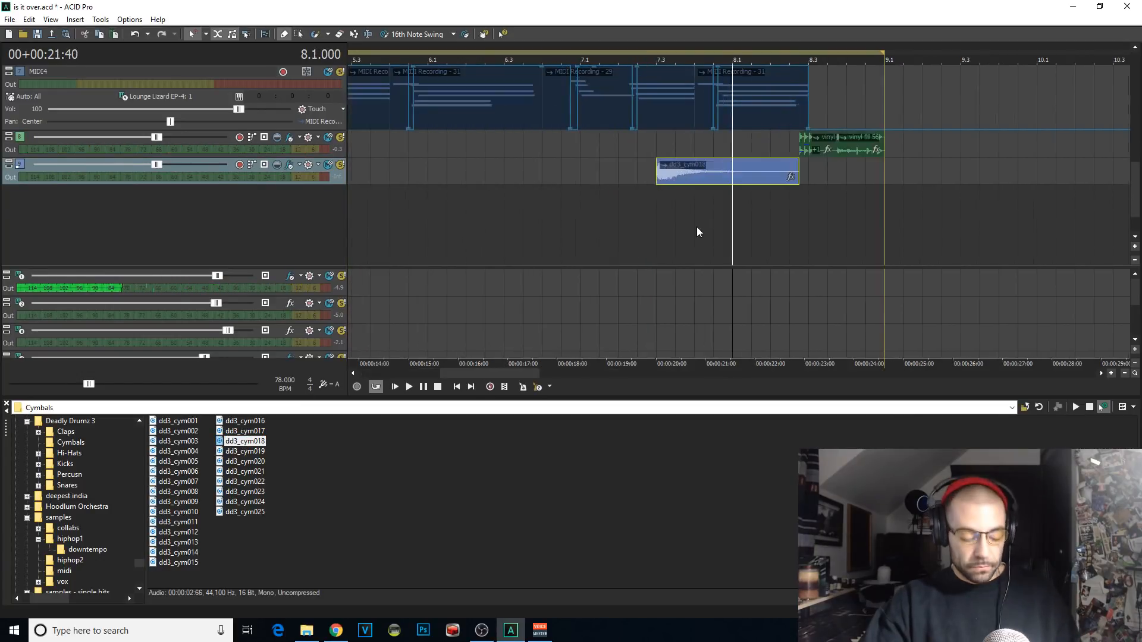
Step: Reverse the cymbal clip, shift it into bar 8 so its swell builds under the vinyl fill, and play it
key("u")
left_click_drag(745, 169, 781, 180)
key("space")
left_click(805, 167)
scroll(806, 168, "up", 2)
key("space")
key("space")
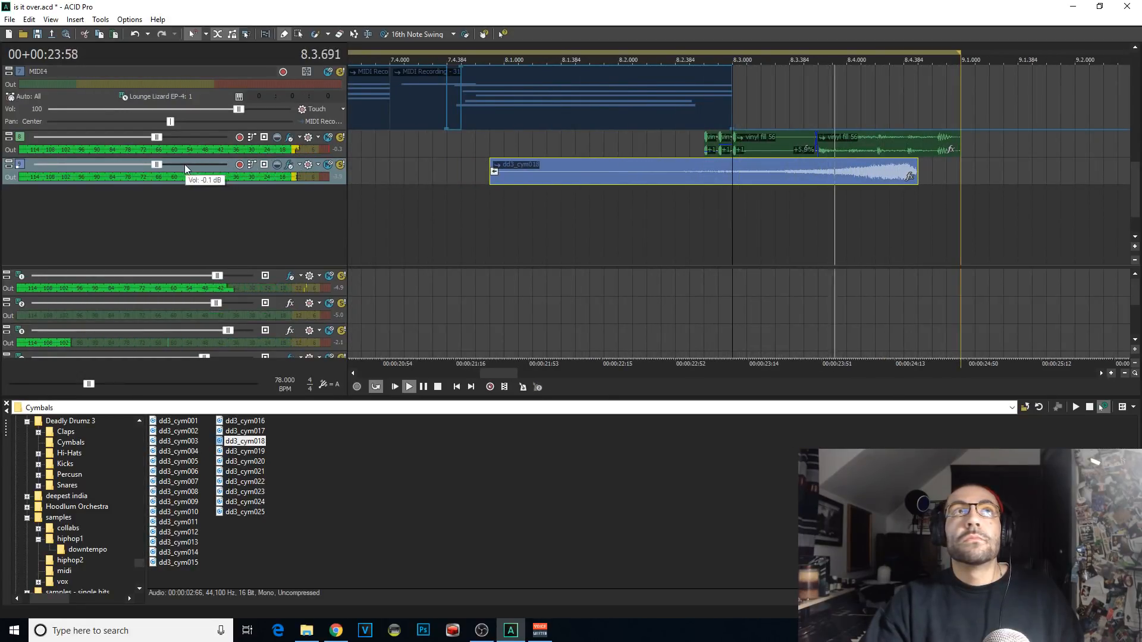
Step: Lower the cymbal track's volume and replay the arrangement from around 7.2 to check the reversed cymbal
scroll(409, 213, "down", 4)
key("space")
left_click(725, 215)
key("space")
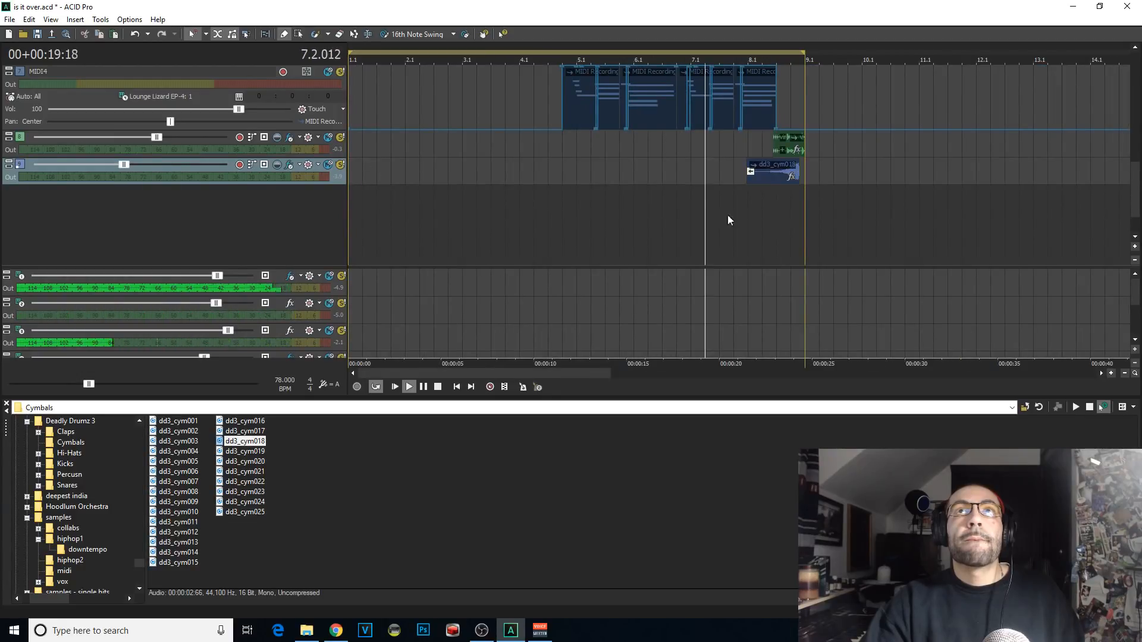
scroll(725, 214, "up", 2)
Step: Split the reversed cymbal clip between 8.2 and 8.3 and delete its front part
left_click(865, 169)
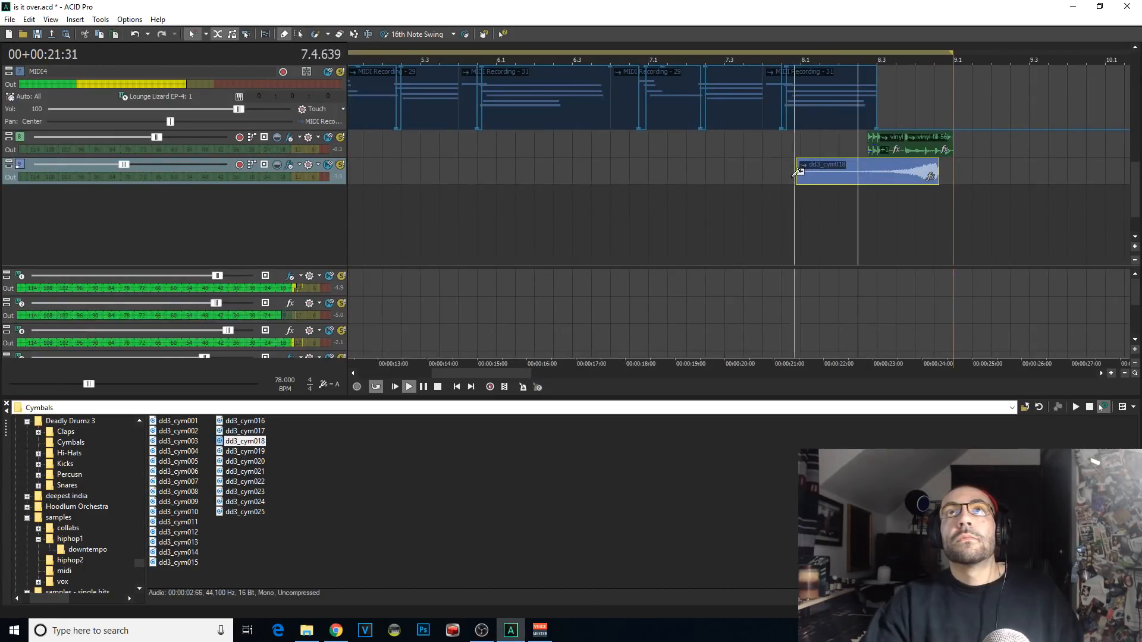
key("space")
key("s")
left_click(841, 174)
key("Delete")
Step: Paint a forward dd3_cym018 hit from about 7.4.384 up to the reversed cymbal clip and play it back
left_click(769, 192)
left_click_drag(784, 175, 865, 182)
scroll(773, 211, "up", 2)
key("space")
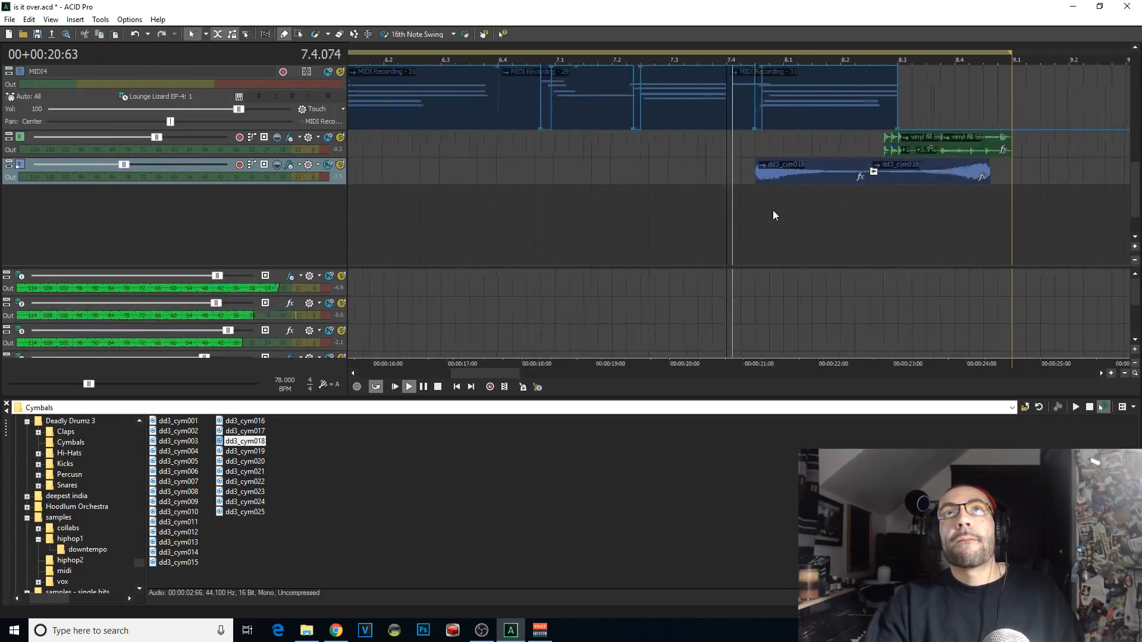
key("space")
key("space")
Step: Play bar 7 with the drum tracks in view and add an extra snare 21 hit at 7.3.576
left_click_drag(1135, 190, 1135, 120)
key("space")
left_click(667, 221)
key("space")
key("space")
key("space")
scroll(888, 210, "up", 2)
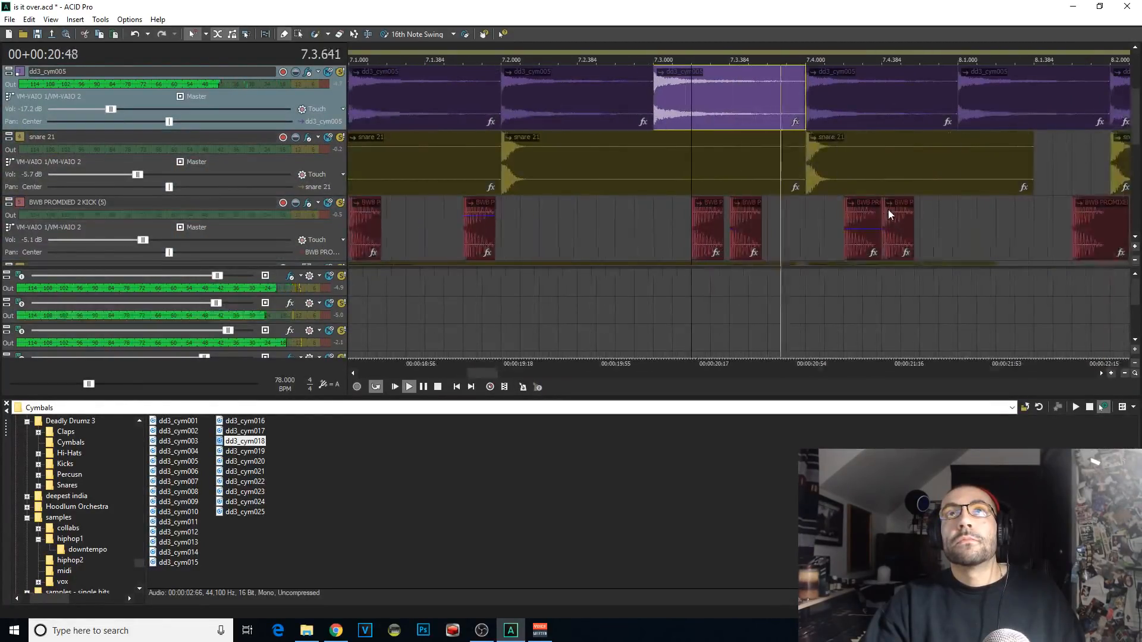
left_click(777, 172)
key("space")
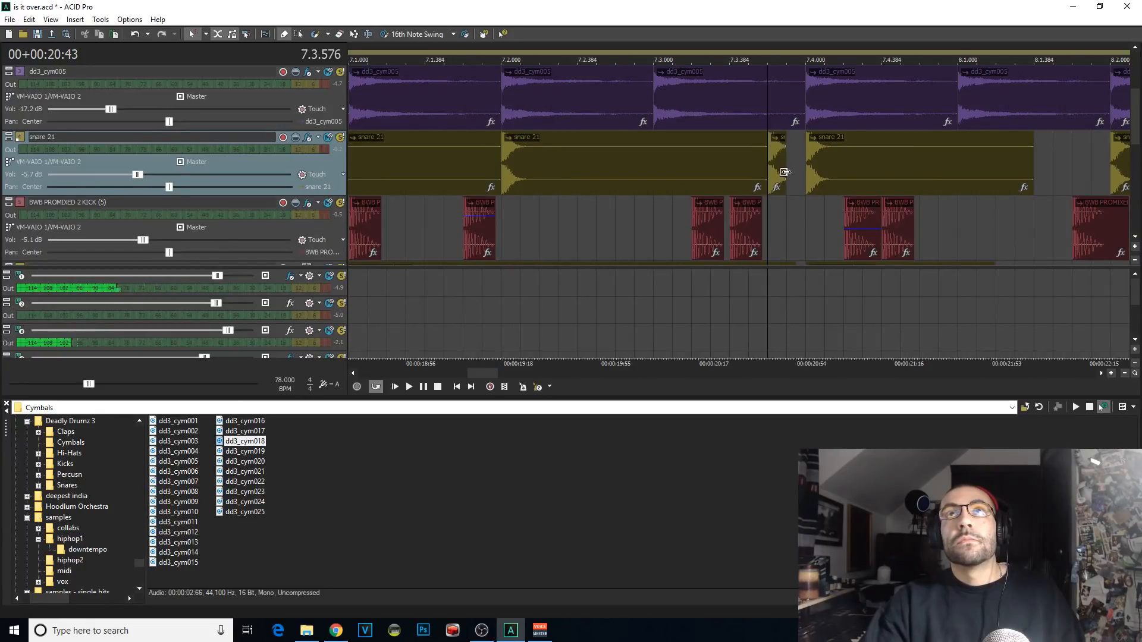
Step: Adjust the length of the added snare 21 hit so it ends where the 7.4.000 snare begins, checking by playback
left_click_drag(786, 172, 823, 175)
key("space")
key("space")
left_click(711, 173)
key("space")
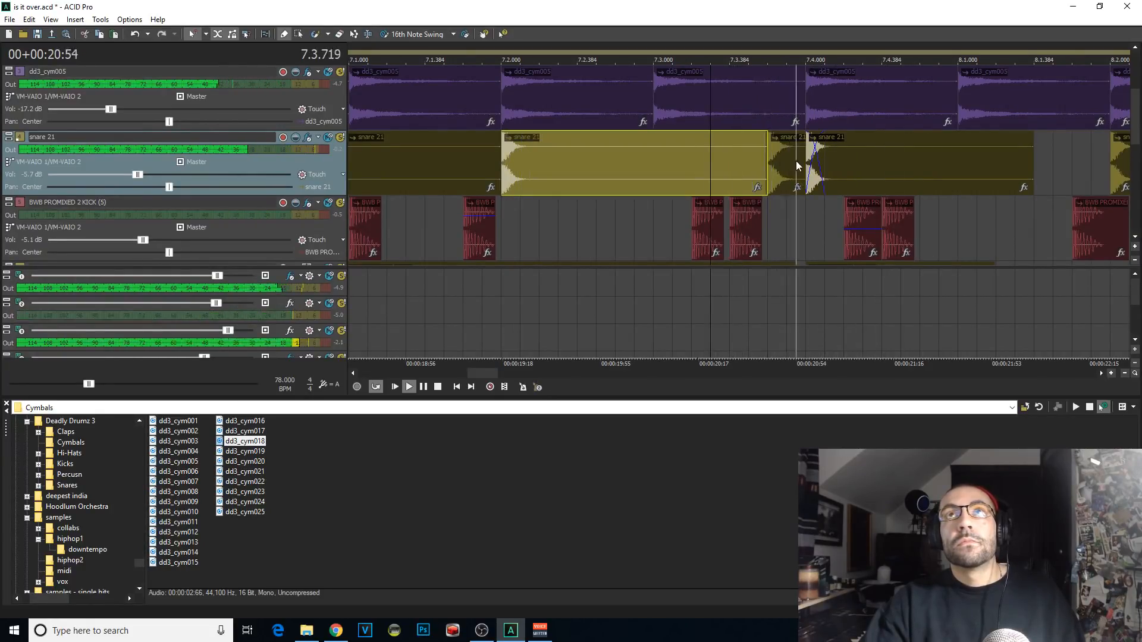
left_click(795, 162)
key("s")
key("Delete")
key("space")
left_click(711, 174)
key("space")
left_click_drag(787, 167, 800, 161)
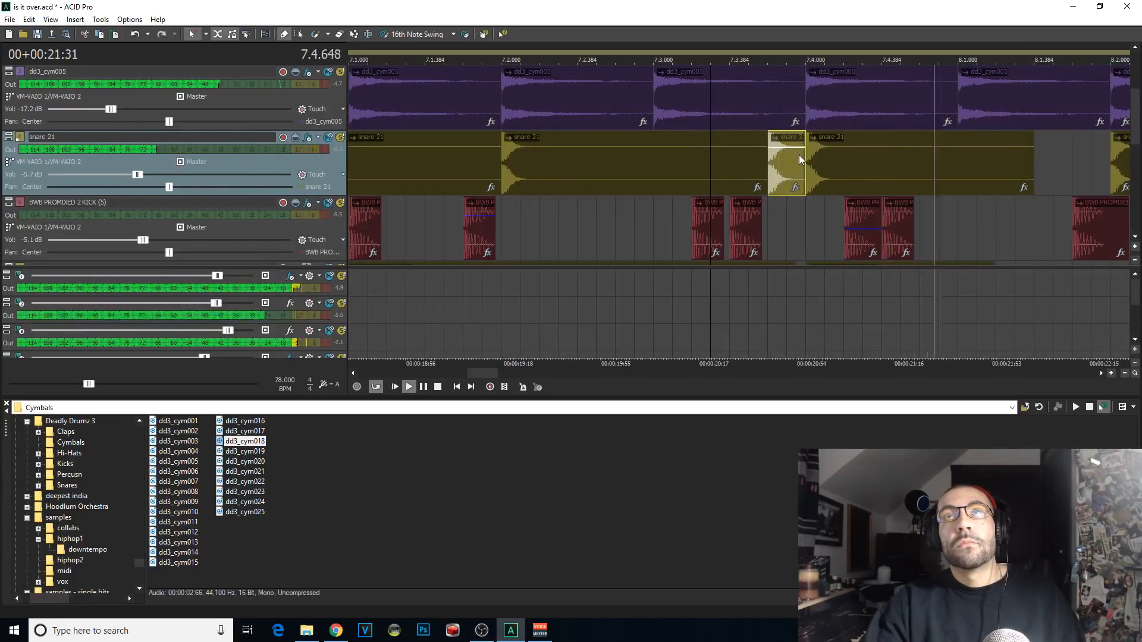
Step: Replay bars 7 and 8 with the extra snare and lower the cymbal track's volume slightly
scroll(800, 160, "down", 1)
key("space")
key("space")
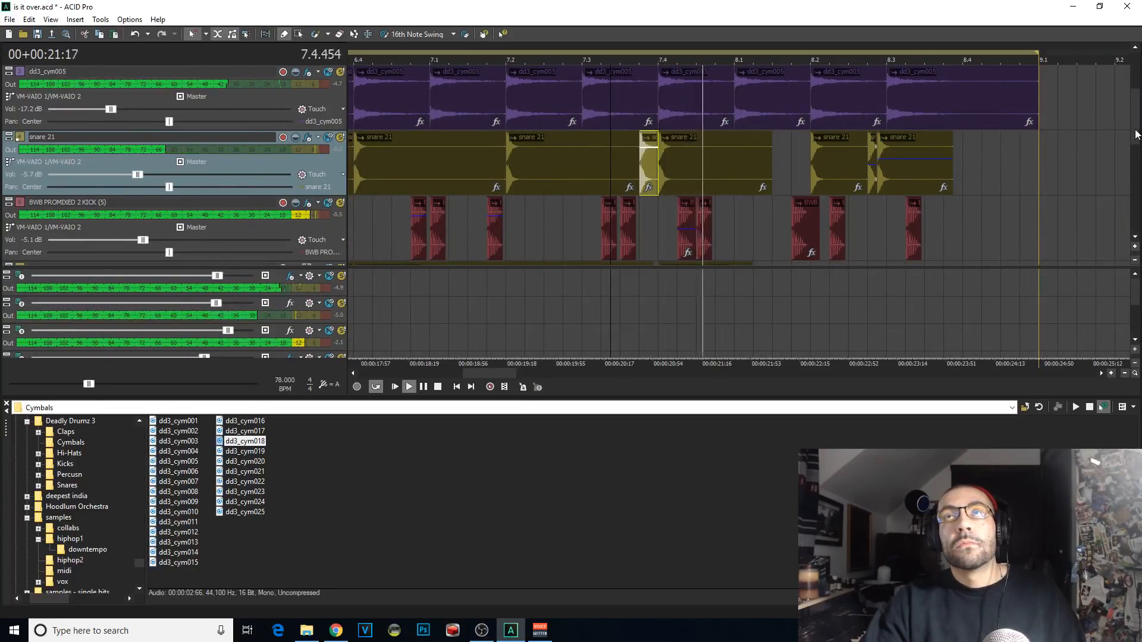
left_click(1136, 135)
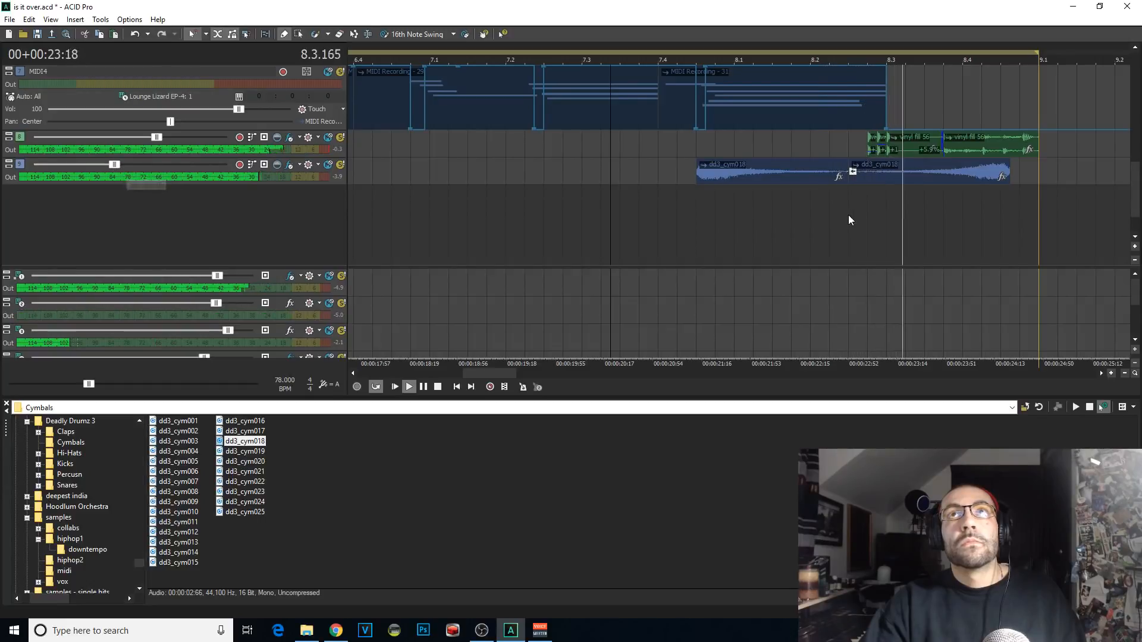
left_click(811, 218)
key("space")
key("space")
Step: Cut the reversed cymbal's front part off at the vinyl fill's start and extend the forward cymbal to overlap the remainder
left_click(881, 175)
left_click(869, 176)
key("s")
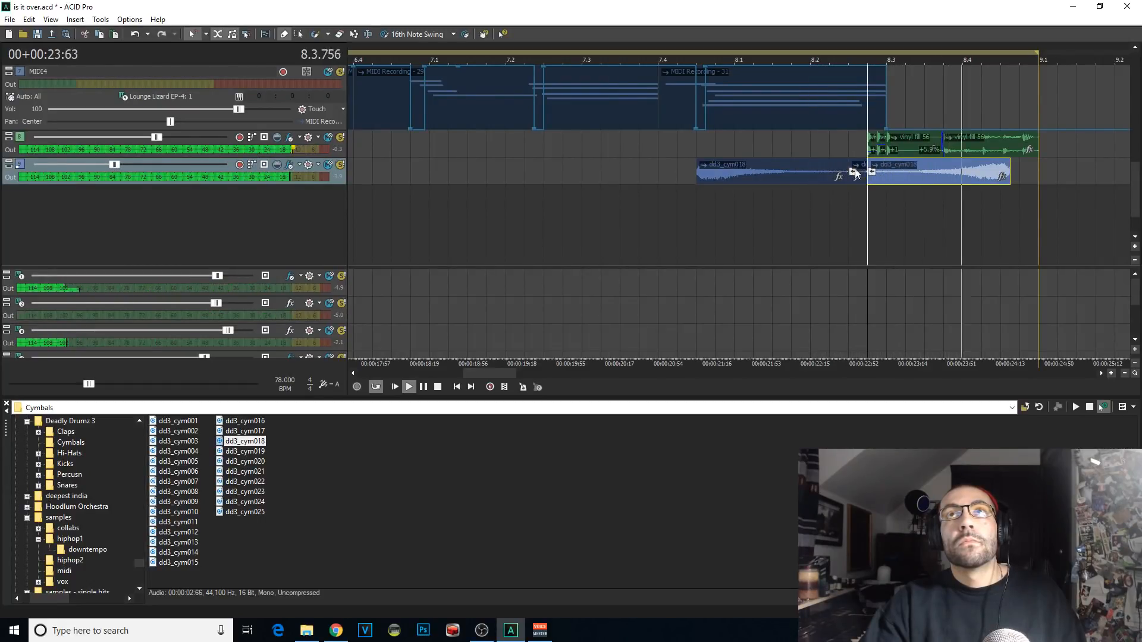
left_click(856, 173)
key("Delete")
left_click_drag(847, 172, 898, 170)
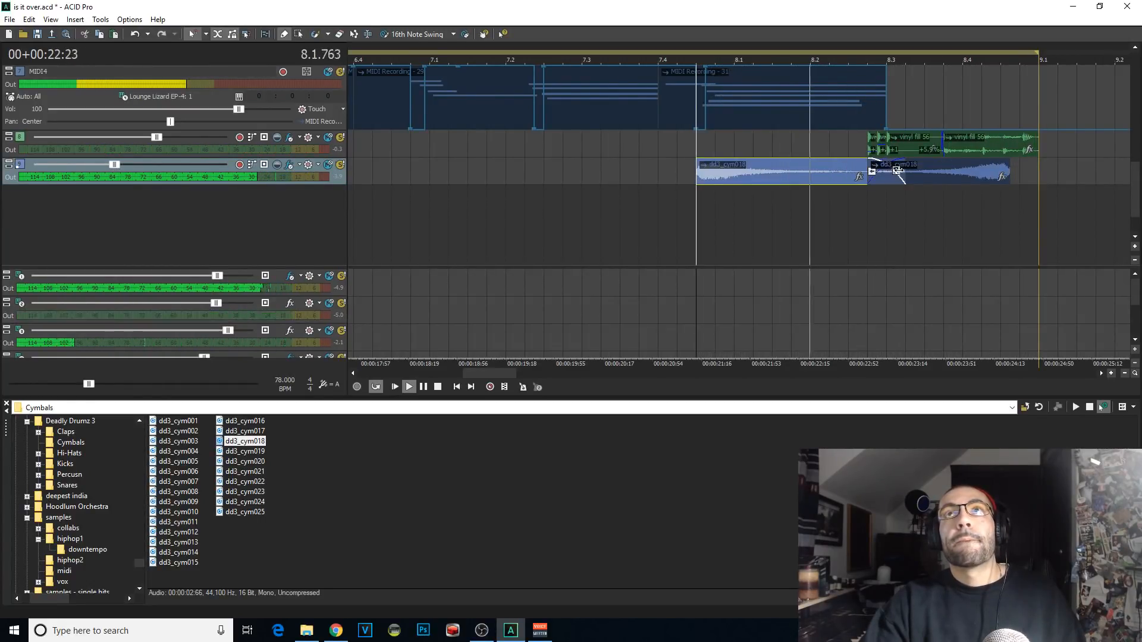
Step: Add a forward dd3_cym018 crash at 1.1 and lower the cymbal track's volume further
scroll(751, 202, "down", 3)
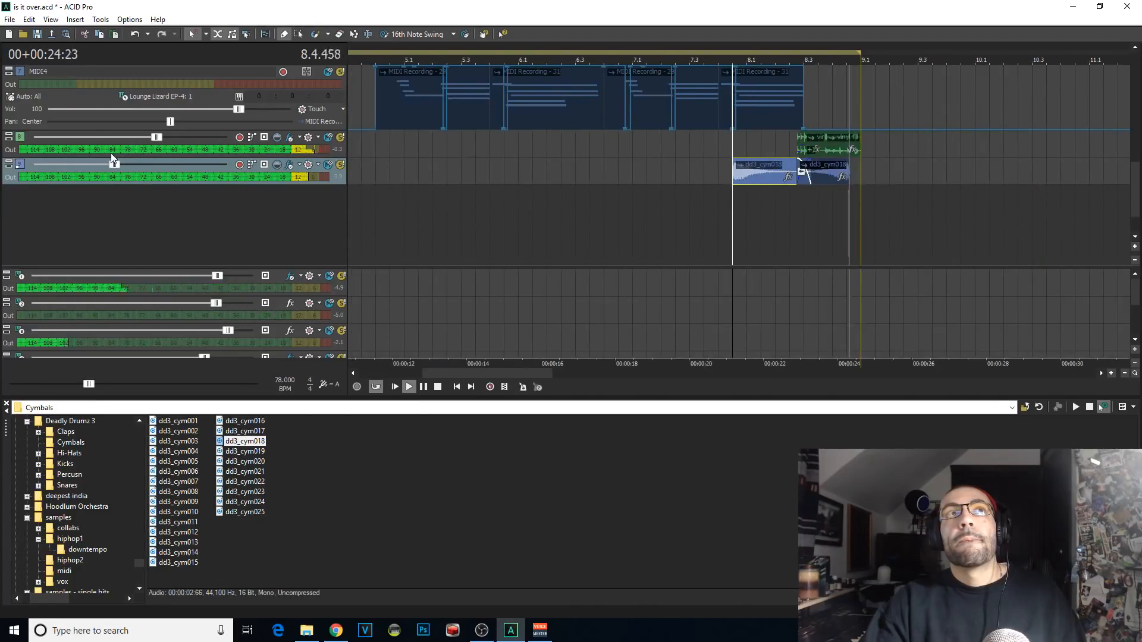
scroll(517, 187, "down", 3)
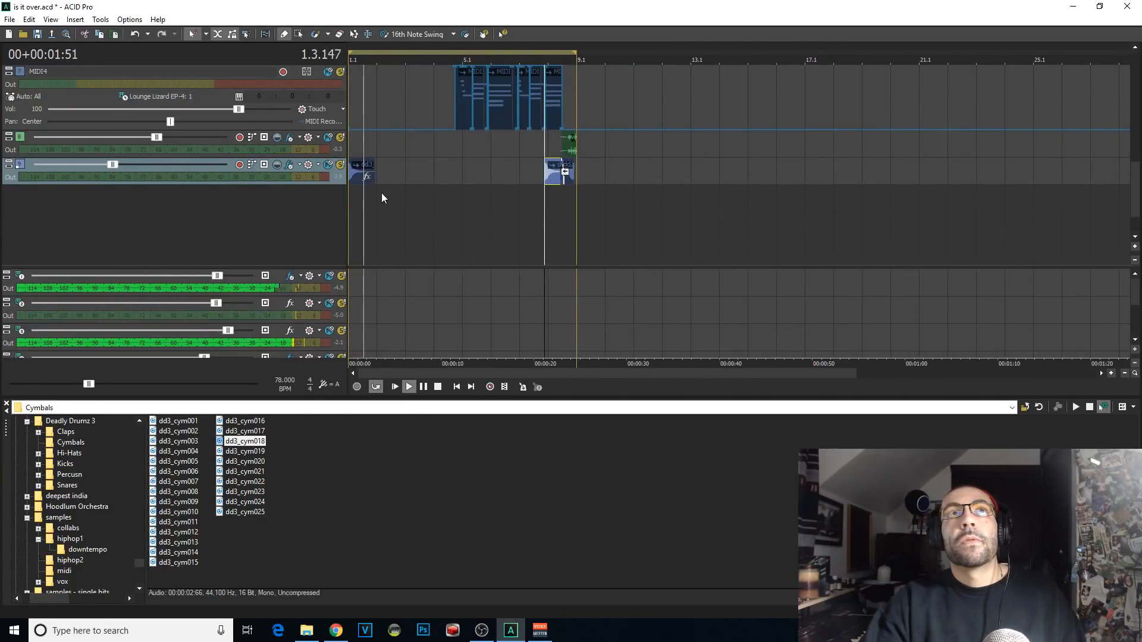
left_click_drag(113, 164, 26, 159)
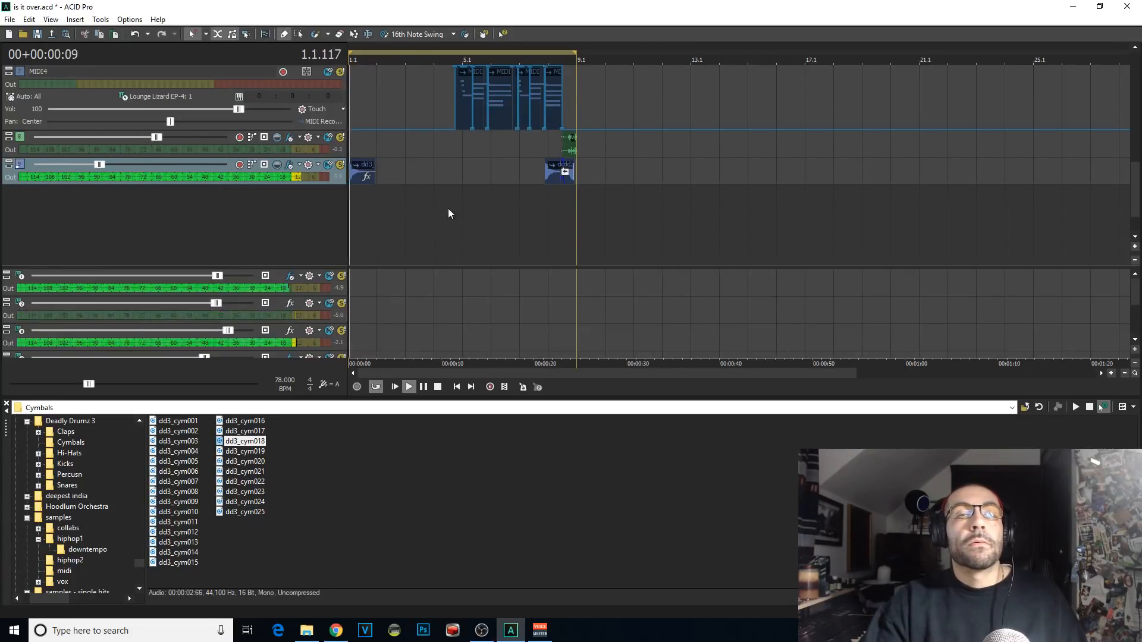
Step: Play the beat from the start to hear the full arrangement with the cymbals, and stop playback
left_click(632, 217)
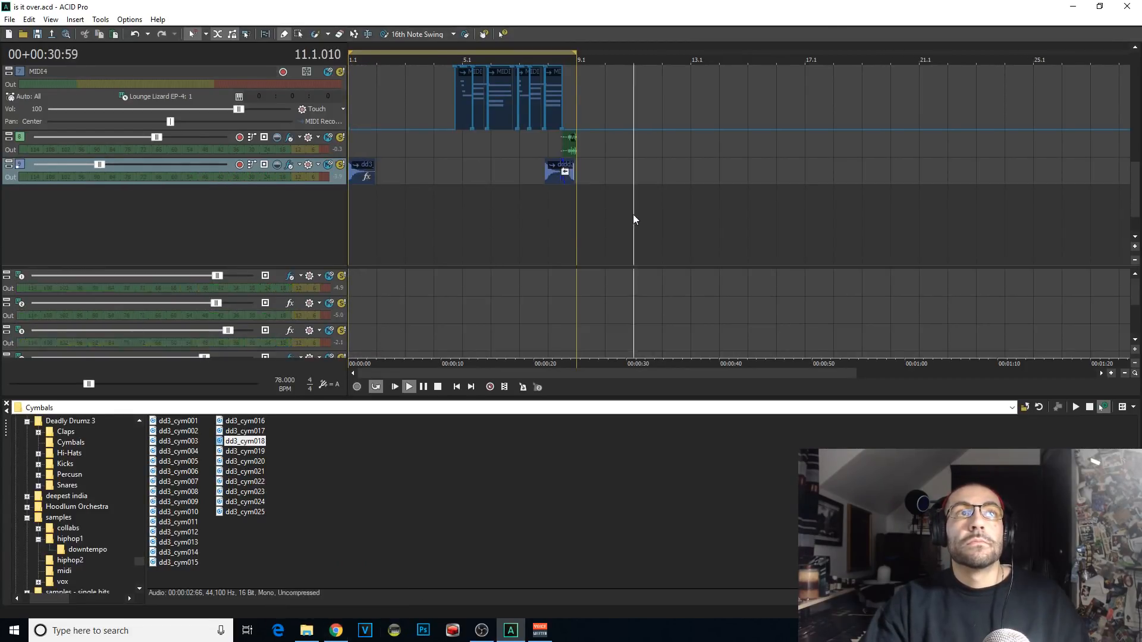
key("space")
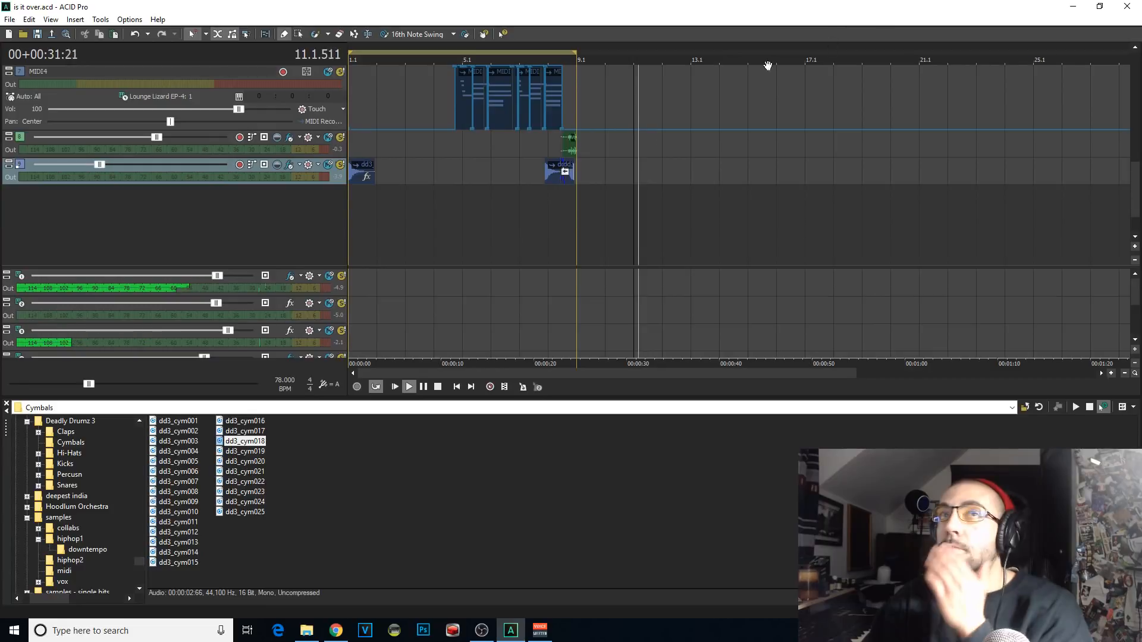
left_click(397, 387)
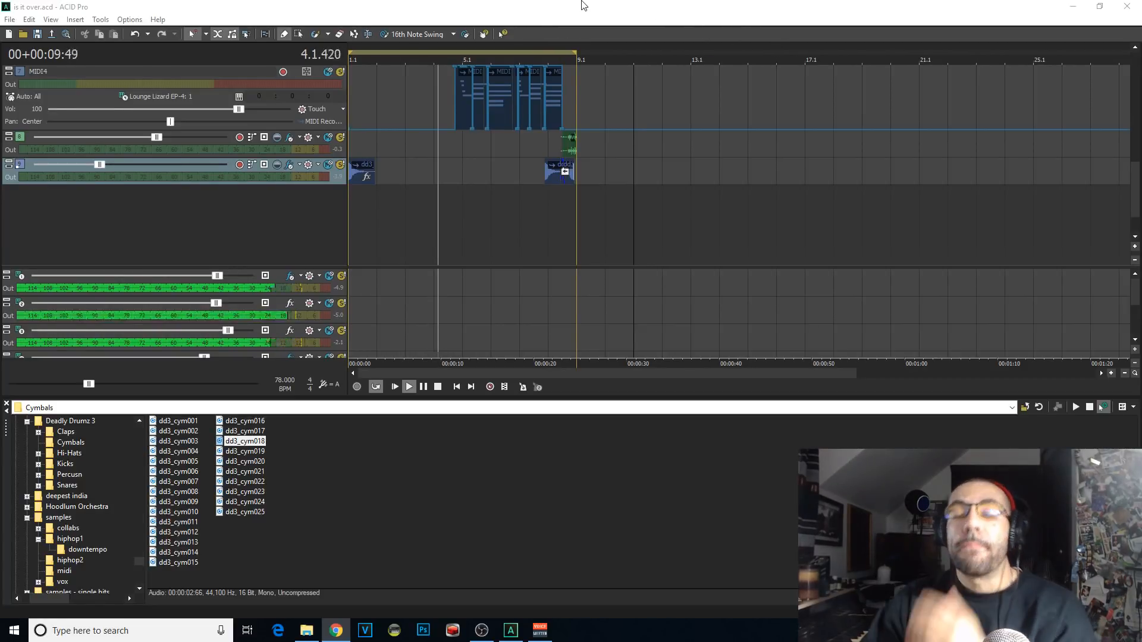
key("space")
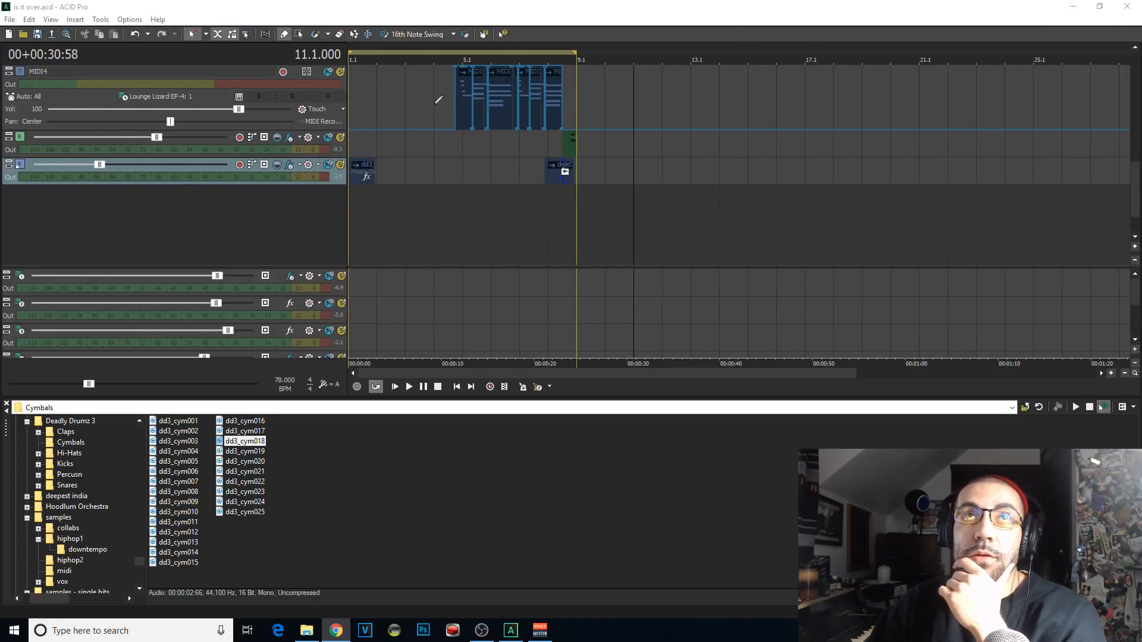
left_click(464, 161)
scroll(464, 162, "up", 3)
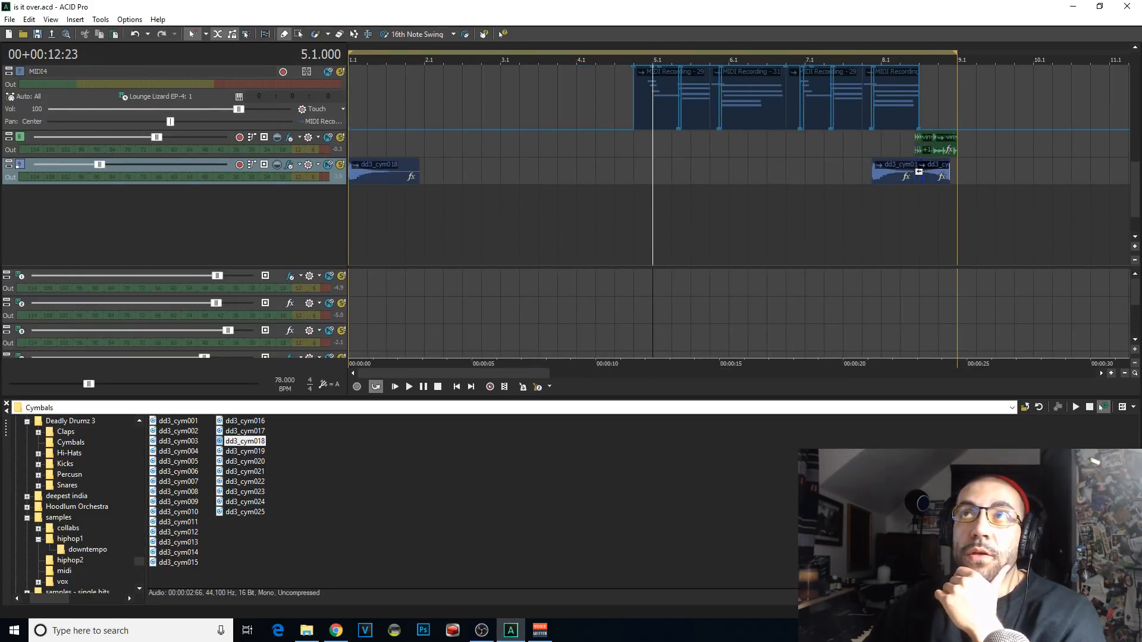
mouse_move(1135, 200)
left_mouse_down()
mouse_move(1121, 68)
mouse_move(1124, 183)
left_mouse_up()
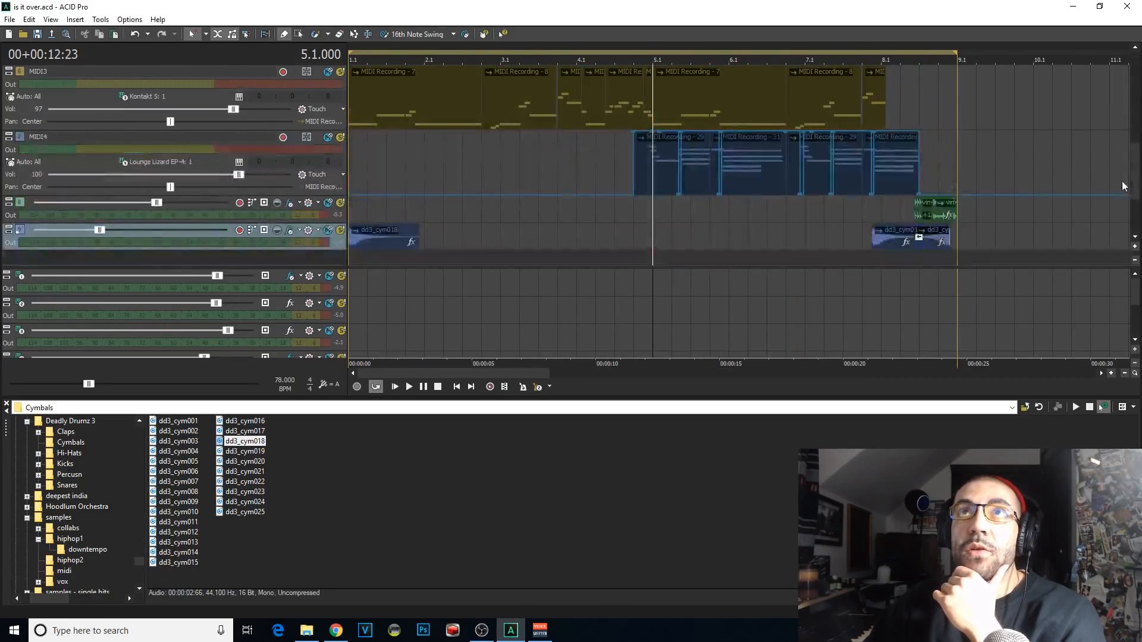
left_click(362, 159)
scroll(364, 159, "up", 3)
left_click_drag(1134, 198, 1135, 222)
Step: Save the "is it over" project and create a new project with the default settings
key("ctrl+s")
left_click(10, 20)
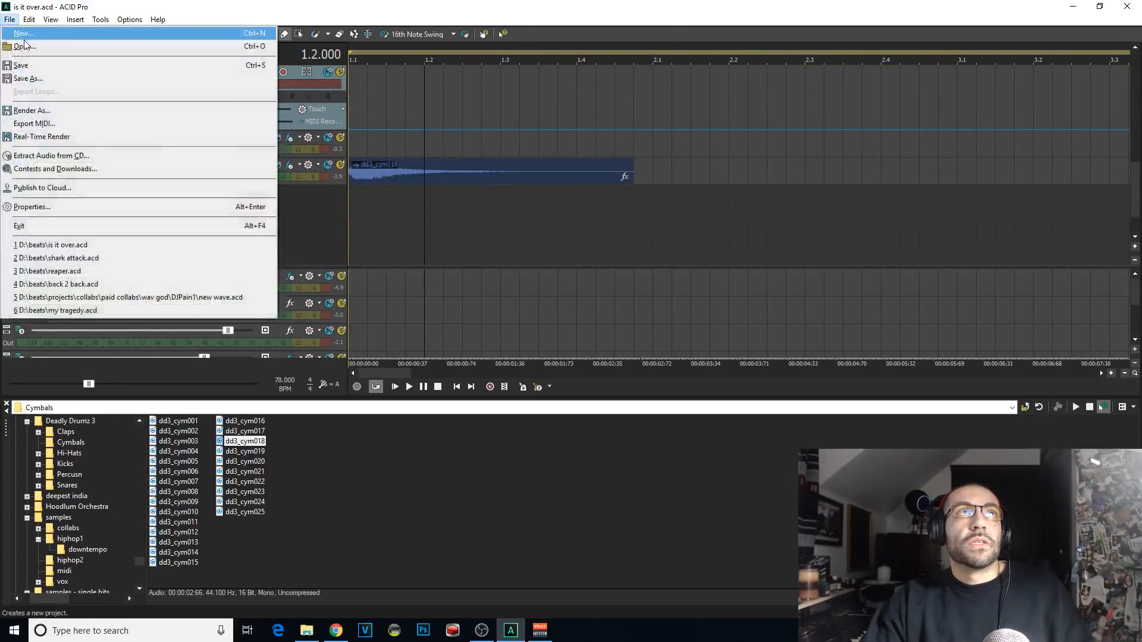
left_click(25, 36)
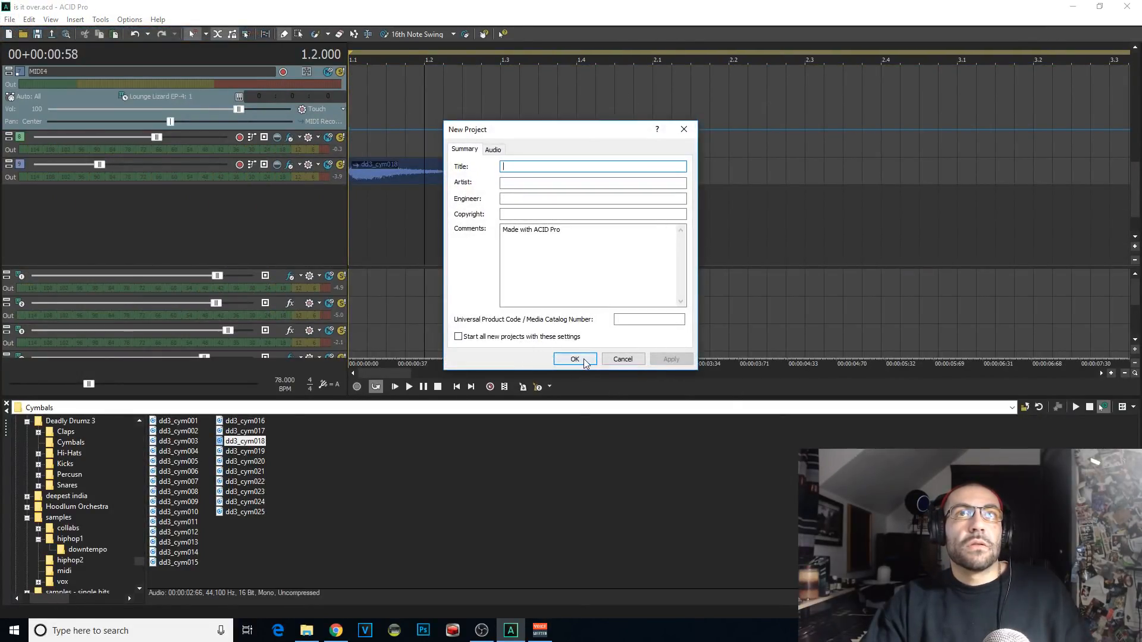
left_click(585, 360)
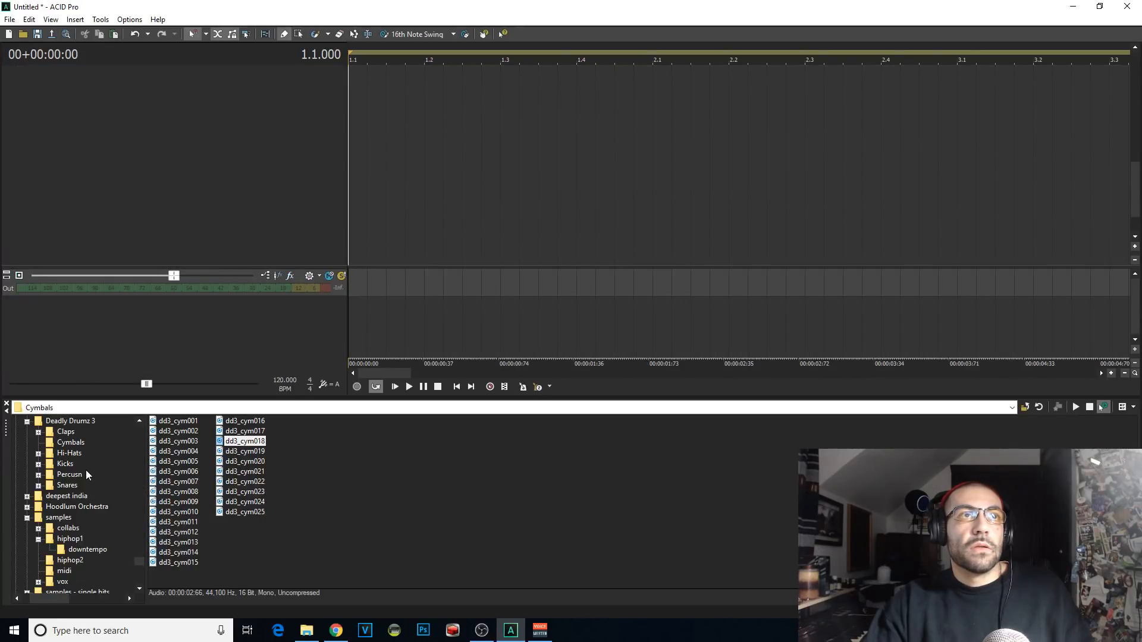
Step: Audition kick samples in the Kicks folder, add dd3_k008 on a new track and place it at 1.1
left_click(164, 459)
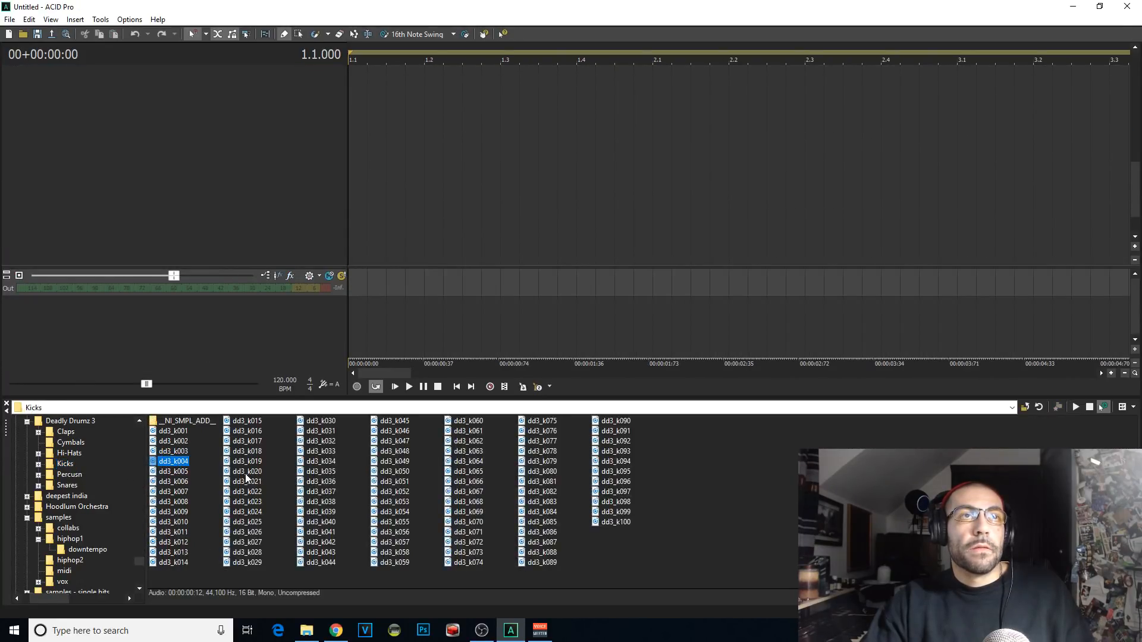
left_click(251, 501)
left_click(181, 493)
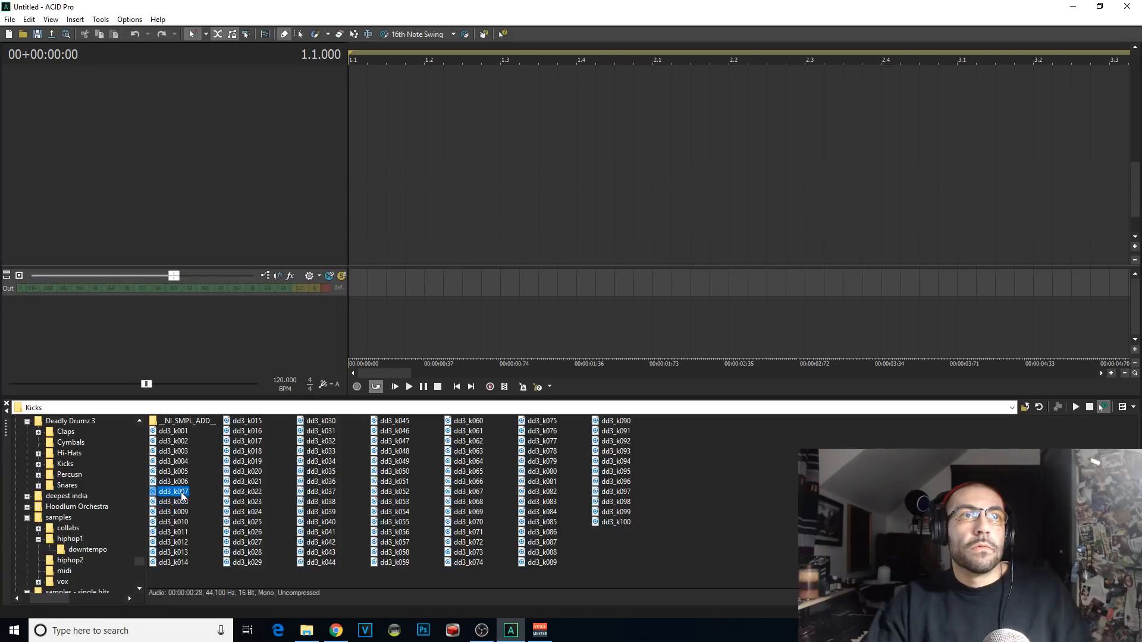
double_click(180, 503)
left_click(351, 79)
scroll(352, 80, "up", 1)
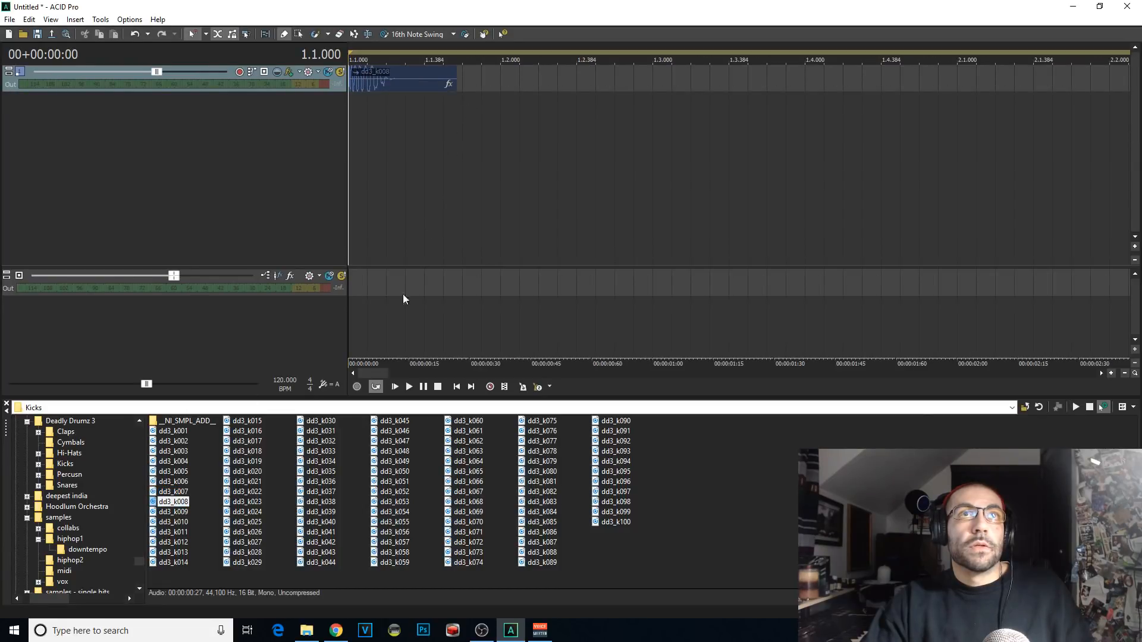
Step: Set the project tempo to 90 BPM
double_click(284, 383)
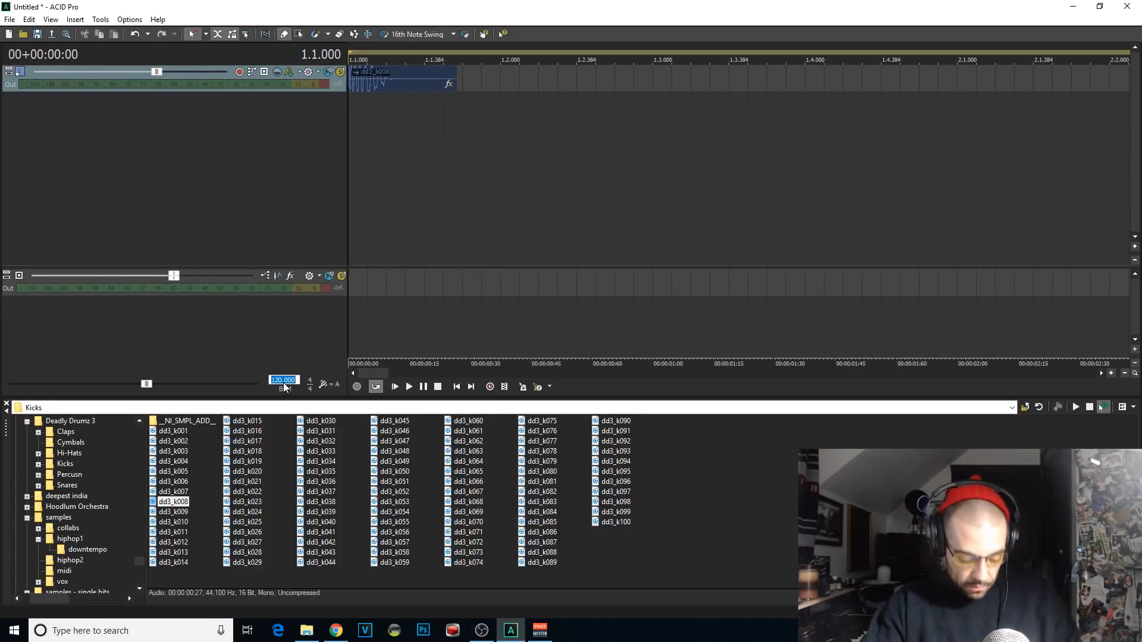
type("90")
key("Return")
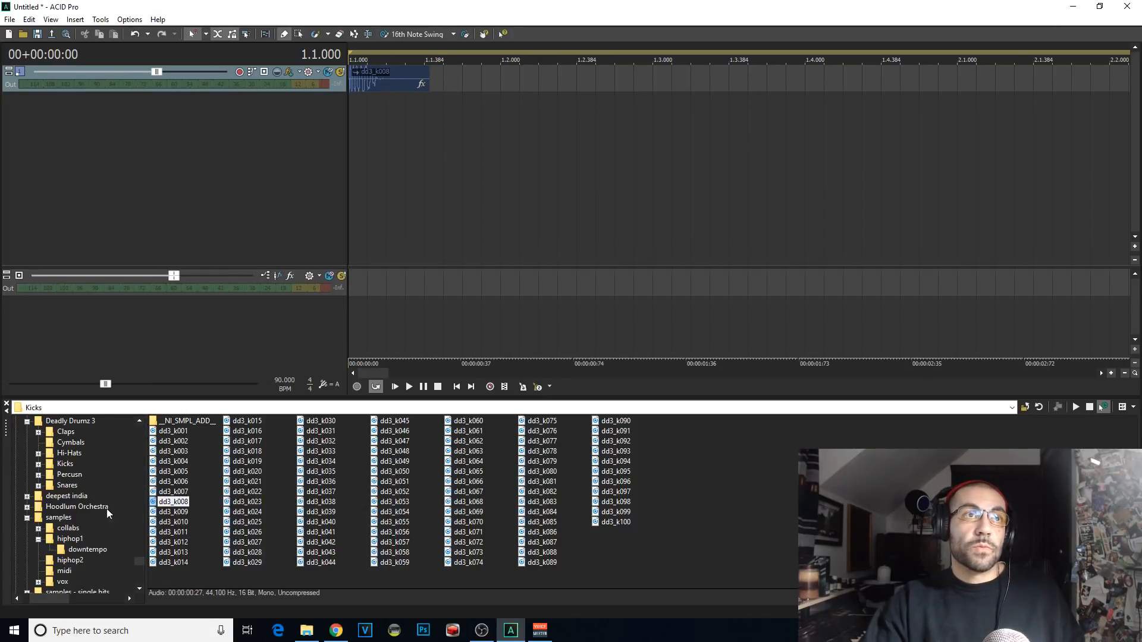
Step: Audition samples in the Deadly Drumz 3 Snares folder, add dd3_sn024 as a new track and test playback
left_click(68, 485)
left_click(182, 461)
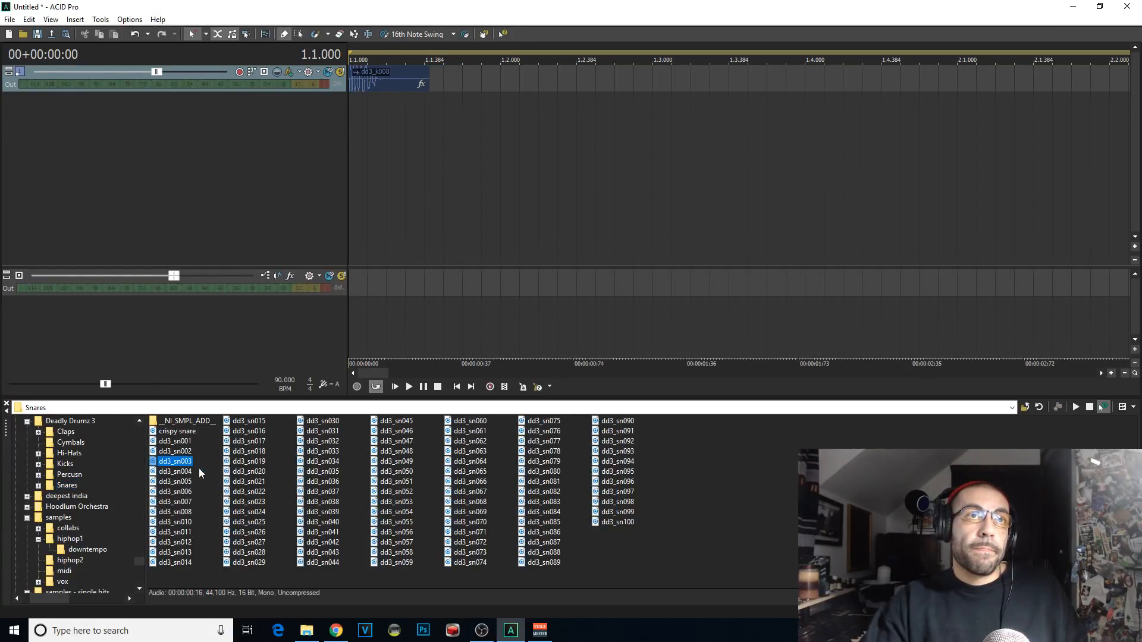
left_click(249, 471)
left_click(248, 492)
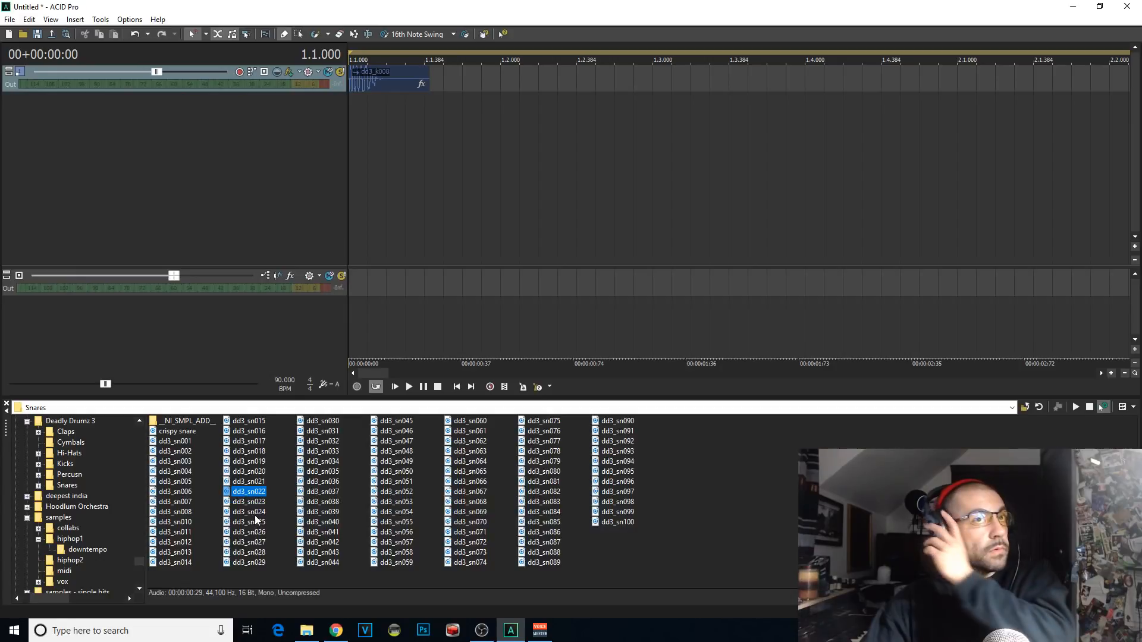
double_click(249, 511)
left_click(358, 111)
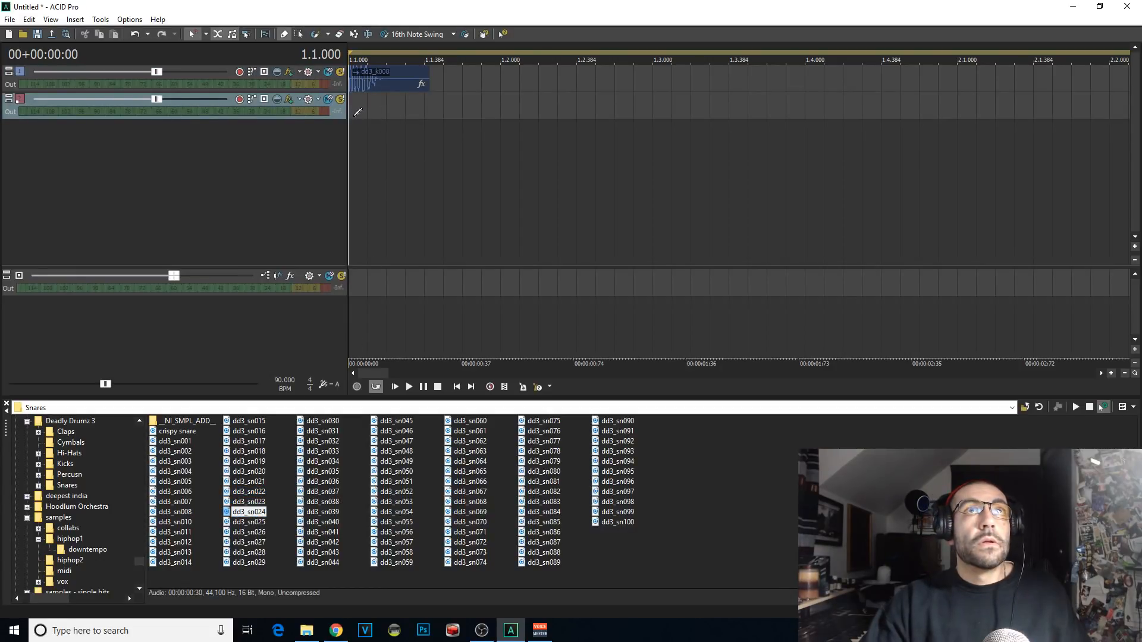
key("space")
key("space")
key("space")
key("space")
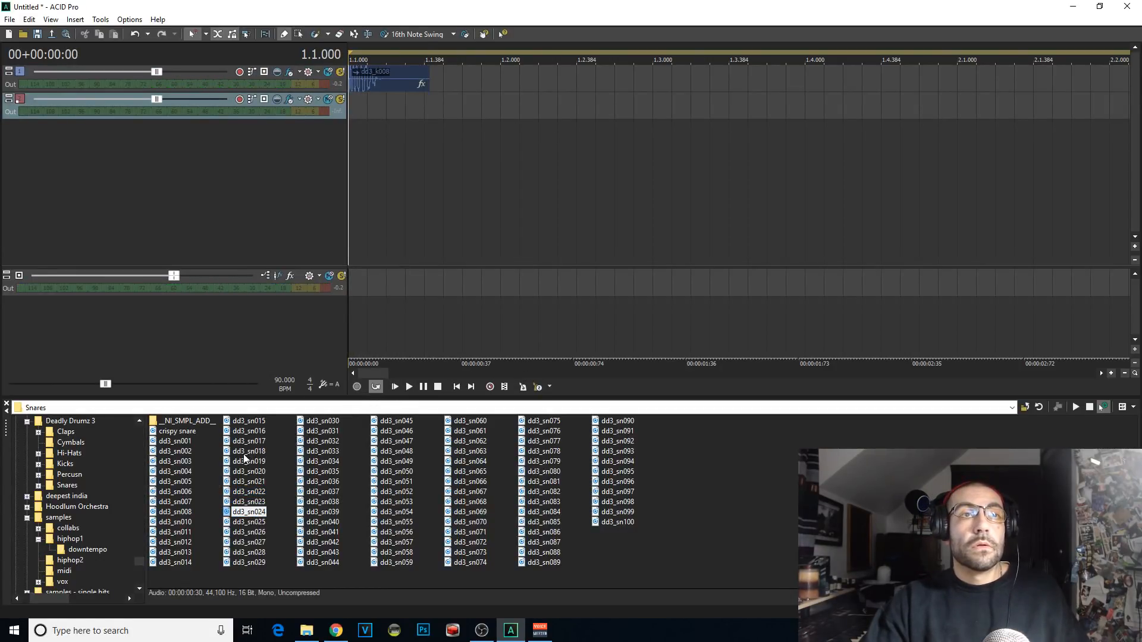
Step: Browse to the Hihat Loops folder of the Decap - Drums That Knock Vol. 7 kit
left_click(73, 454)
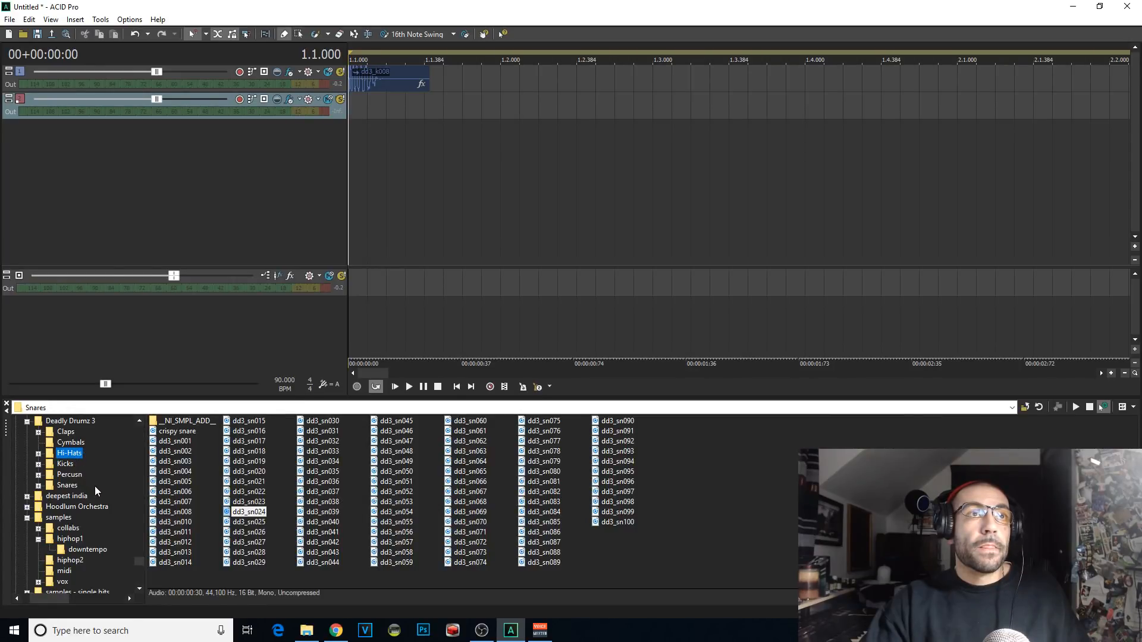
scroll(95, 487, "up", 3)
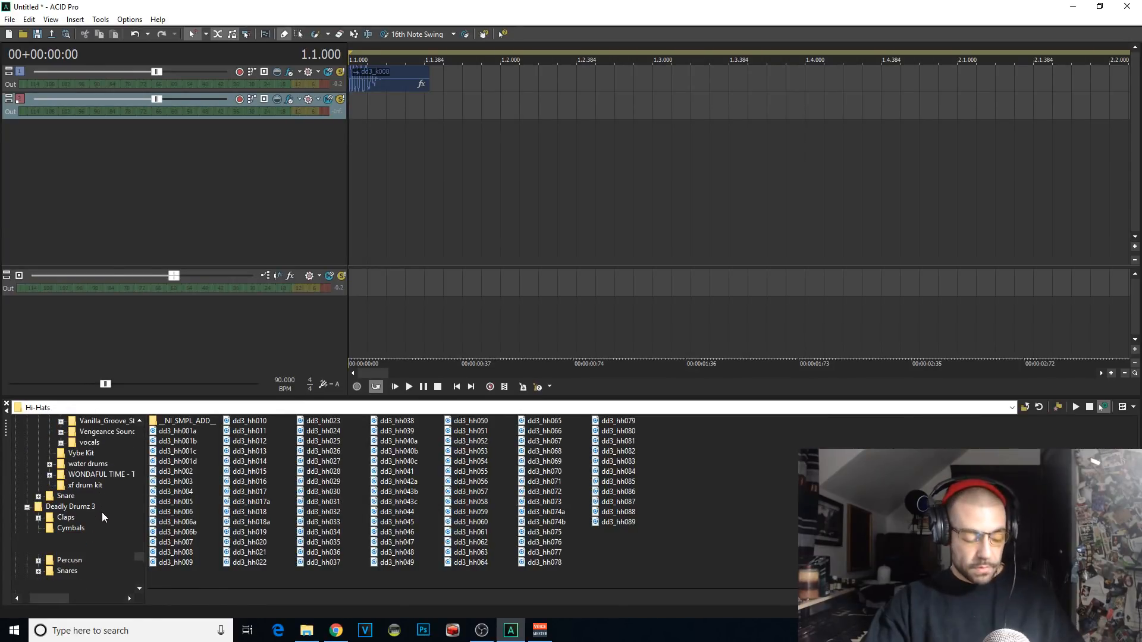
type("decap")
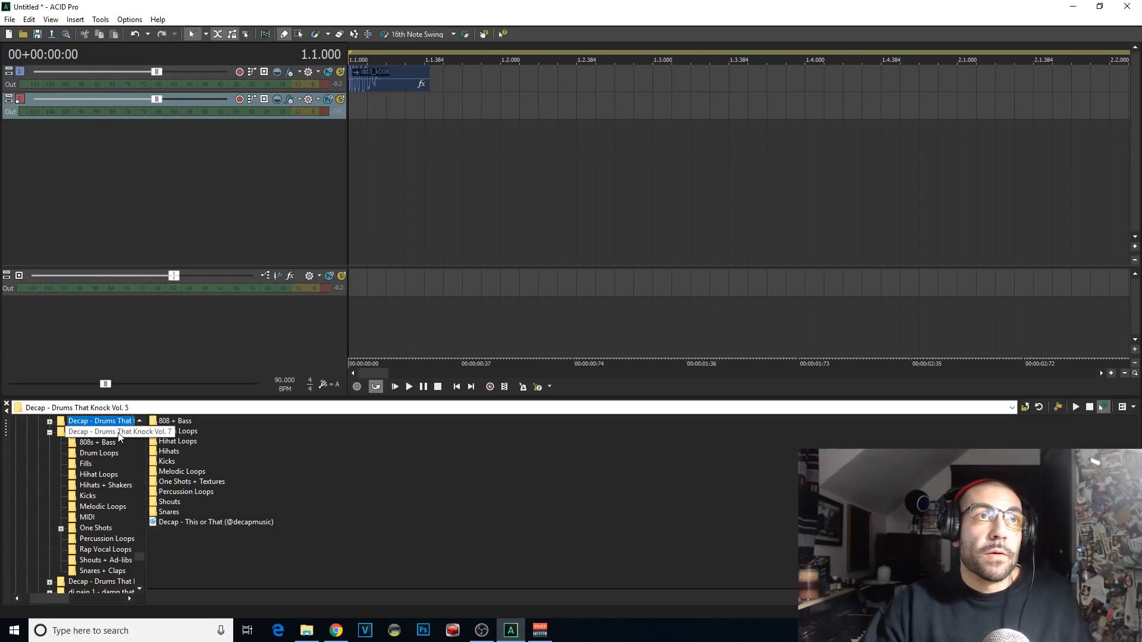
left_click(117, 433)
left_click(116, 487)
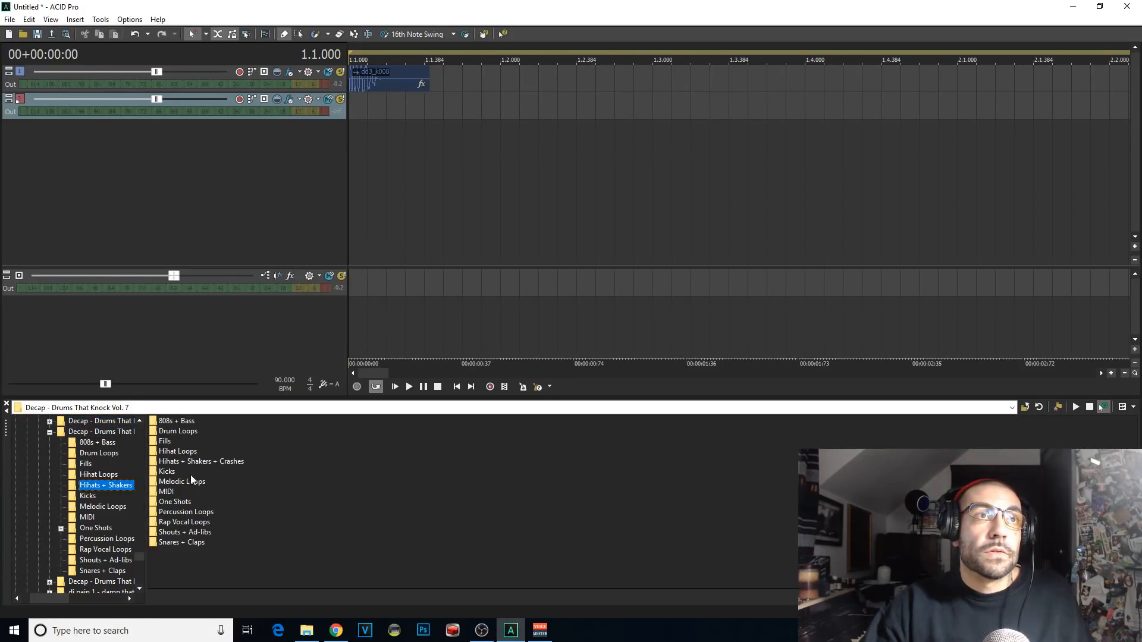
double_click(178, 451)
Step: Audition several hi-hat loops and add LoFi Hihat Loop (88BPM) as a new track
left_click(199, 462)
left_click(204, 472)
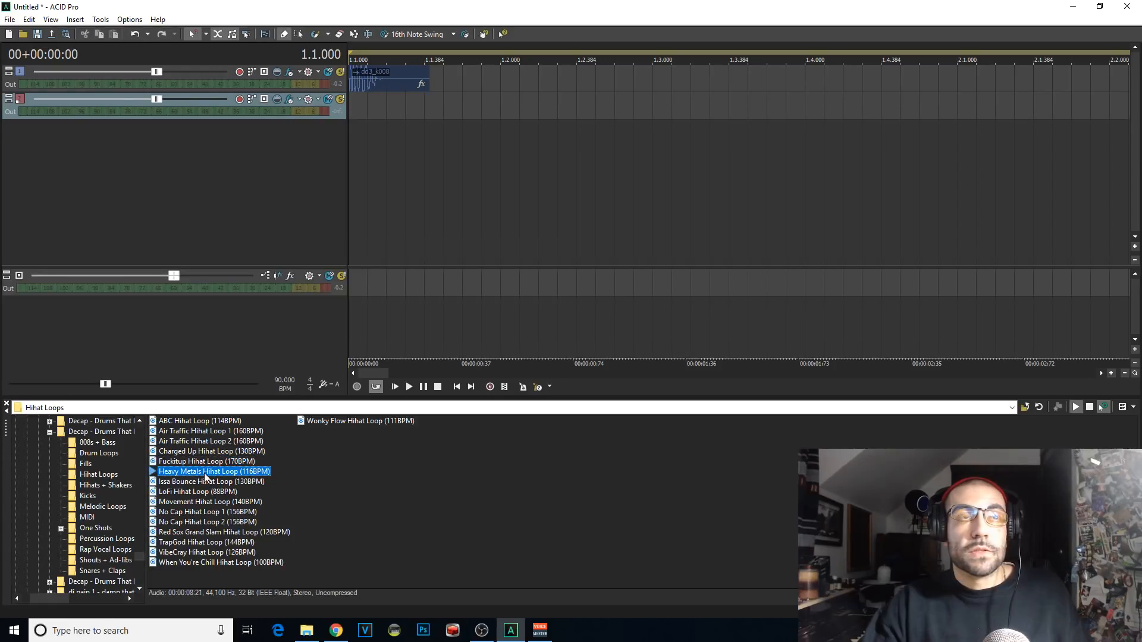
left_click(222, 492)
left_click(227, 501)
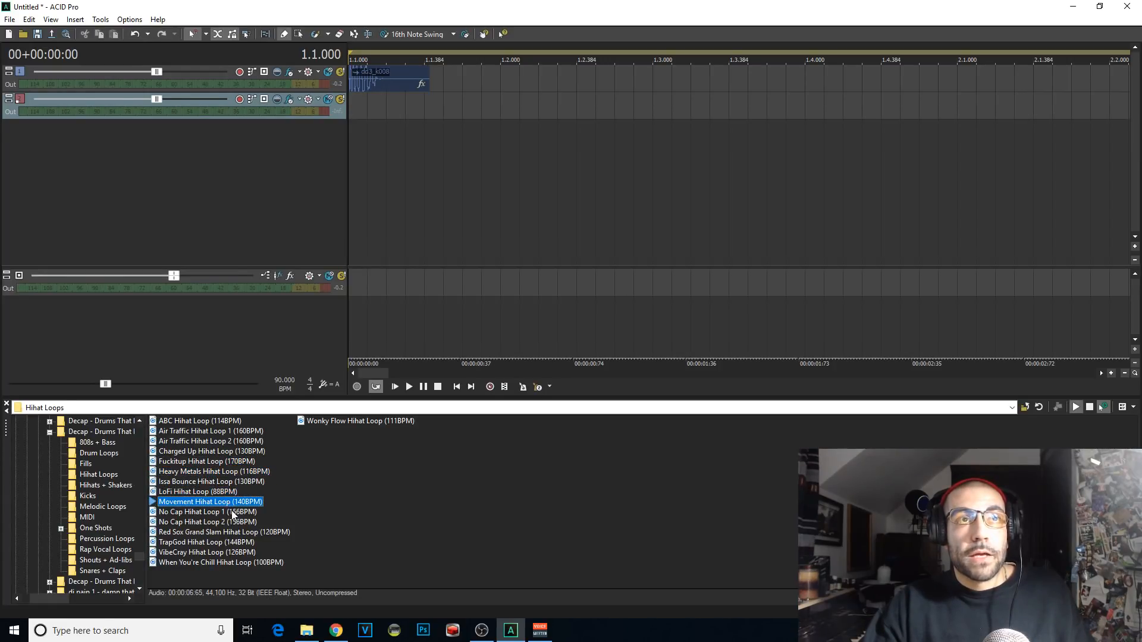
left_click(232, 513)
left_click(212, 491)
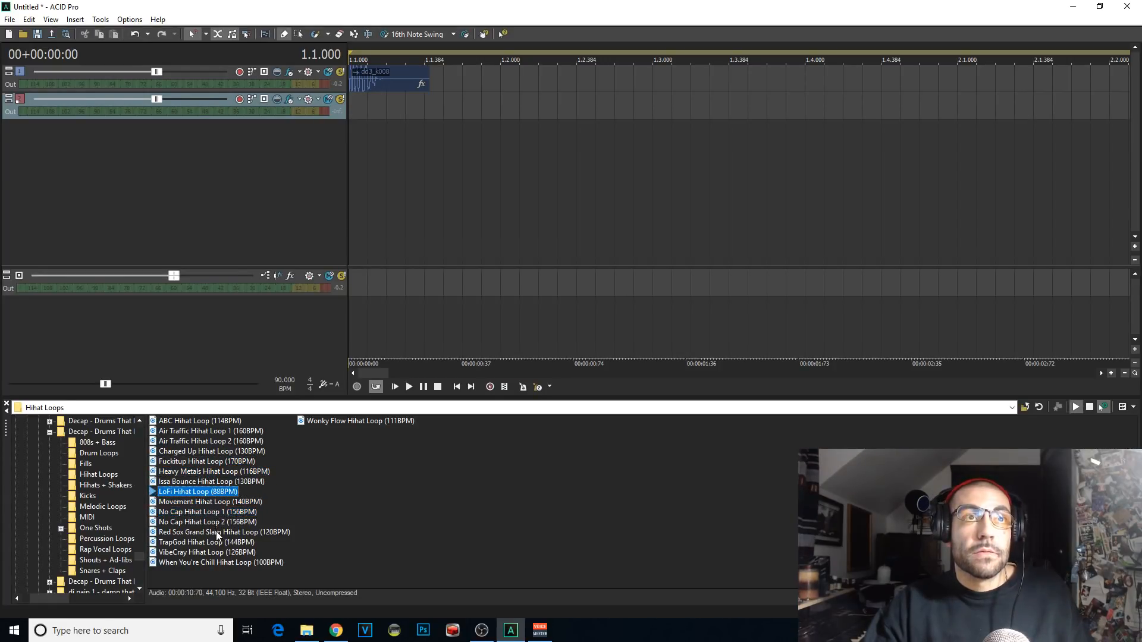
double_click(218, 491)
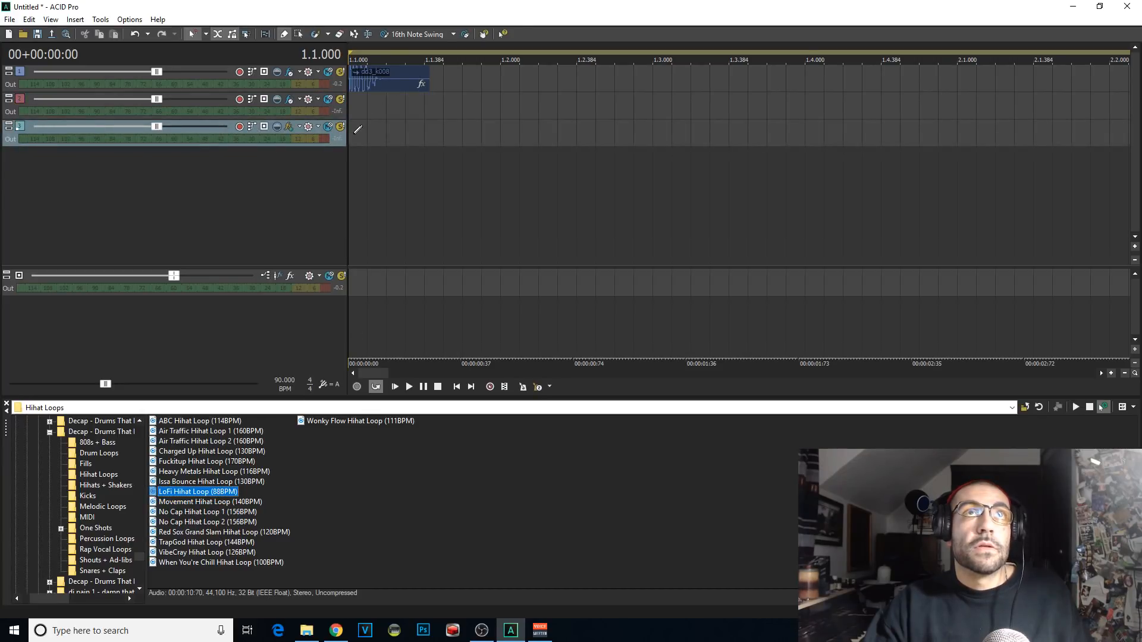
Step: Draw the LoFi hi-hat loop from 1.1 to about 2.2 and place a dd3_sn024 snare at 1.2
left_click_drag(357, 129, 1129, 132)
scroll(398, 108, "down", 1)
left_click(440, 106)
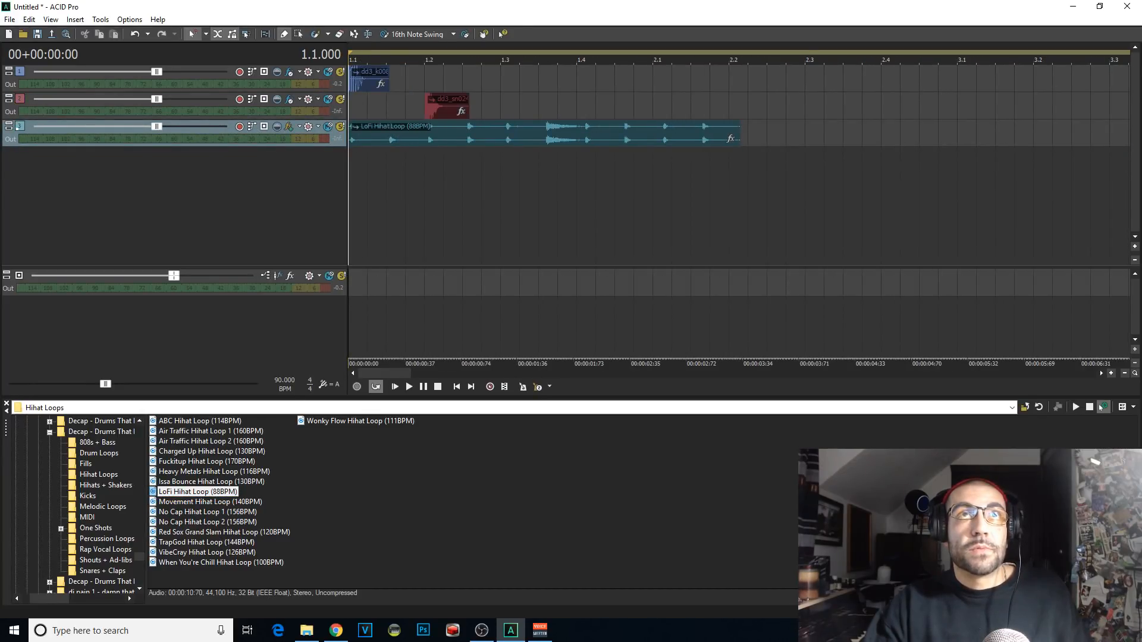
Step: Set the project tempo to 88 BPM to match the hi-hat loop
double_click(286, 381)
type("8")
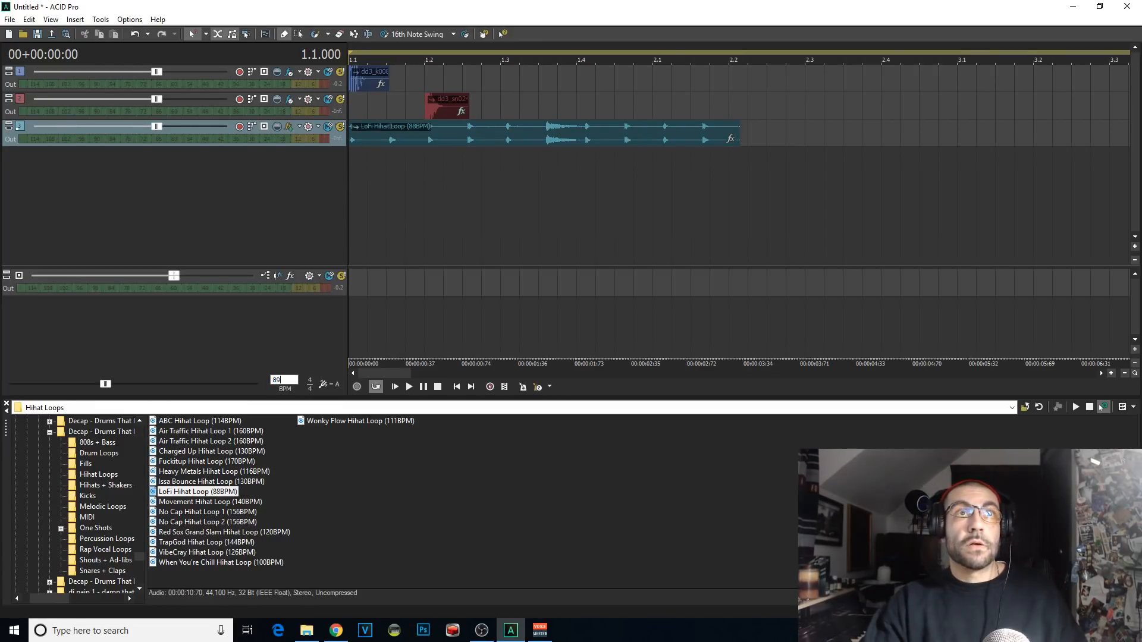
type("8")
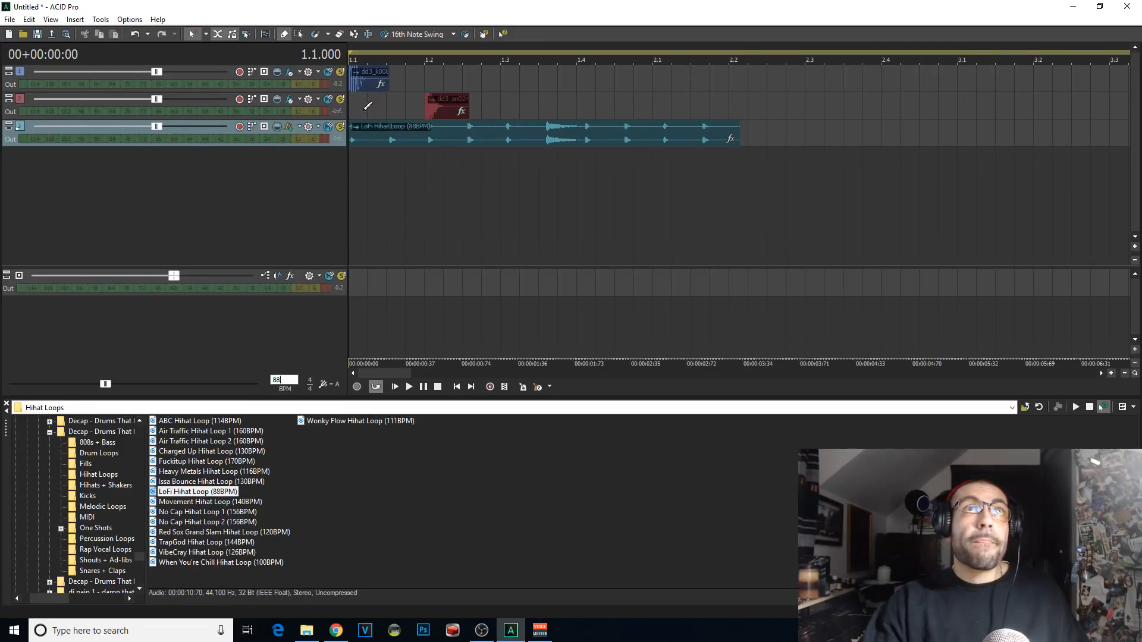
left_click(362, 110)
Step: Play the pattern from the start and move the snare track above the kick track
key("Home")
key("space")
left_click_drag(30, 100, 36, 65)
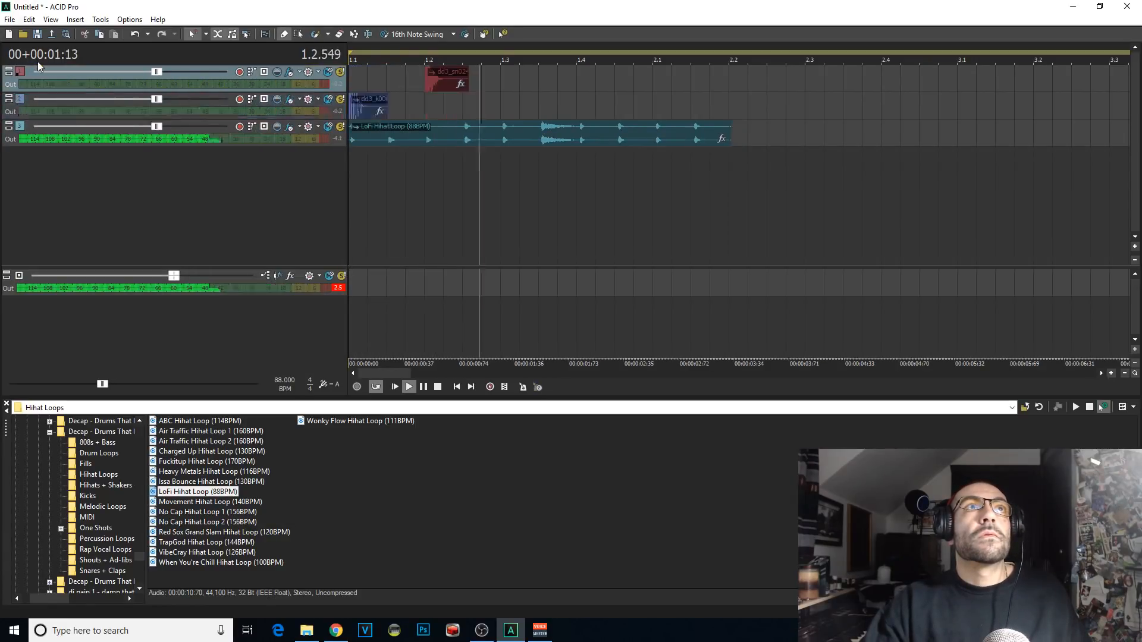
Step: Stop playback and add dd3_k008 kicks at 1.3 and one sixteenth note before it
left_click(509, 106)
key("space")
left_click(498, 109)
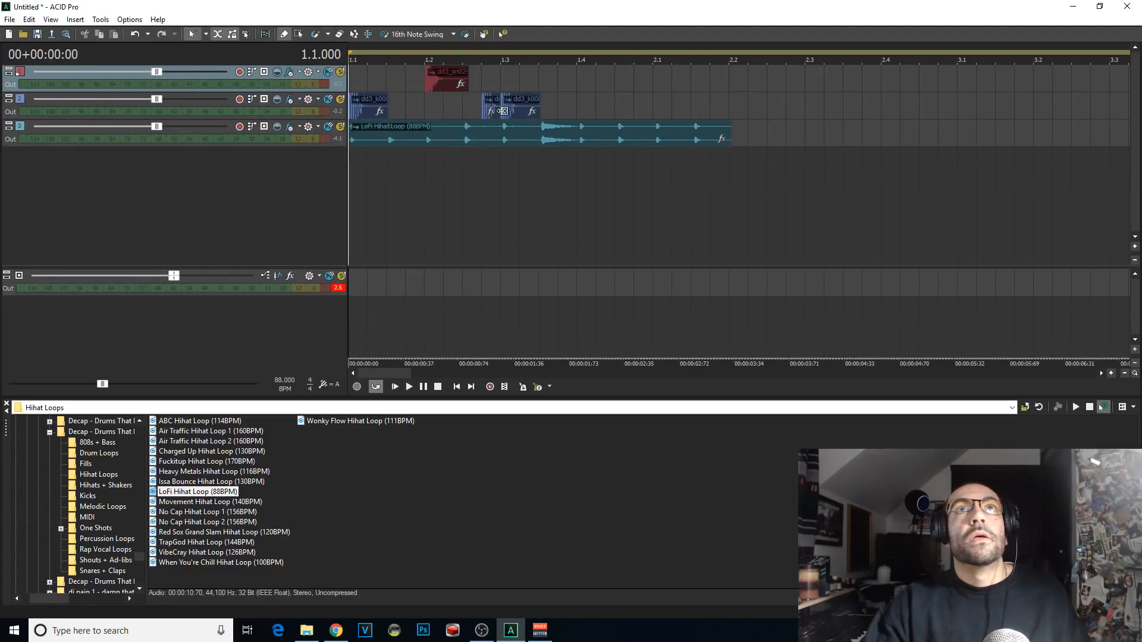
Step: Copy the snare hit at 1.2 and paste it at 1.4
scroll(633, 198, "up", 2)
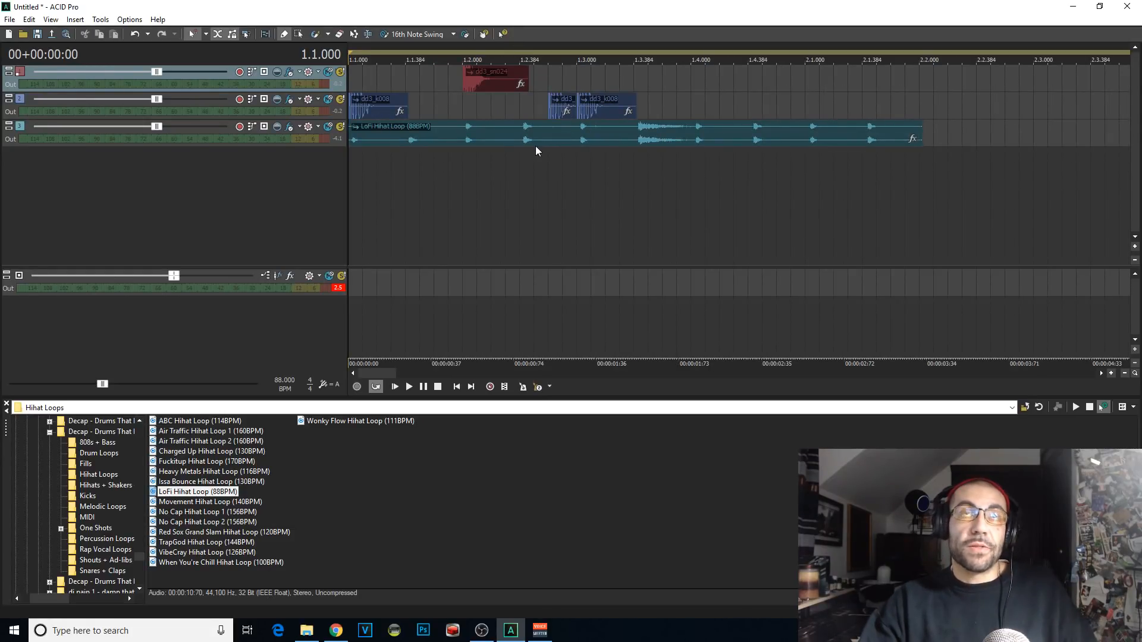
left_click(507, 84)
key("ctrl+c")
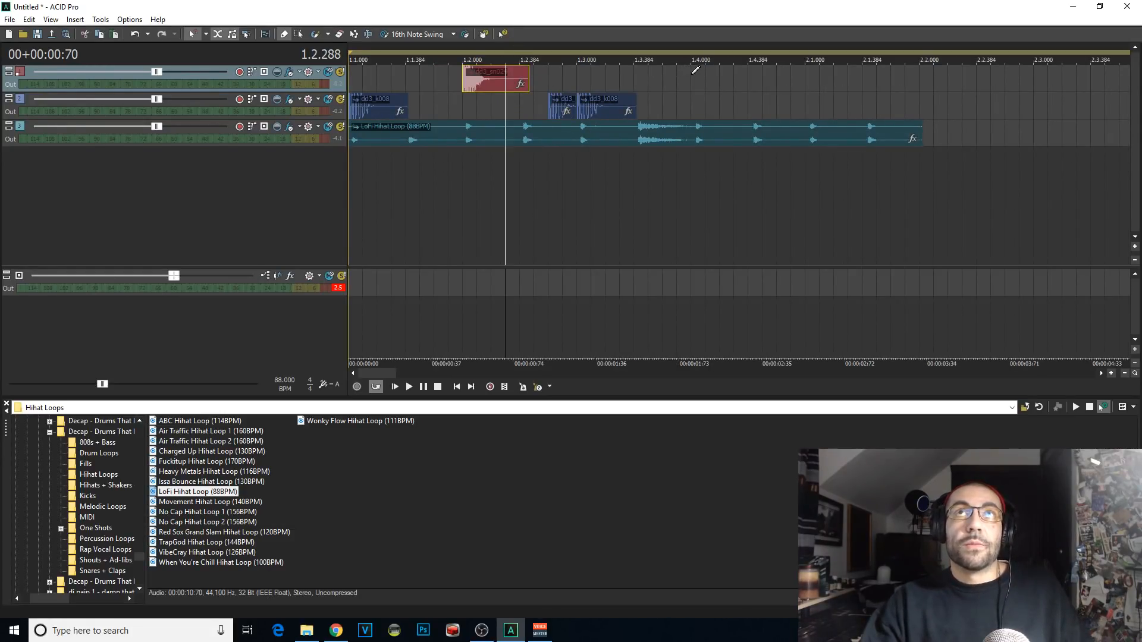
left_click(693, 75)
key("ctrl+v")
Step: Play the pattern from the start to check the second snare, and stop playback
left_click(357, 80)
left_click(352, 82)
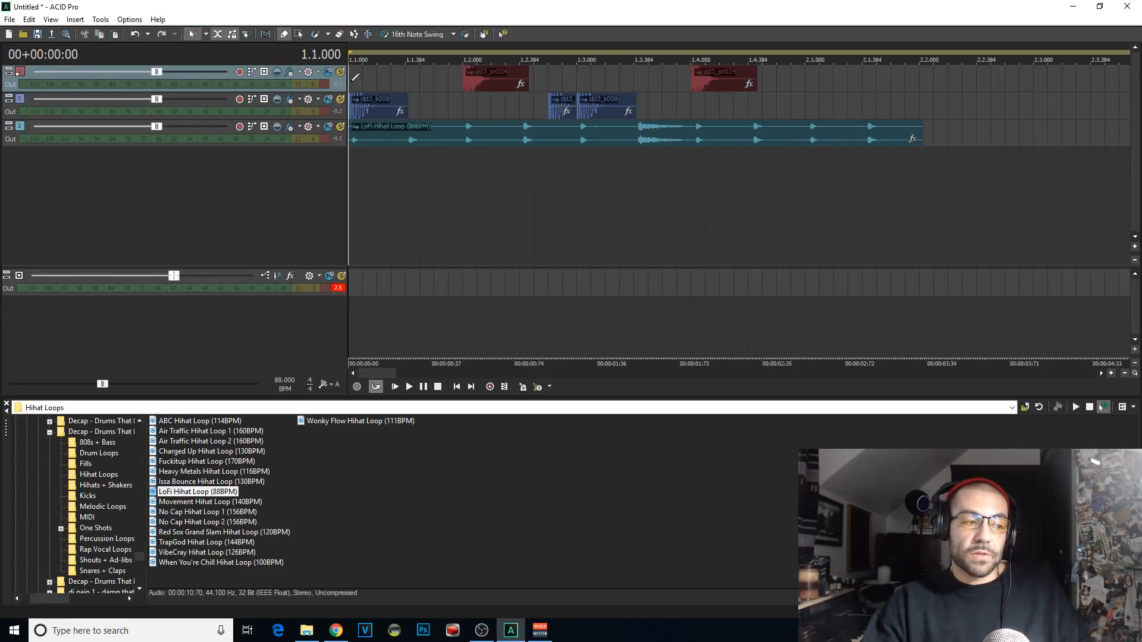
key("space")
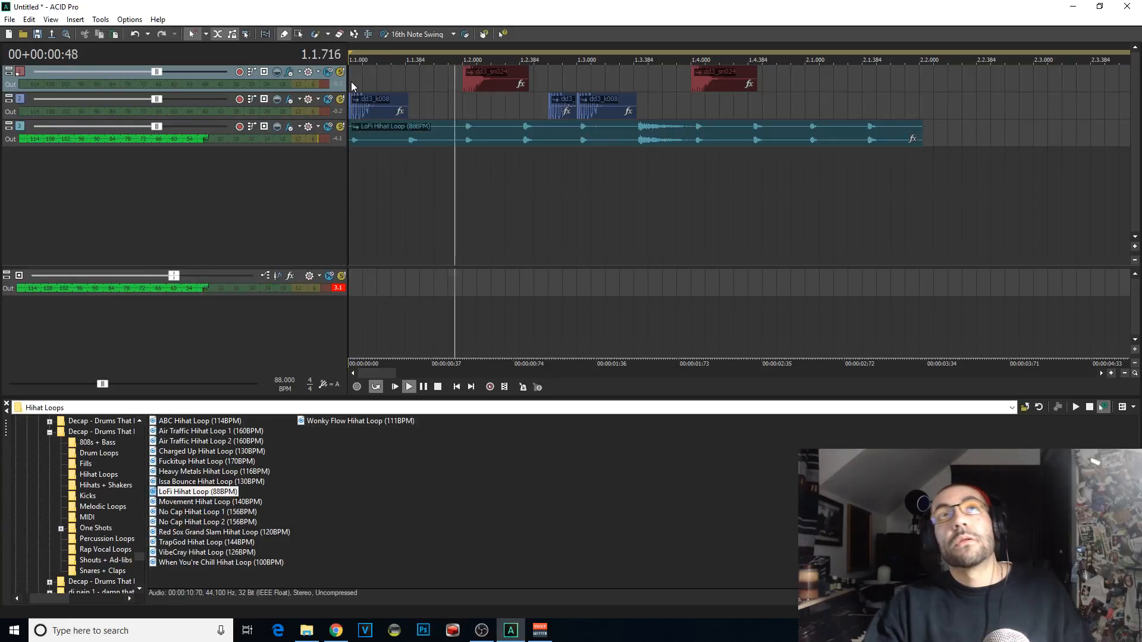
key("space")
Step: Shift the kick just before 1.3 slightly later, off the sixteenth-note grid, for a swung feel
left_click(562, 107)
scroll(562, 107, "up", 5)
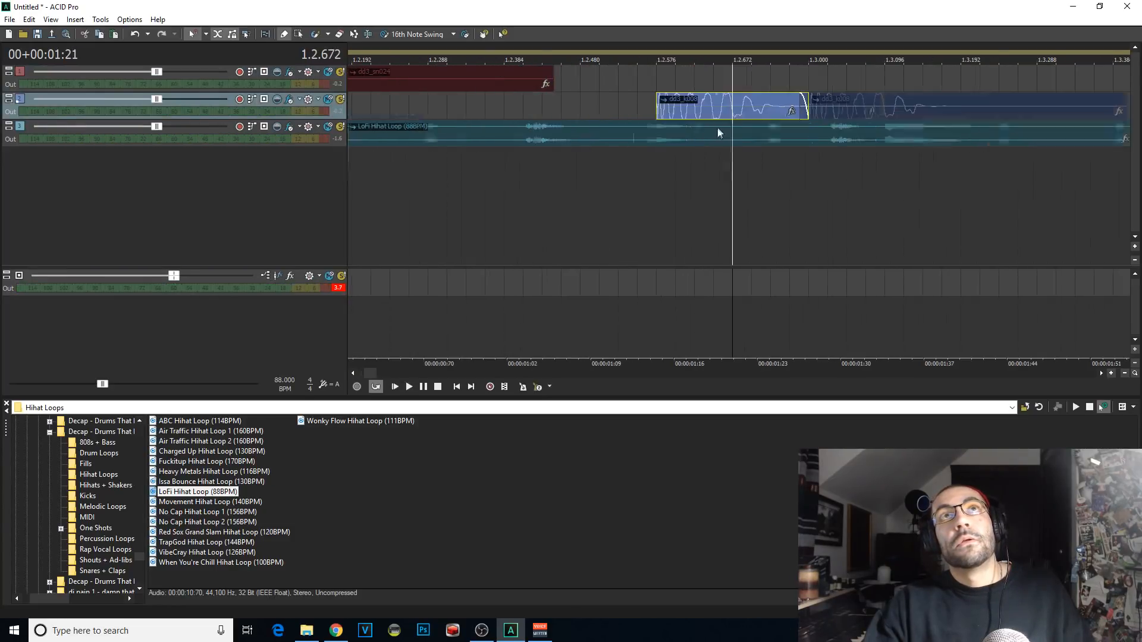
left_click(770, 107)
key("s")
left_click_drag(712, 104, 734, 104)
scroll(760, 109, "up", 1)
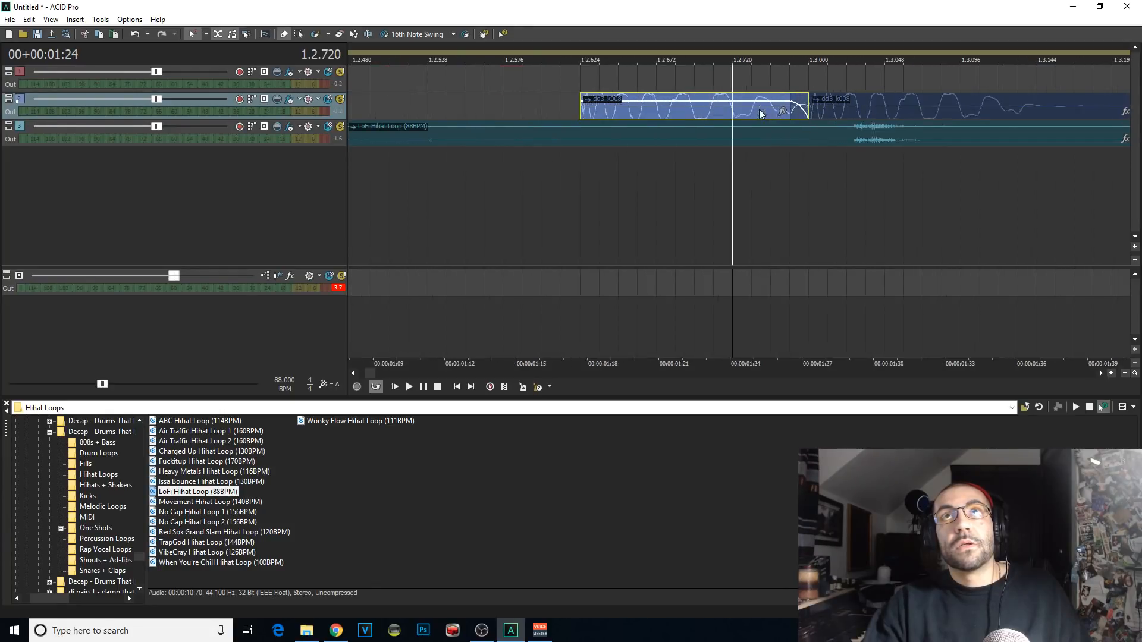
left_click(788, 105)
key("s")
left_click(692, 112)
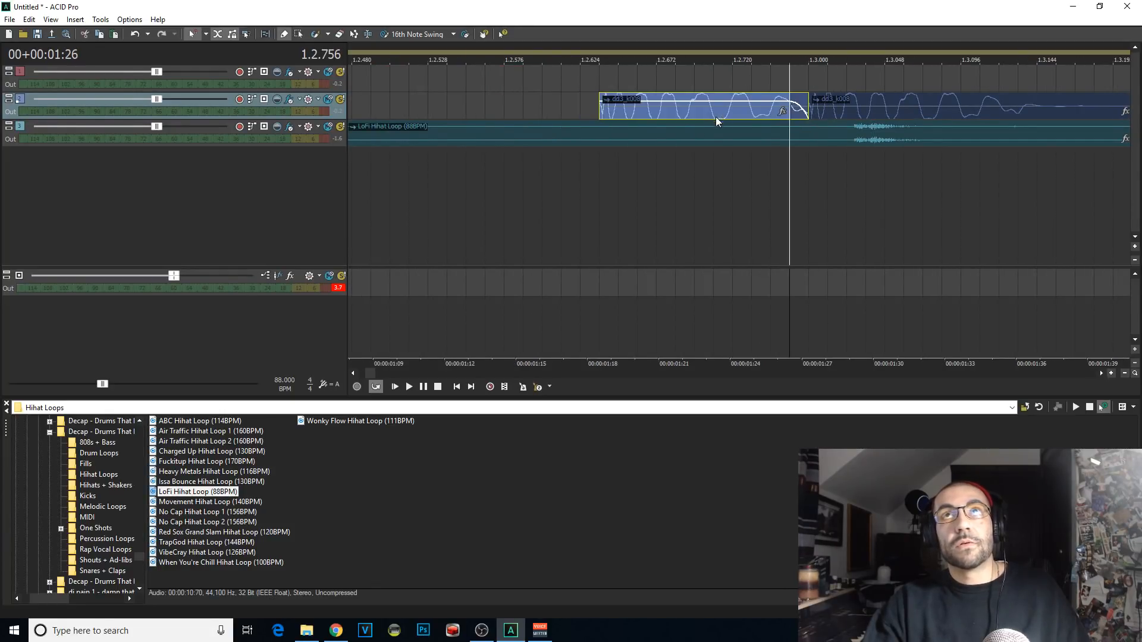
Step: Play the pattern from the start to hear the shifted kick's timing, and stop playback
scroll(715, 117, "down", 5)
left_click(353, 173)
key("space")
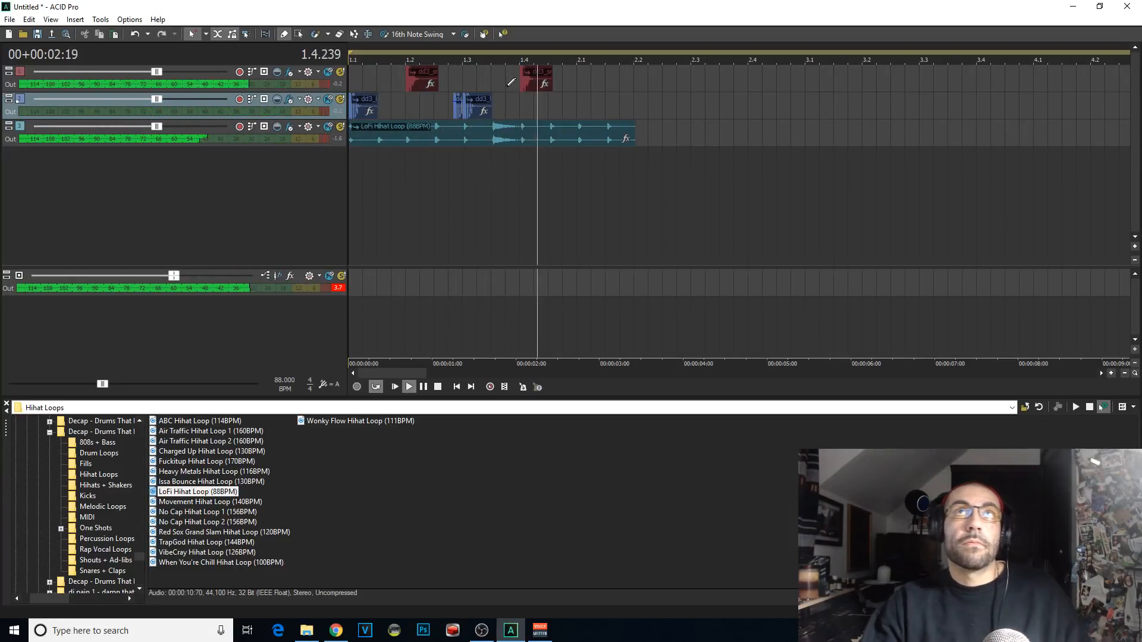
key("space")
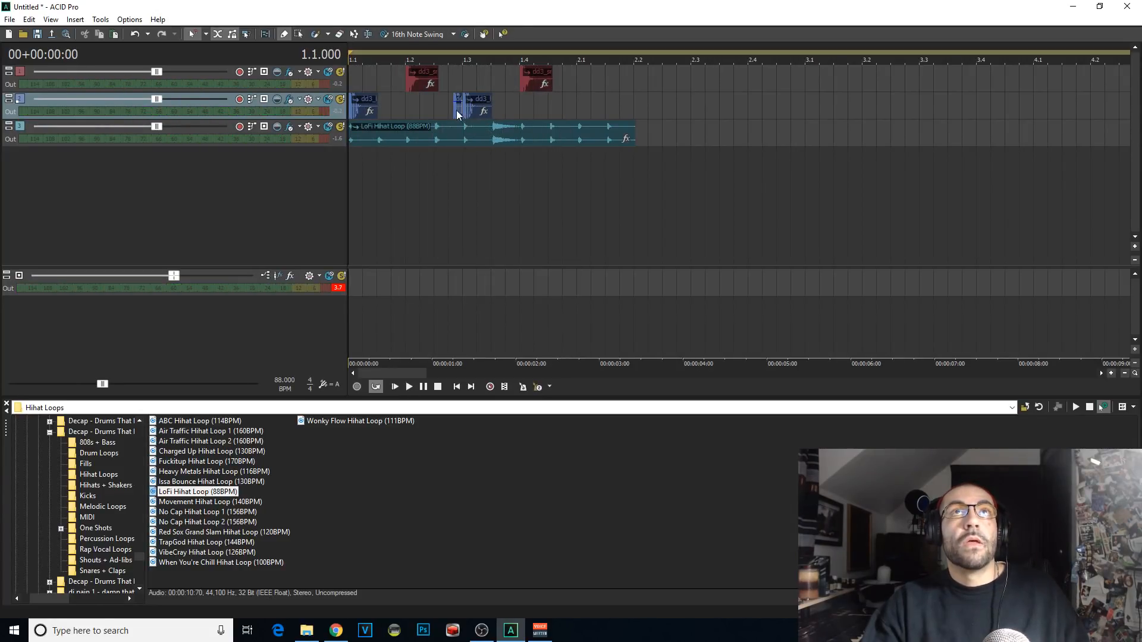
left_click(341, 626)
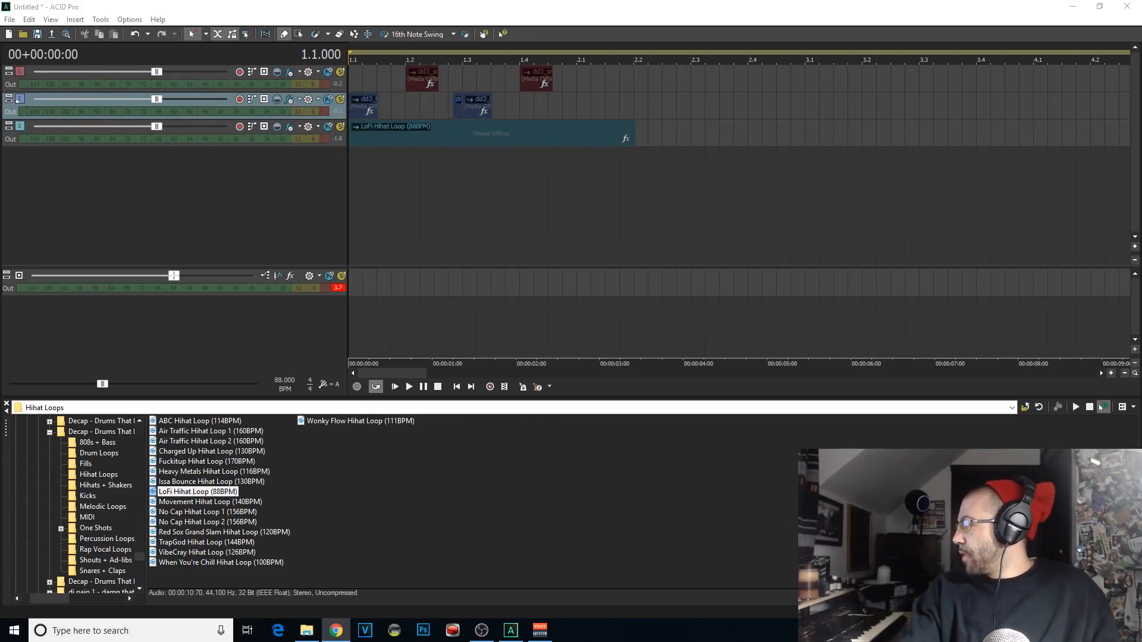
Step: Create a new project with the default settings, discarding the unsaved changes to the untitled drum pattern
left_click(10, 20)
left_click(21, 33)
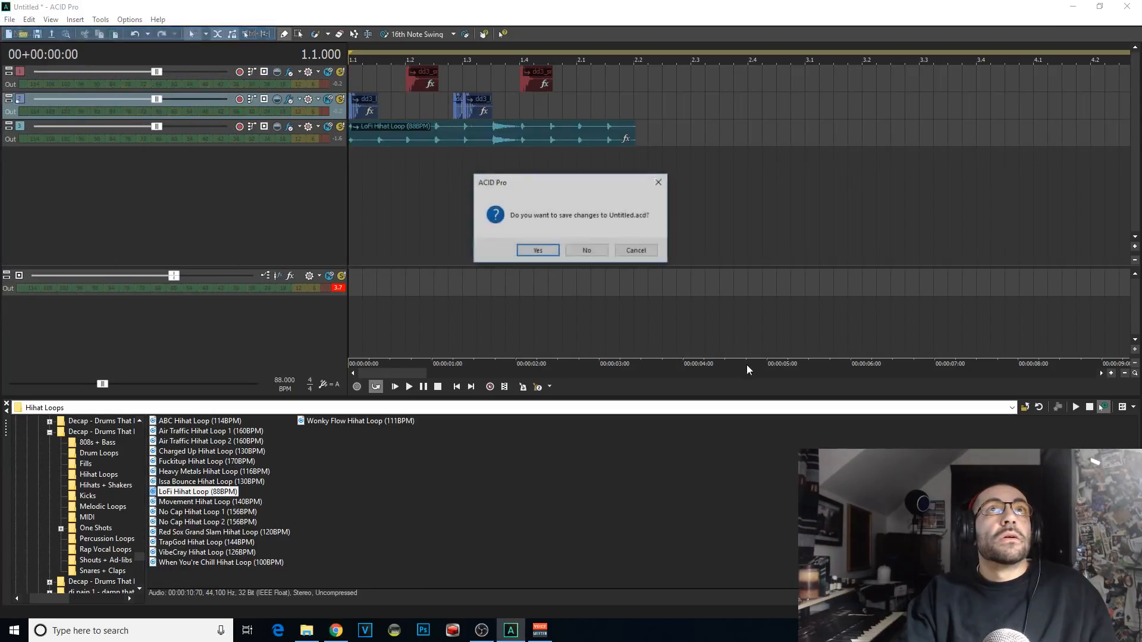
left_click(582, 256)
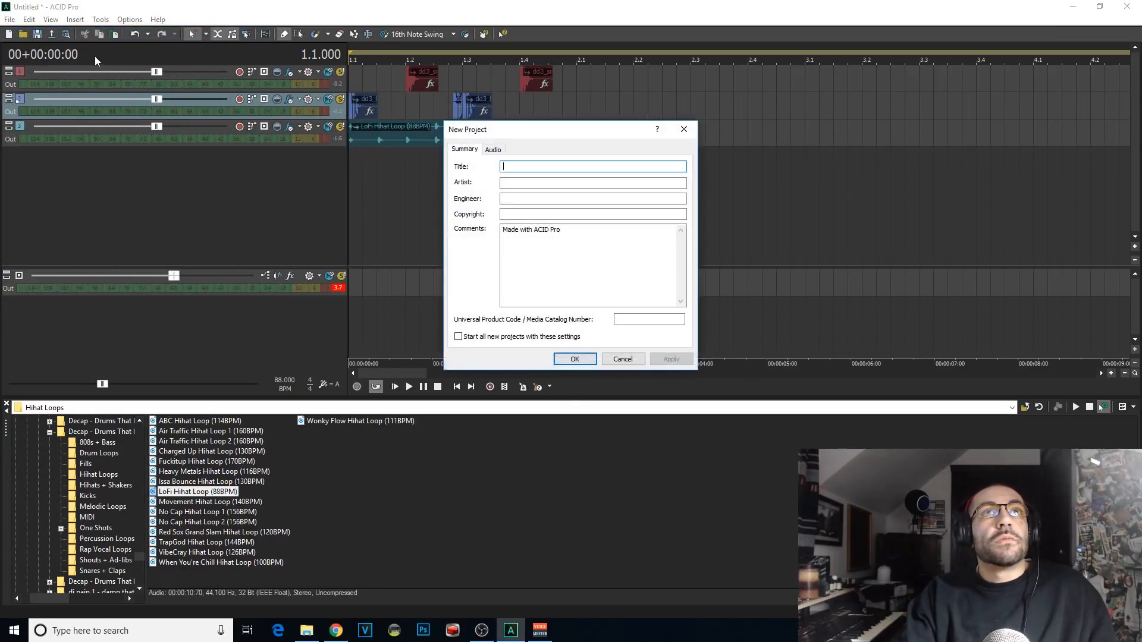
left_click(574, 358)
Step: Open the recent project is it over.acd from D:\beats
left_click(9, 19)
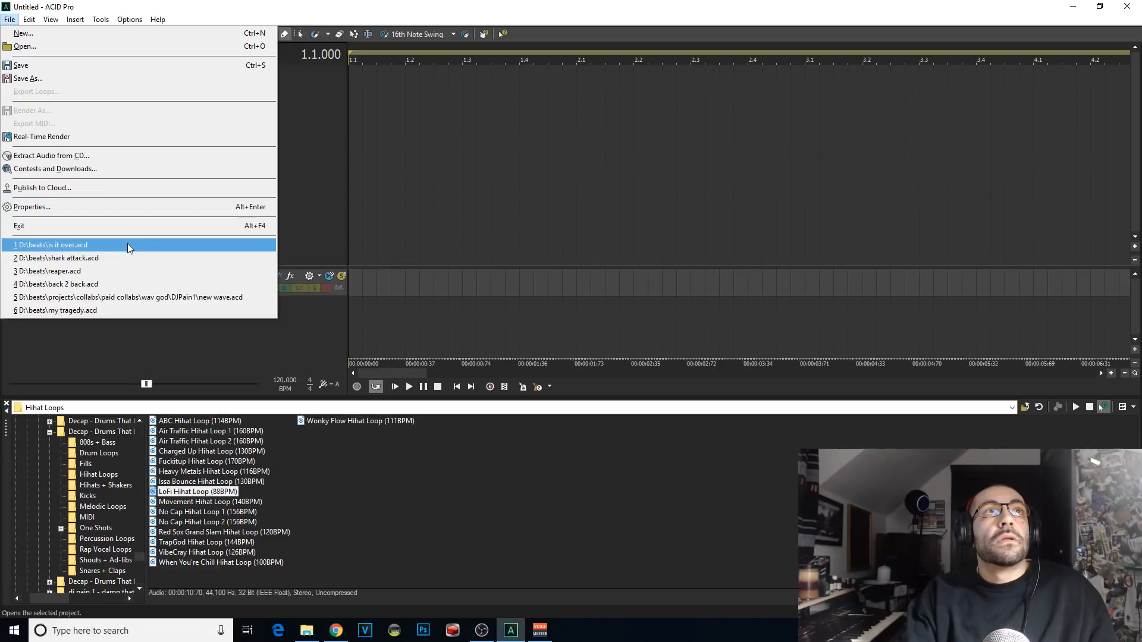
left_click(128, 245)
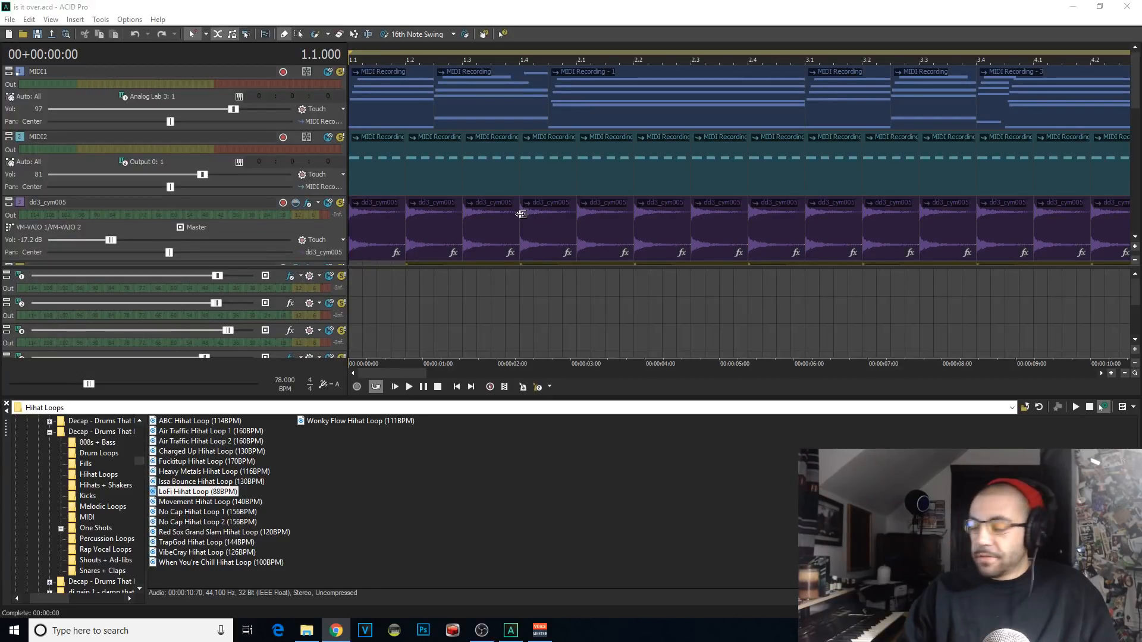
Step: Play the "is it over" arrangement from the start to hear the full loop, and stop playback
left_click(357, 230)
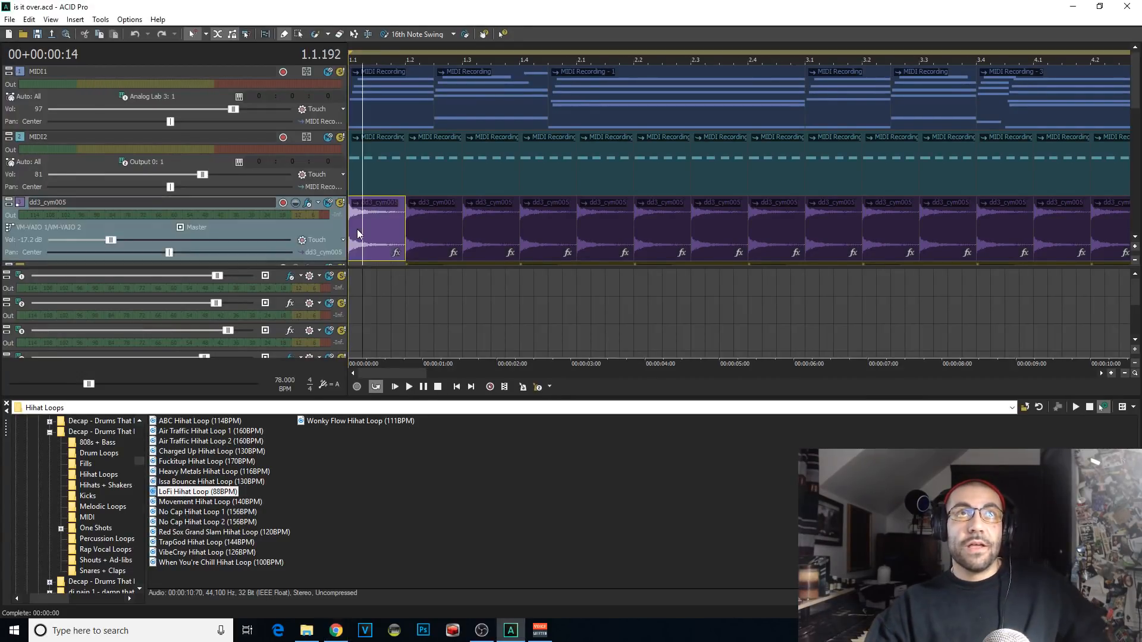
scroll(354, 234, "down", 2)
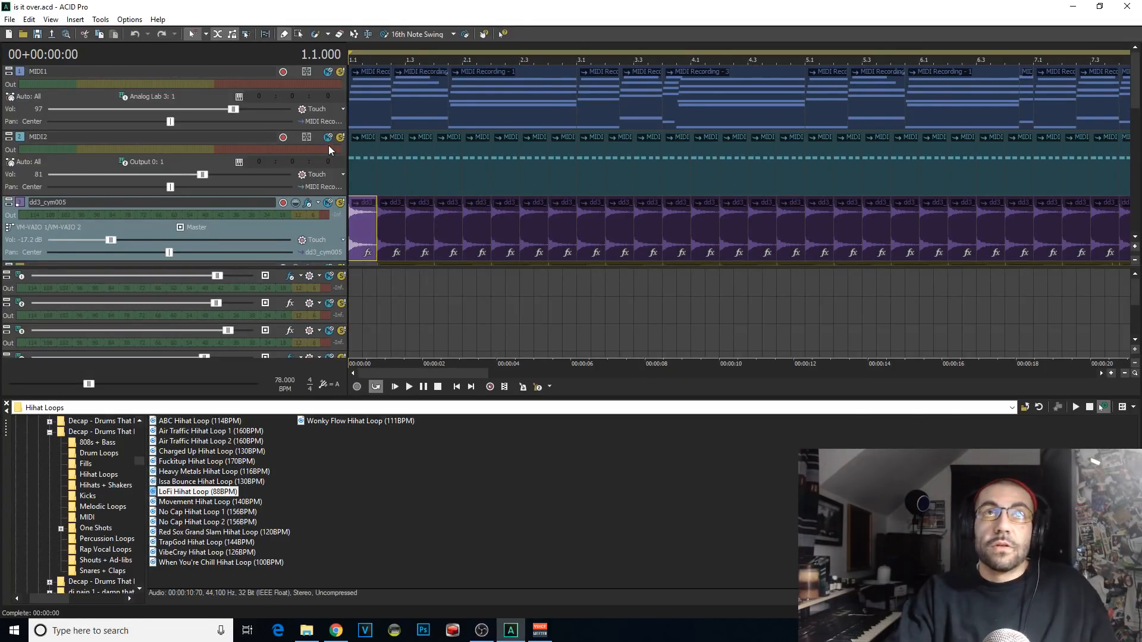
scroll(659, 310, "down", 3)
scroll(665, 297, "up", 2)
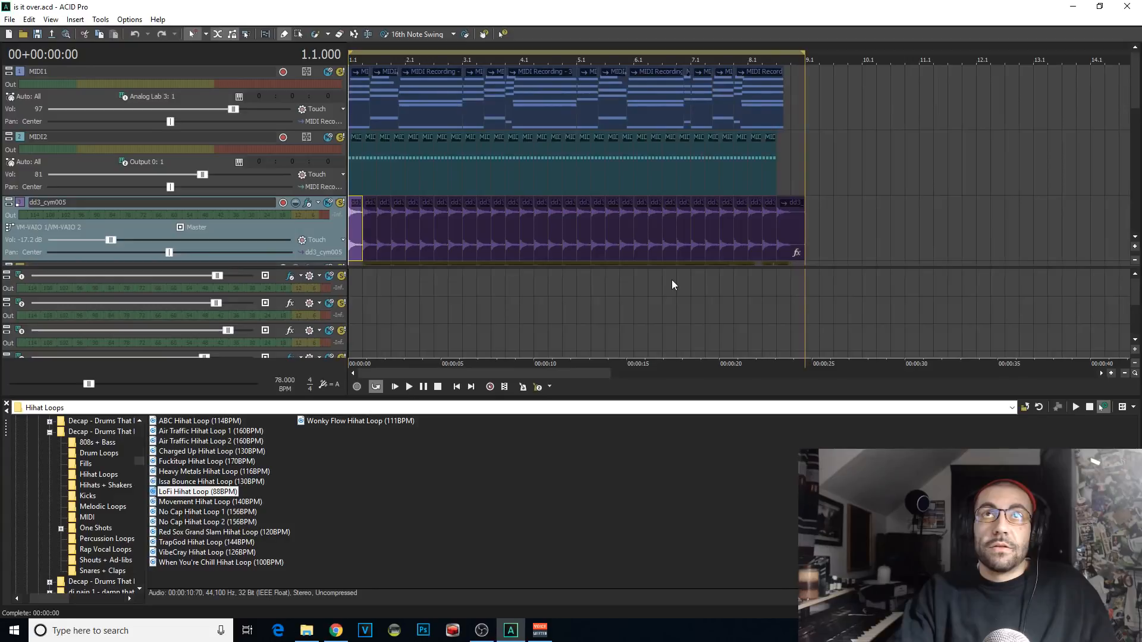
left_click(395, 387)
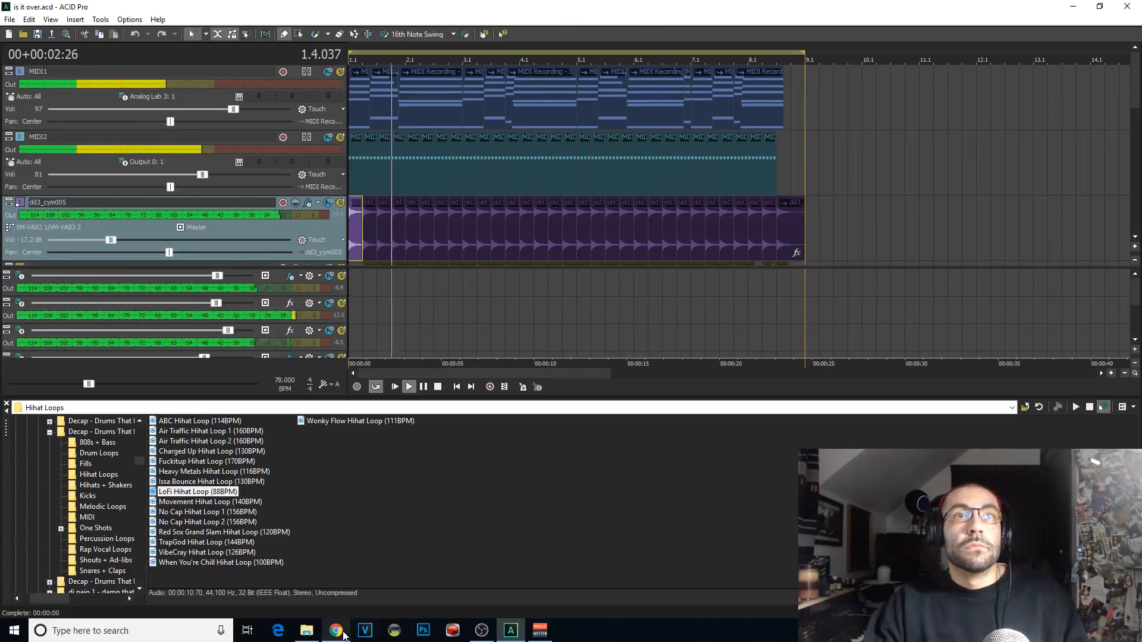
key("space")
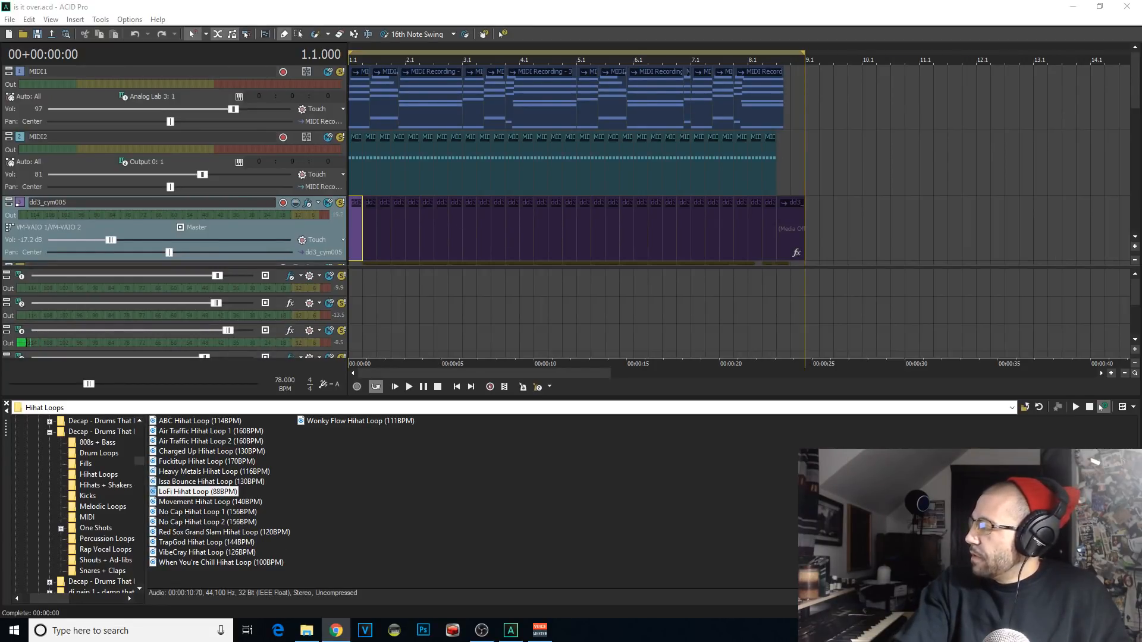
Step: Switch to the OBS window with the streaming controls
key("alt+Tab")
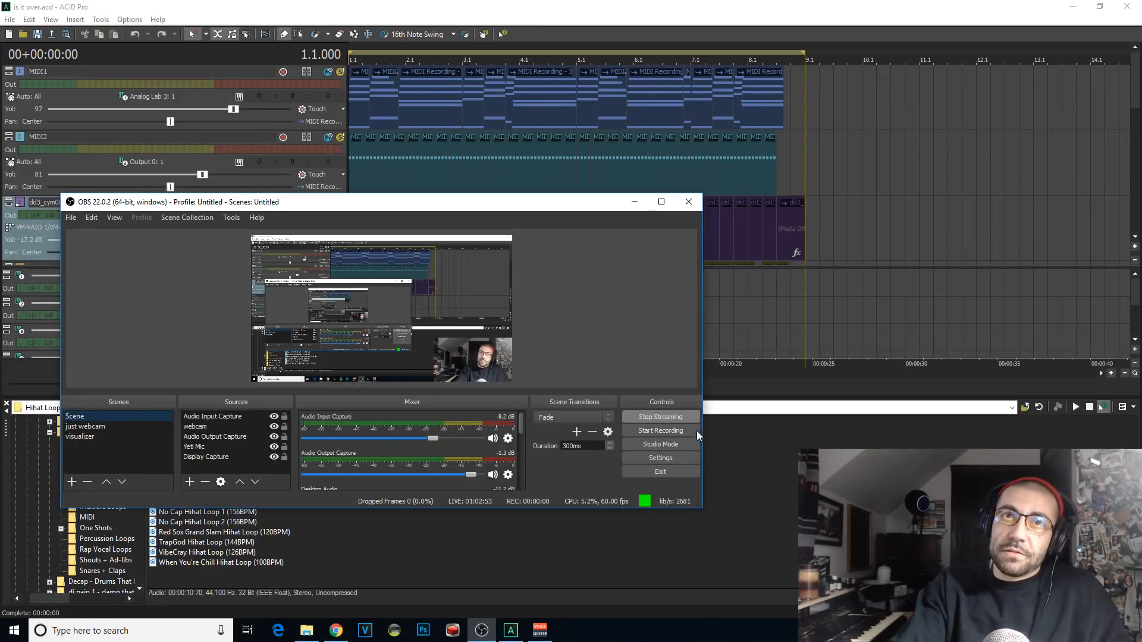